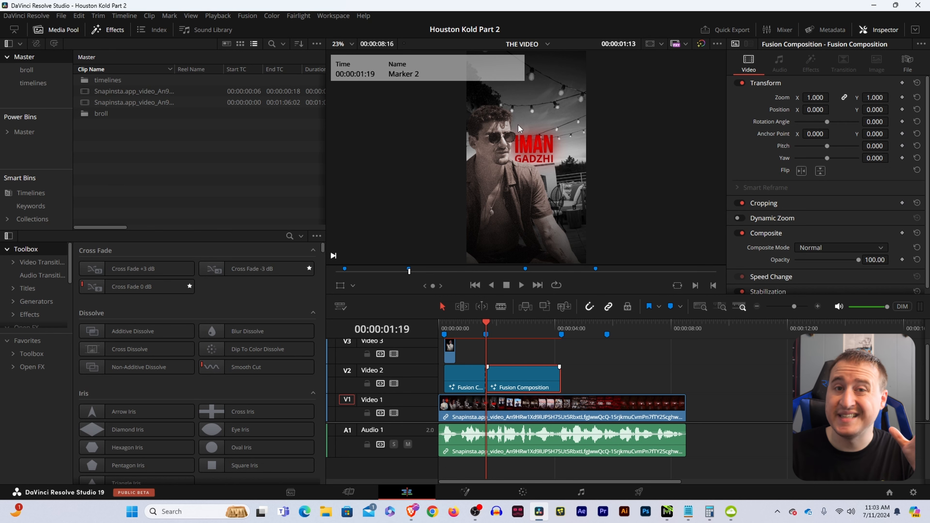
- Open the selected Fusion composition for node editing and display the reference footage from Merge1 in the second viewer
key(shift+5)
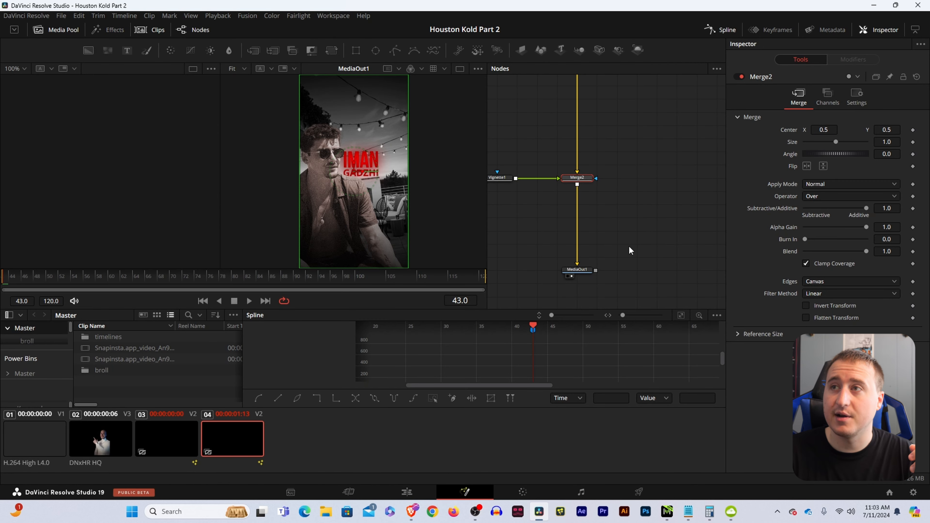
drag(578, 80, 395, 162)
click(595, 161)
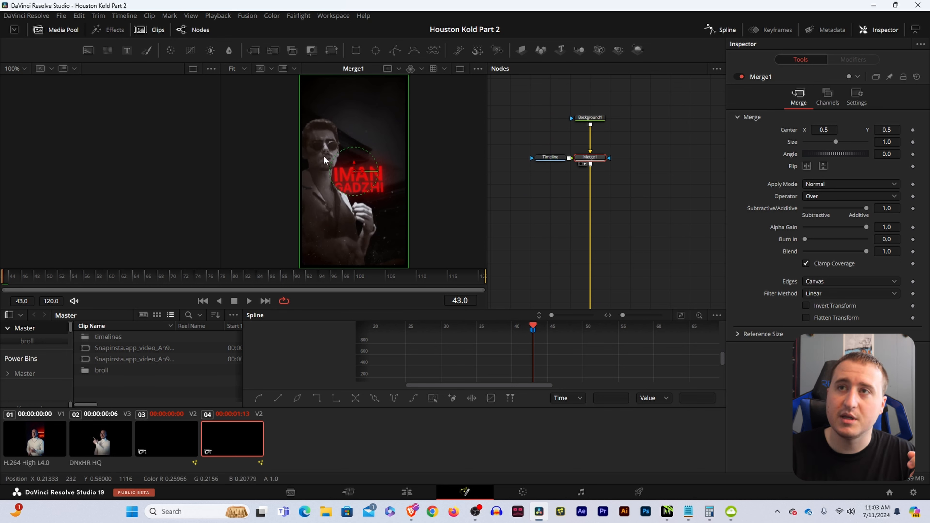
- Display Merge2 in the first viewer and scrub the playhead to compare the composite with the reference footage
drag(556, 222, 557, 111)
drag(567, 280, 547, 203)
click(571, 216)
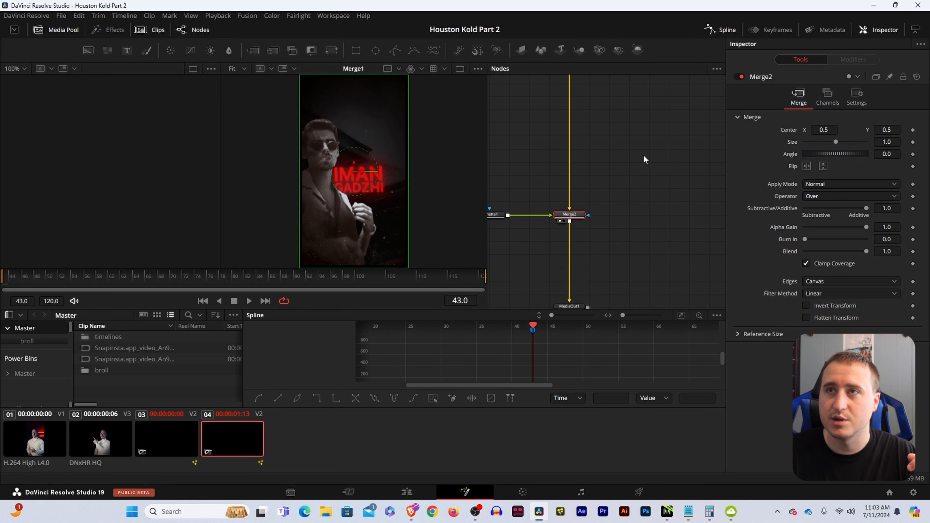
key(1)
click(625, 173)
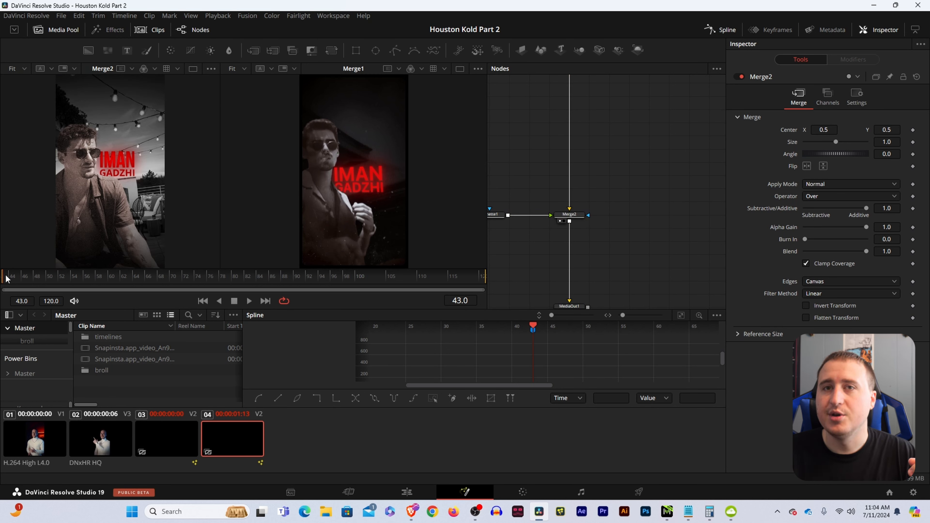
drag(6, 278, 200, 291)
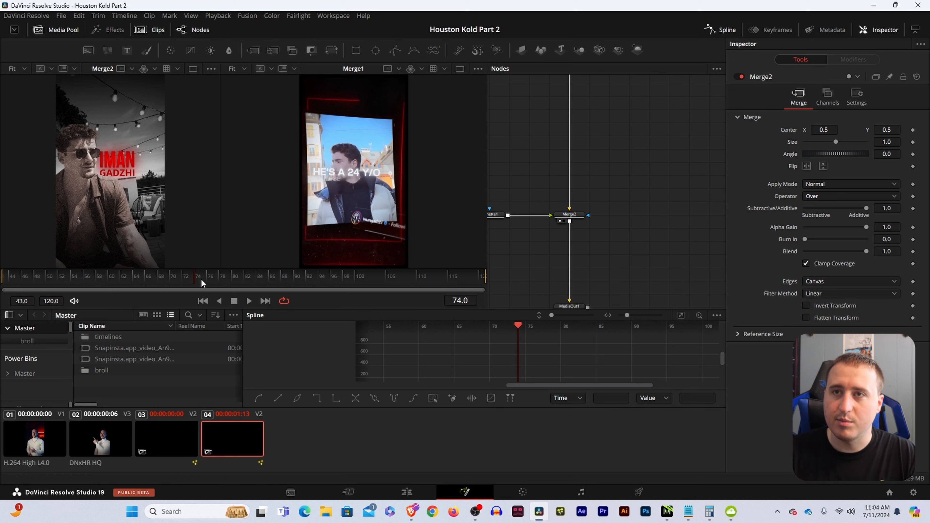
drag(200, 279, 92, 285)
- Move the MediaOut1 node further down below Merge2 to free up space in the node graph
drag(636, 158, 709, 122)
drag(604, 196, 622, 137)
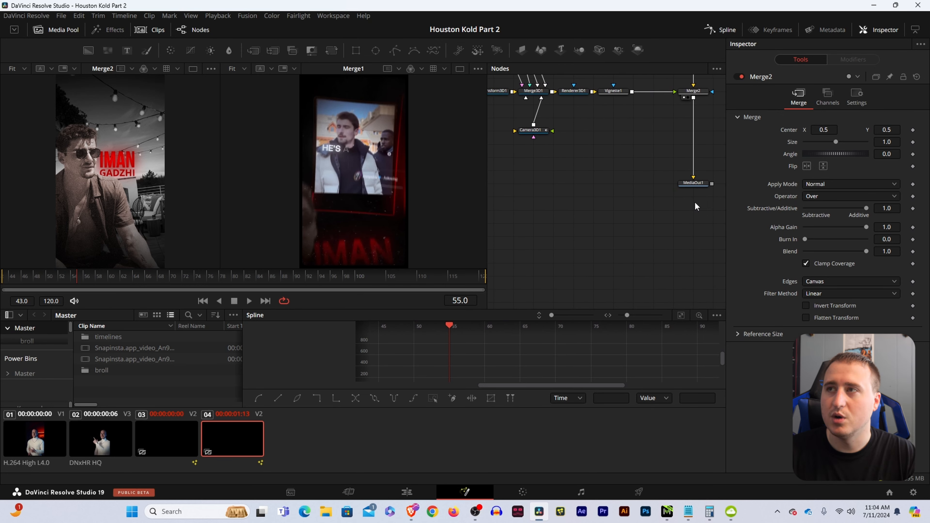
drag(686, 186, 687, 292)
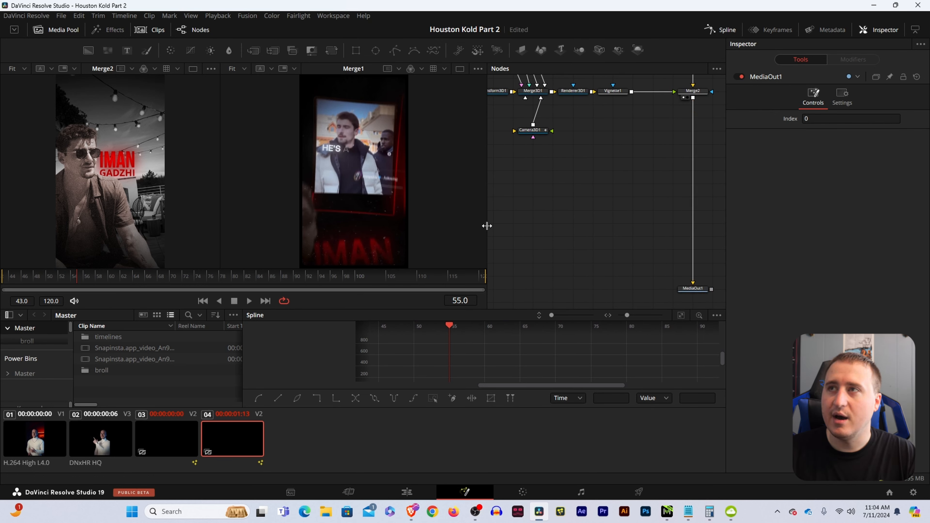
- Add the clip iman broll.mov from the broll bin to the node graph below the ImanCutout row
drag(578, 224, 598, 217)
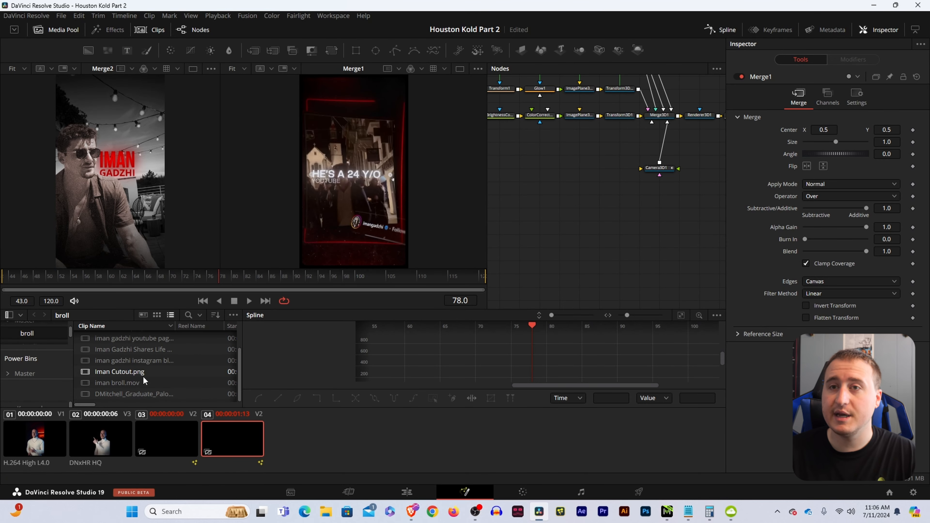
drag(144, 382, 527, 160)
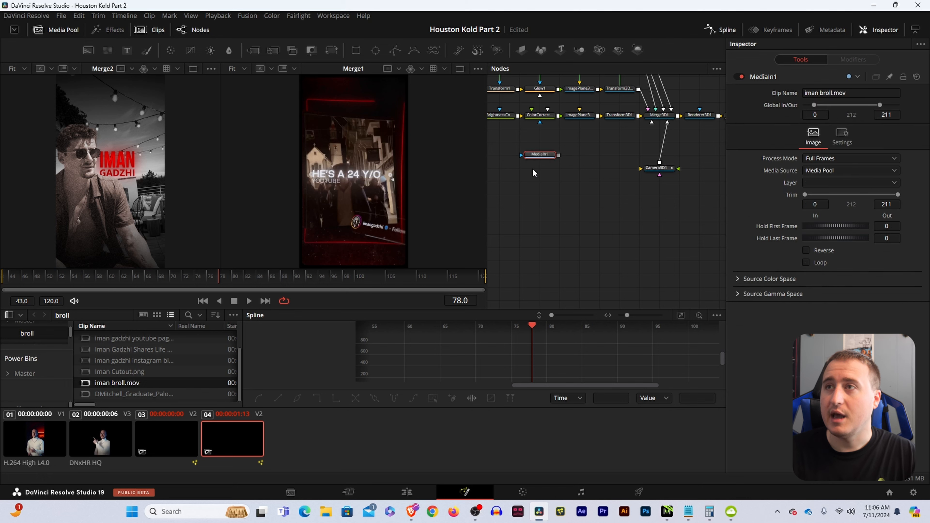
drag(631, 149, 593, 151)
drag(639, 172, 547, 202)
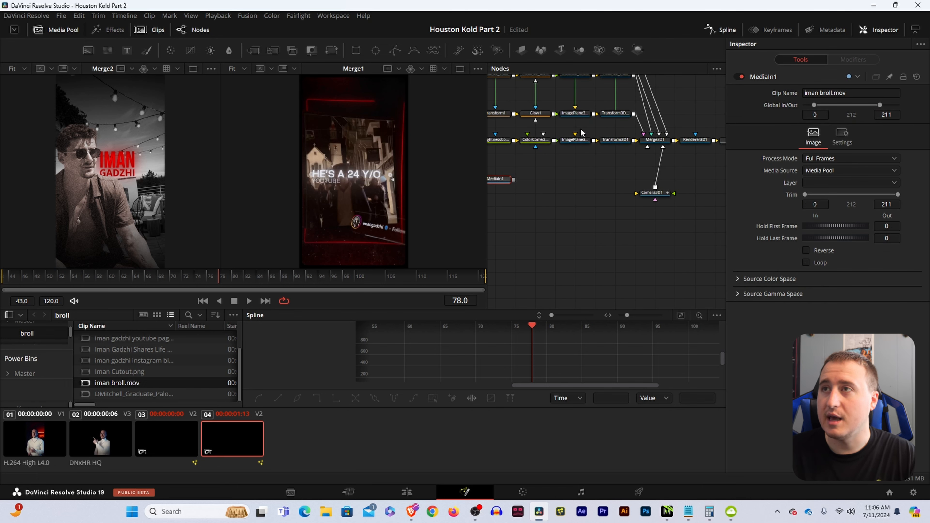
- Duplicate the ImanCutout branch's image plane and Transform3D1 nodes, attaching the copies after the new MediaIn1 node
drag(539, 141, 659, 143)
drag(214, 279, 134, 285)
drag(596, 173, 615, 179)
click(588, 149)
drag(587, 151, 643, 166)
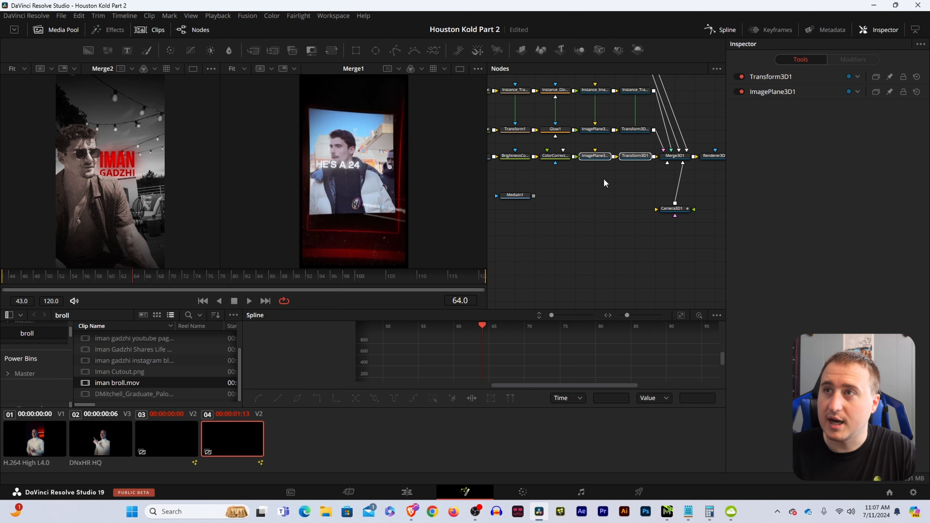
click(552, 198)
key(ctrl+v)
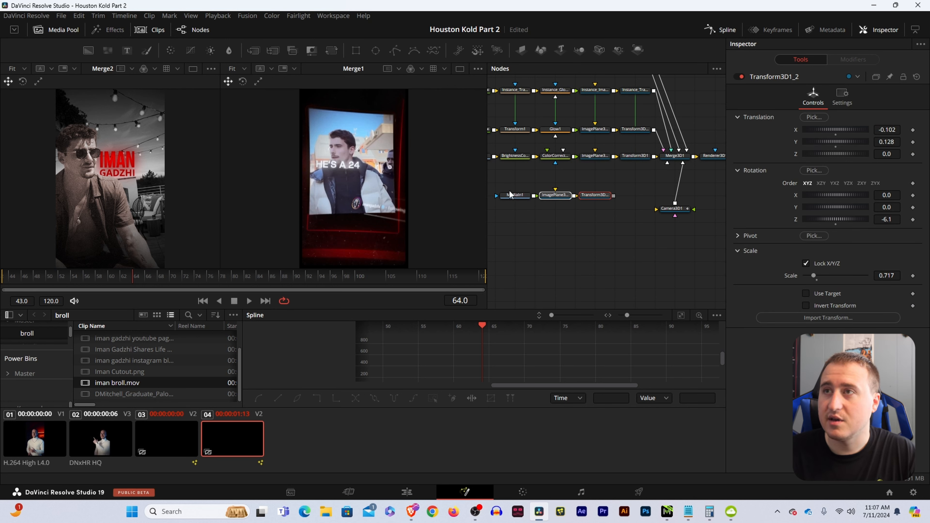
- Rename the MediaIn1 node to ImanBroll
click(517, 195)
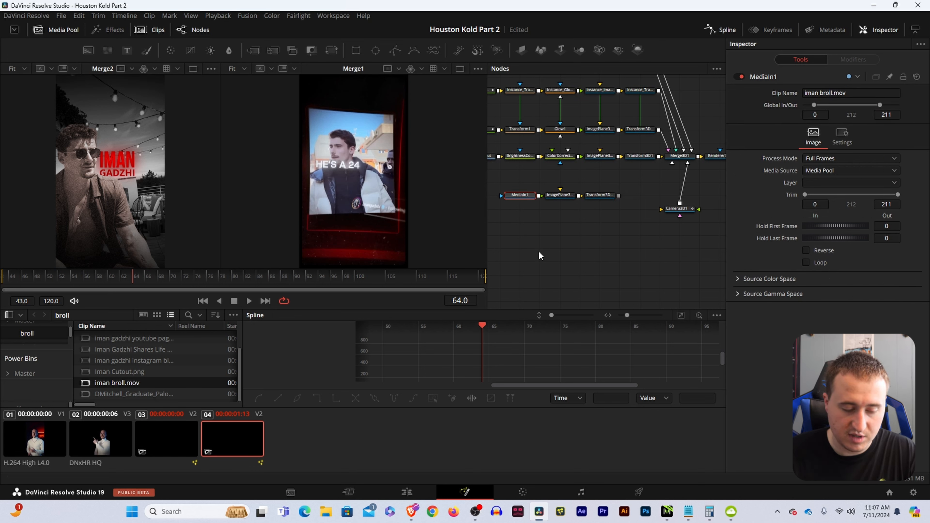
key(F2)
text(Iman)
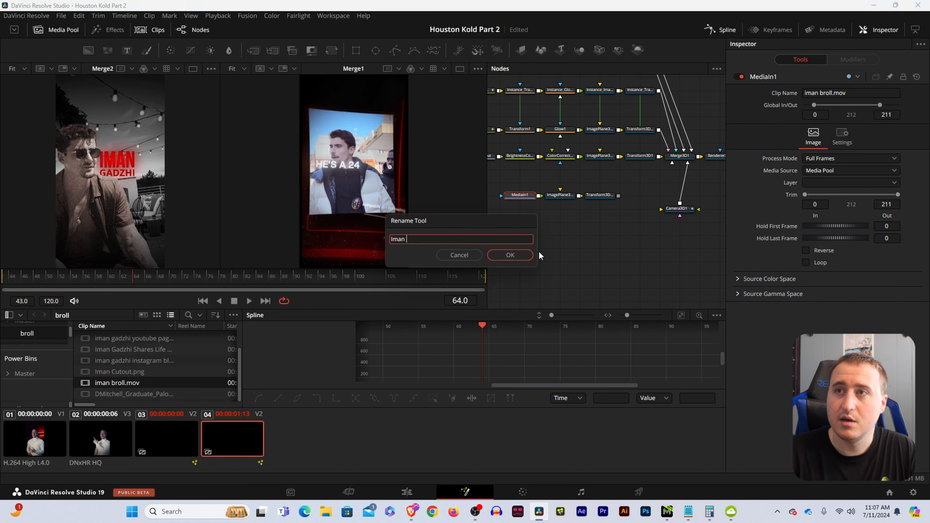
key(BackSpace)
text(Broll)
key(Return)
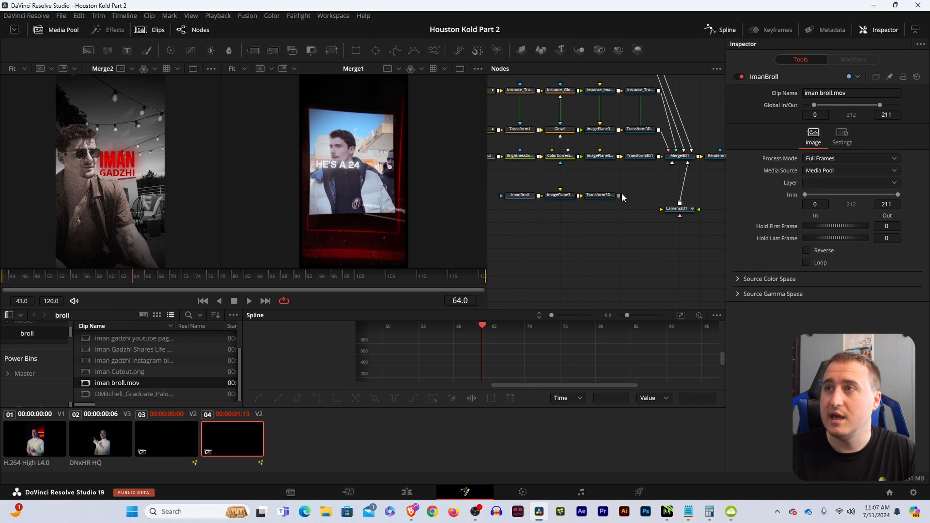
- Connect the ImanBroll branch's 3D transform to Merge3D1 and compare frames 53 and 57 with the reference footage
drag(620, 195, 685, 161)
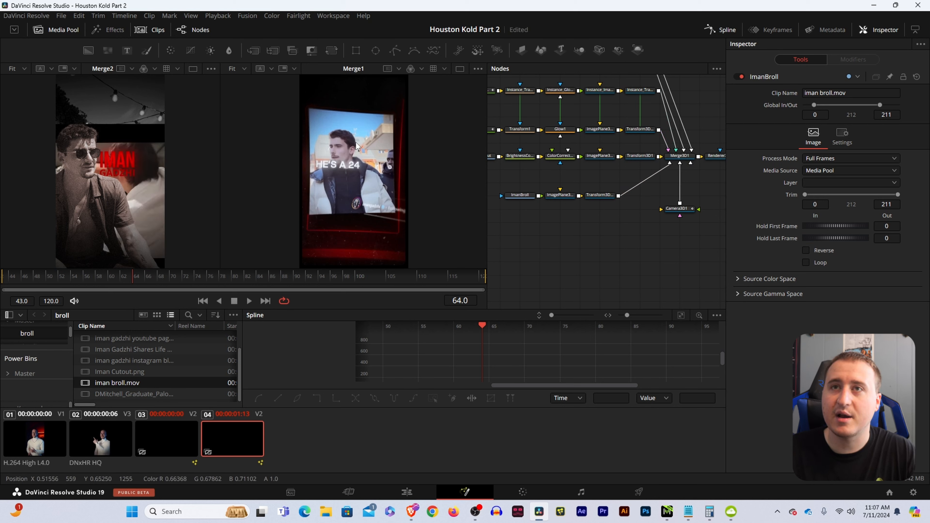
drag(136, 275, 64, 292)
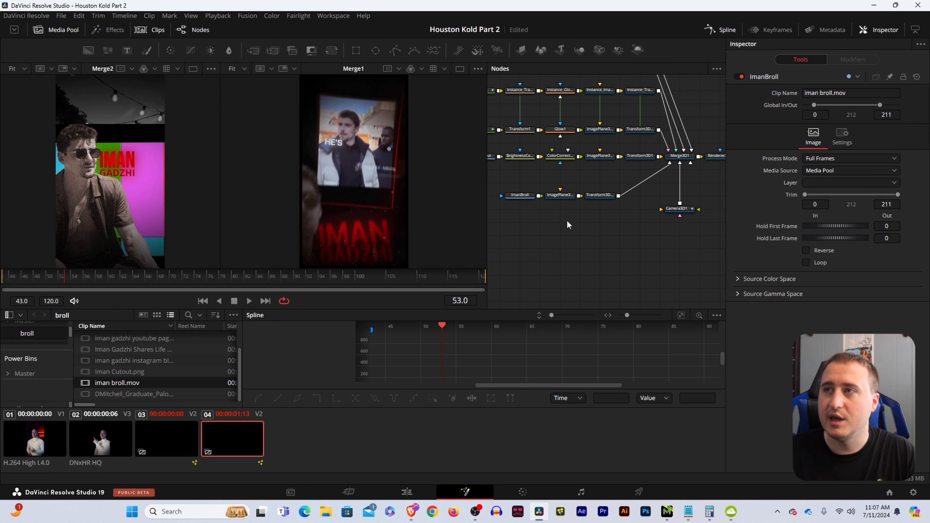
click(614, 202)
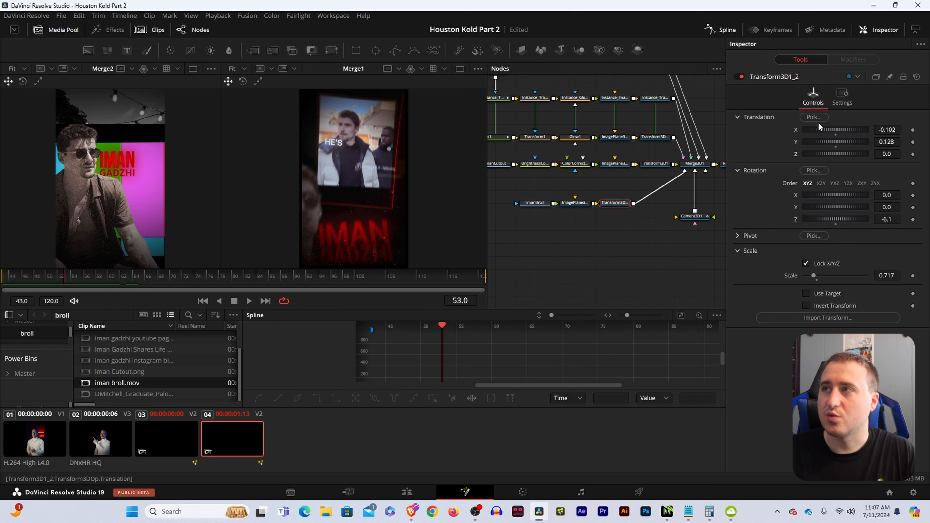
drag(595, 244, 606, 246)
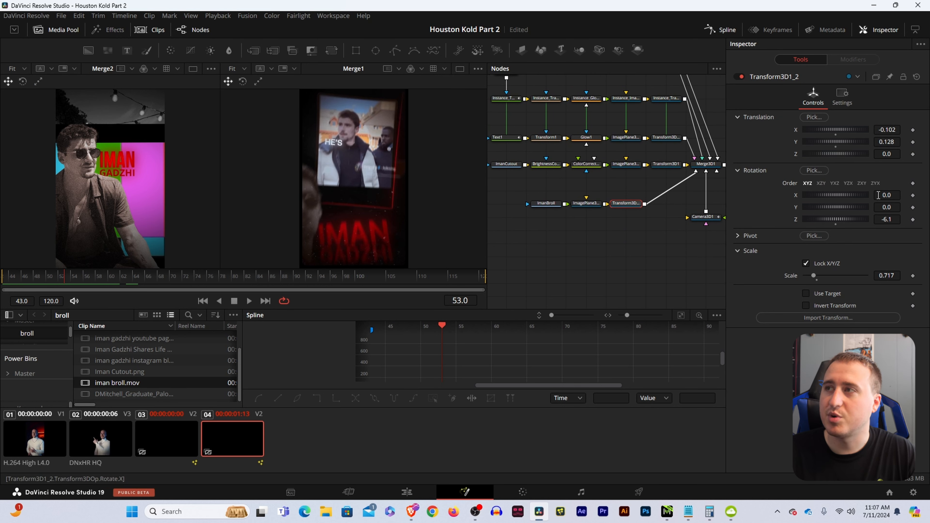
scroll(349, 142, down, 1)
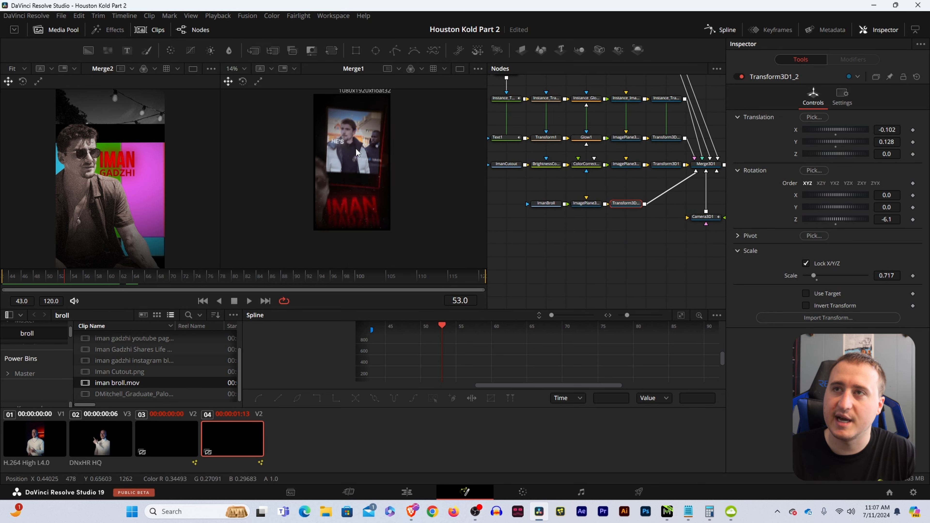
scroll(357, 150, up, 1)
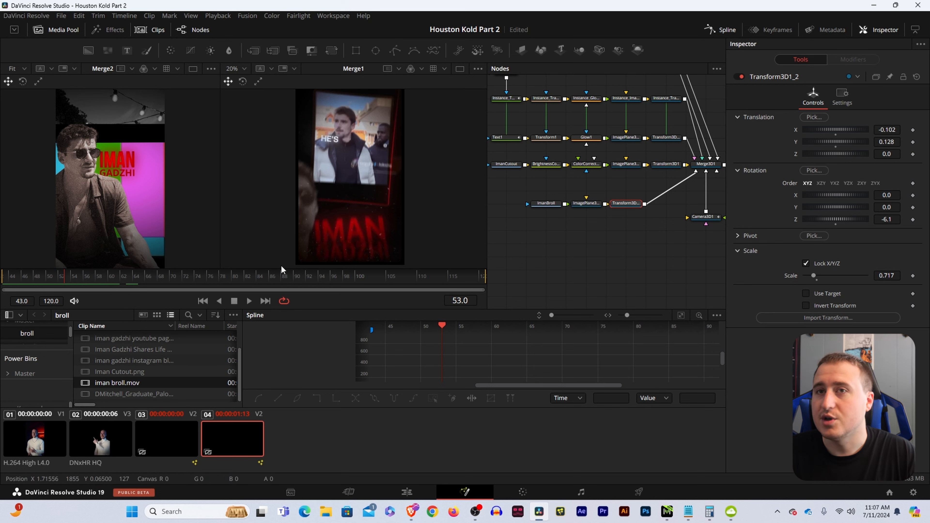
drag(70, 277, 90, 276)
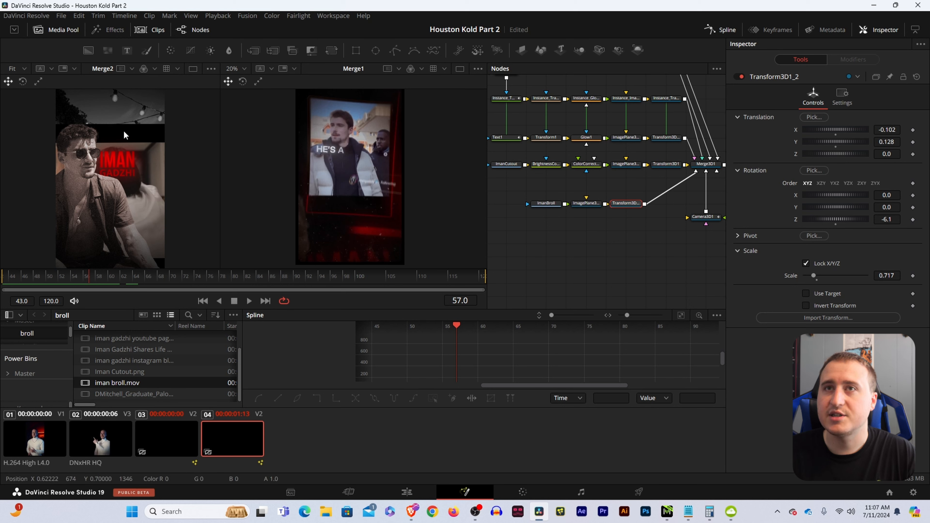
click(602, 239)
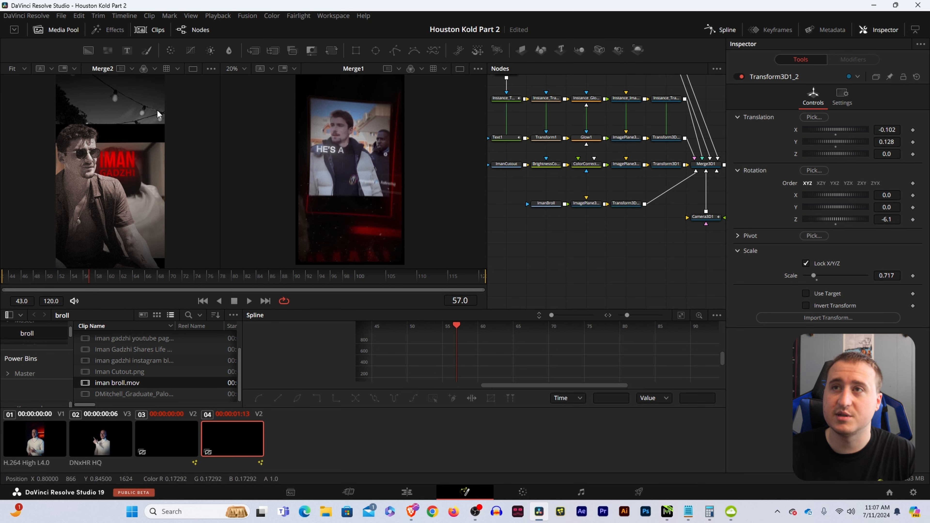
- At frame 43, keyframe the material opacity of the ImanBroll image plane at 0.0
drag(91, 277, 6, 291)
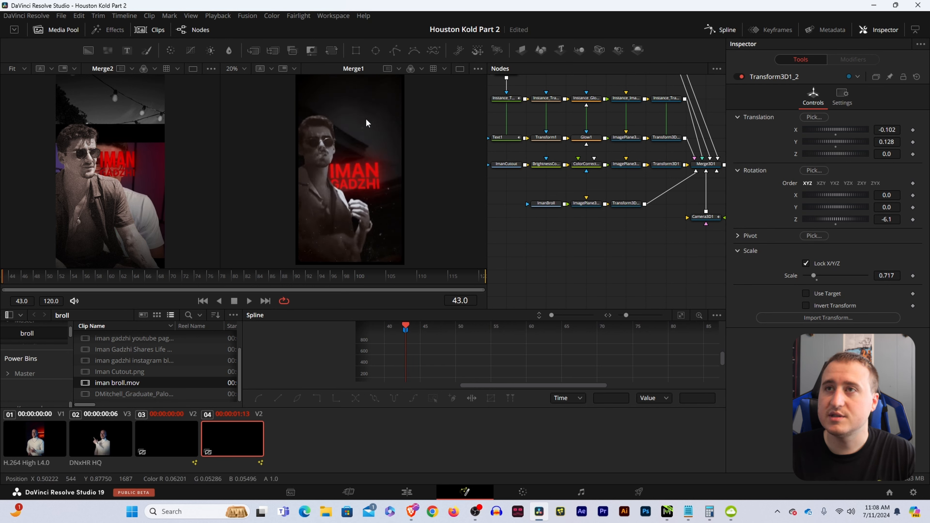
click(586, 204)
click(813, 96)
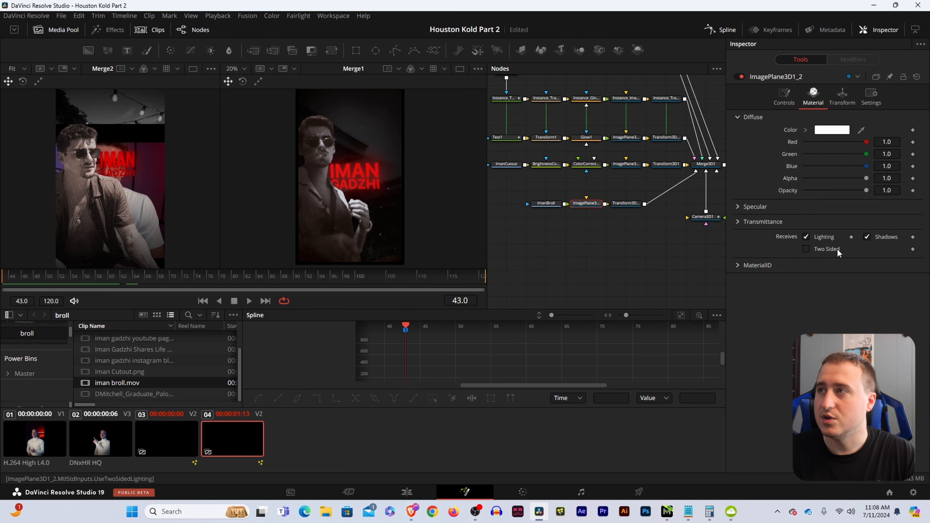
click(912, 191)
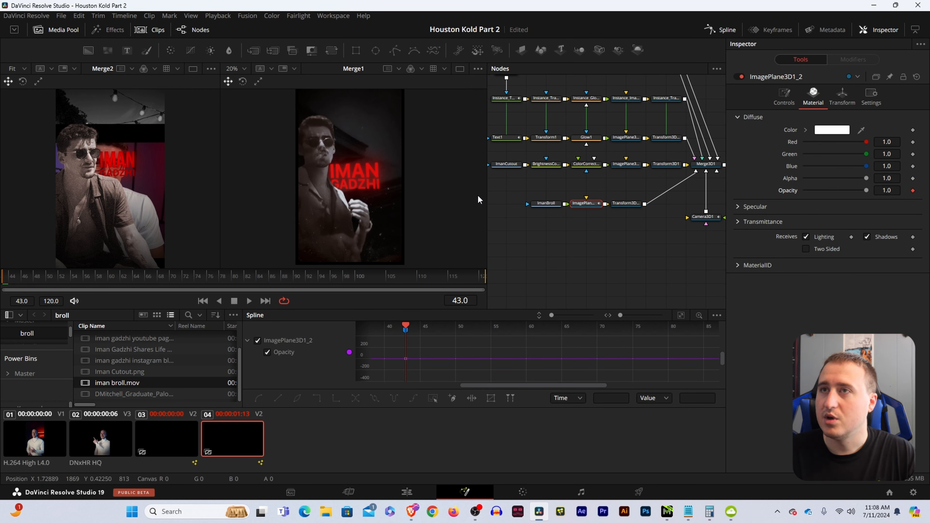
drag(865, 190, 712, 176)
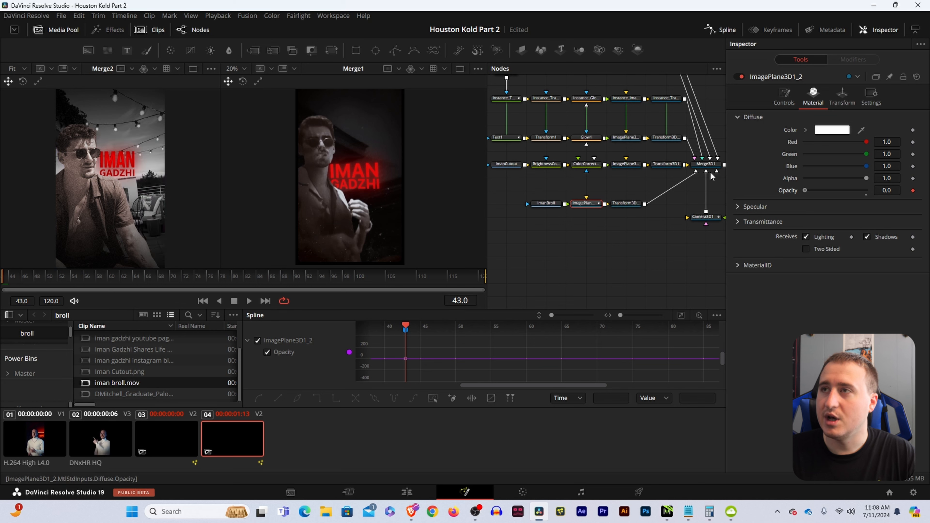
click(537, 244)
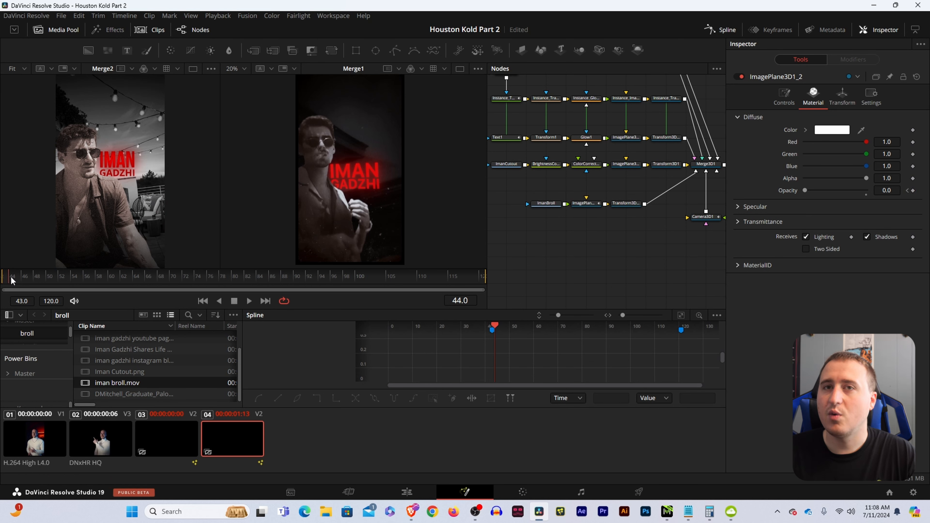
- At frame 64, set the ImanBroll image plane's opacity keyframe to 1.0
drag(11, 281, 133, 287)
click(585, 204)
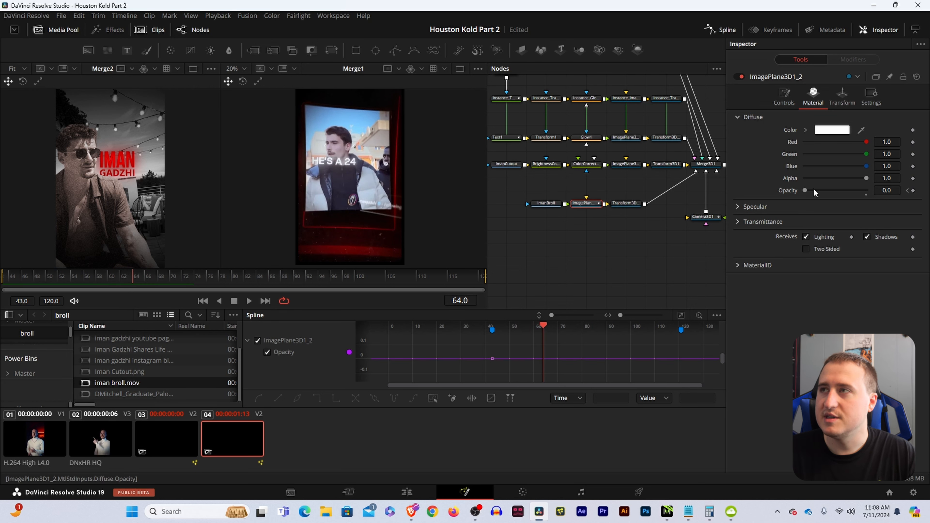
drag(805, 190, 868, 191)
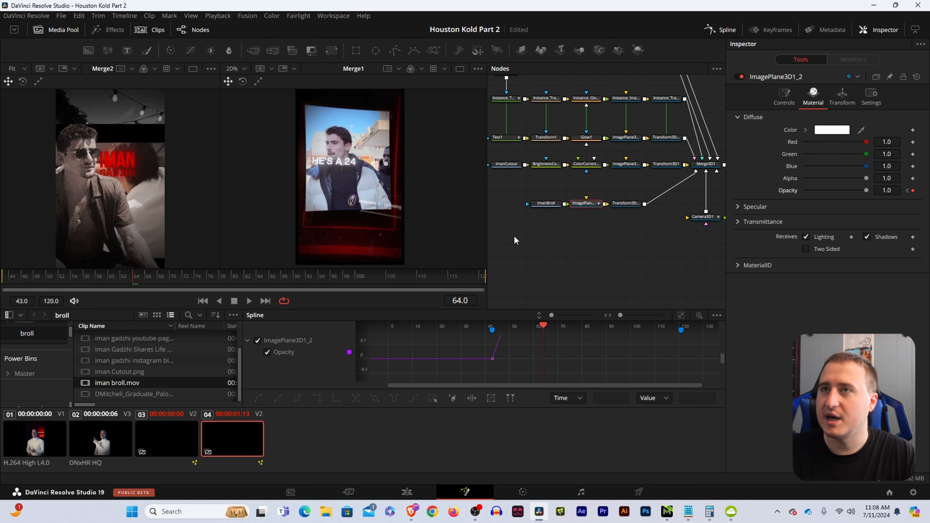
- Add a material opacity keyframe of 1.0 at frame 64 on the BgIman branch's image plane
click(591, 248)
drag(597, 183, 663, 222)
drag(675, 177, 633, 226)
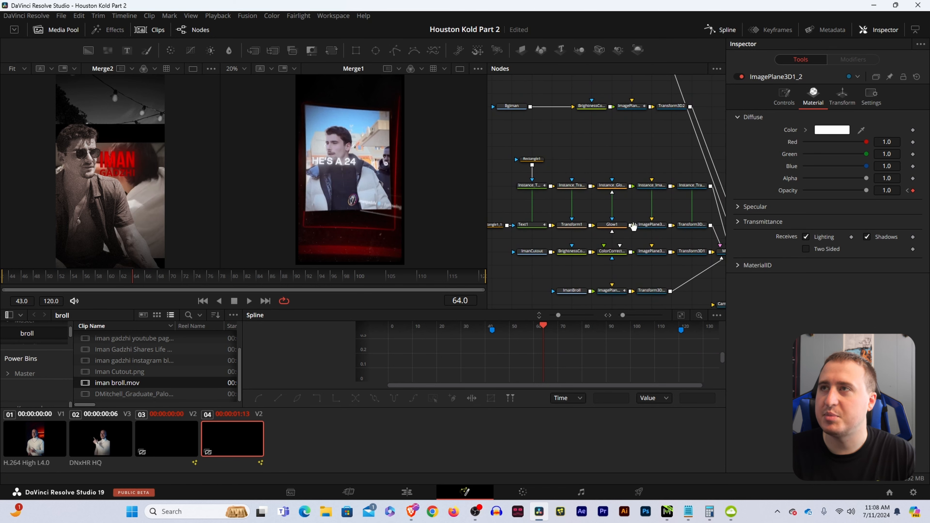
click(632, 107)
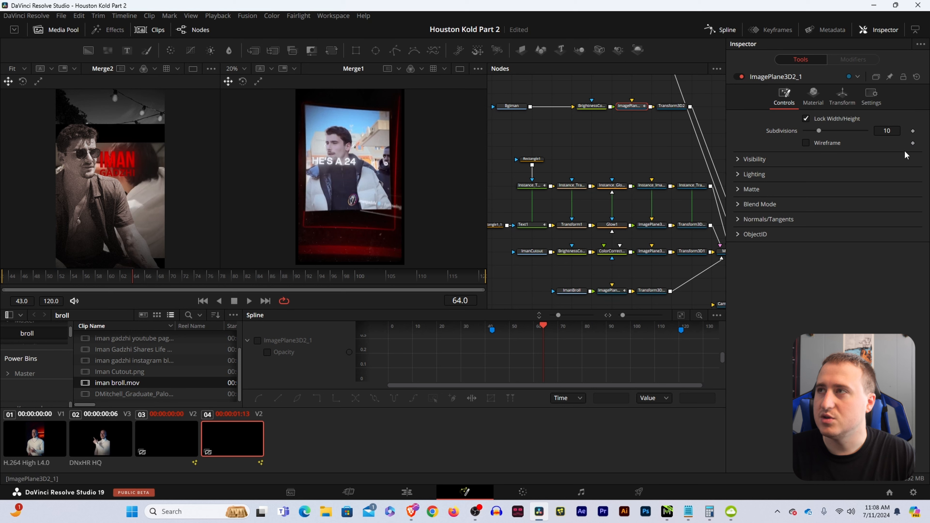
click(813, 96)
click(913, 191)
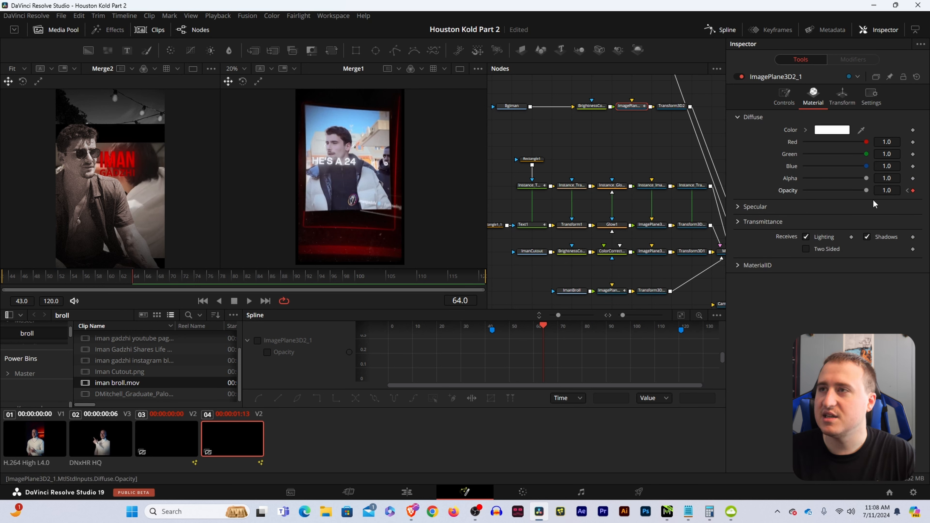
- Add a material opacity keyframe of 1.0 at frame 43 on the BgIman branch's image plane
drag(595, 262, 617, 204)
click(639, 232)
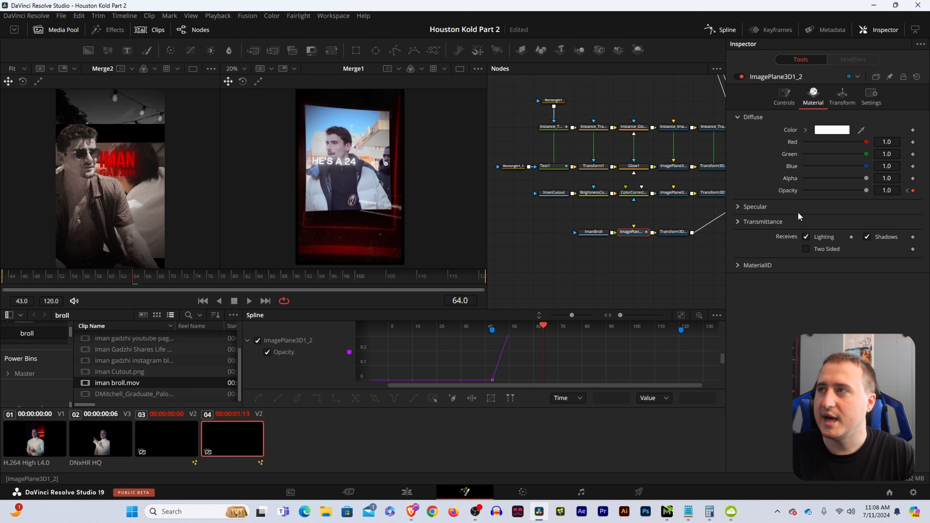
click(908, 191)
scroll(636, 148, up, 5)
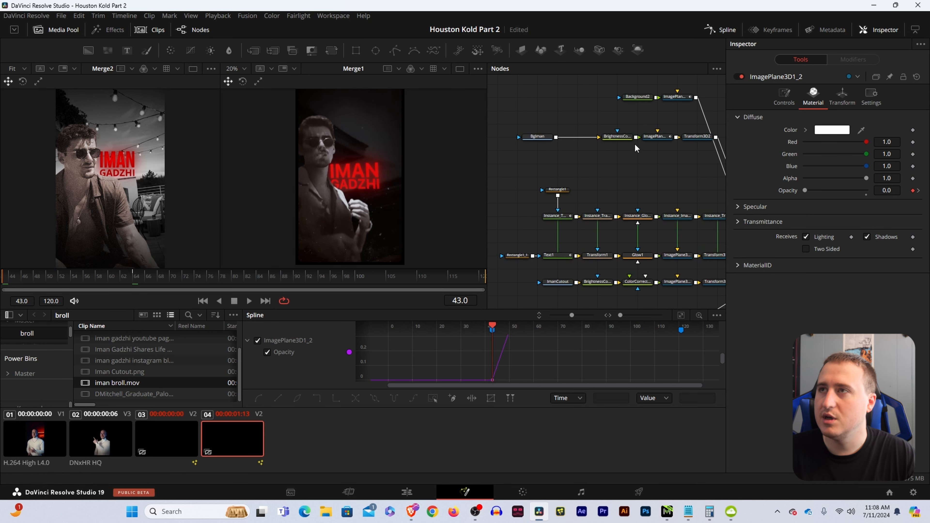
click(659, 138)
click(913, 191)
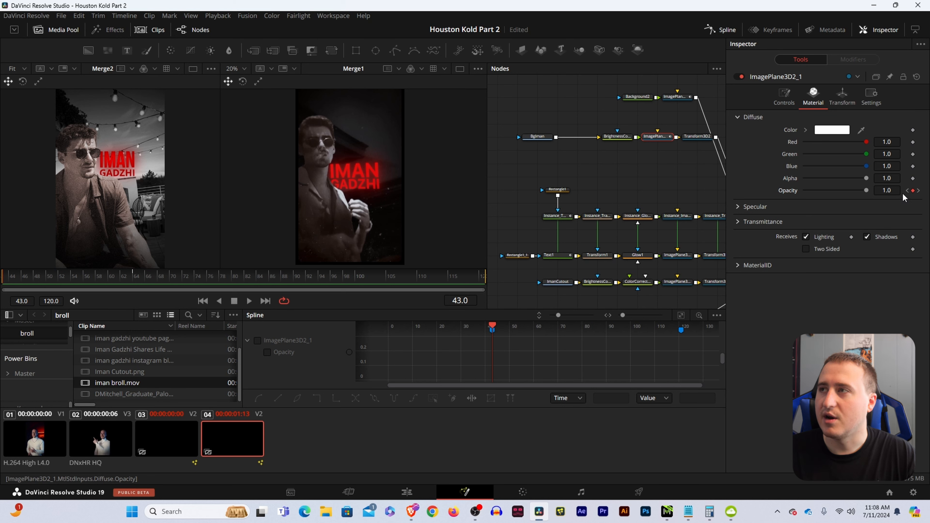
- Delete the BgIman image plane's opacity keyframes at frames 24 and 10, and save the project
click(908, 191)
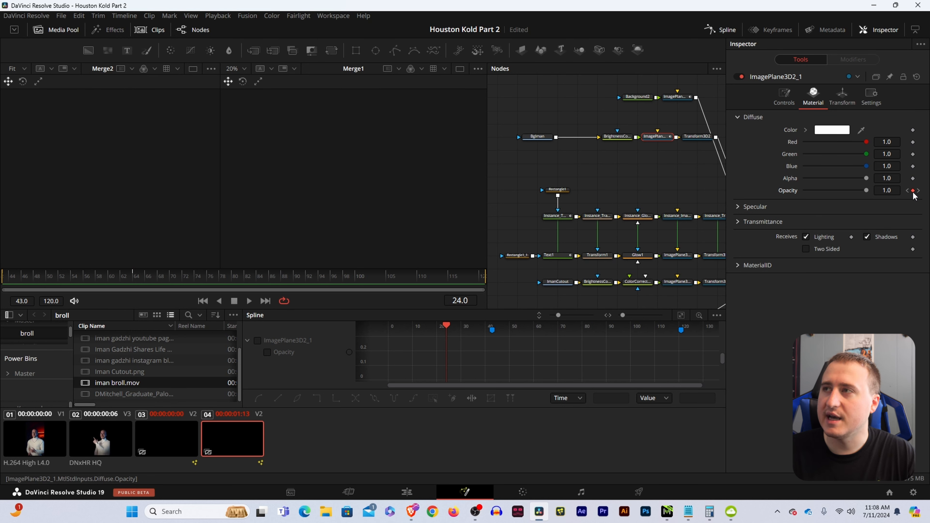
click(908, 191)
click(912, 191)
click(907, 191)
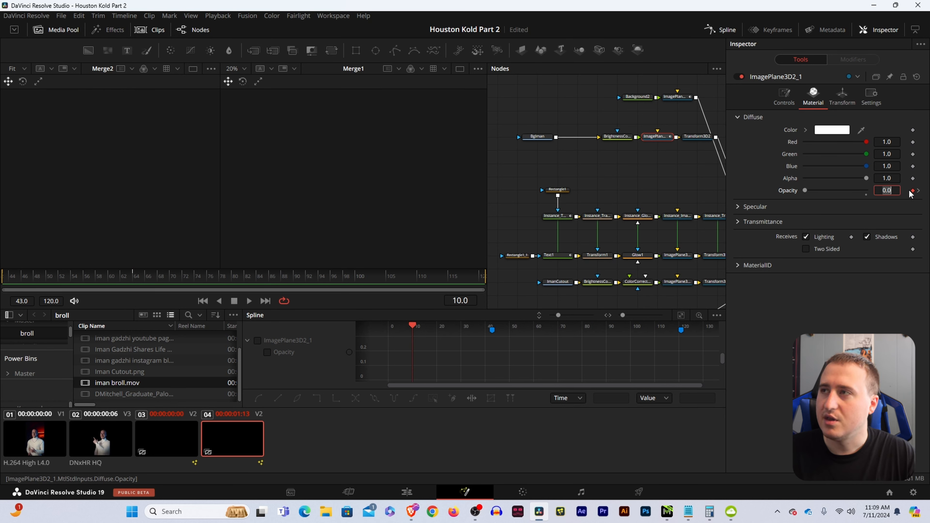
click(912, 191)
click(918, 191)
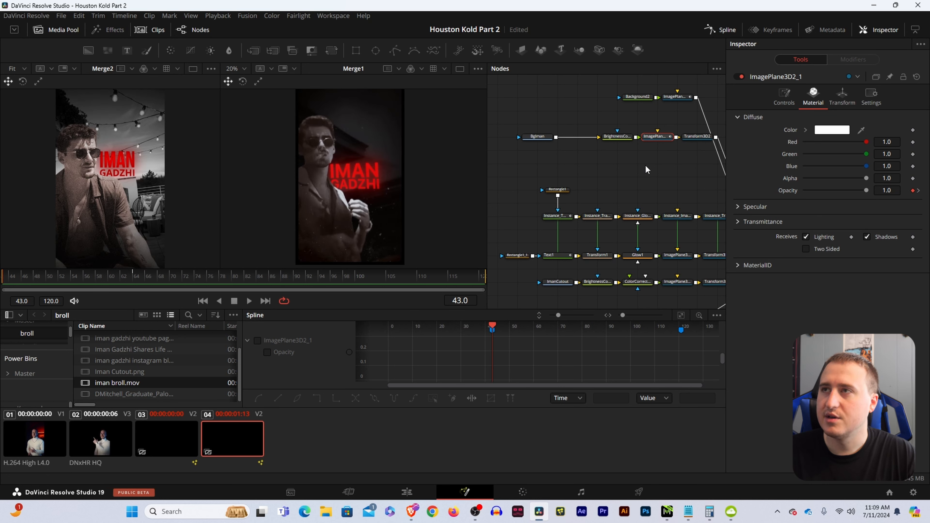
key(ctrl+s)
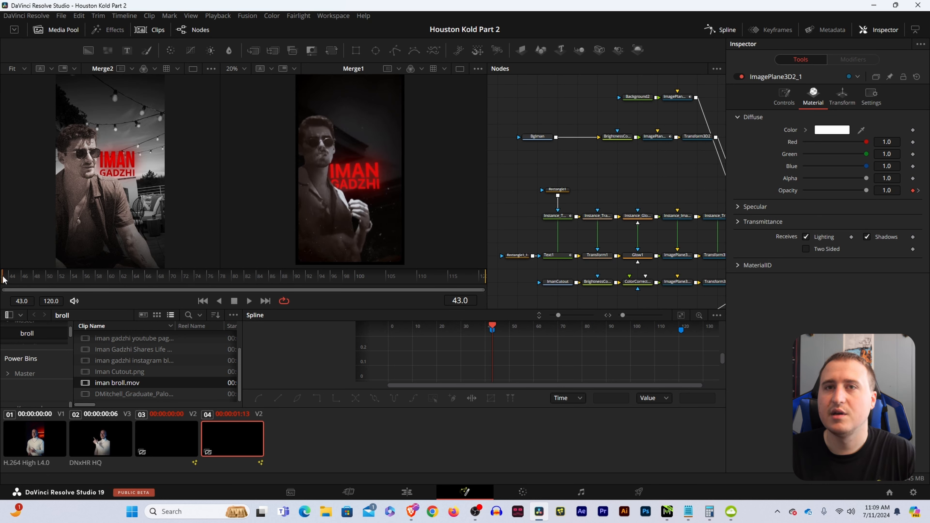
- Check the fade up to frame 54 and set the ImanBroll clip's trim in point to 2
drag(7, 281, 72, 280)
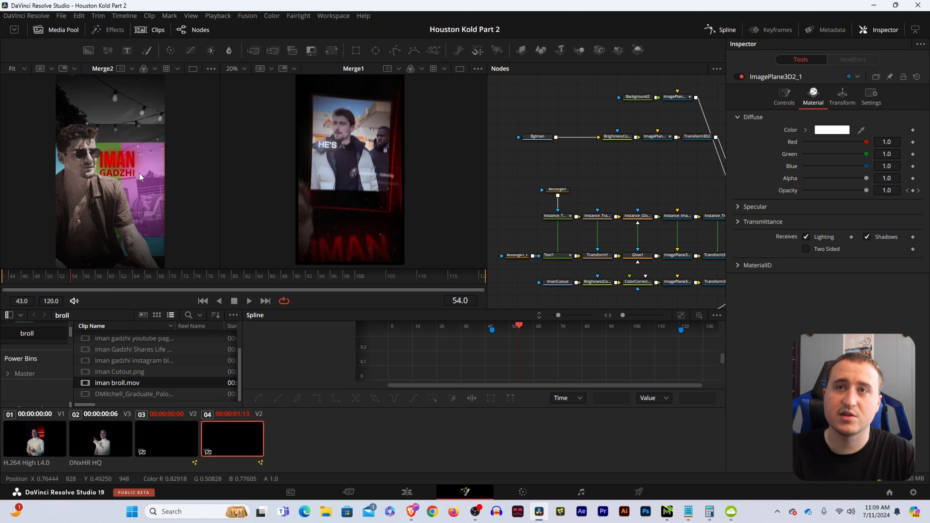
scroll(139, 173, down, 1)
drag(622, 224, 581, 127)
drag(591, 216, 564, 169)
click(529, 178)
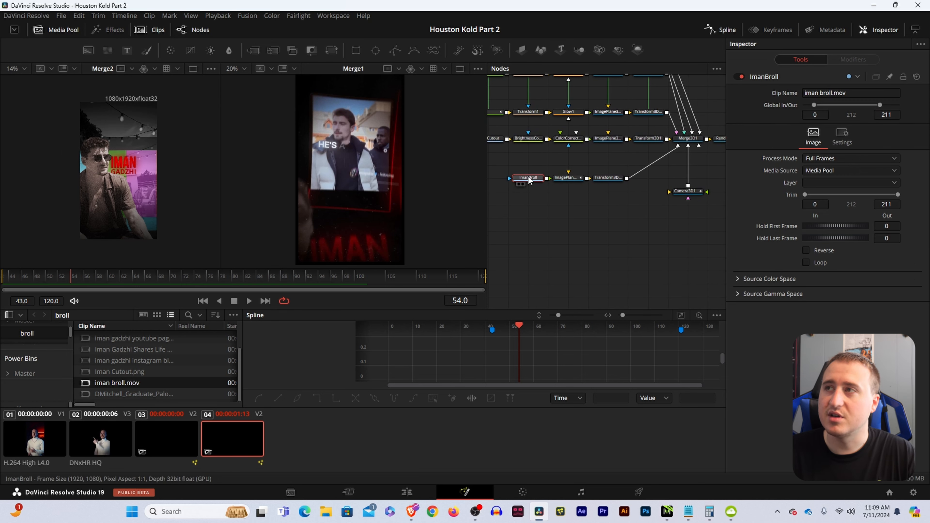
click(822, 204)
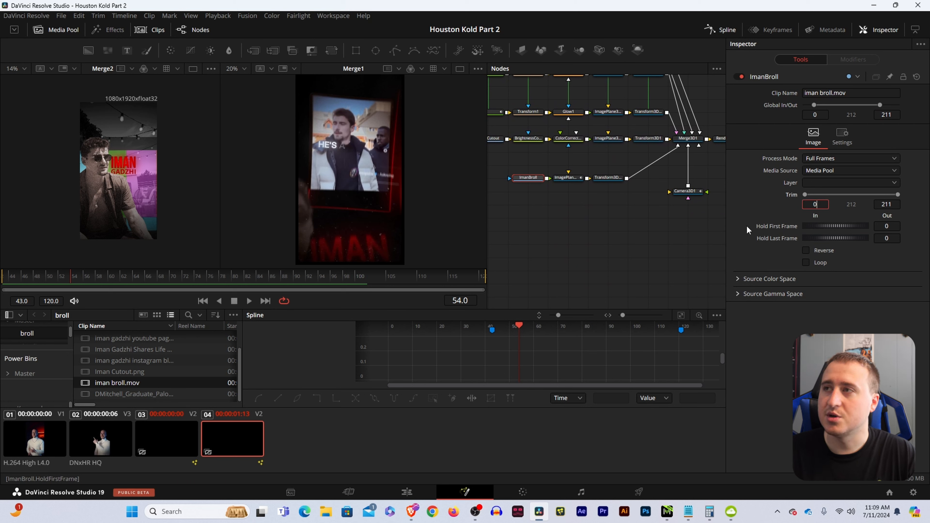
text(2)
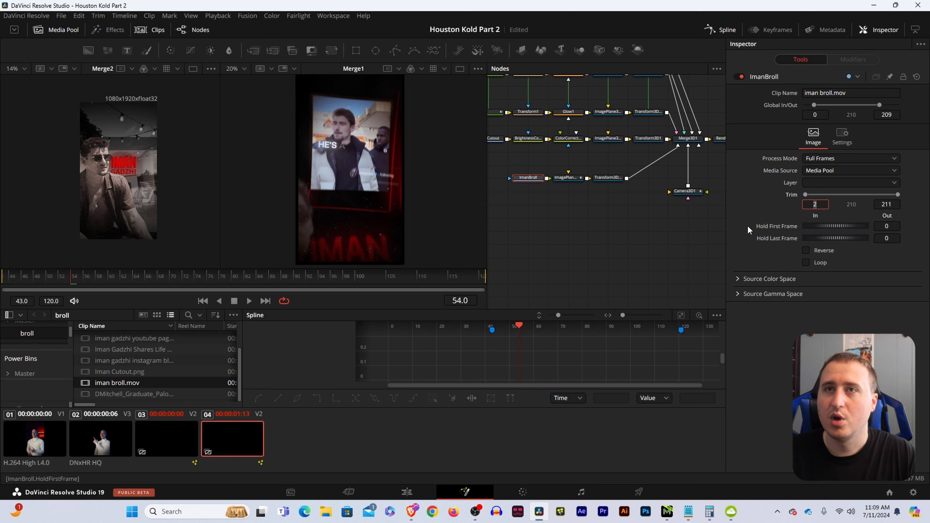
- Preview frames 44 and 45 and raise the ImanBroll clip's trim in point to 12
drag(68, 281, 13, 280)
text(3)
key(Return)
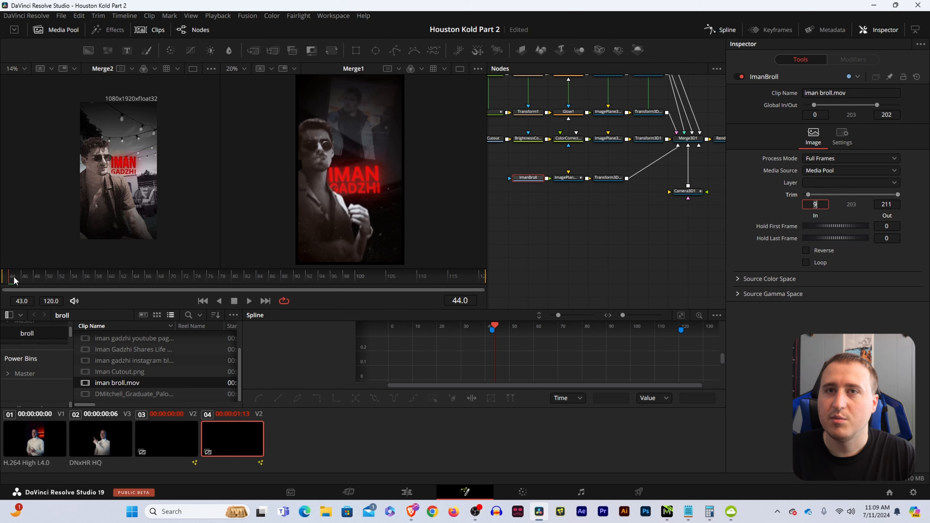
mouse_move(13, 278)
mouse_down()
mouse_move(43, 278)
mouse_move(20, 279)
mouse_up()
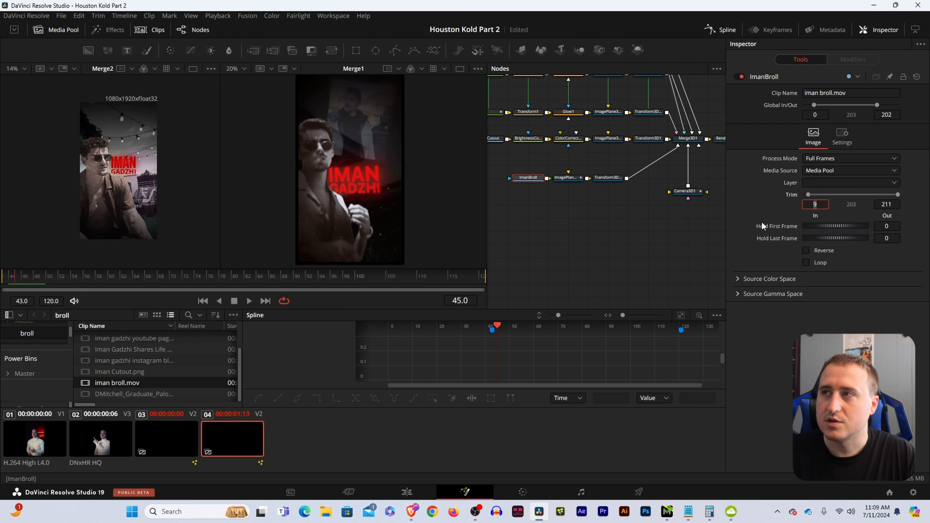
key(Up)
key(Up)
key(Up)
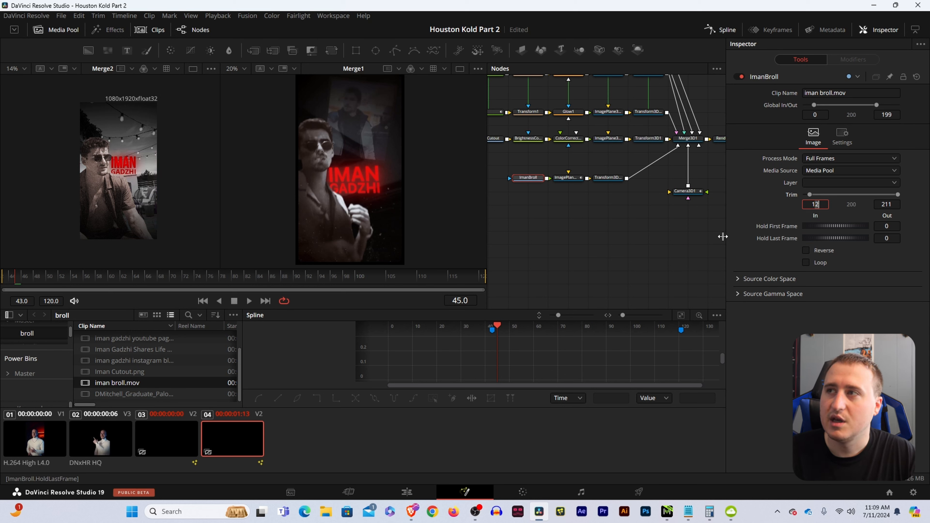
click(609, 237)
drag(608, 166, 630, 196)
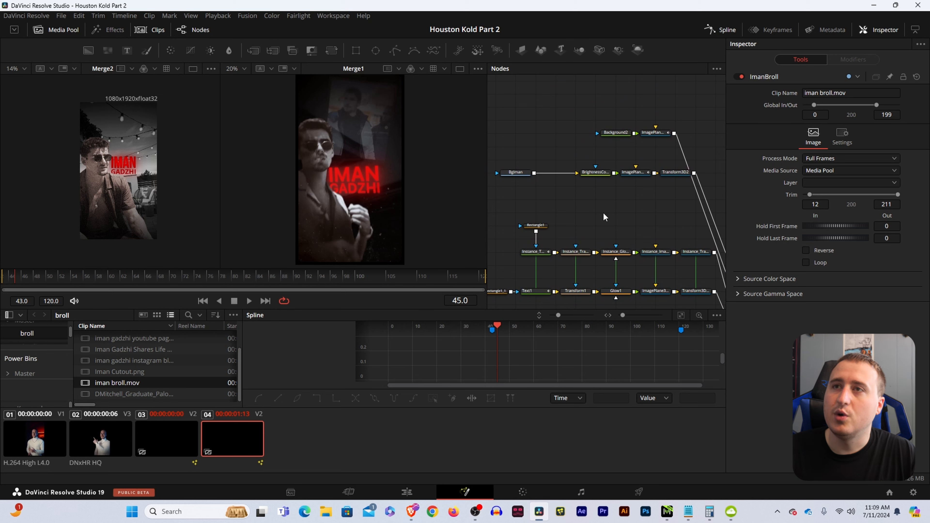
- Compare frames 64 and 49, and briefly disable the BgIman node to check its contribution to the composite
drag(20, 281, 122, 295)
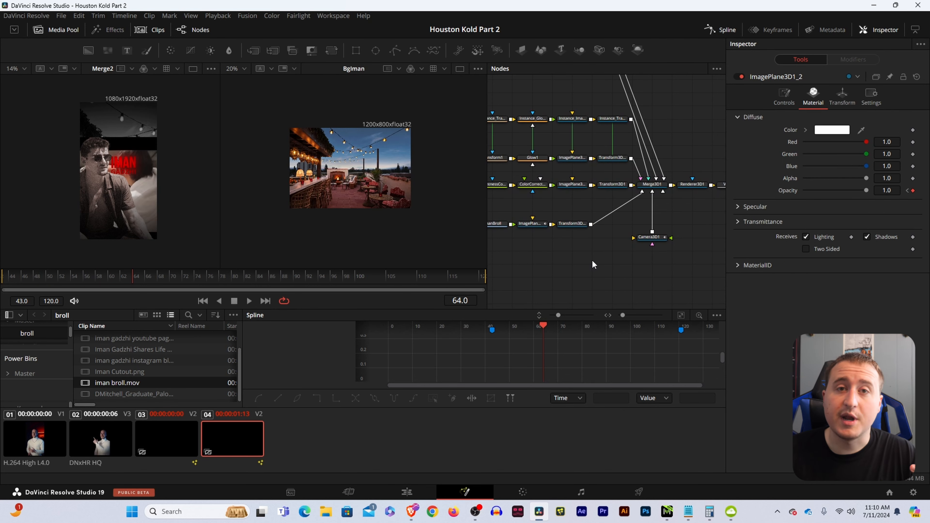
drag(125, 279, 42, 284)
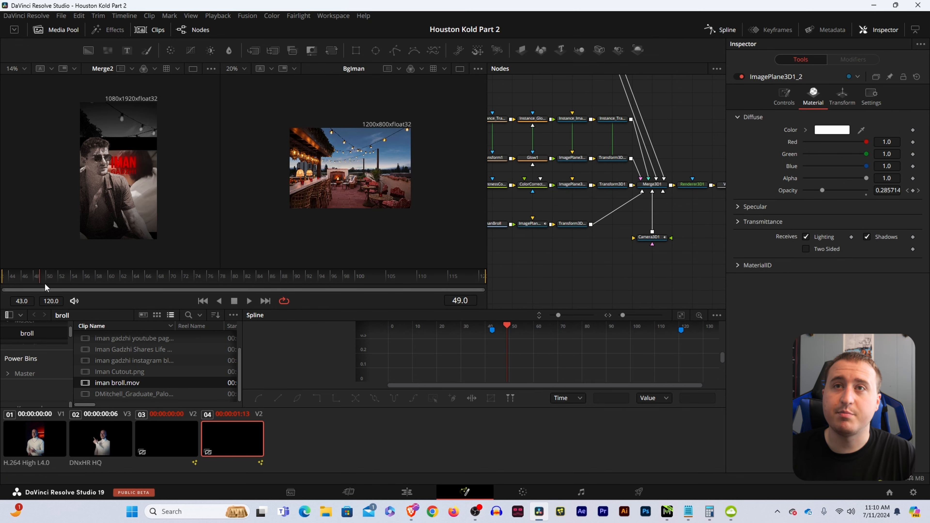
drag(557, 201, 615, 274)
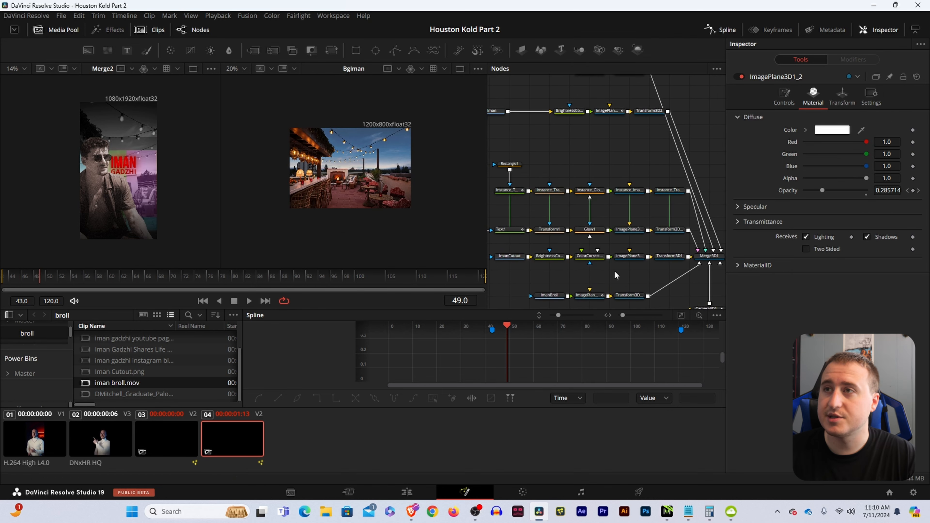
mouse_move(584, 228)
mouse_down()
mouse_move(644, 191)
mouse_move(601, 223)
mouse_up()
drag(649, 156, 686, 204)
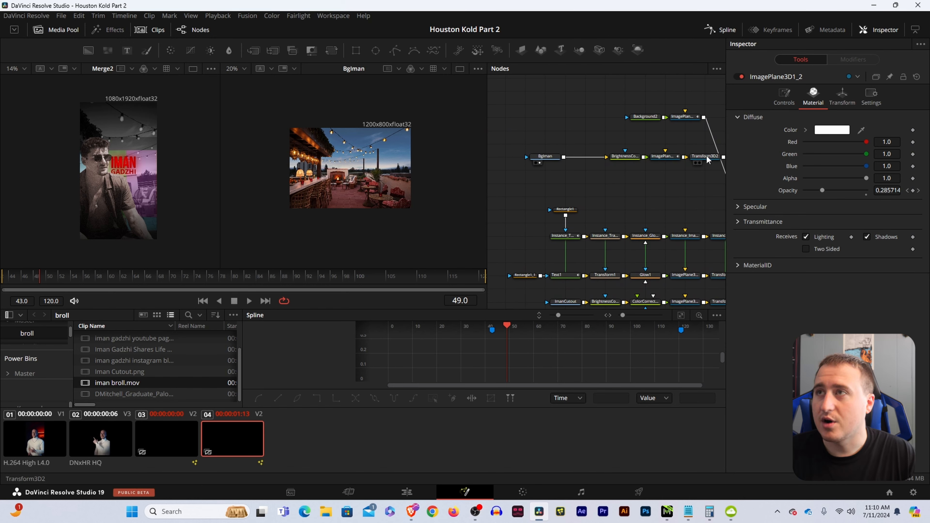
click(545, 157)
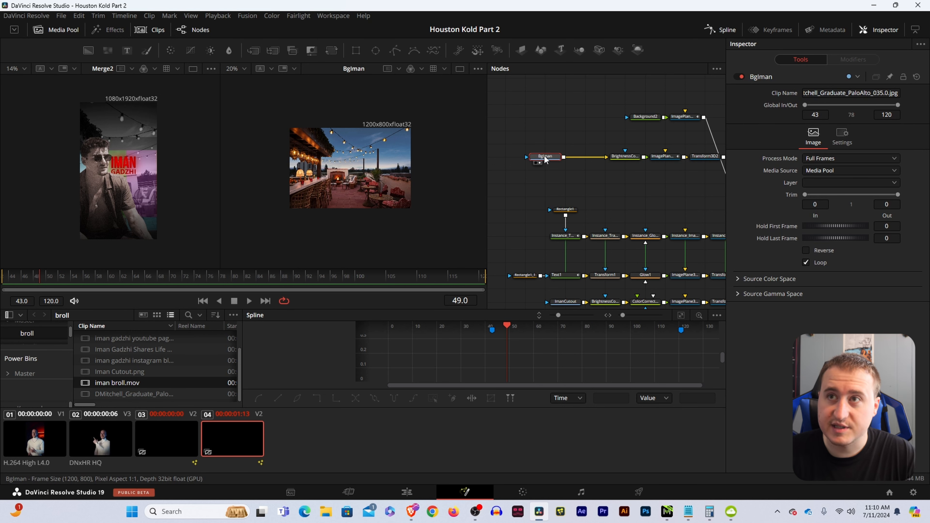
key(ctrl+p)
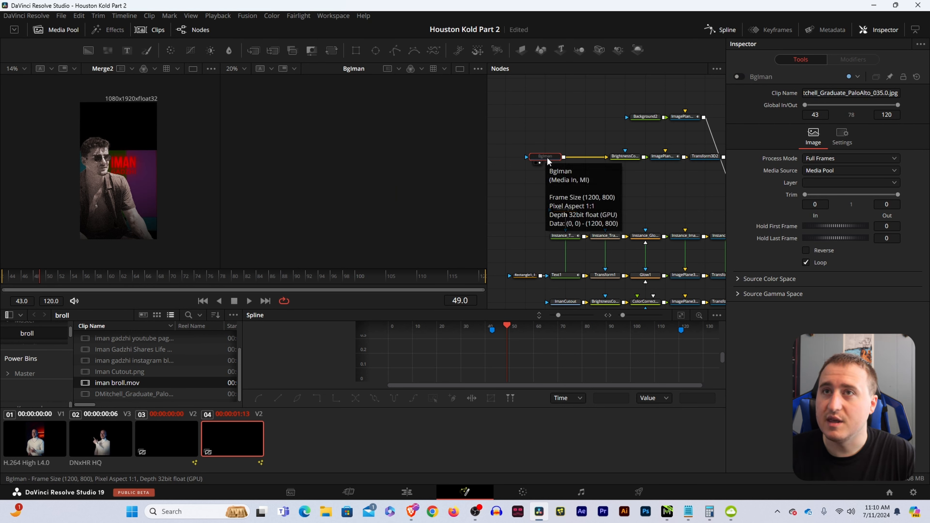
key(ctrl+p)
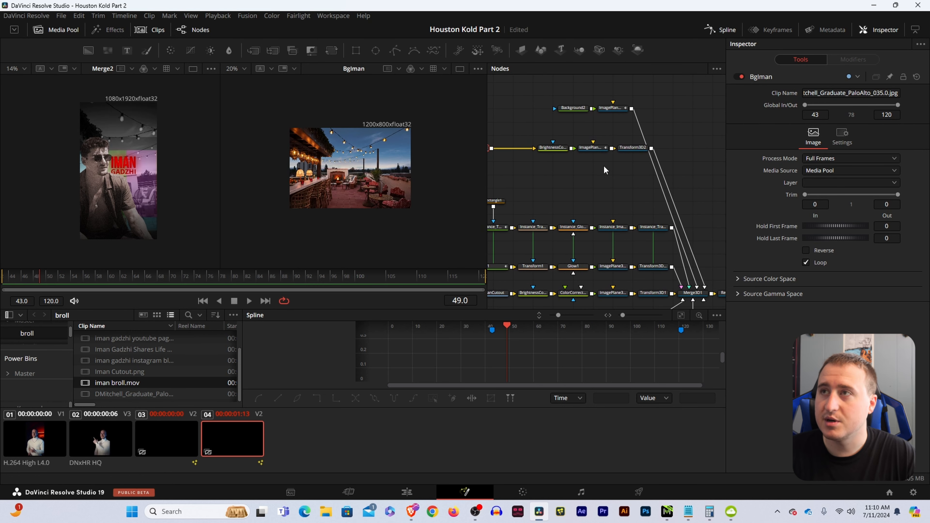
- Set the BgIman image plane's material opacity keyframe at frame 64 to 0.0 and save the project
mouse_move(592, 149)
mouse_down()
mouse_move(596, 174)
mouse_move(592, 149)
mouse_up()
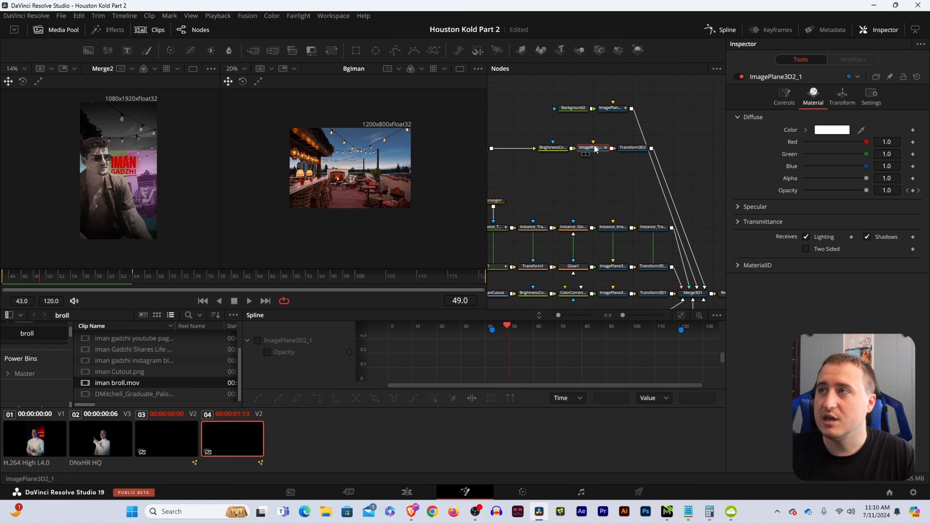
click(919, 191)
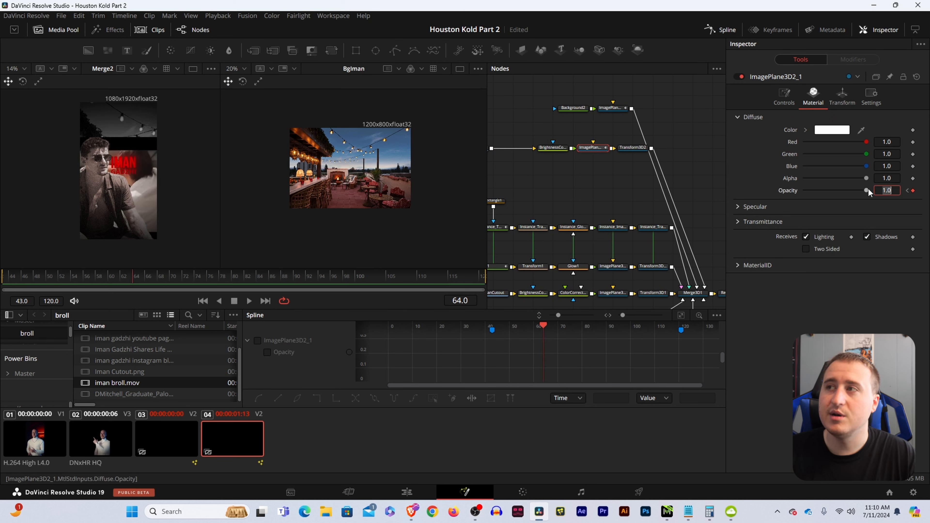
text(0)
key(Return)
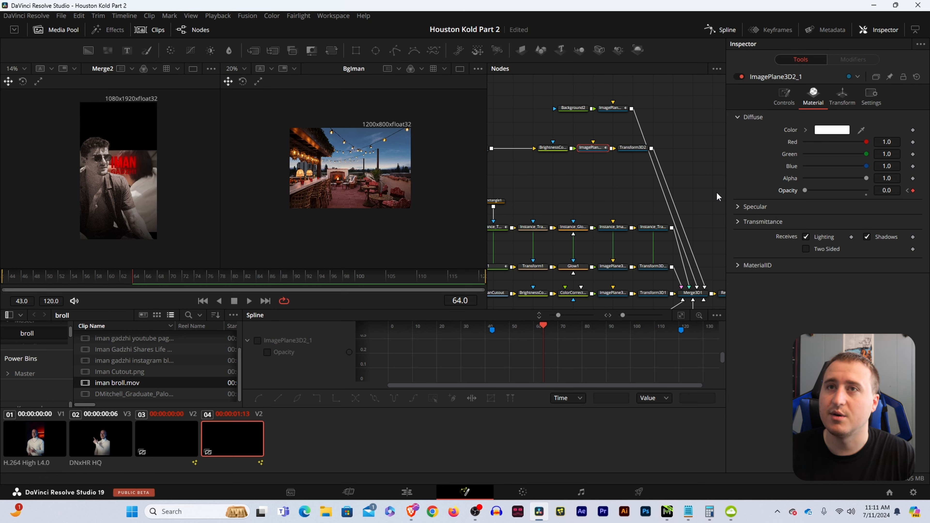
key(ctrl+s)
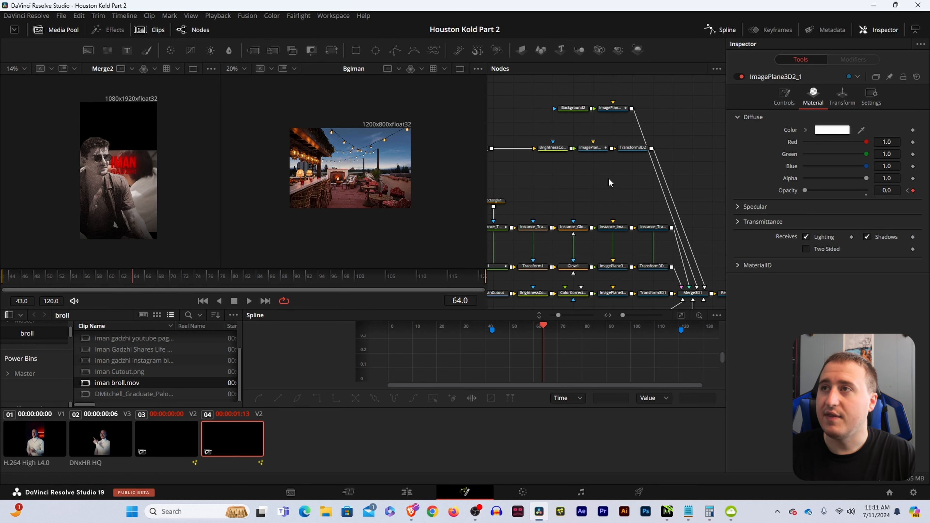
- Check the composite at frame 71 and view the ImanBroll clip on its own in the second viewer
scroll(601, 198, down, 6)
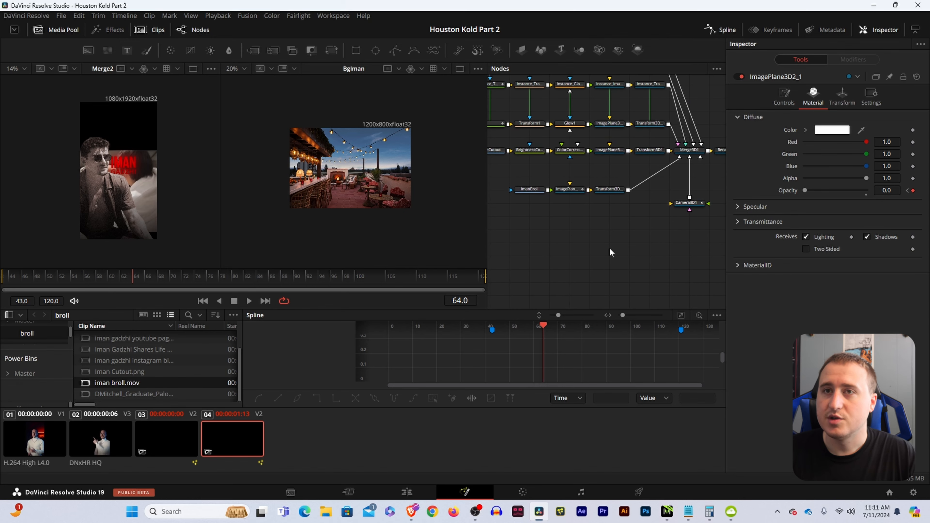
drag(130, 277, 178, 278)
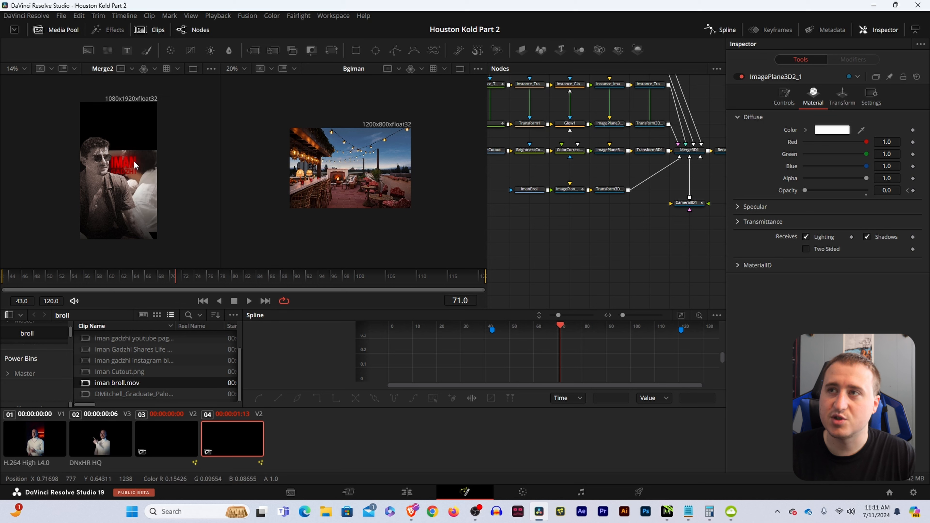
drag(586, 261, 604, 263)
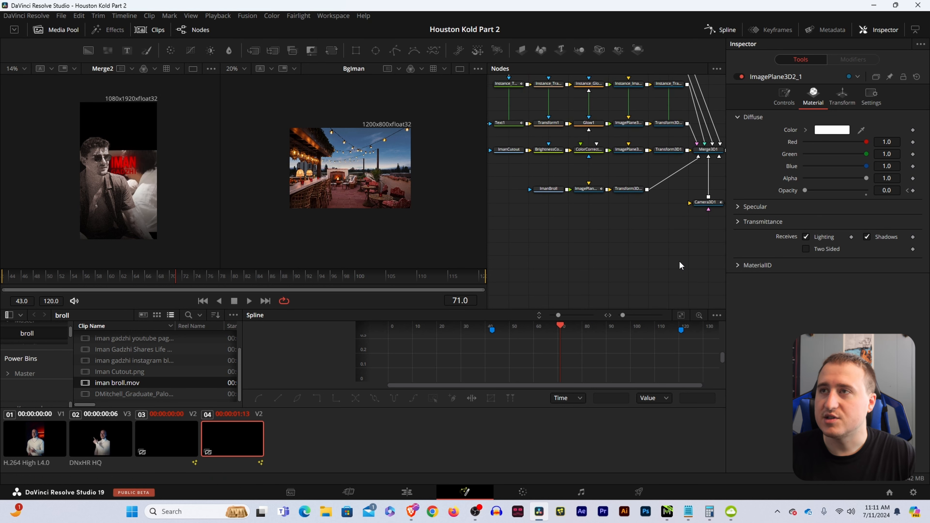
drag(679, 263, 705, 295)
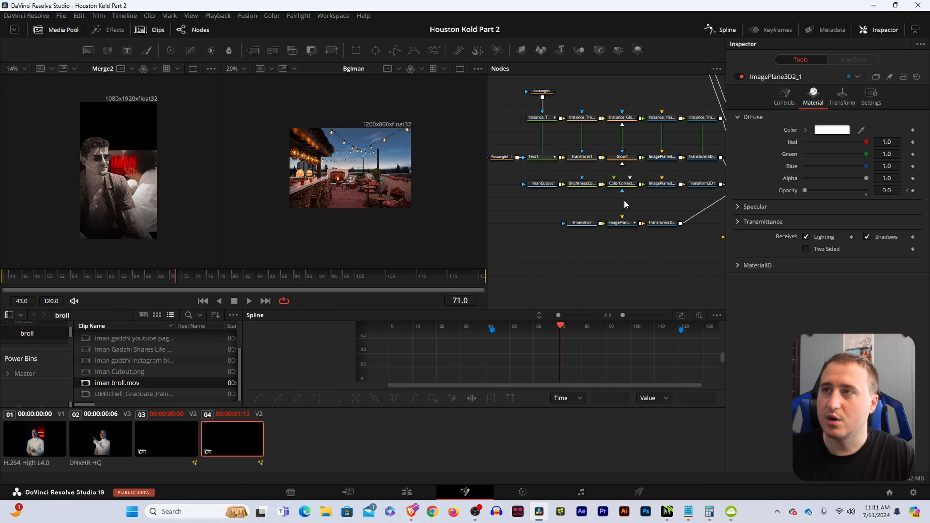
click(582, 222)
drag(582, 222, 680, 258)
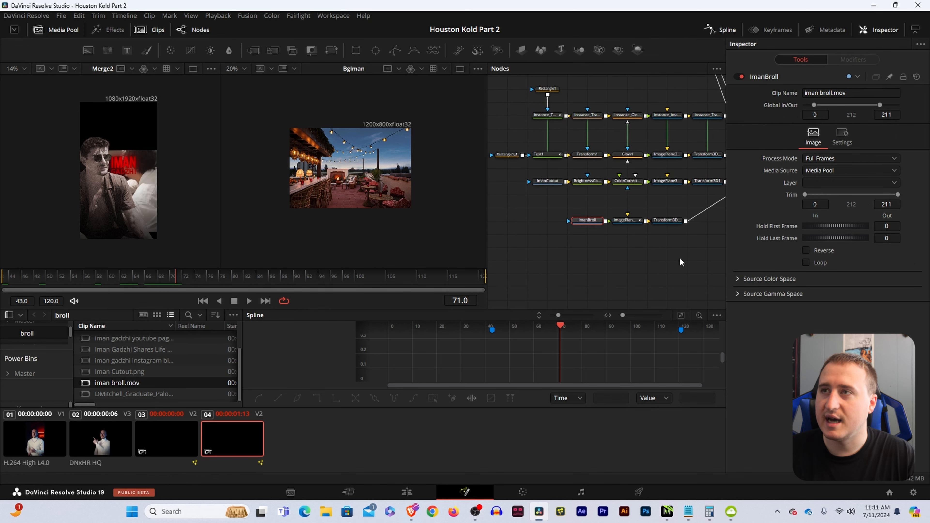
drag(589, 225, 359, 171)
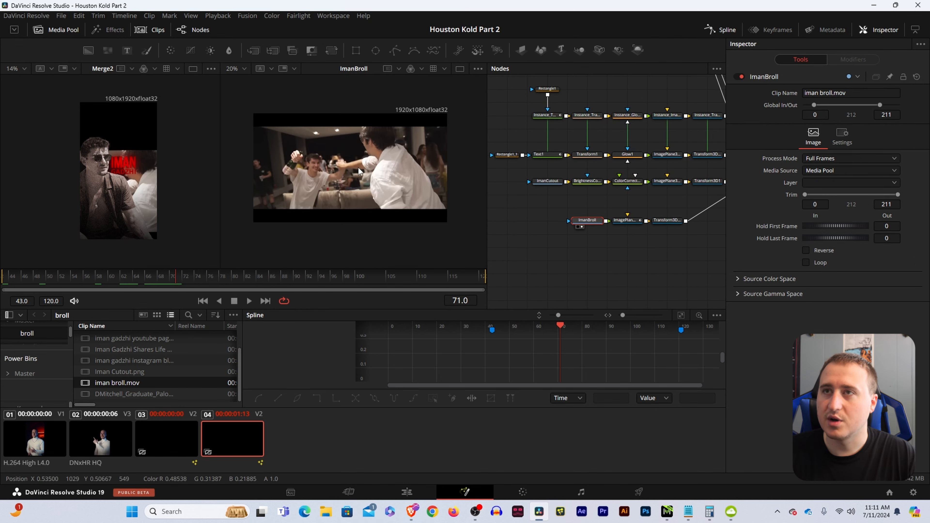
drag(598, 231, 544, 211)
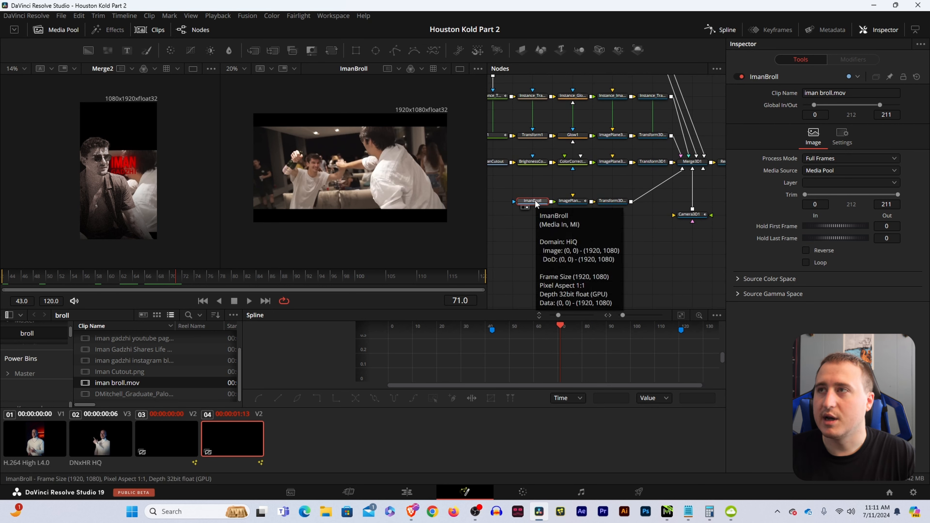
- Merge ImanBroll over a new Background node ahead of its image plane, spacing the image plane and transform nodes further along
drag(511, 188, 615, 220)
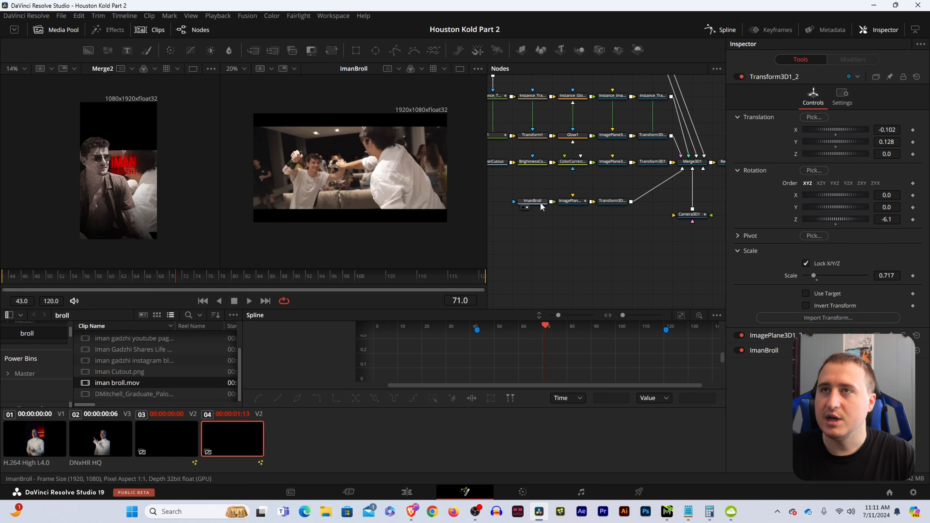
drag(88, 53, 353, 224)
drag(530, 226, 531, 226)
drag(550, 229, 551, 202)
drag(560, 185, 628, 216)
drag(573, 203, 613, 205)
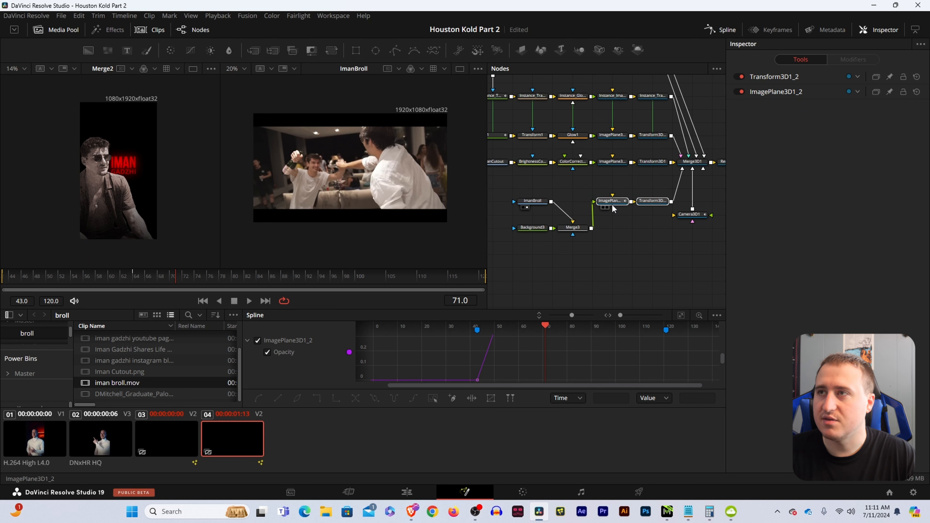
- Place Merge3 in line between ImanBroll and its image plane, and set Background3's alpha to 0.0
click(630, 236)
drag(577, 230, 577, 203)
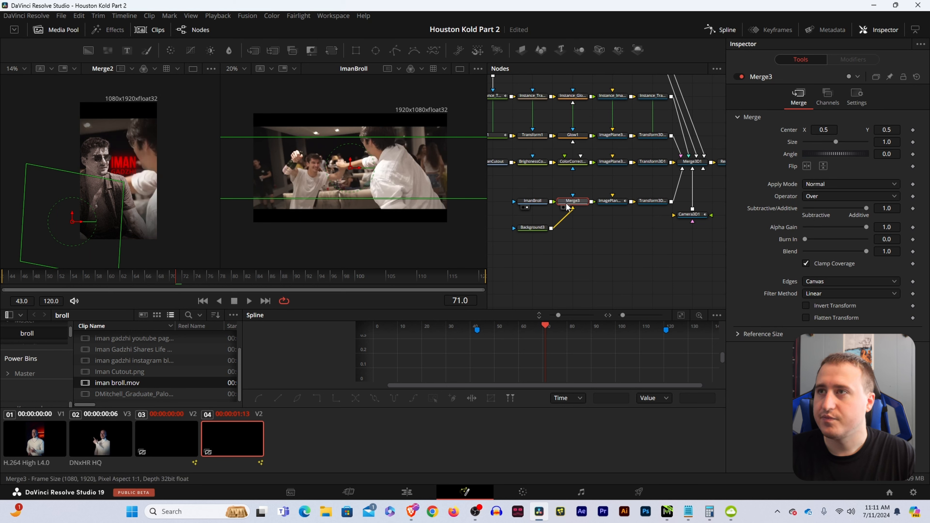
click(538, 228)
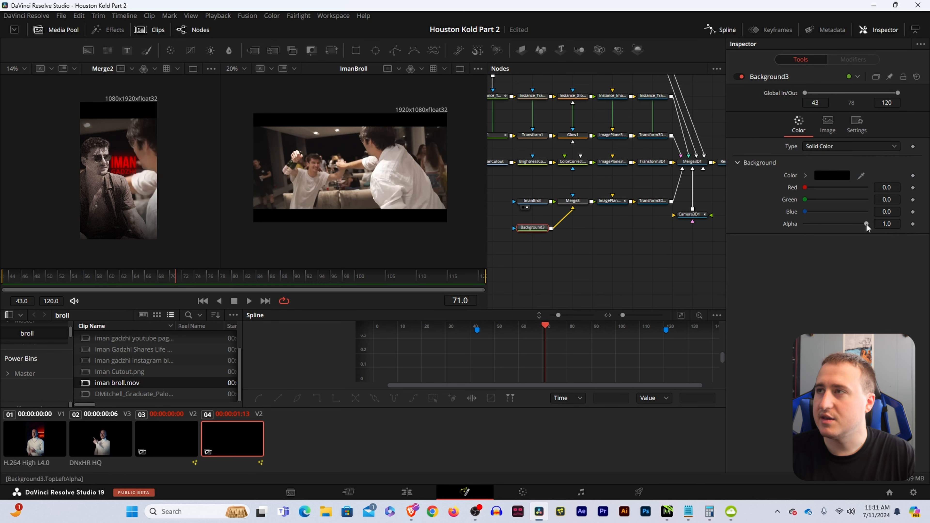
drag(866, 224, 802, 224)
- View Merge3 in the second viewer and inspect Background3's image resolution settings
click(573, 203)
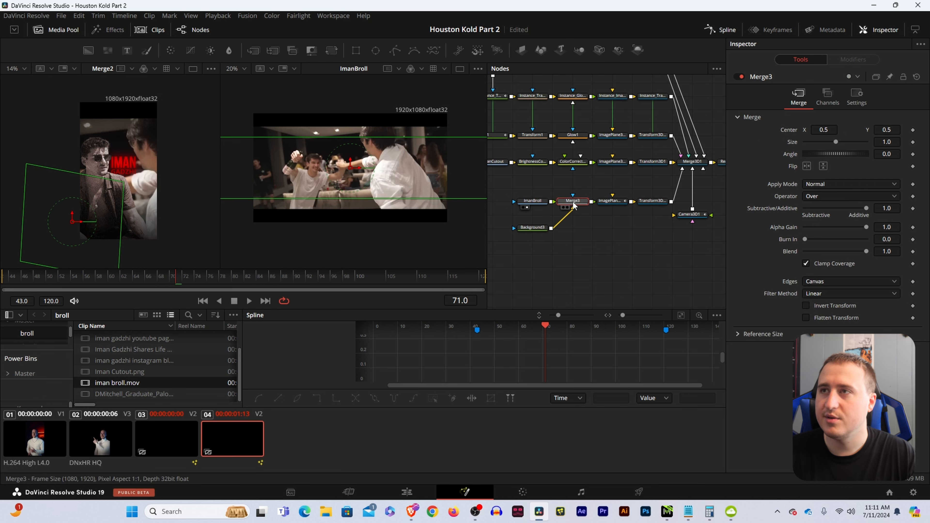
key(2)
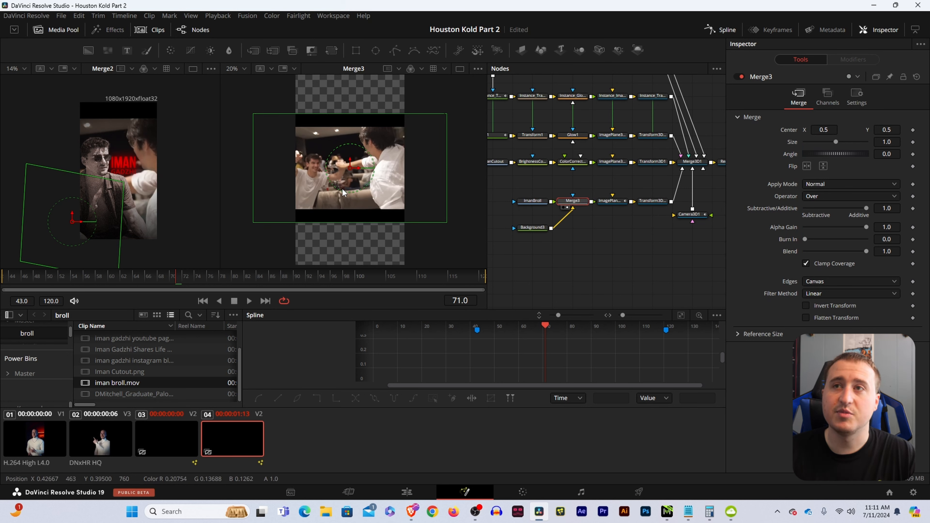
click(530, 228)
click(828, 122)
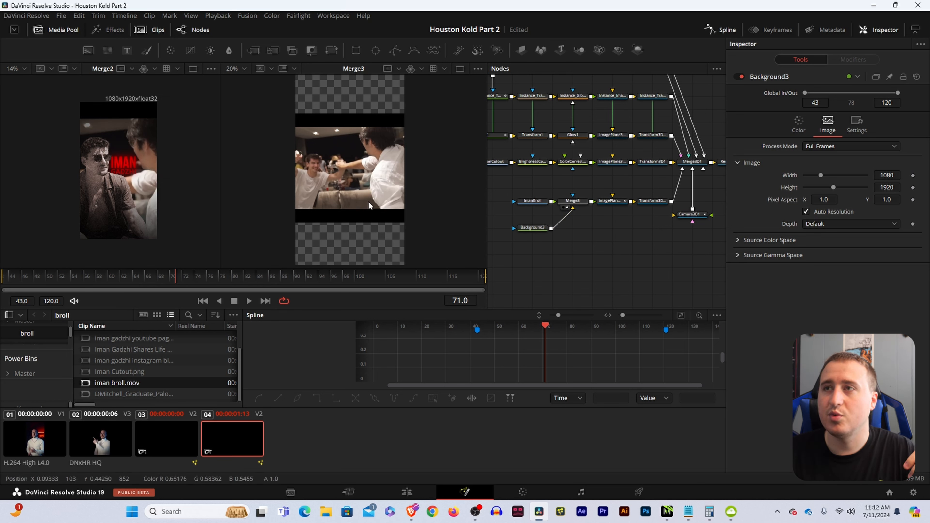
- Insert a Transform node between ImanBroll and Merge3 and set its size to 2.455
drag(533, 204, 501, 204)
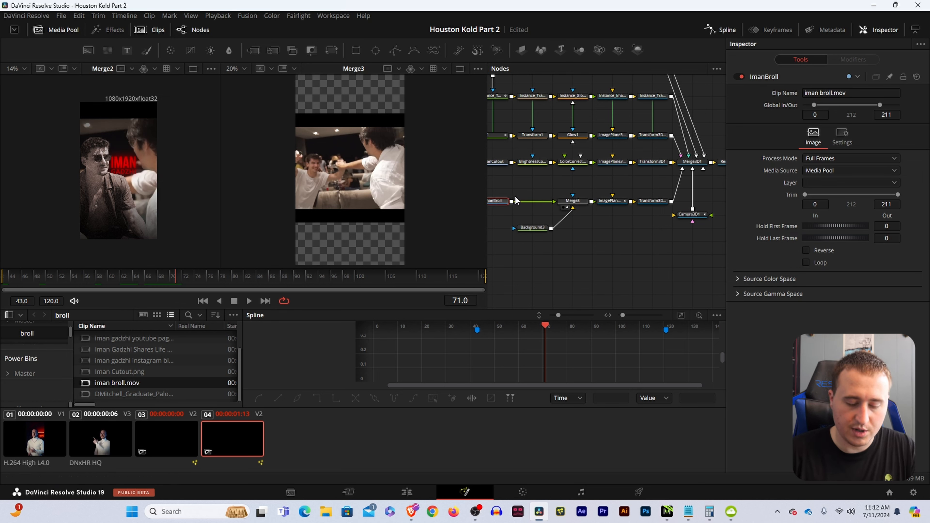
key(shift+space)
text(tran)
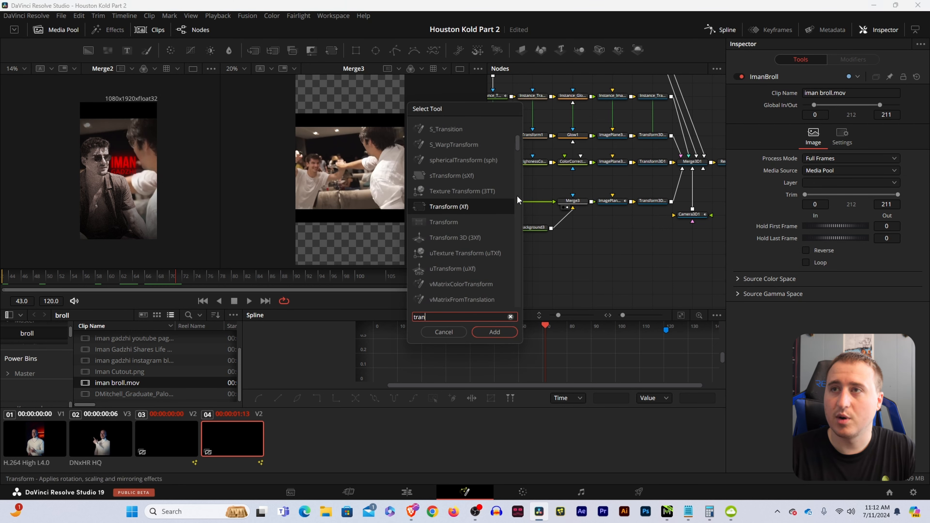
text(s)
key(Return)
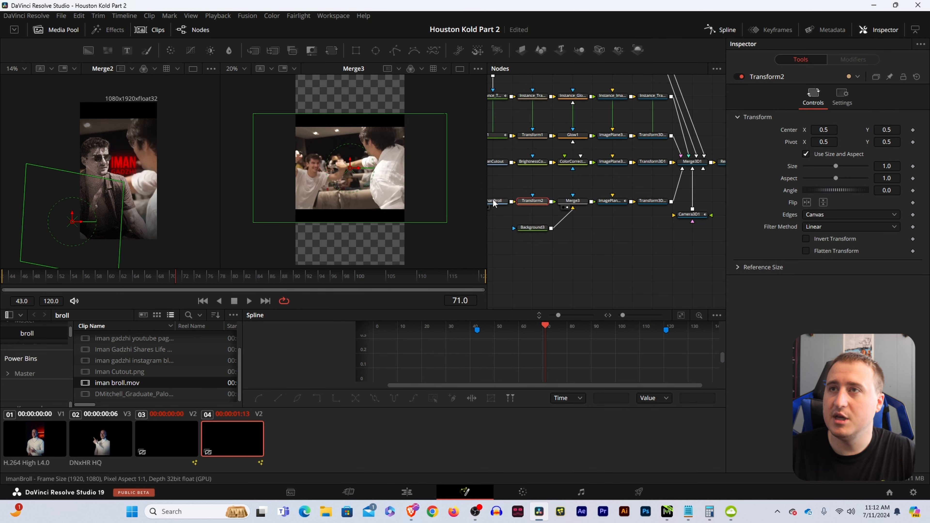
scroll(341, 143, down, 2)
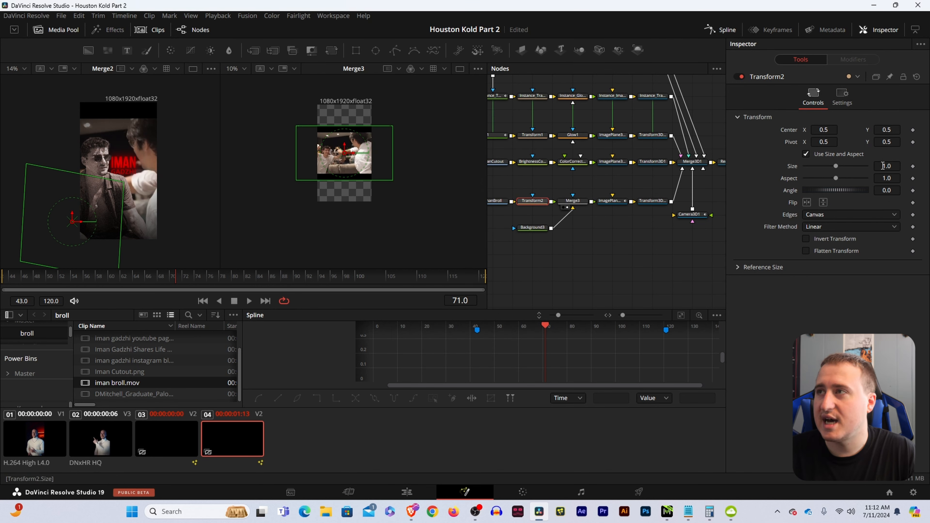
drag(888, 166, 922, 166)
- Check the reference video from Merge1 in the second viewer, and return that viewer to Merge3
drag(541, 203, 592, 204)
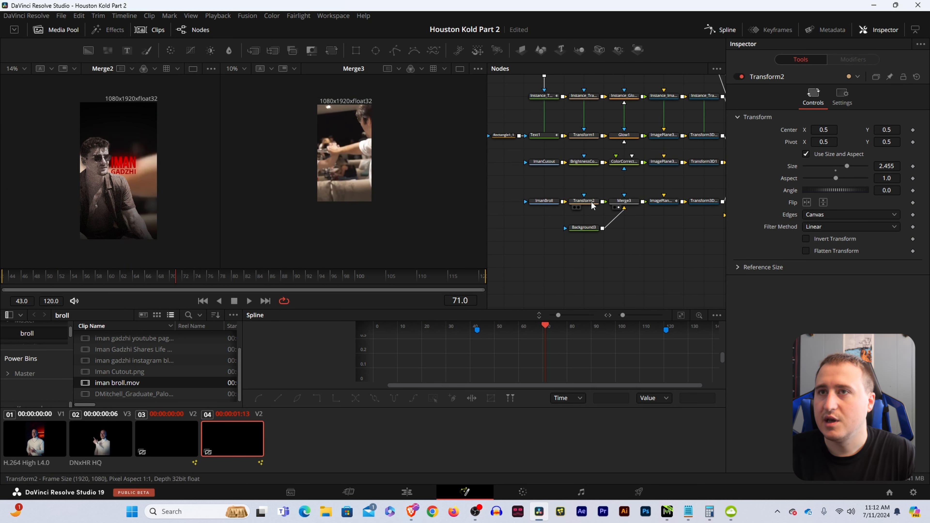
drag(533, 307, 528, 280)
drag(644, 203, 489, 259)
drag(575, 116, 660, 132)
click(541, 196)
key(2)
drag(492, 220, 686, 195)
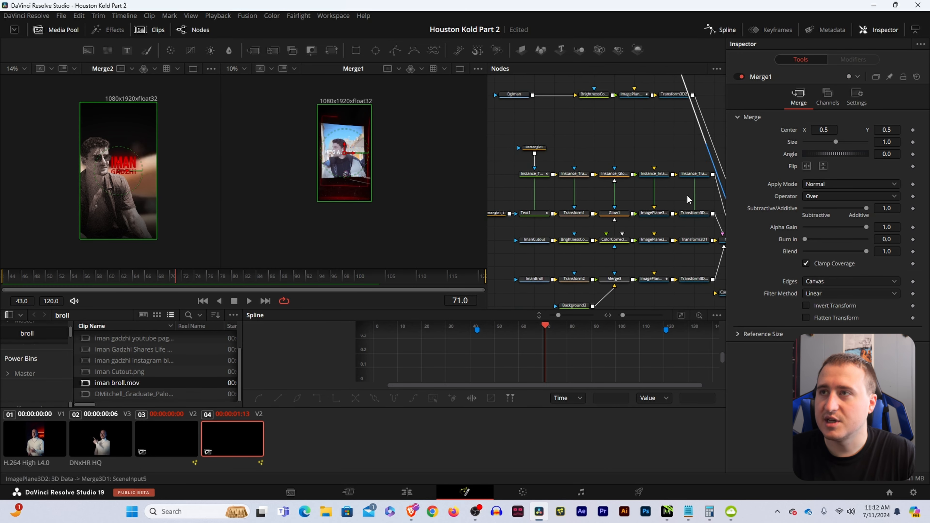
drag(586, 287, 401, 168)
drag(559, 194, 721, 188)
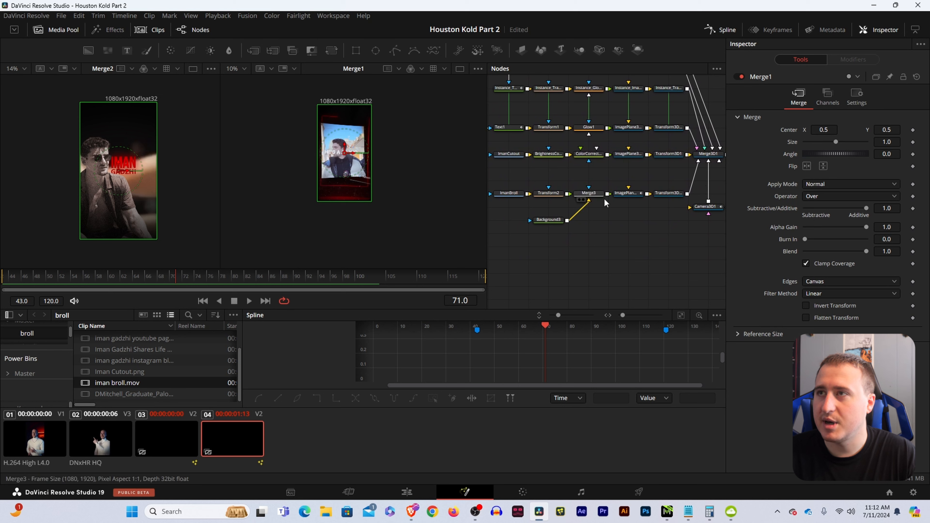
click(594, 198)
key(2)
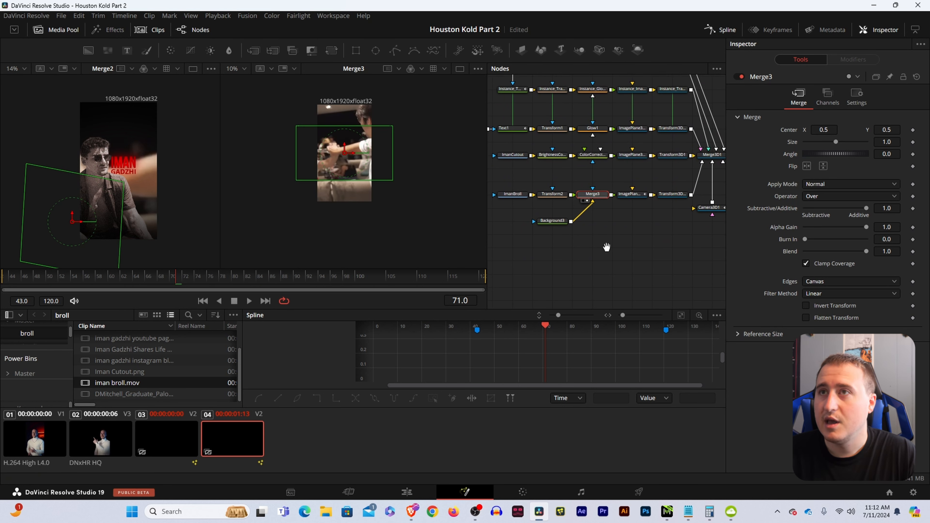
- Keyframe Transform2's center at frame 56 with X set to 1.385
drag(542, 202, 573, 205)
click(581, 197)
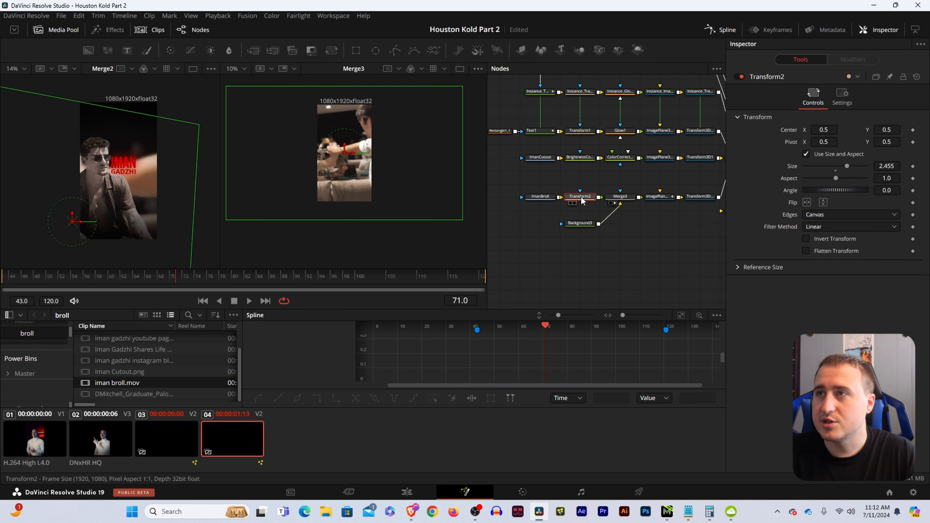
click(152, 280)
drag(152, 281, 89, 286)
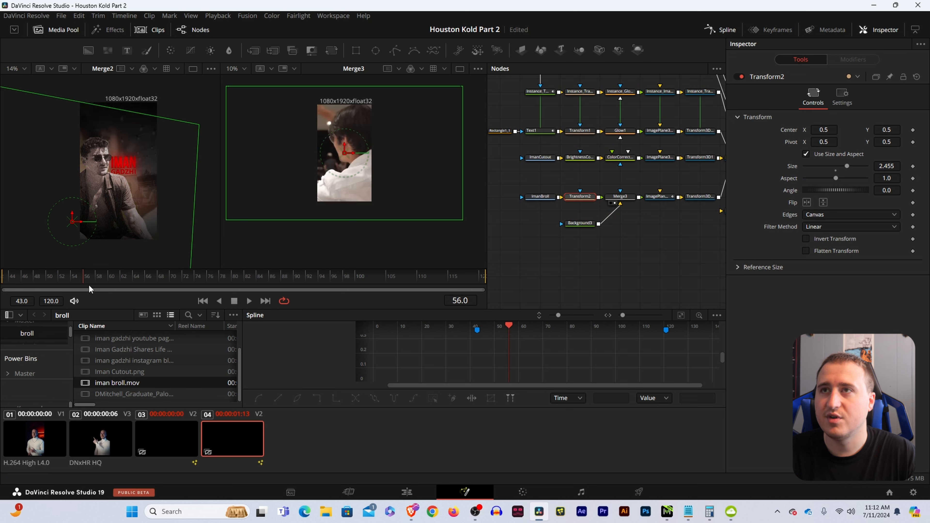
click(913, 130)
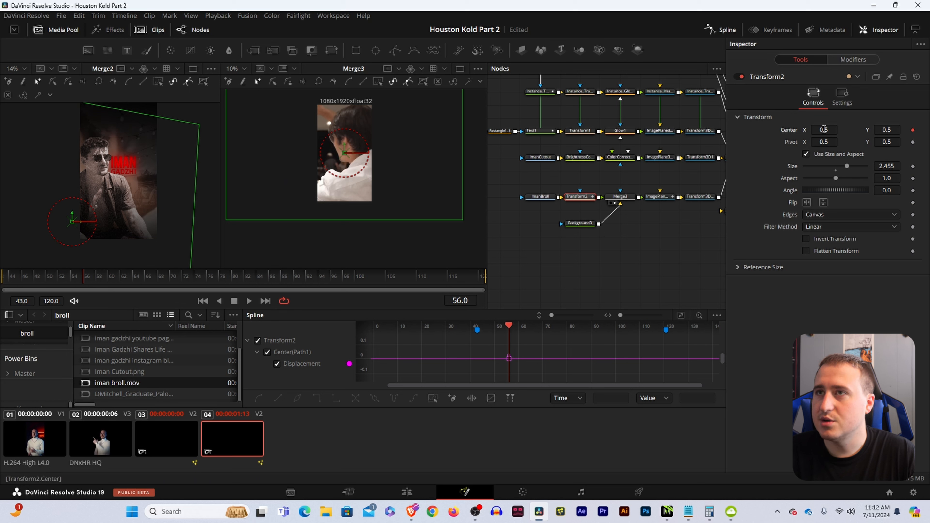
drag(824, 130, 860, 129)
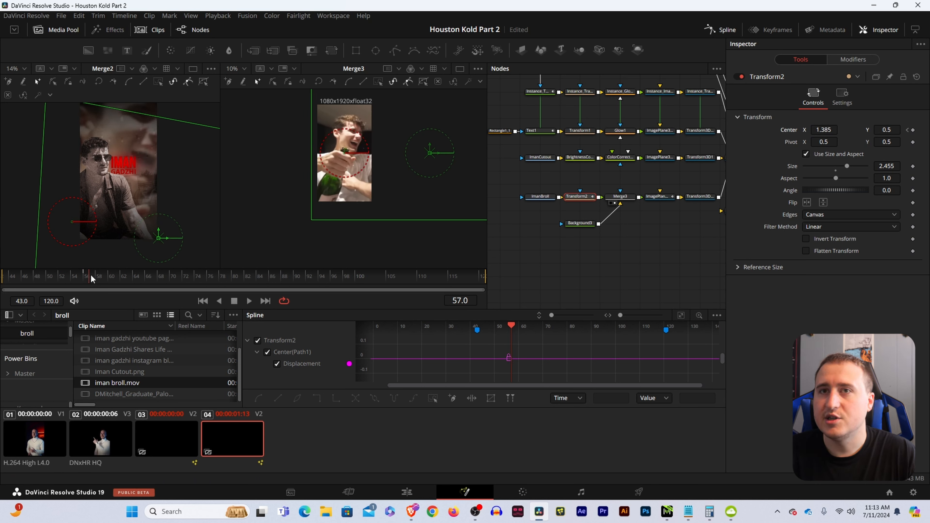
- Keyframe Transform2's center X at 1.145 on frame 63 and at 1.011 on frame 70
drag(92, 279, 130, 280)
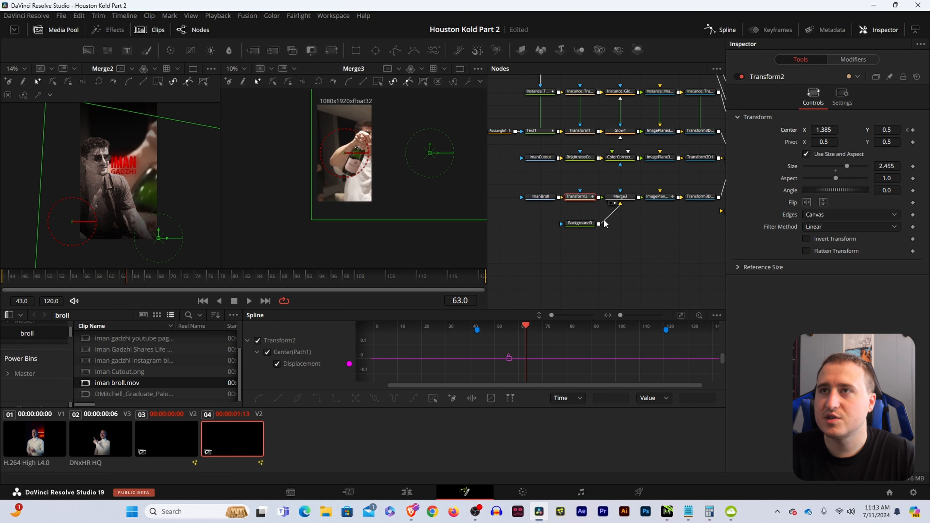
drag(824, 130, 813, 130)
drag(138, 279, 169, 279)
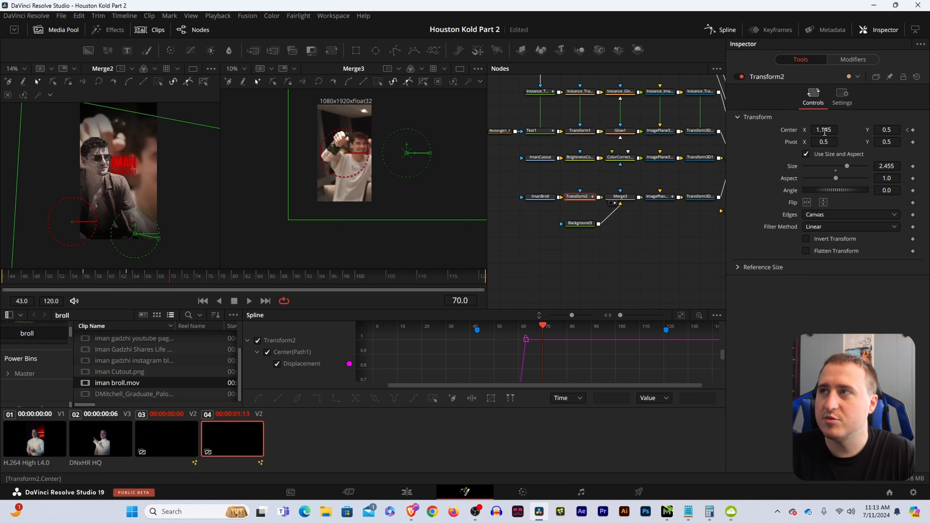
drag(824, 130, 814, 129)
- Add a Transform2 center keyframe at frame 82, keeping X at 1.011 and Y at 0.5
drag(169, 277, 245, 281)
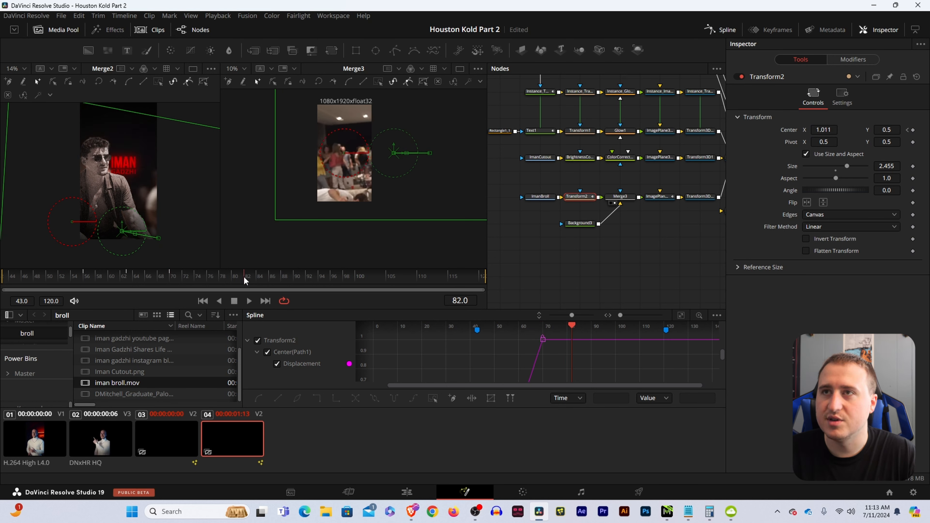
mouse_move(887, 129)
mouse_down()
mouse_move(905, 130)
mouse_move(883, 130)
mouse_up()
click(907, 130)
click(918, 130)
click(891, 130)
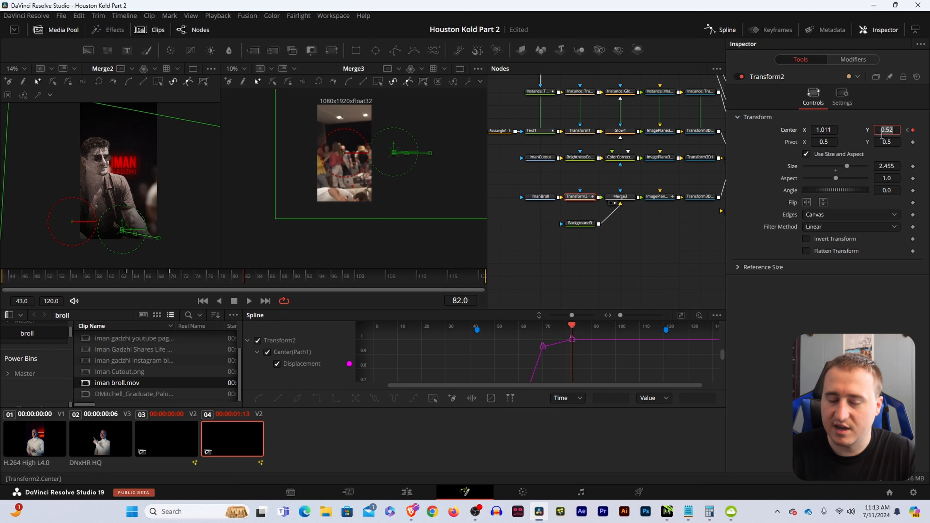
key(BackSpace)
key(Tab)
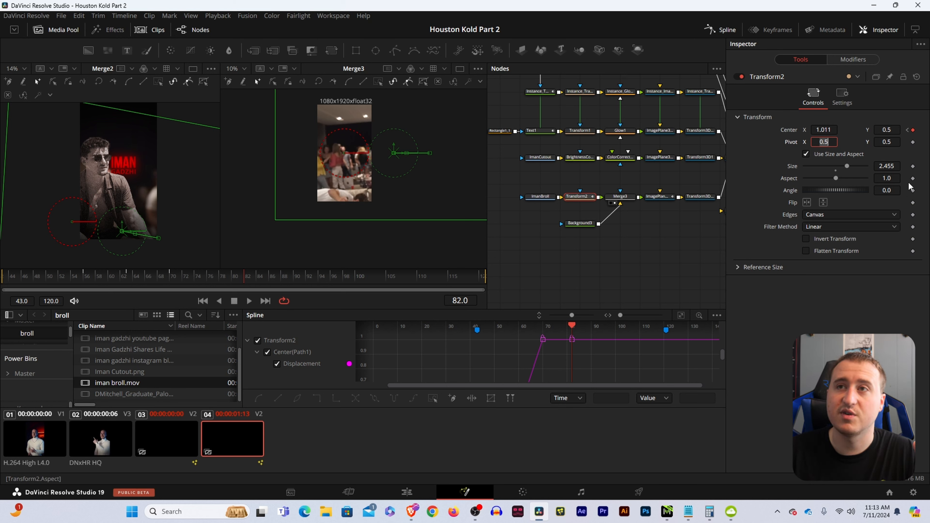
- Set Transform2's center X keyframe at frame 99 to 0.527
drag(250, 275, 353, 284)
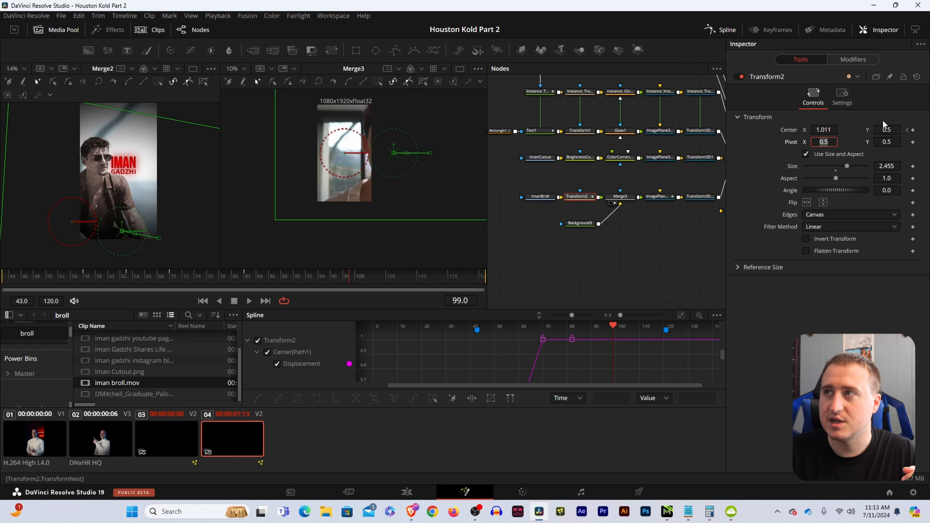
click(825, 130)
text(0.703)
key(Return)
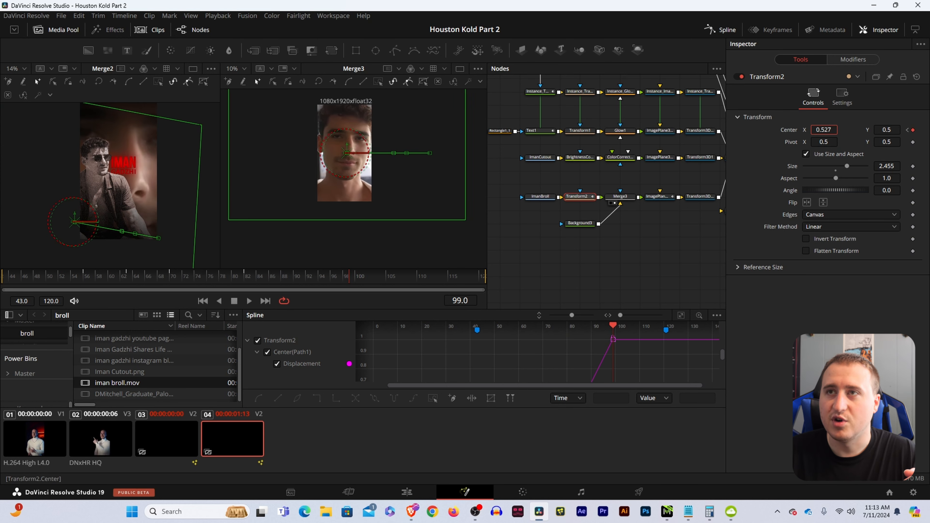
- Compare the composite with the reference video from Merge1 in the second viewer around frames 50 to 59
drag(334, 278, 255, 274)
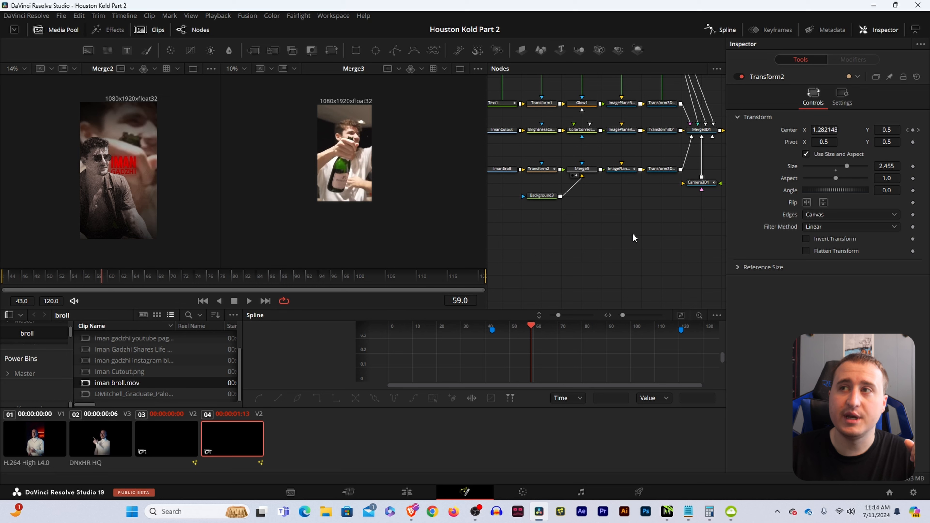
drag(670, 211, 522, 236)
drag(667, 207, 567, 223)
drag(628, 156, 620, 374)
click(616, 172)
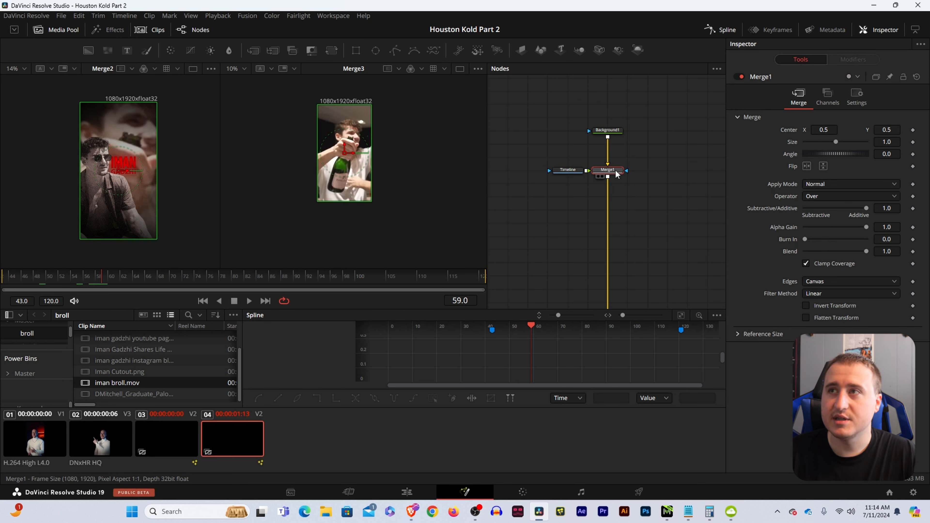
key(2)
drag(572, 235, 642, 130)
drag(591, 217, 665, 144)
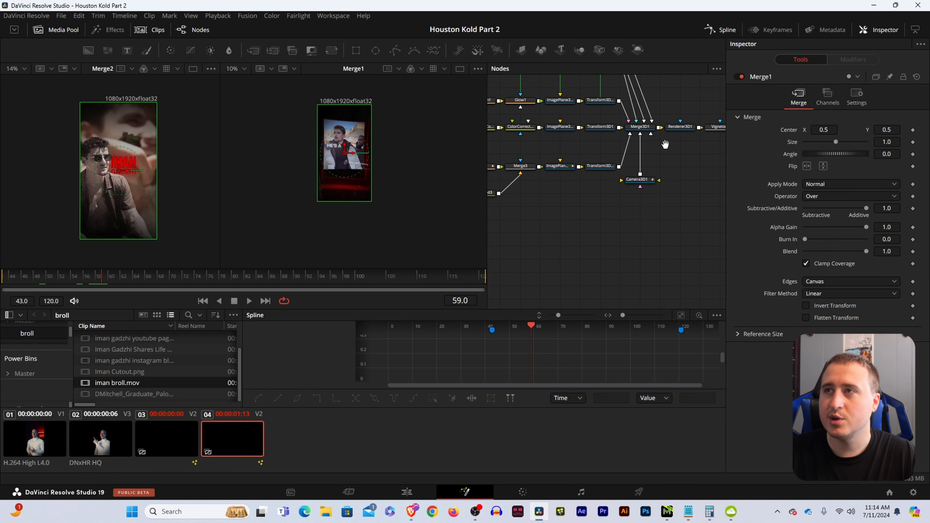
drag(600, 166, 676, 147)
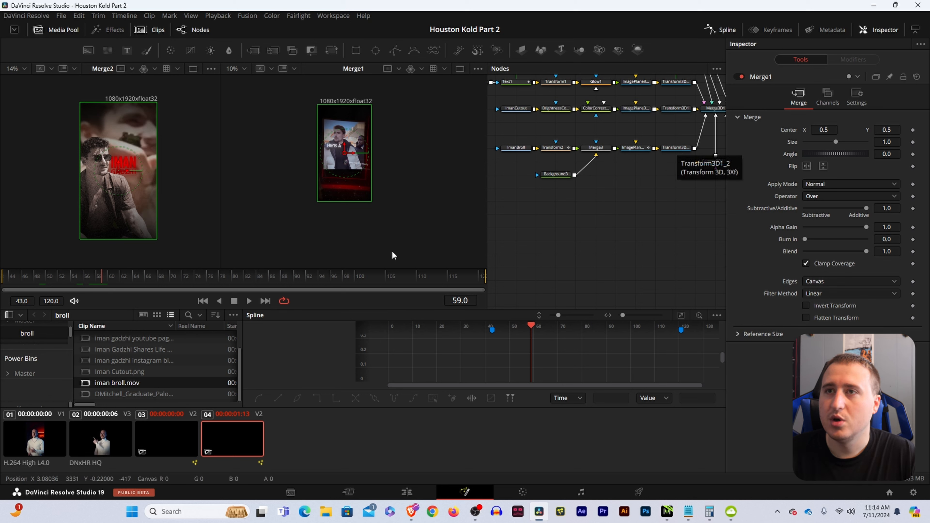
drag(97, 277, 53, 285)
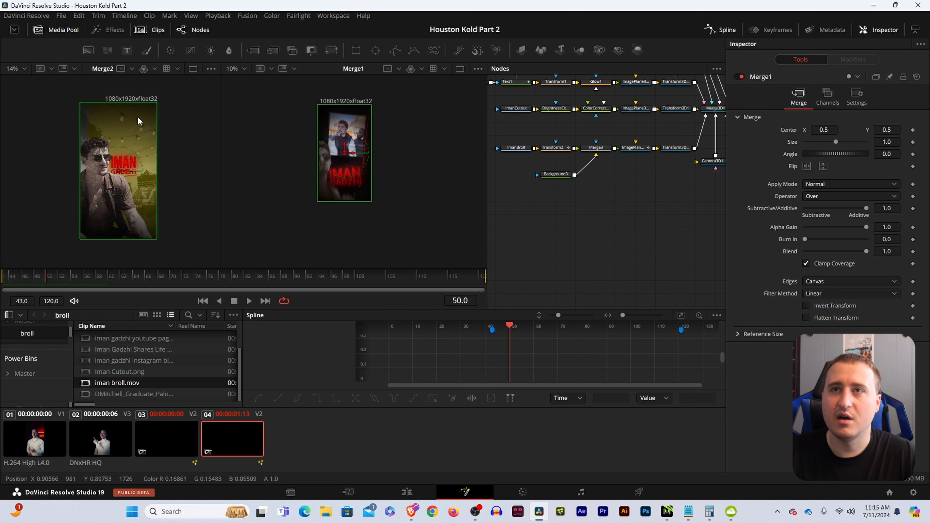
drag(46, 275, 88, 280)
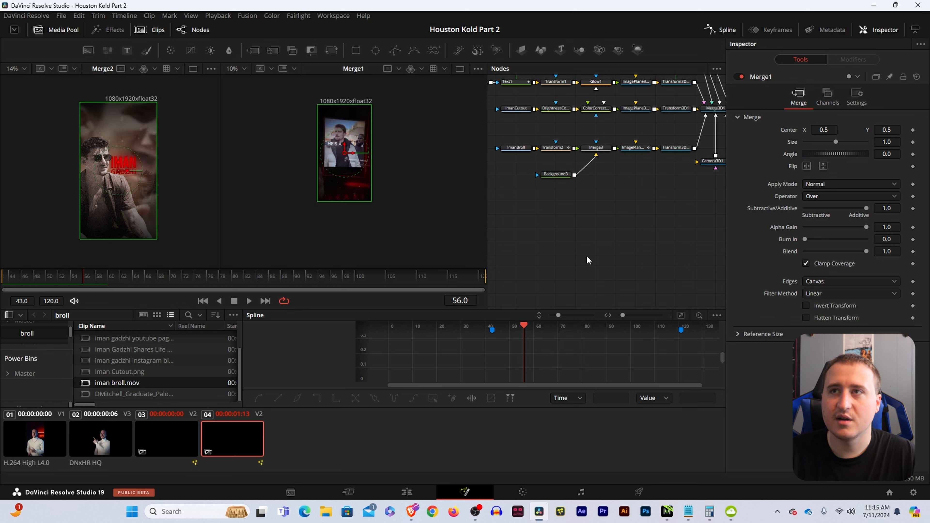
key(Left)
- Set the ImanBroll clip's trim in point to 1
drag(667, 199, 608, 263)
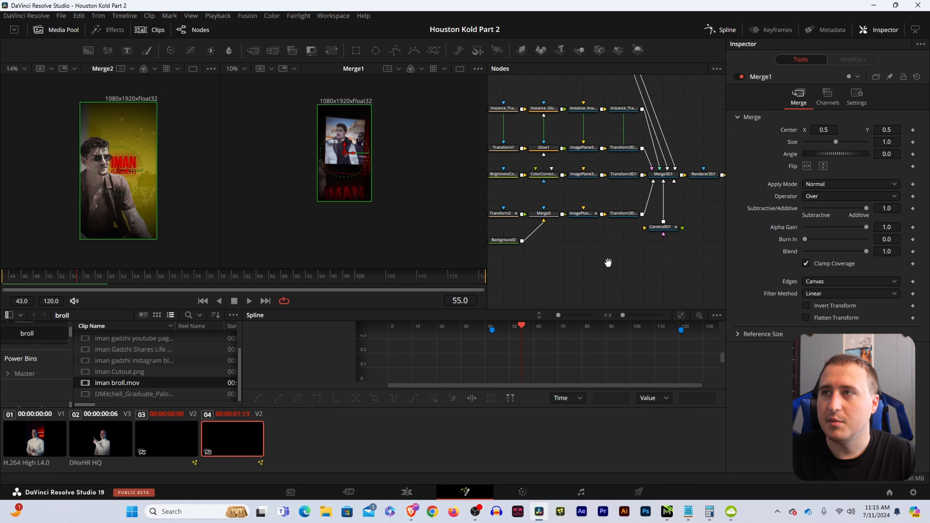
drag(657, 236, 724, 231)
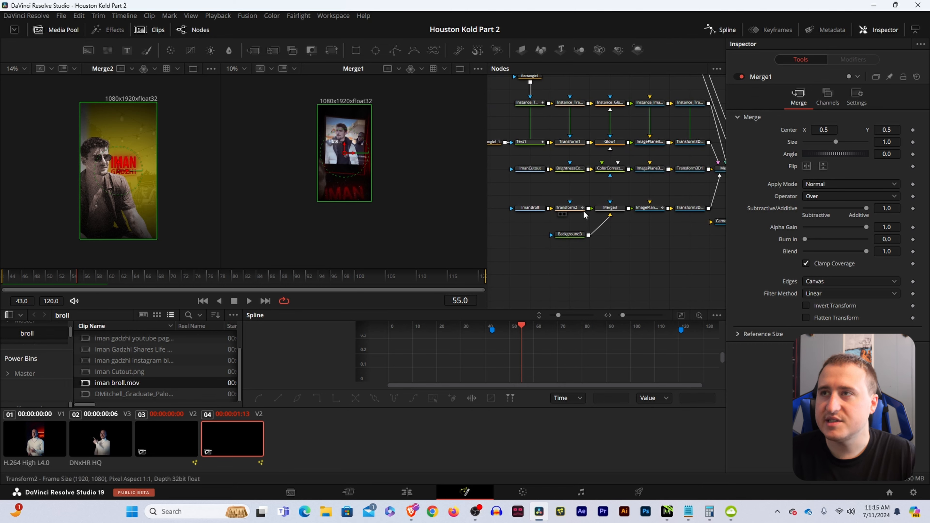
click(573, 208)
click(538, 209)
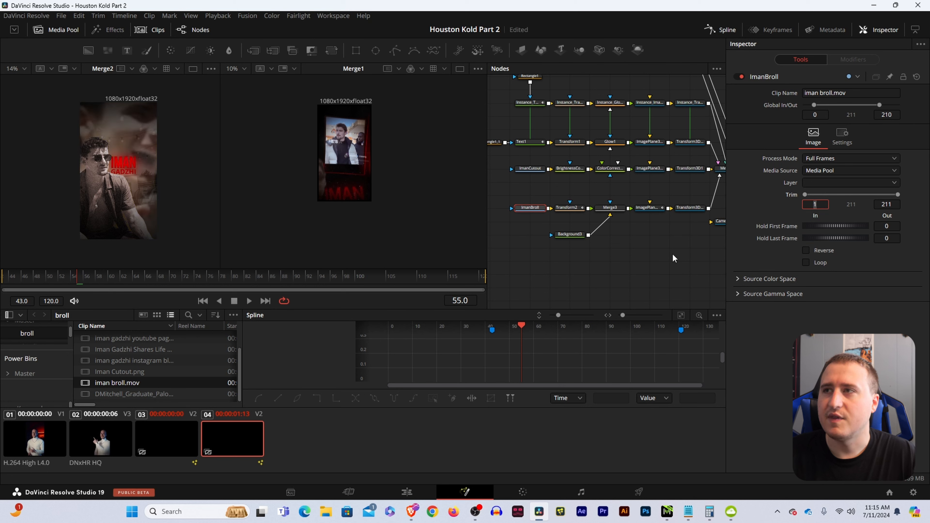
key(Return)
- Go back to frame 45 and set the ImanBroll clip's trim in point to 9
click(74, 277)
drag(74, 277, 17, 285)
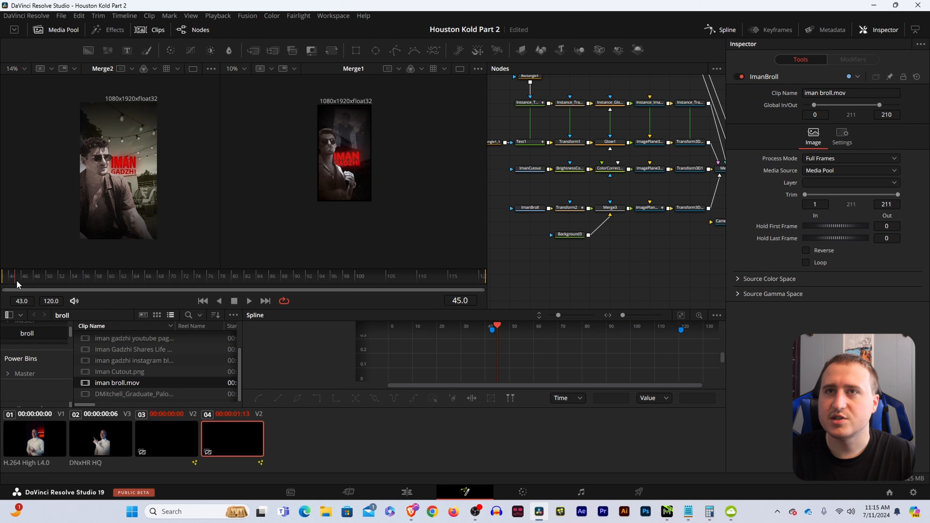
click(815, 204)
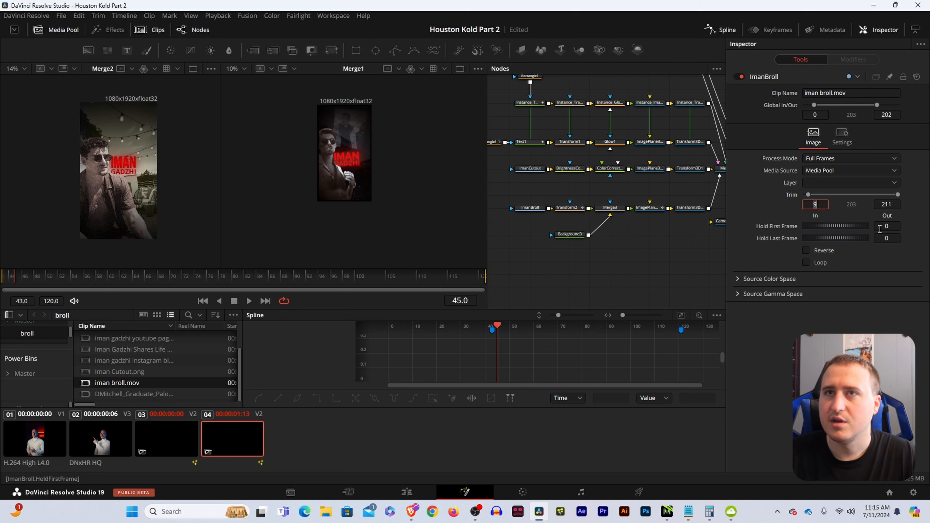
- Set the ImanBroll clip's trim in point to 11 and save the project
key(Up)
key(Down)
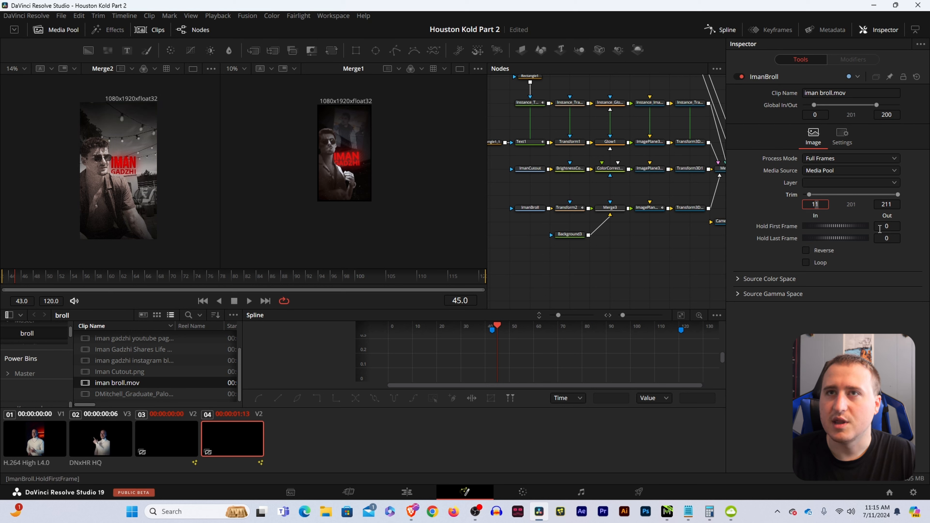
key(Return)
key(ctrl+s)
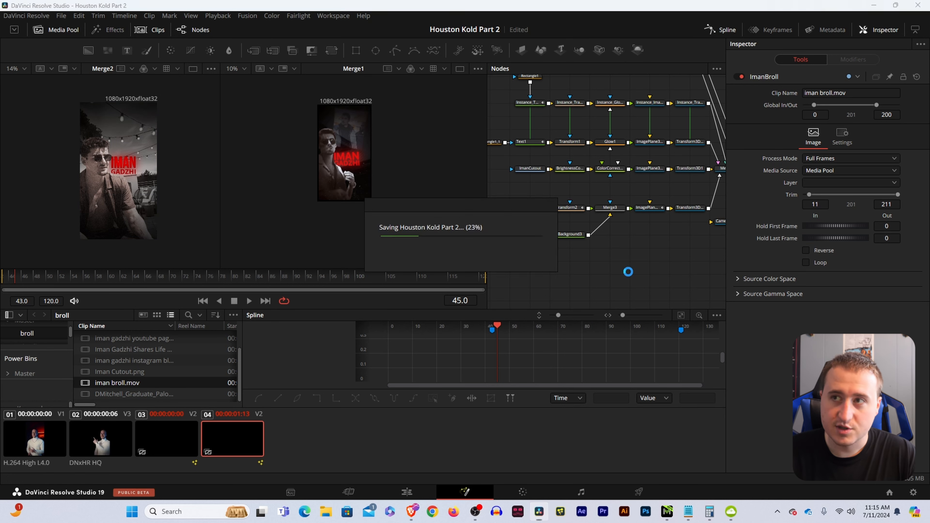
- View Merge3 in the second viewer and set Transform2's center X keyframe at frame 56 to 1.064
click(570, 208)
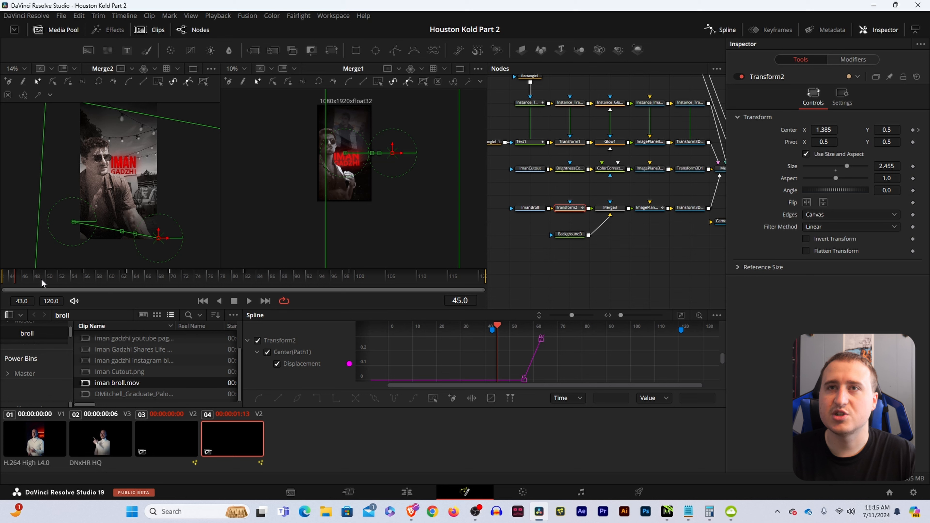
drag(42, 282, 84, 280)
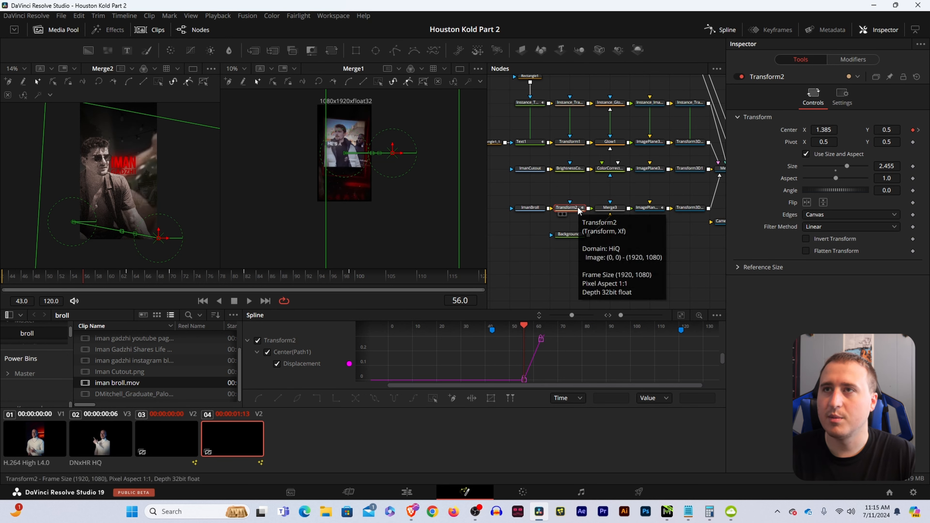
key(2)
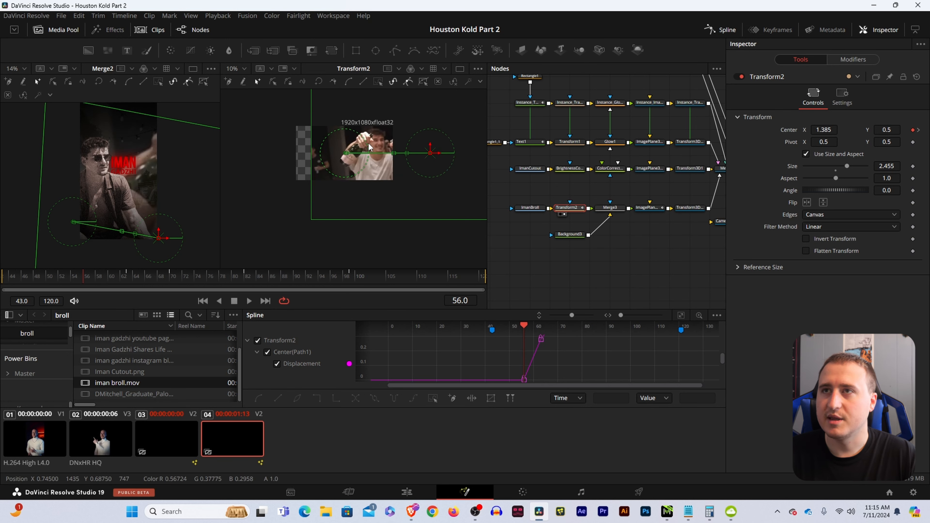
click(616, 209)
drag(352, 136, 350, 139)
click(574, 209)
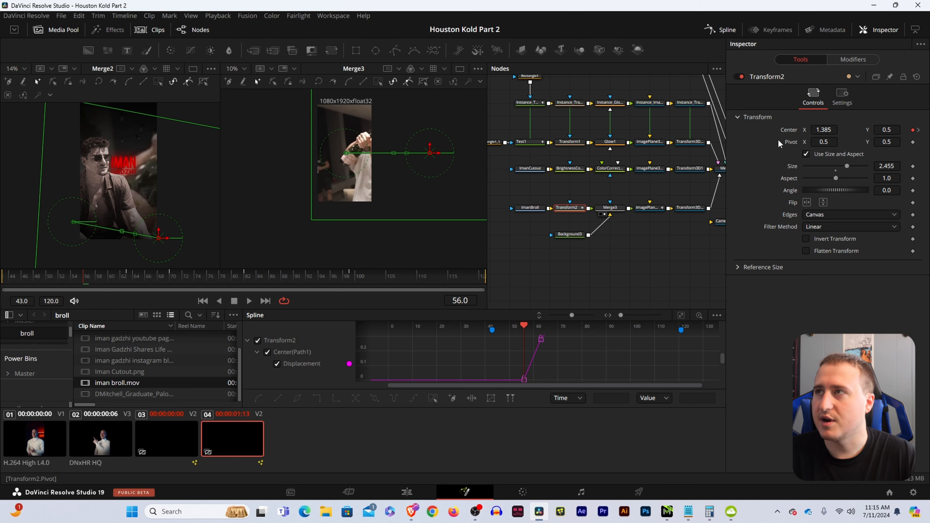
drag(824, 129, 785, 129)
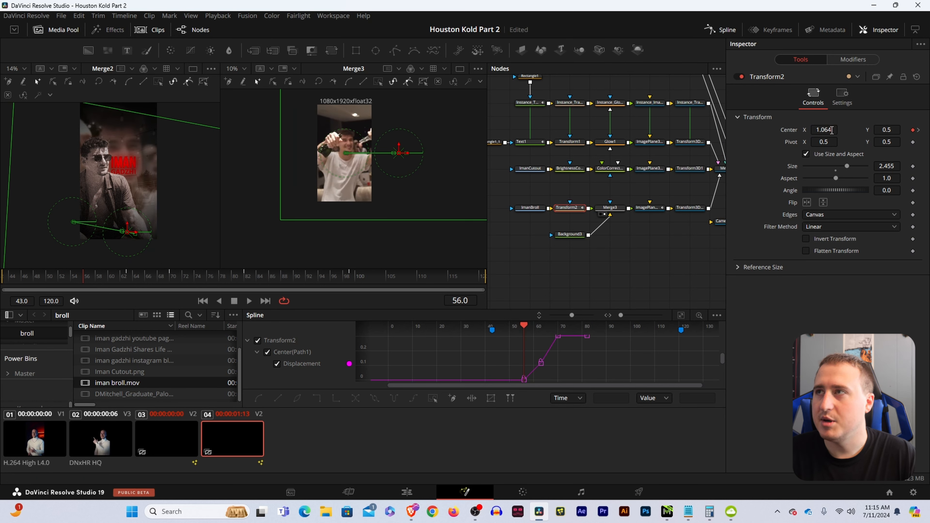
- Lower Transform2's center X keyframe at frame 63 to recentre the subject, and go to its next keyframe at frame 70
click(127, 276)
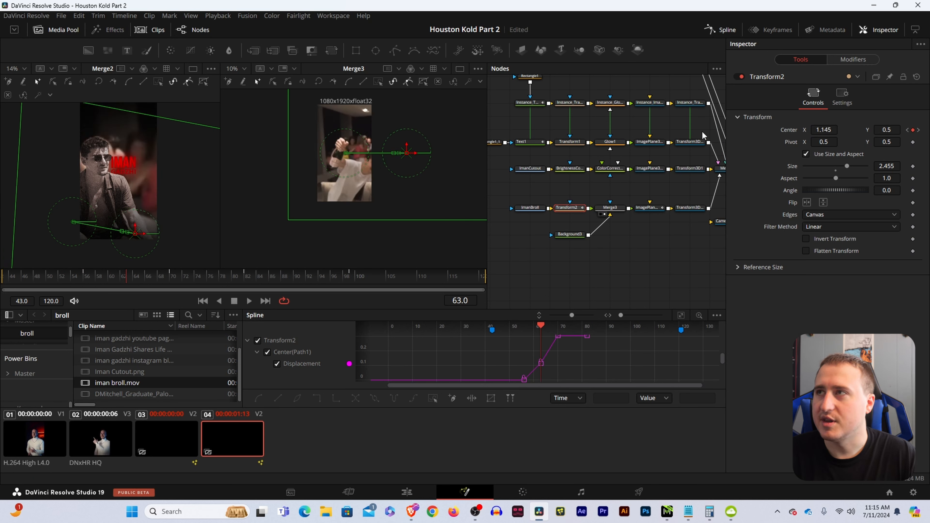
drag(833, 131, 801, 130)
key(alt+bracketright)
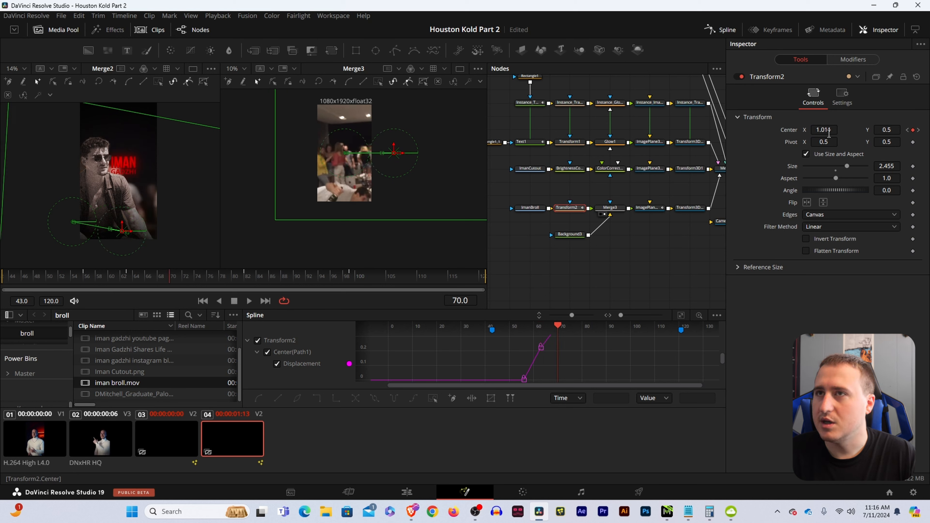
- Set Transform2's center X keyframe at frame 99 to 0.556 and save the project
drag(234, 276, 350, 284)
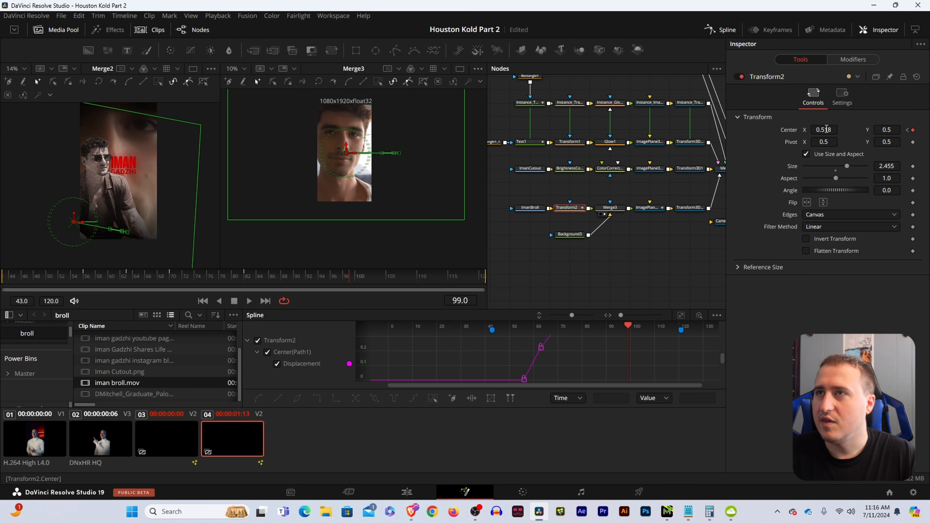
drag(827, 130, 830, 130)
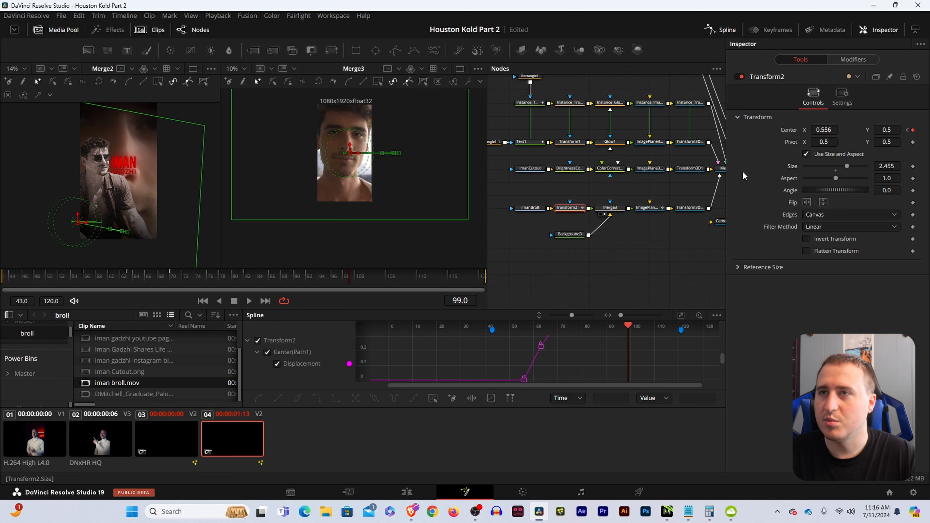
click(566, 285)
key(ctrl+s)
- Keyframe Transform2's center X at 0.248 on frame 120
drag(357, 279, 493, 291)
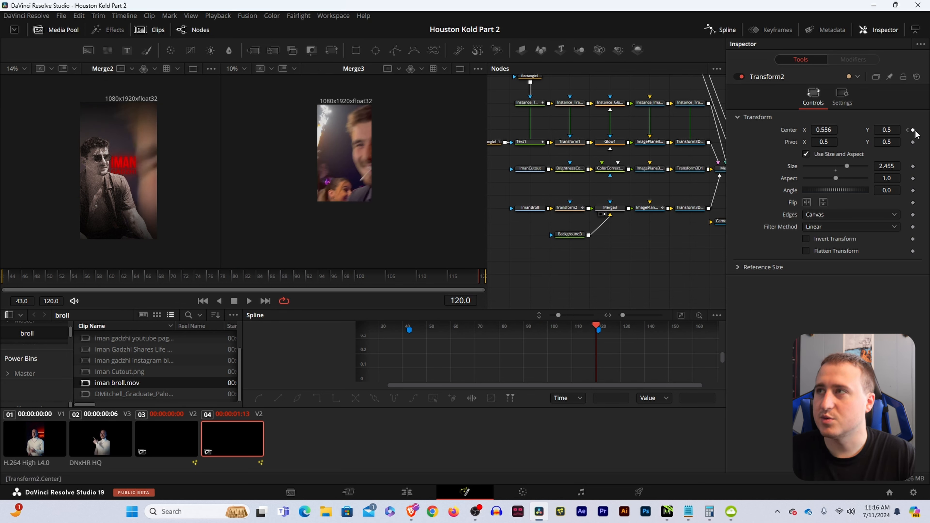
drag(828, 130, 787, 139)
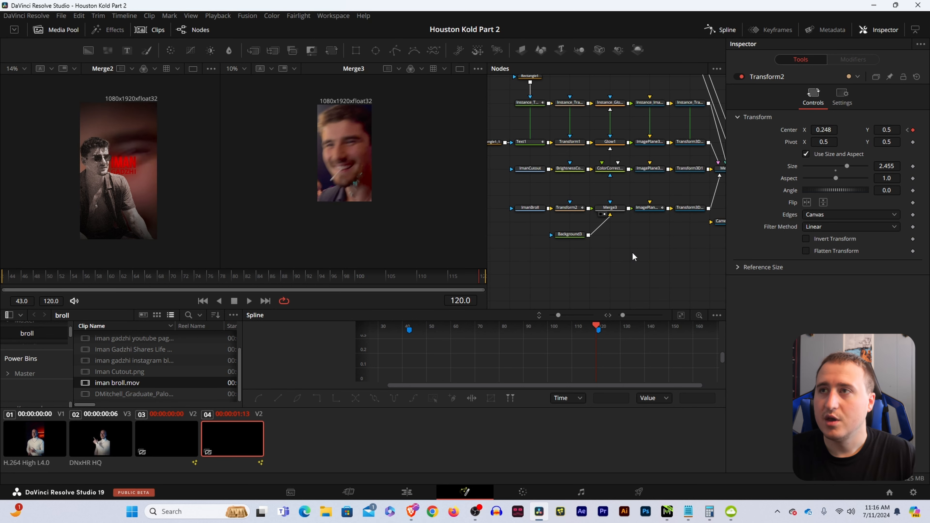
- Show Merge1 in the second viewer and compare the composite with the reference video between frames 57 and 68
drag(666, 239, 635, 222)
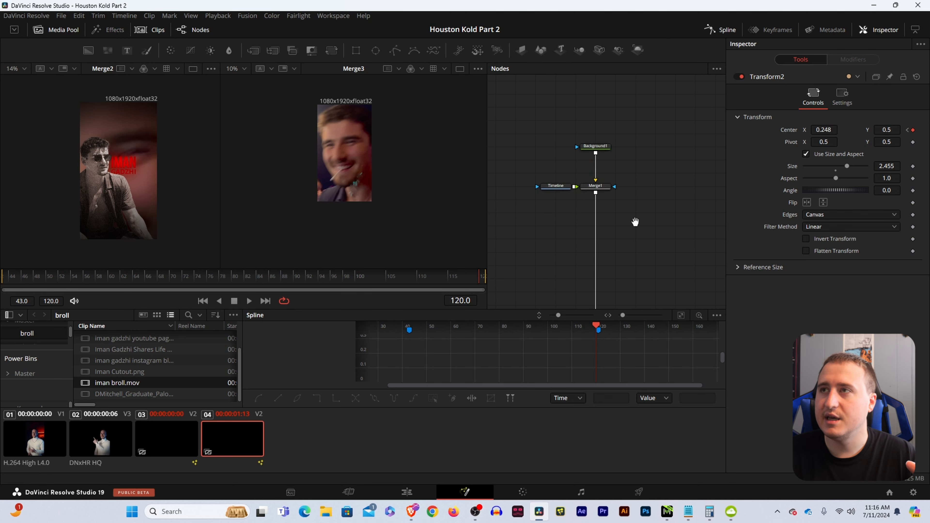
click(600, 188)
key(2)
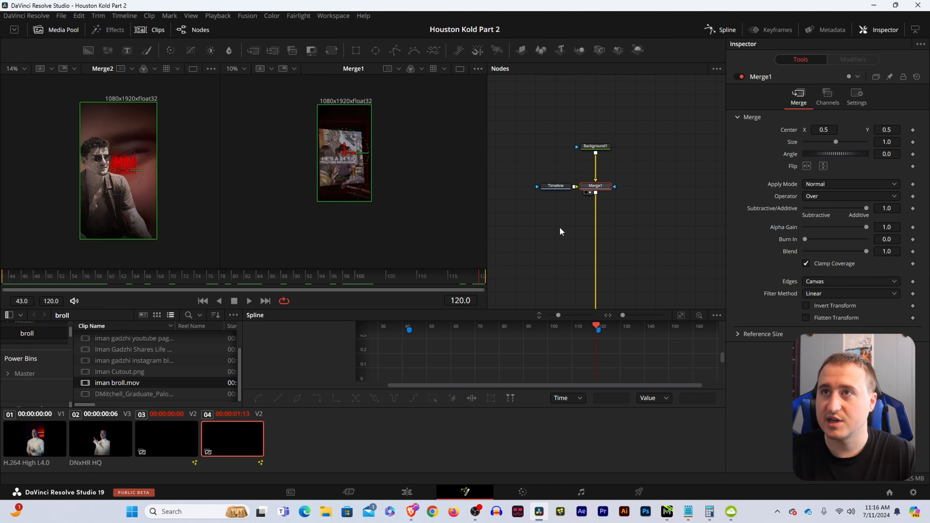
drag(542, 237, 689, 120)
drag(590, 273, 701, 157)
drag(274, 279, 92, 302)
drag(693, 207, 618, 216)
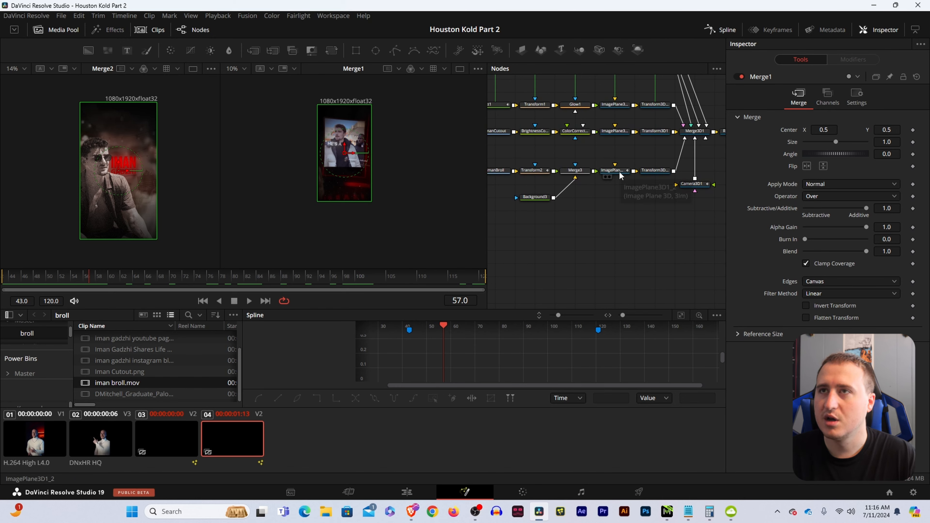
drag(79, 278, 162, 275)
scroll(130, 136, down, 2)
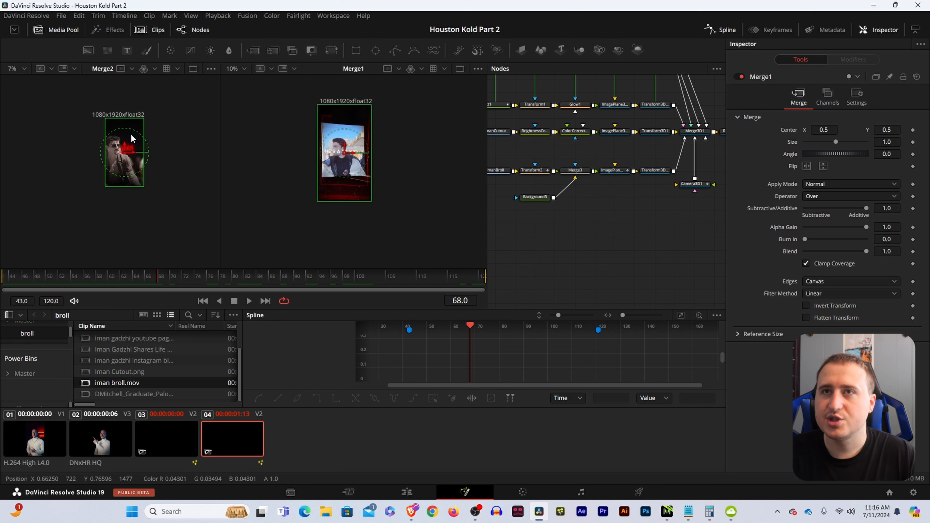
drag(651, 231, 629, 249)
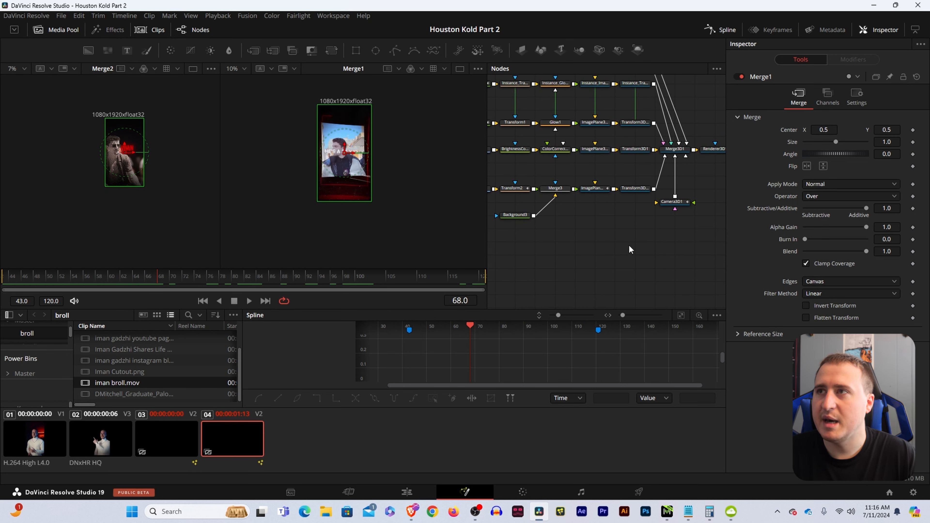
- Set the broll's Transform3D1_2 Z translation to -0.29 while viewing frame 87, and save the project
click(633, 189)
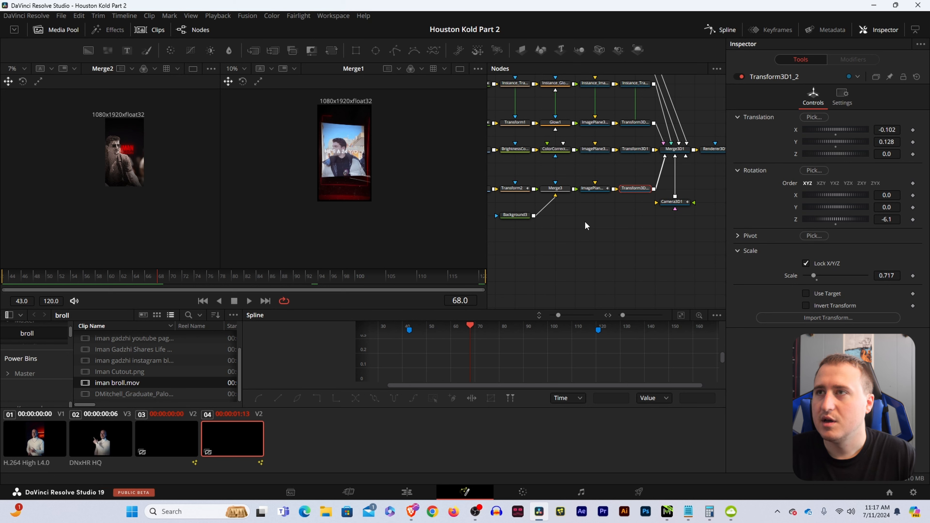
drag(173, 281, 276, 283)
drag(895, 156, 888, 156)
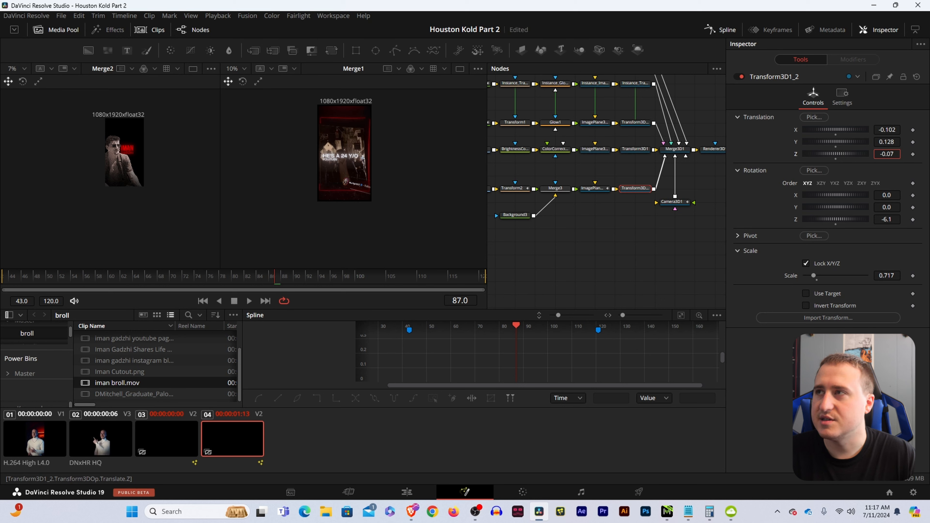
drag(892, 156, 884, 157)
click(595, 235)
key(ctrl+s)
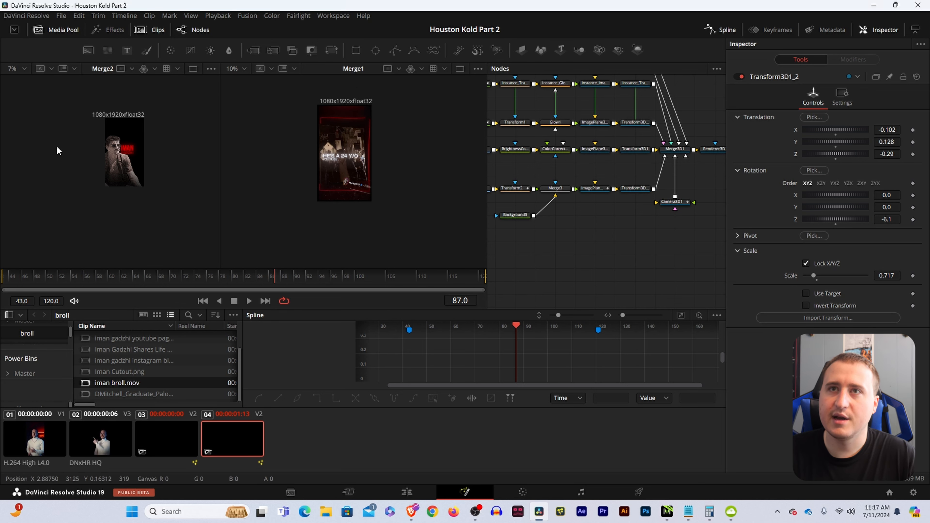
- Add an opacity keyframe of 1.0 to ImagePlane3D2 at frame 64, aligned with ImagePlane3D2_1's opacity keyframe
drag(593, 207, 633, 276)
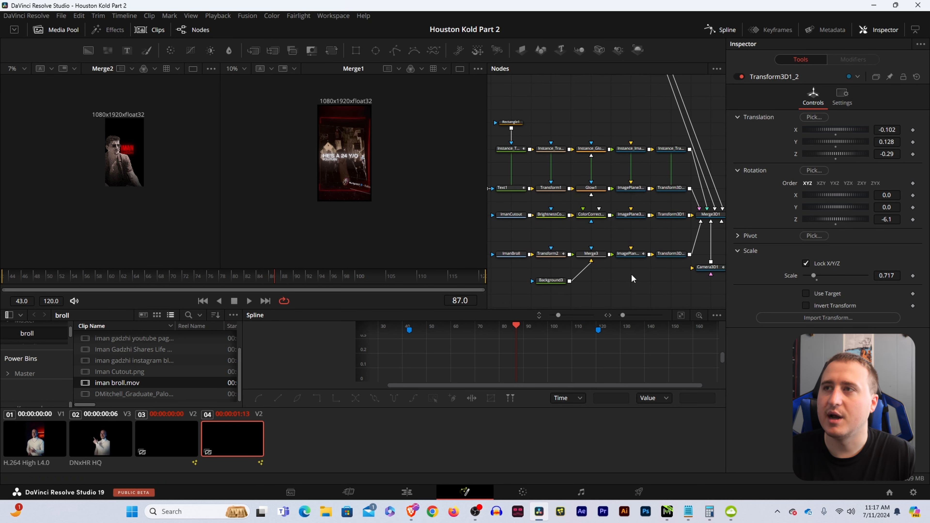
drag(623, 218, 677, 256)
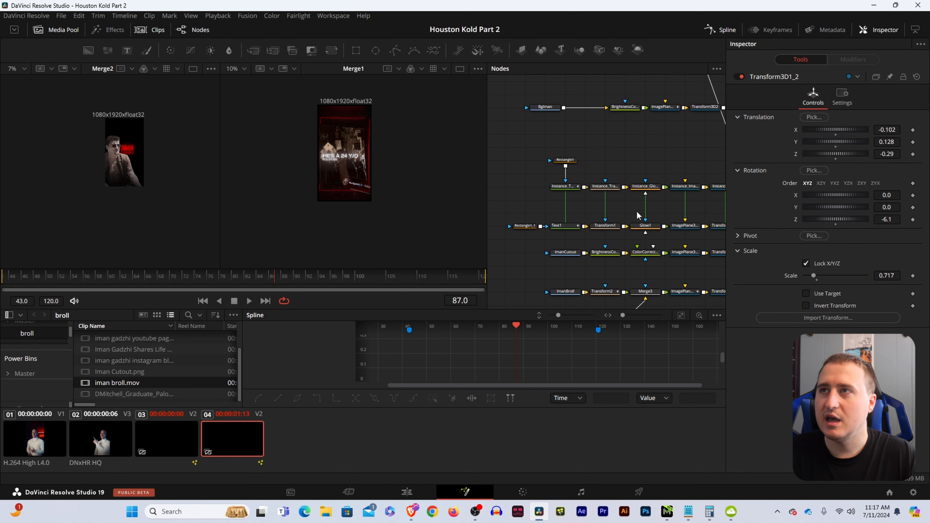
drag(650, 186, 619, 229)
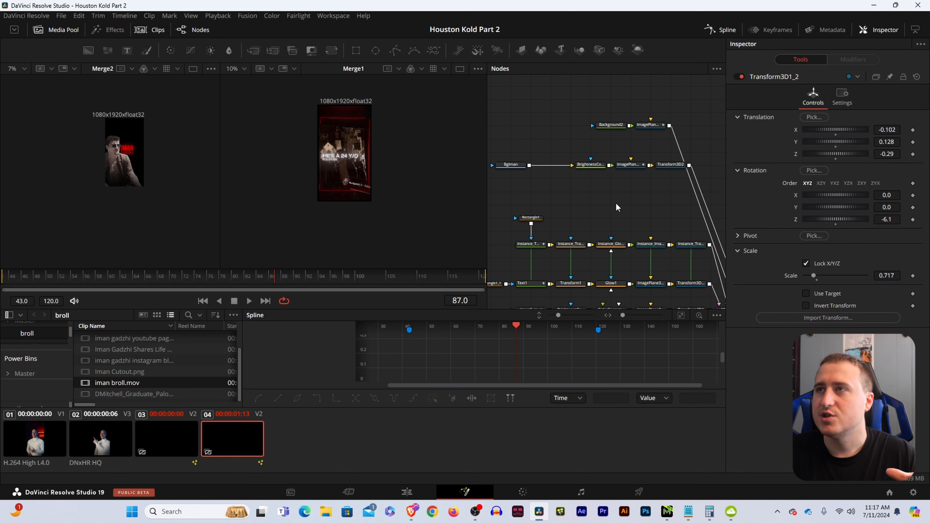
mouse_move(679, 200)
mouse_down()
mouse_move(469, 213)
mouse_move(662, 205)
mouse_up()
click(672, 181)
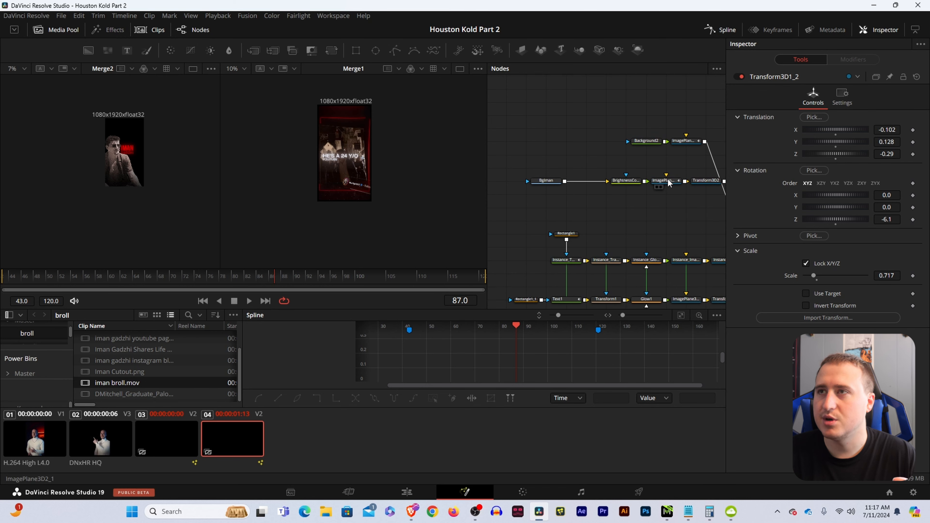
click(908, 191)
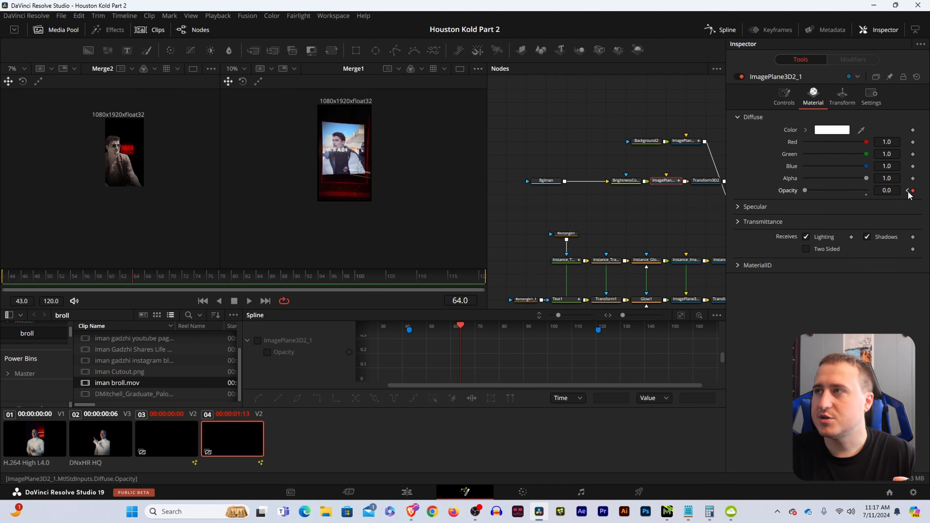
click(684, 141)
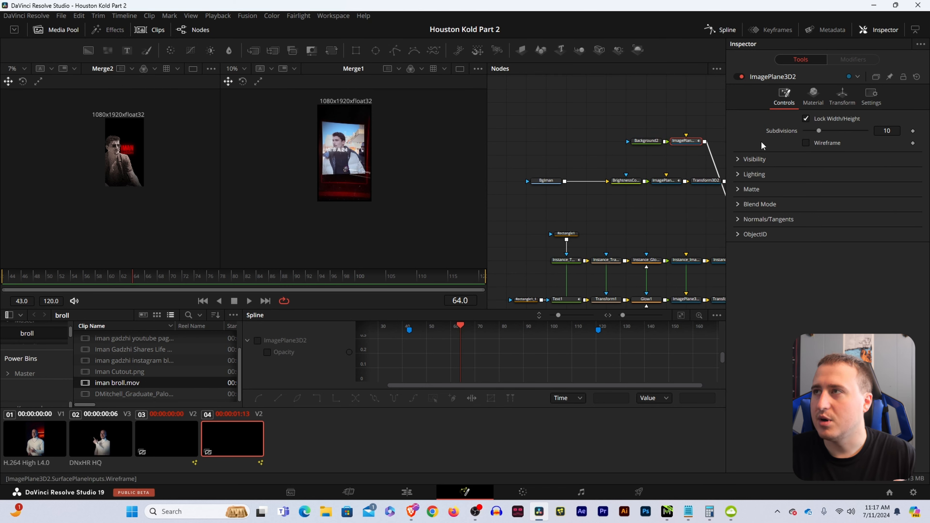
click(813, 97)
click(911, 191)
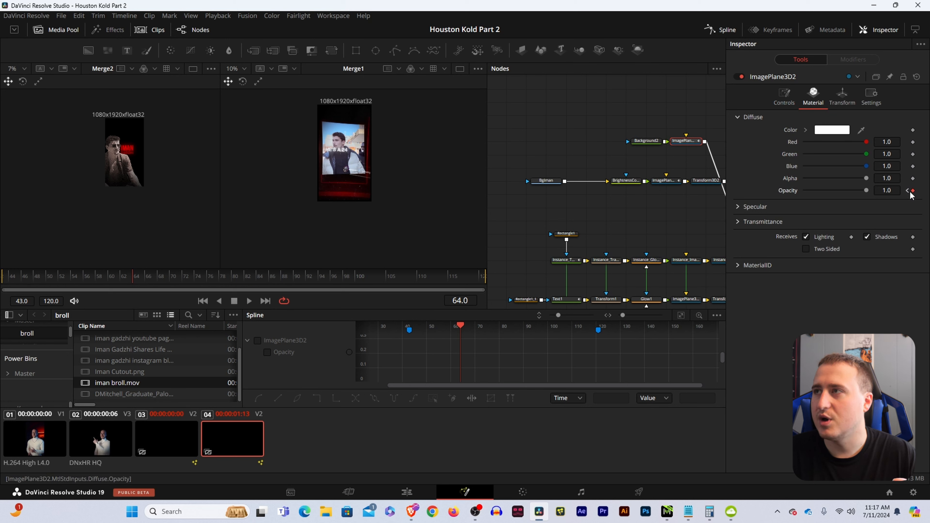
- Add an opacity keyframe of 1.0 to ImagePlane3D2 at frame 43, aligned with ImagePlane3D2_1's preceding opacity keyframe
click(664, 181)
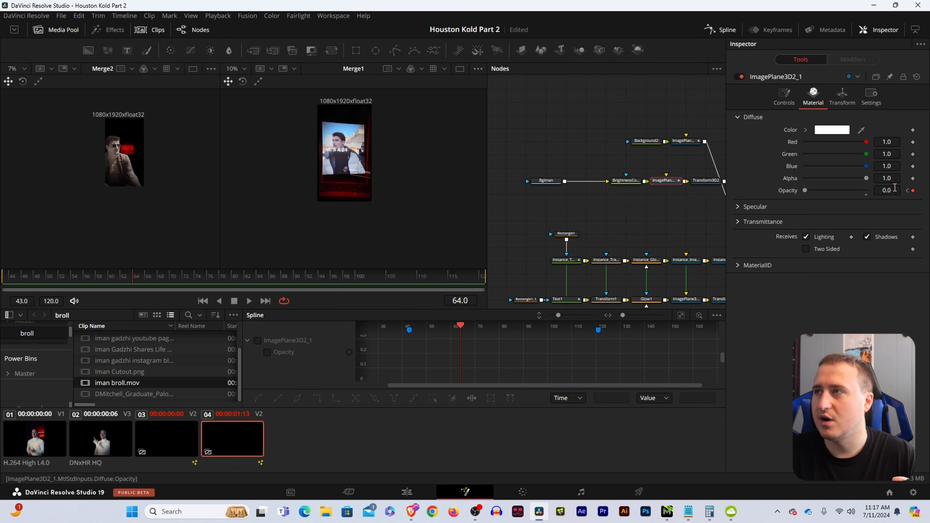
click(908, 191)
click(683, 141)
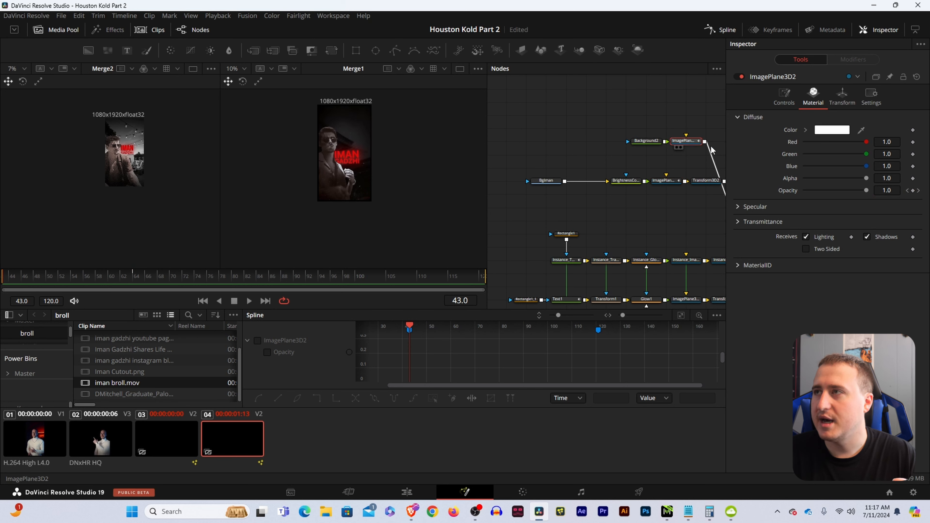
click(914, 190)
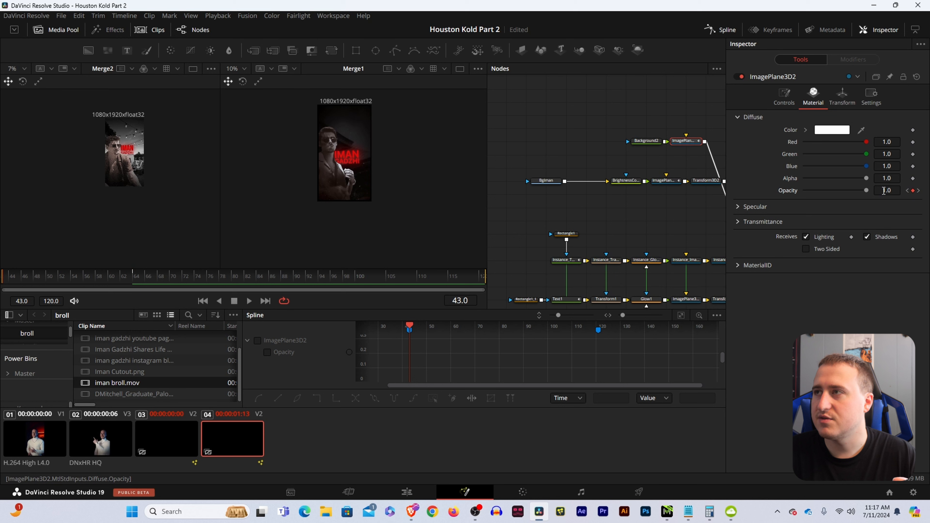
- Check ImagePlane3D2's opacity keyframes back to frame 0 and set the one at frame 64 to 0
click(918, 191)
click(908, 191)
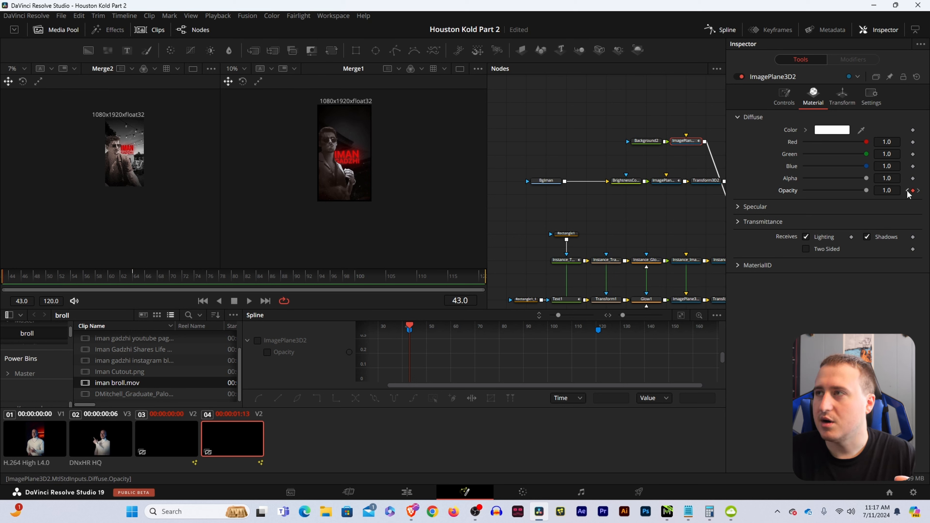
click(907, 190)
click(913, 191)
click(907, 191)
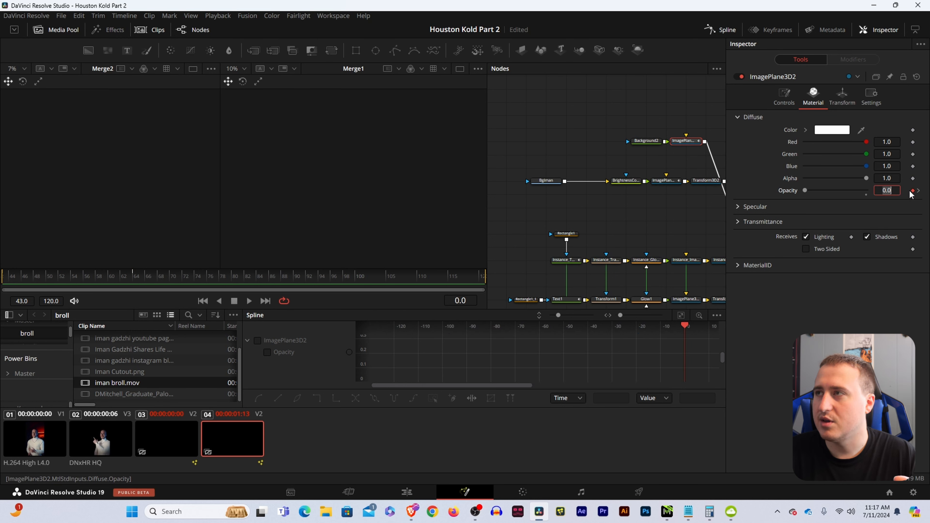
click(912, 191)
click(919, 191)
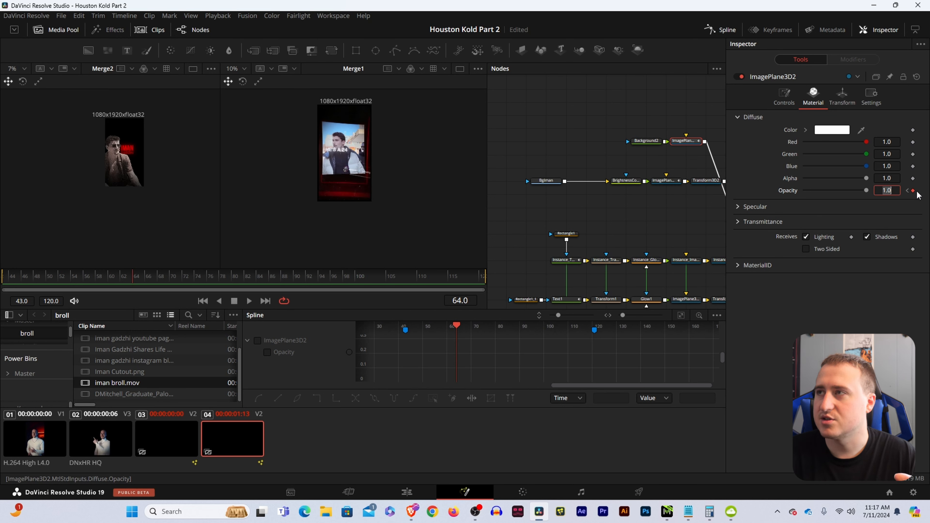
text(0)
key(Return)
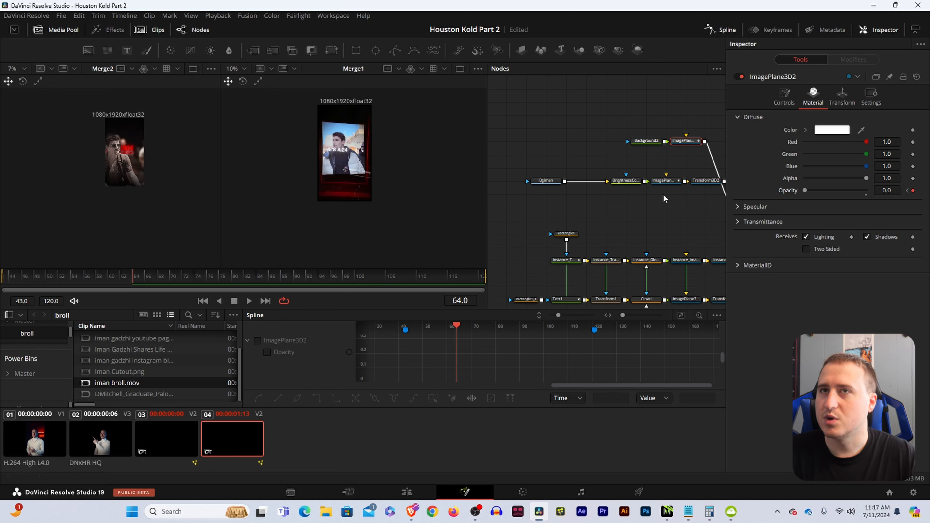
- Push the broll plane back by setting Transform3D1_2's Z translation to -5.04, and check the composite
scroll(661, 225, down, 10)
scroll(661, 225, right, 5)
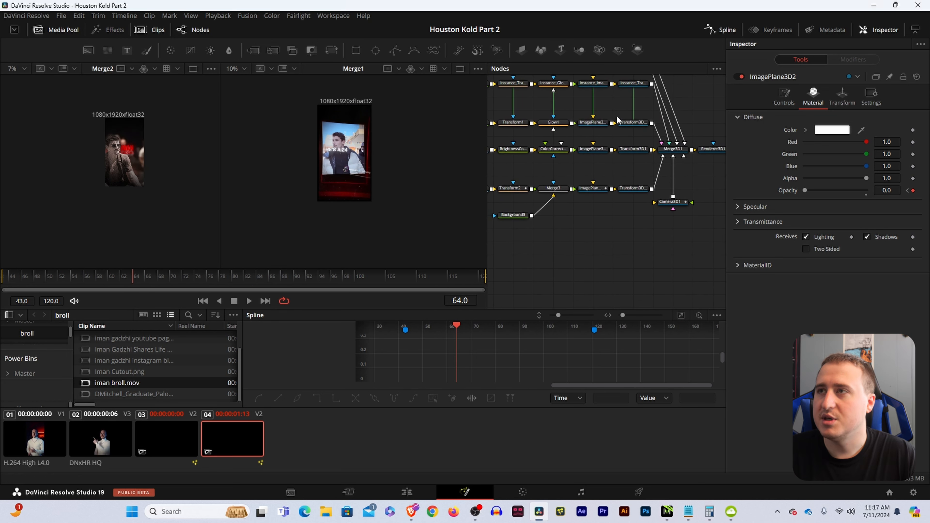
click(632, 189)
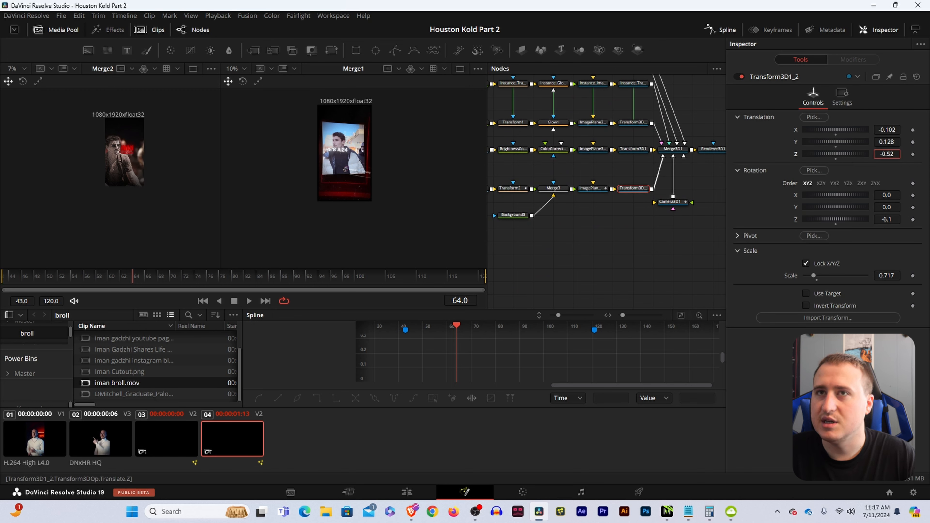
drag(836, 154, 803, 154)
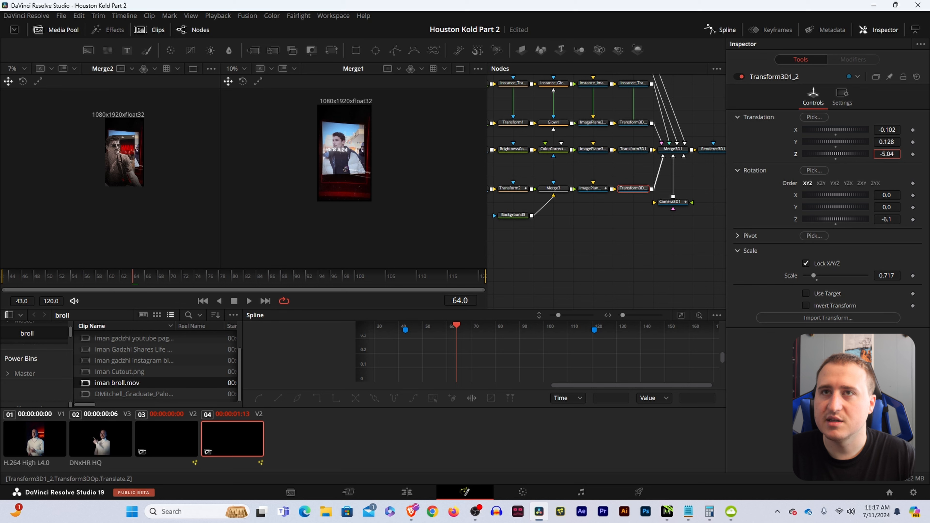
scroll(128, 145, up, 5)
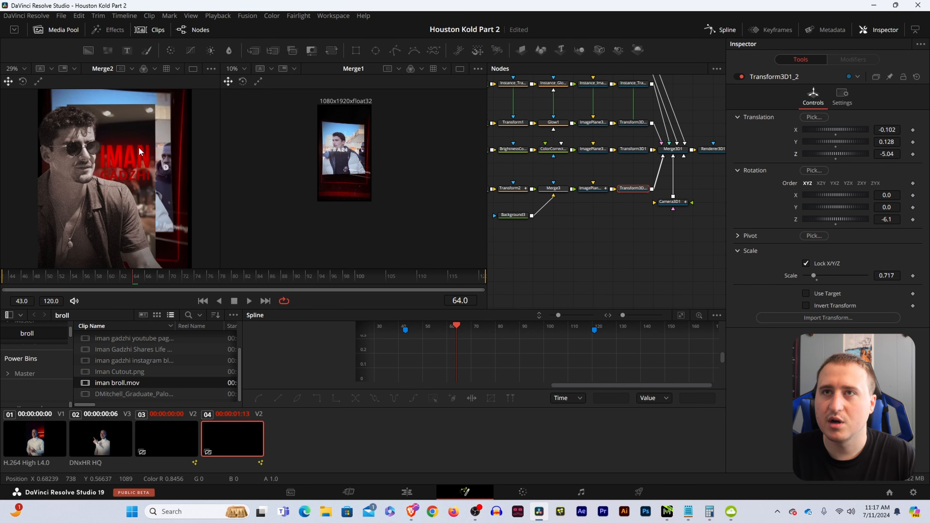
scroll(127, 153, down, 3)
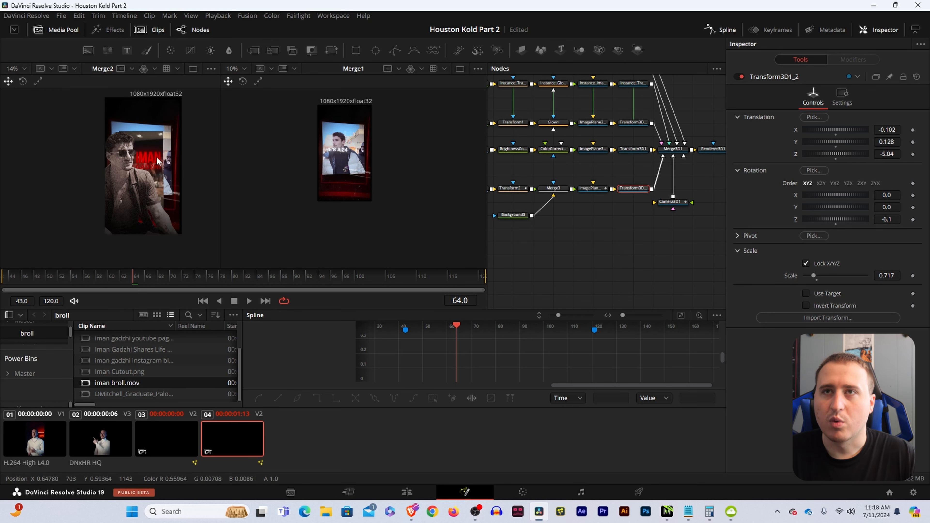
- Go to frame 61 and disable the ImanCutout node to expose the broll behind it
click(131, 282)
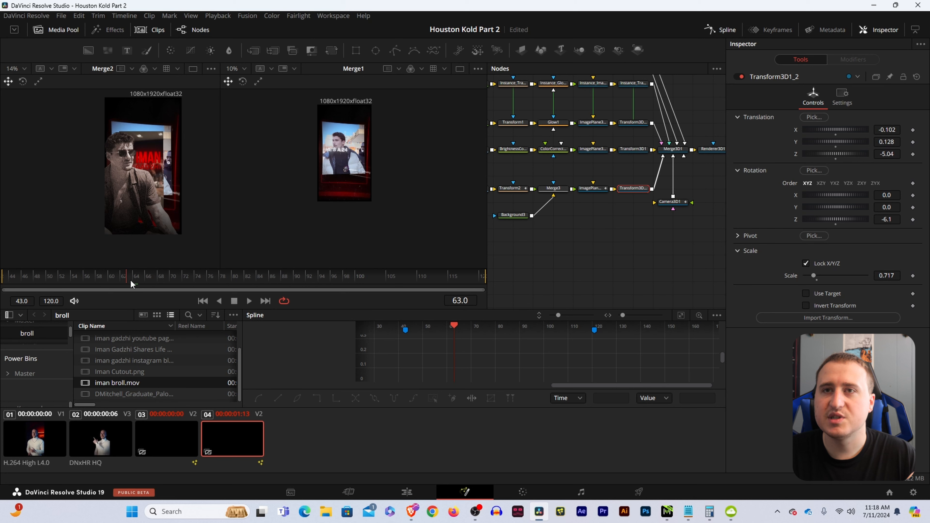
mouse_move(132, 283)
mouse_down()
mouse_move(110, 284)
mouse_move(118, 289)
mouse_up()
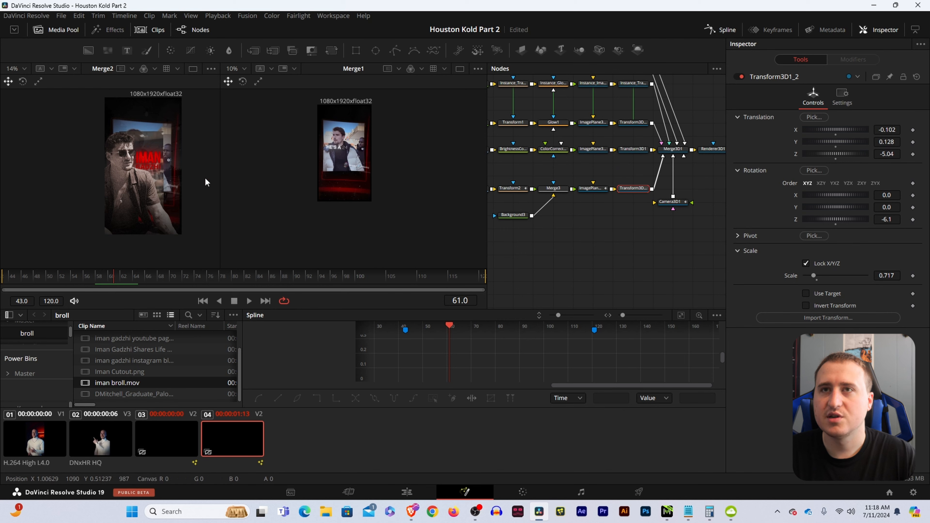
drag(601, 224, 690, 259)
click(562, 185)
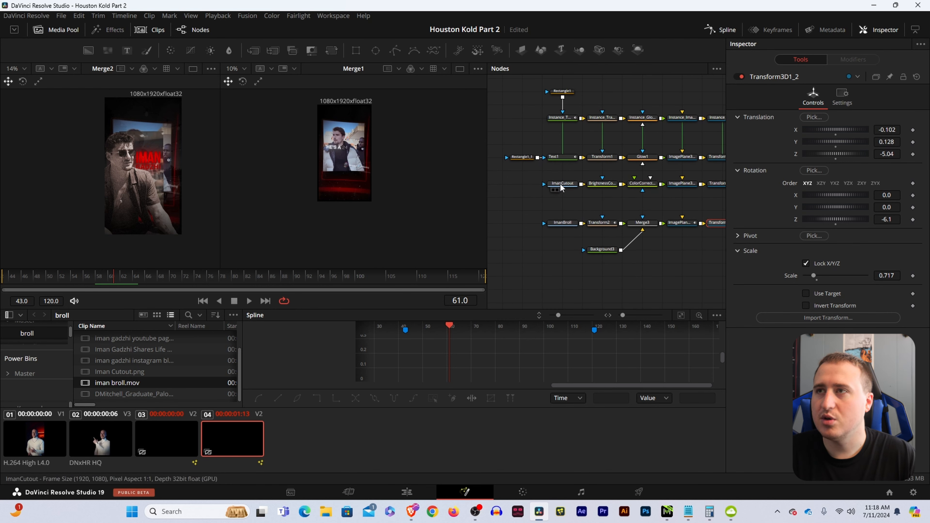
key(ctrl+p)
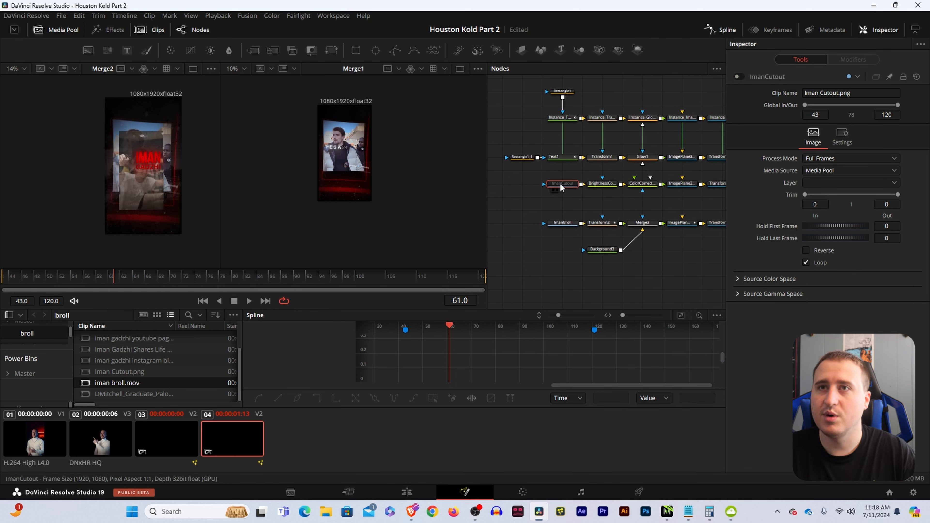
- Reposition the broll plane with Transform3D1_2's translation at X -0.047, Y 0.37 and Z -4.79, viewing frame 60
drag(675, 266, 581, 220)
click(593, 206)
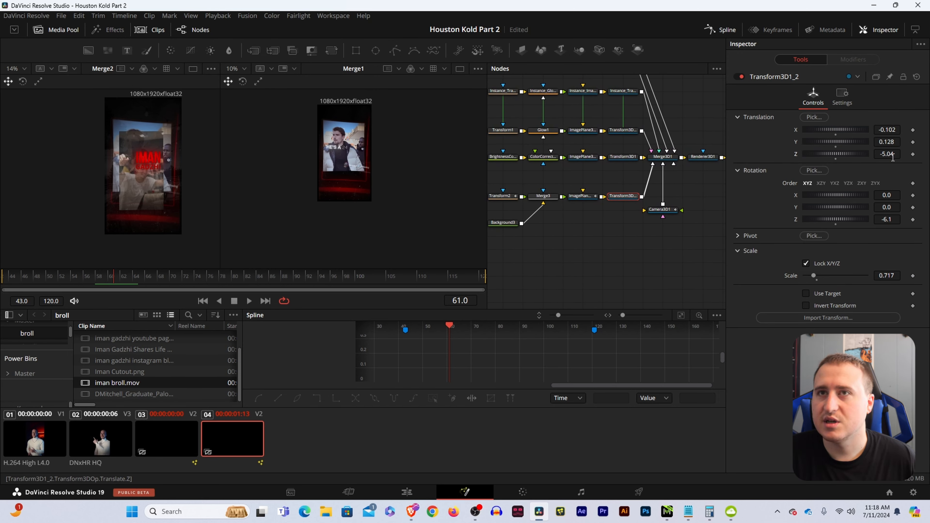
mouse_move(893, 157)
mouse_down()
mouse_move(901, 156)
mouse_move(891, 130)
mouse_move(888, 142)
mouse_up()
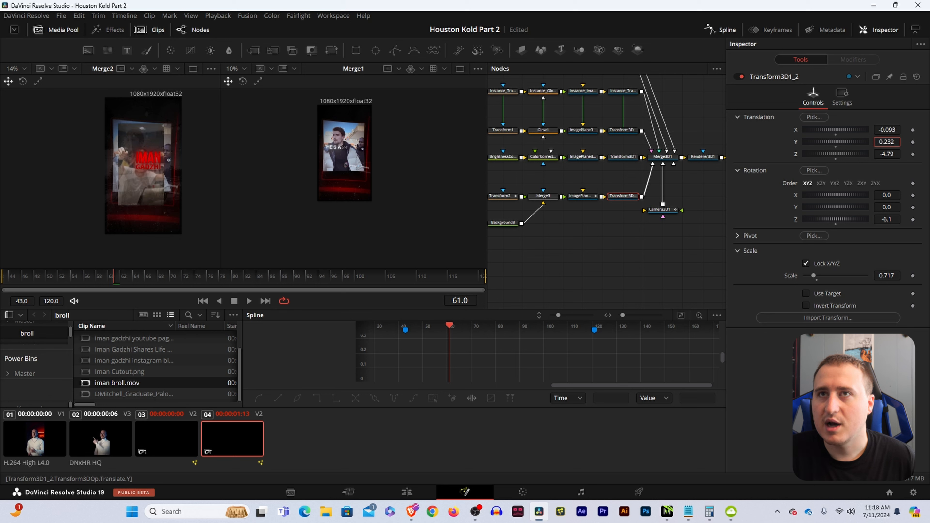
drag(115, 279, 112, 279)
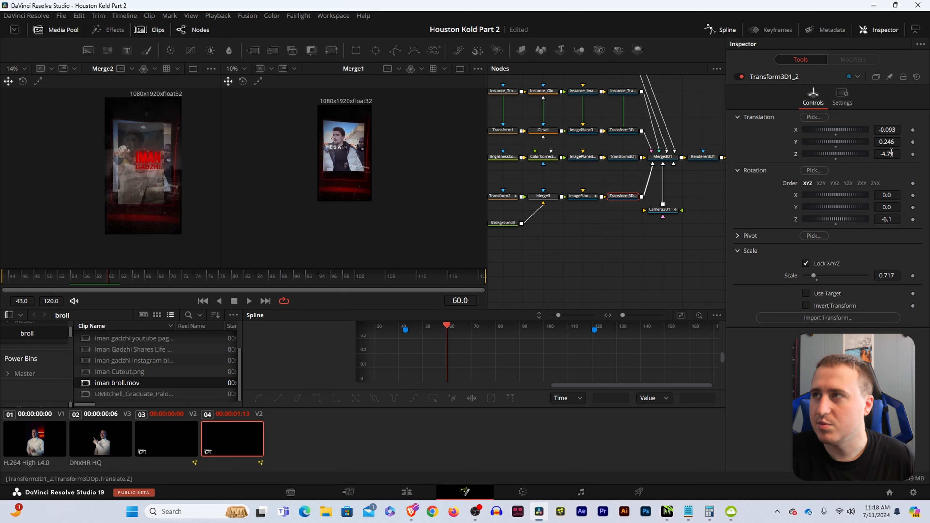
mouse_move(891, 141)
mouse_down()
mouse_move(923, 141)
mouse_move(893, 130)
mouse_move(901, 130)
mouse_up()
click(629, 253)
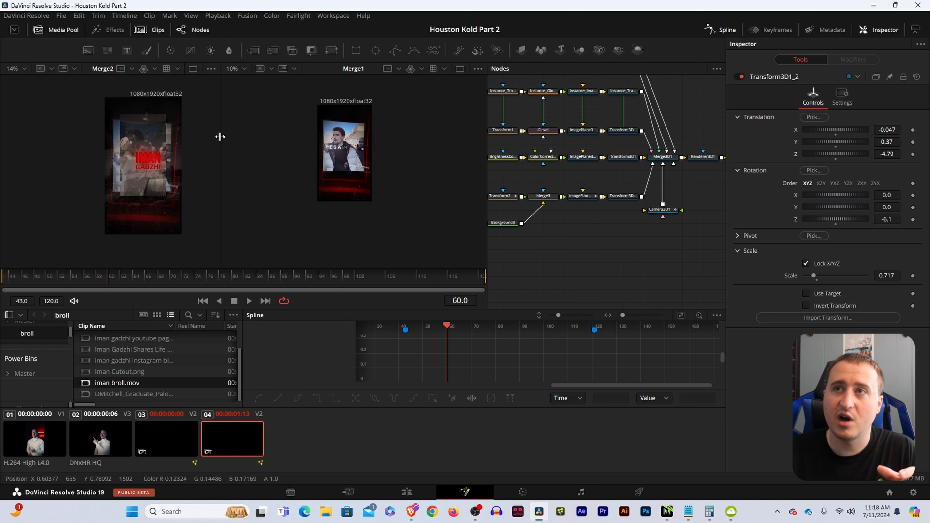
- Stretch the broll vertically by setting Transform2's aspect to 0.809
drag(623, 246, 716, 243)
click(596, 192)
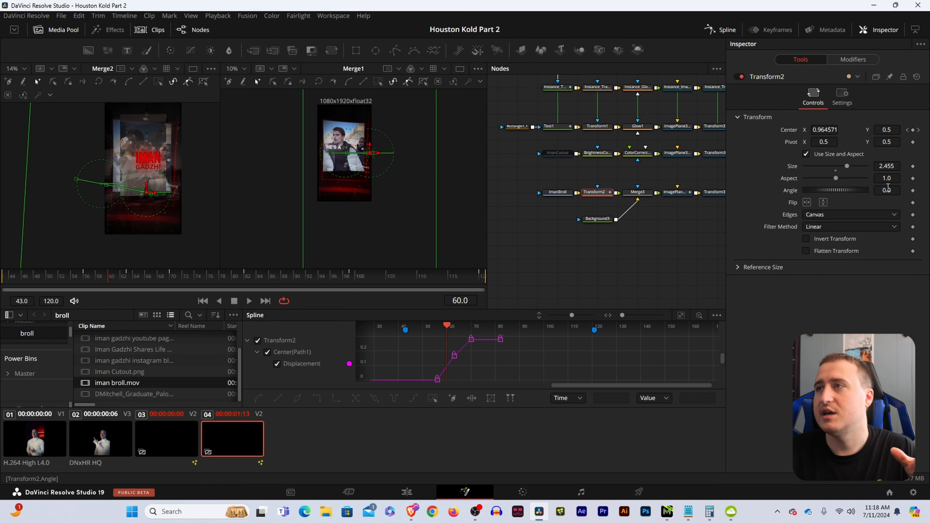
drag(893, 178, 860, 179)
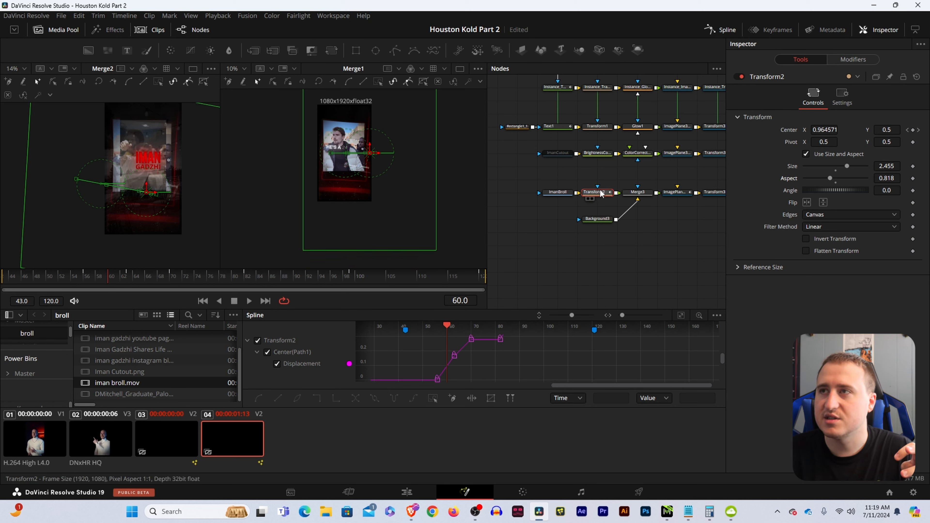
click(642, 197)
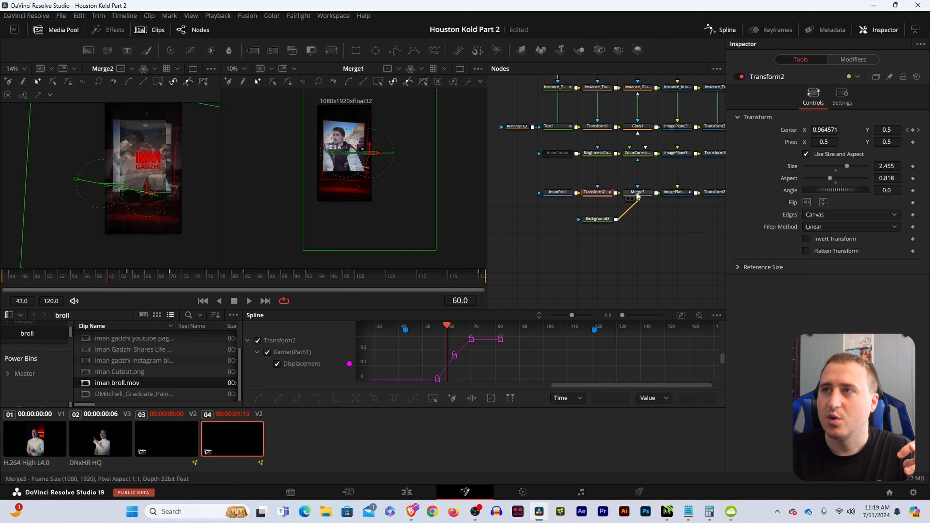
click(597, 192)
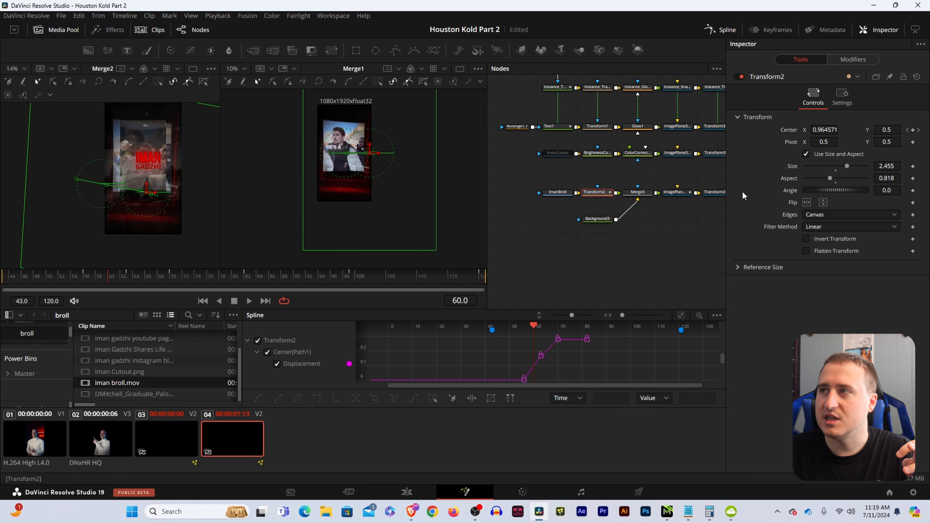
drag(890, 179, 887, 179)
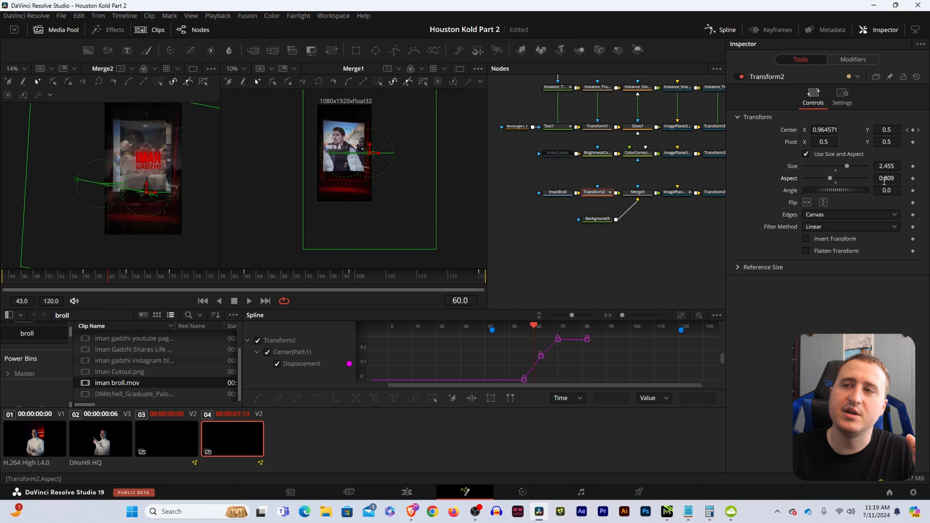
- View the Merge3 and Transform2 outputs in turn to examine the broll's framing and how its height fills the frame
click(638, 194)
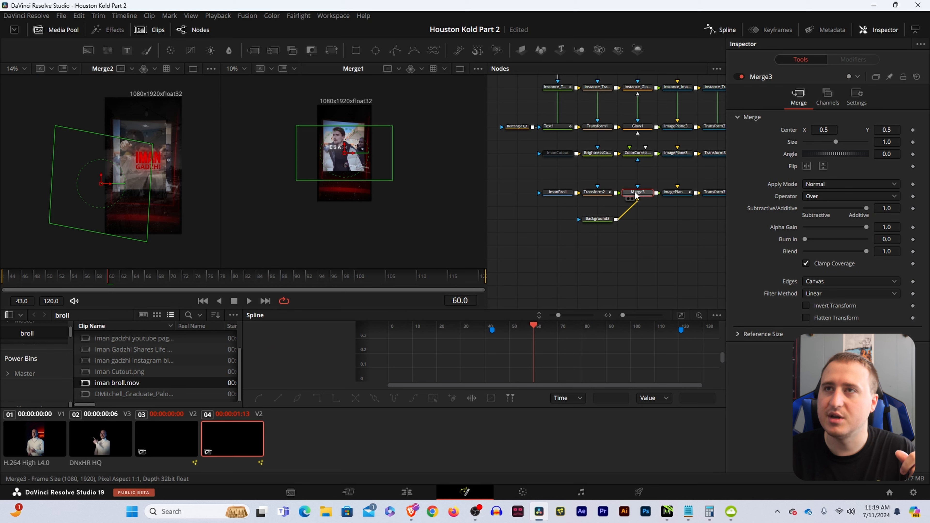
drag(636, 196, 161, 178)
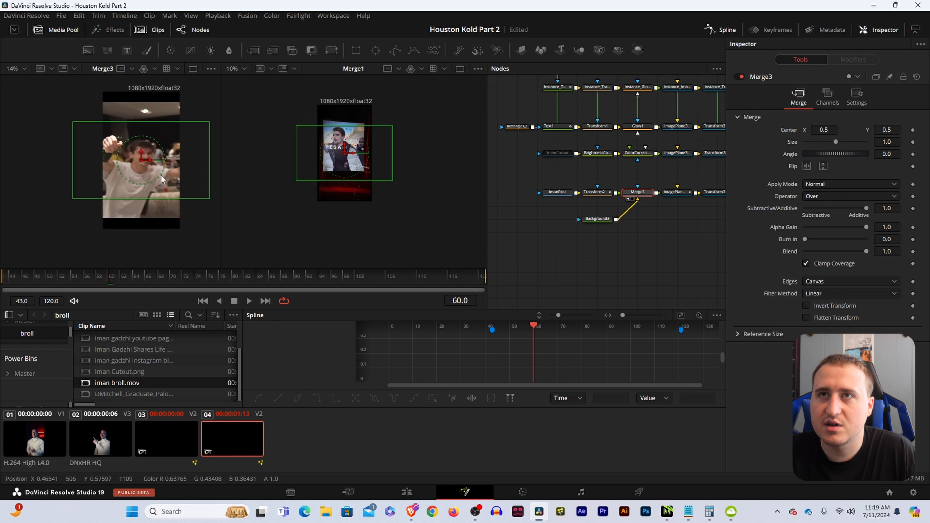
click(662, 234)
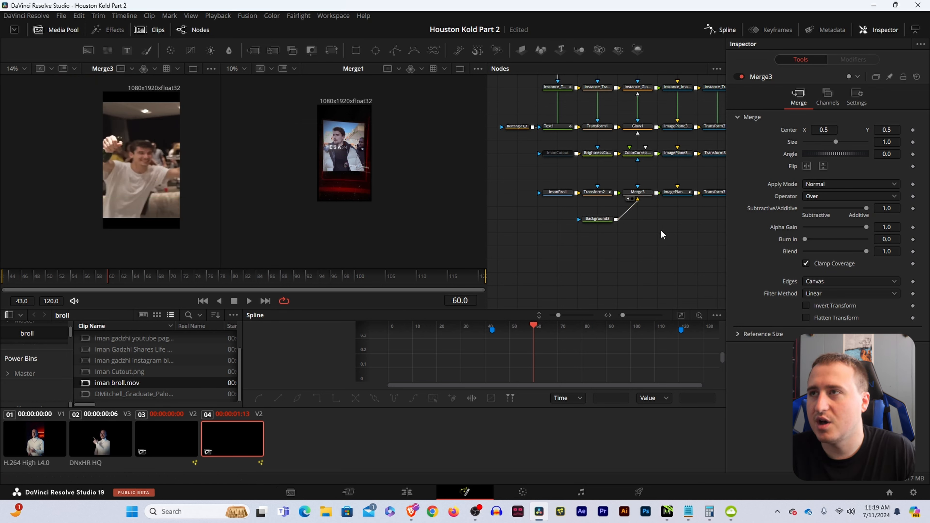
drag(597, 193, 147, 165)
scroll(145, 163, up, 2)
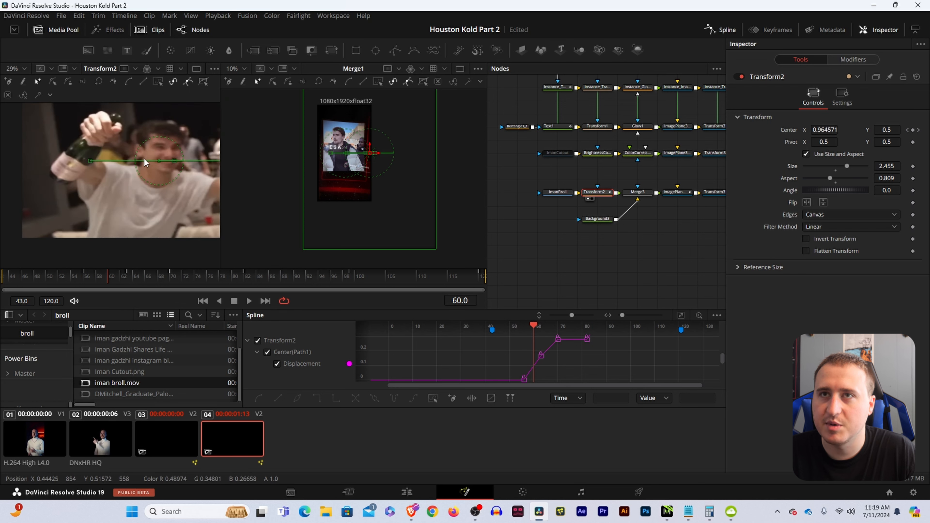
scroll(146, 162, down, 3)
click(639, 193)
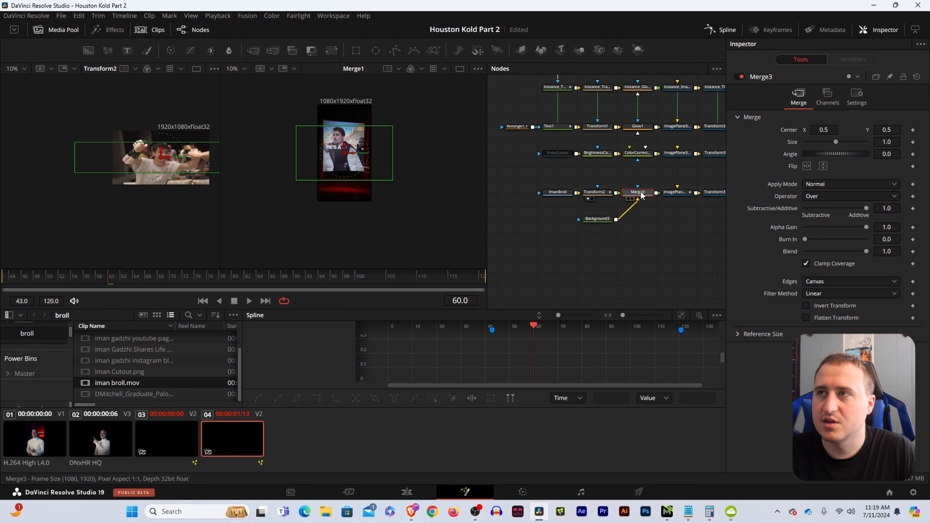
drag(641, 195, 168, 165)
scroll(165, 160, up, 5)
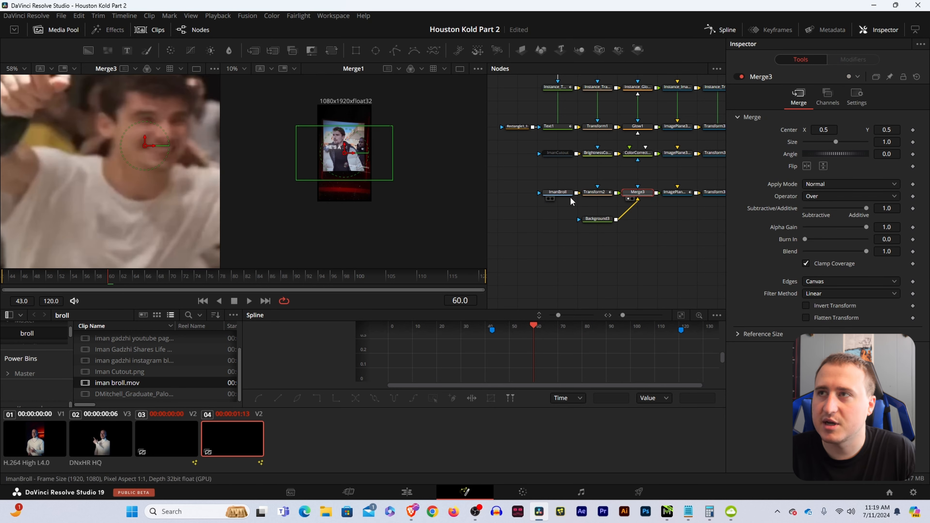
- Reset Transform2's aspect to its default for comparison, and restore it to 0.809
click(597, 192)
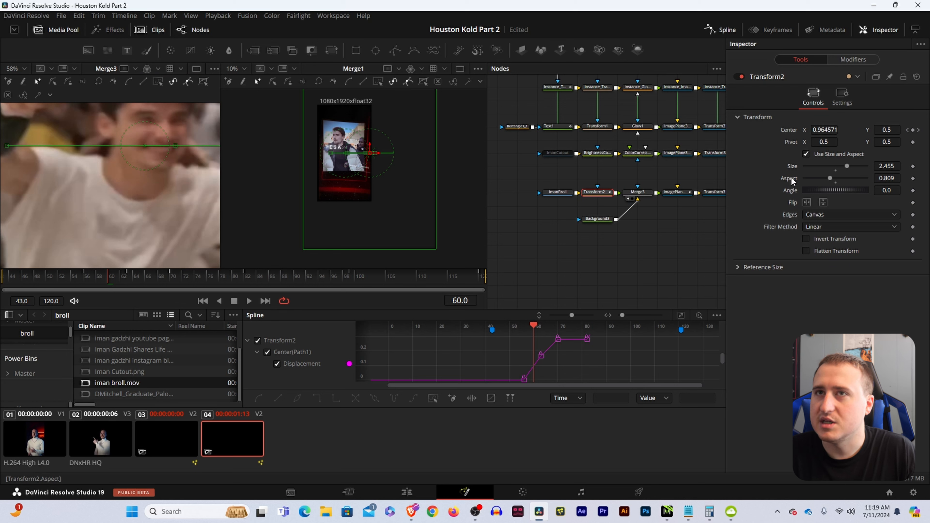
click(890, 178)
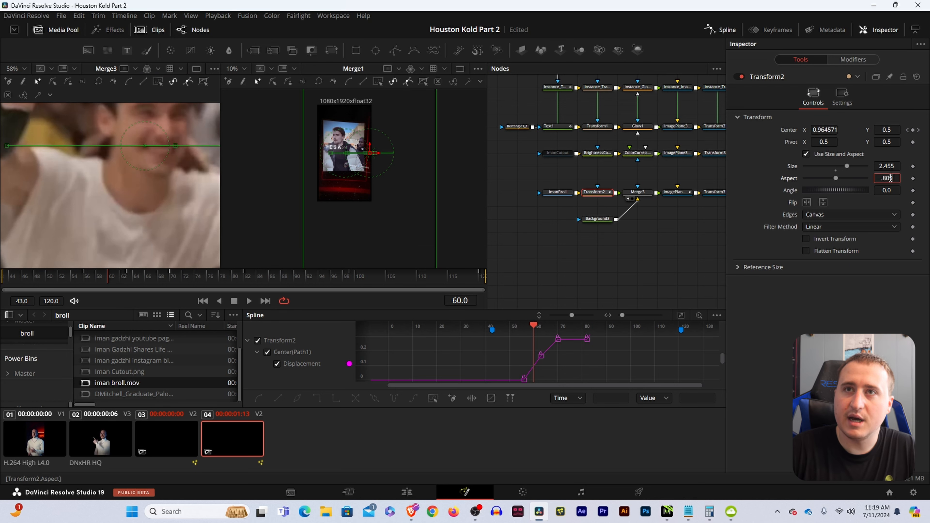
text(.809)
key(Return)
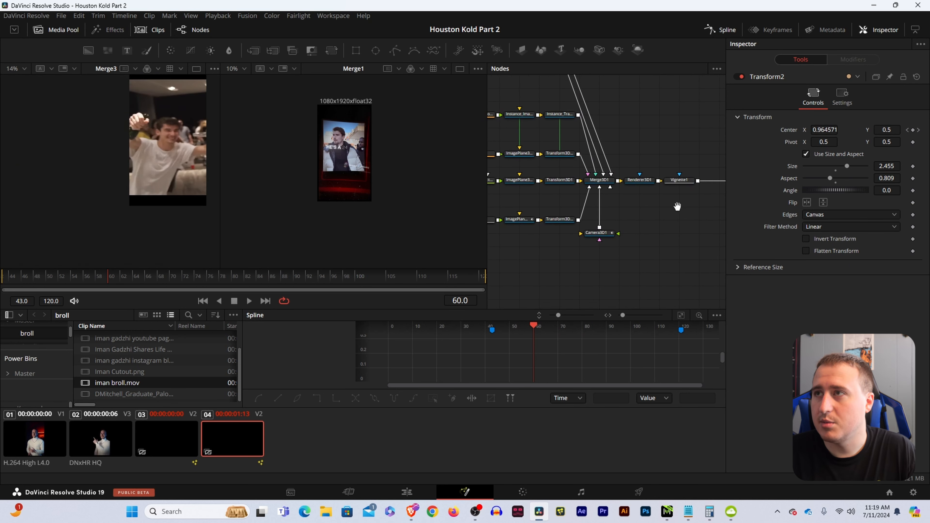
- View the Merge2 output again to examine the broll plane within the full composite
drag(677, 207, 615, 247)
click(651, 222)
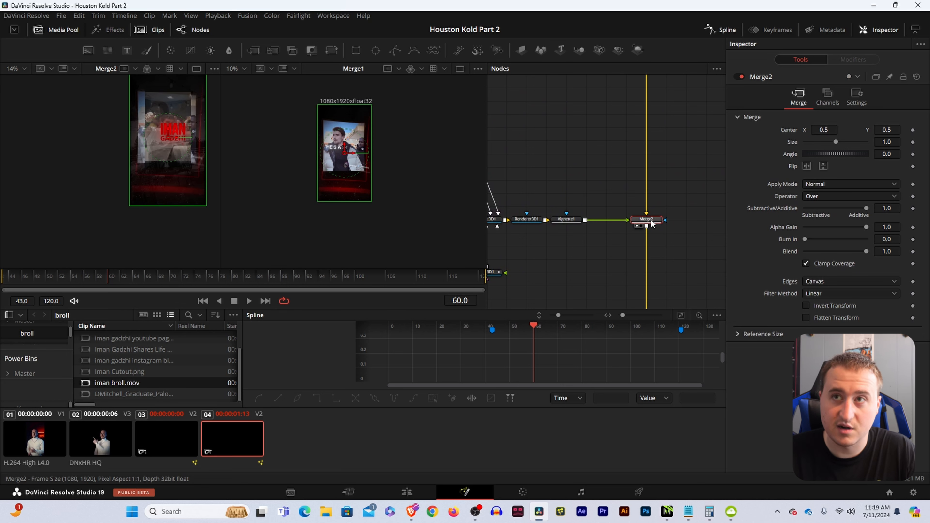
click(533, 295)
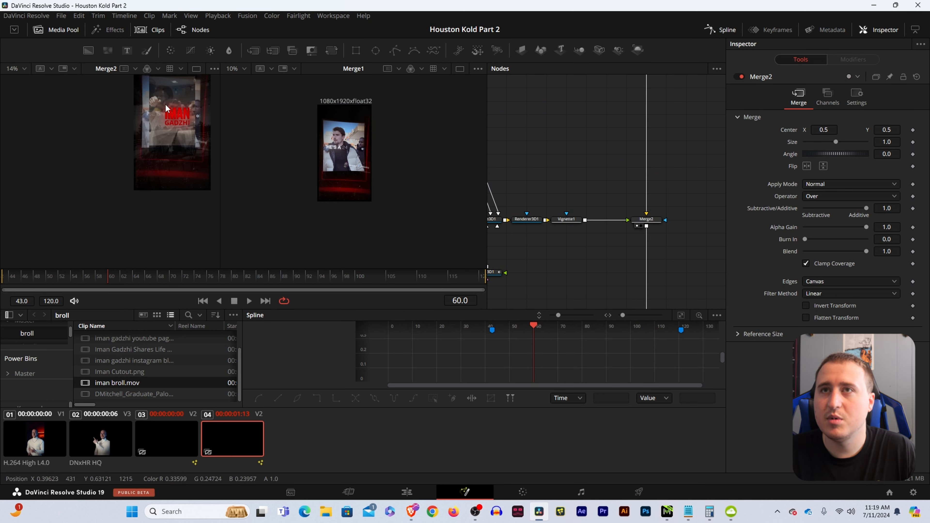
mouse_move(185, 108)
mouse_down()
mouse_move(207, 131)
mouse_move(176, 111)
mouse_up()
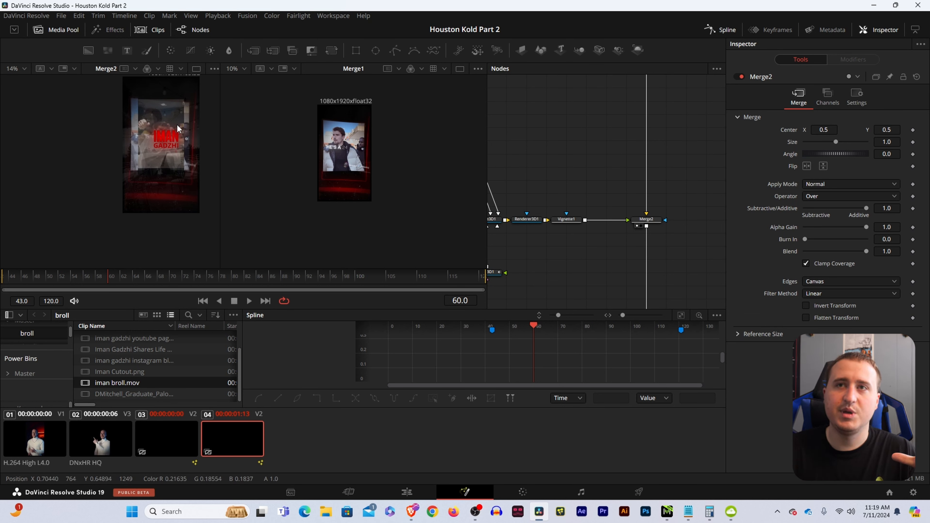
- Enlarge the broll plane by setting Transform3D1_2's scale to 0.926
drag(575, 257, 693, 203)
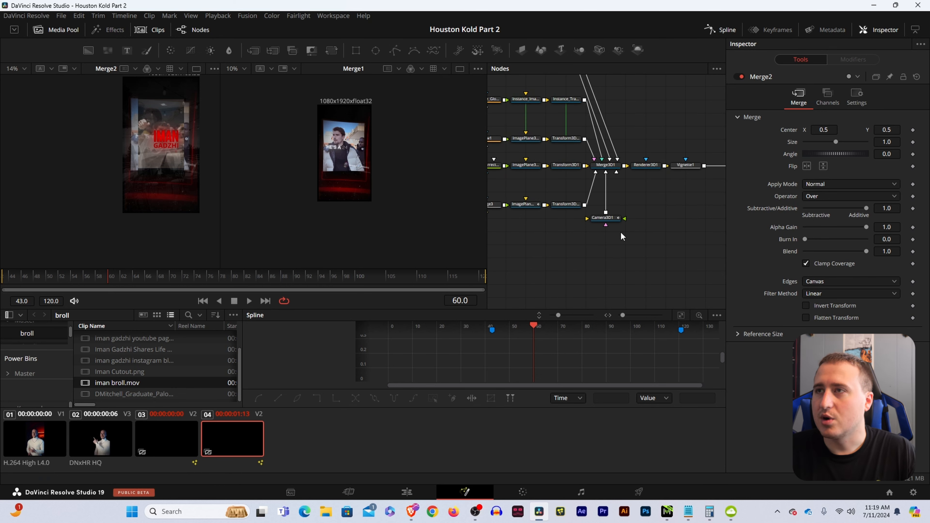
drag(598, 239, 650, 236)
scroll(568, 213, left, 4)
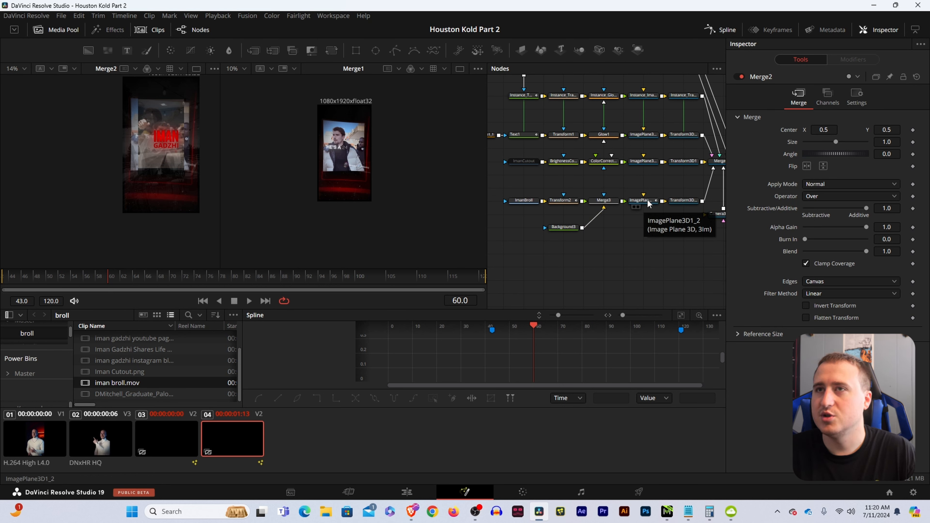
click(677, 201)
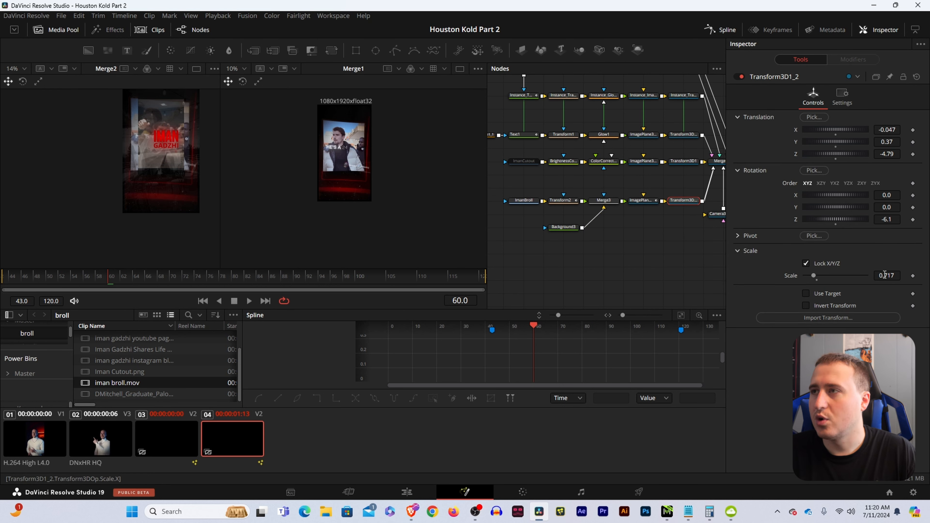
drag(887, 276, 916, 276)
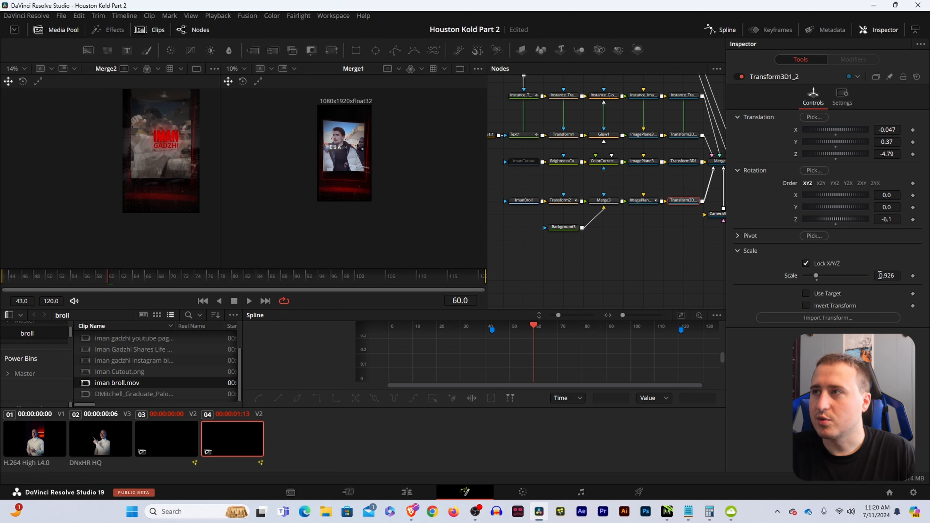
click(653, 255)
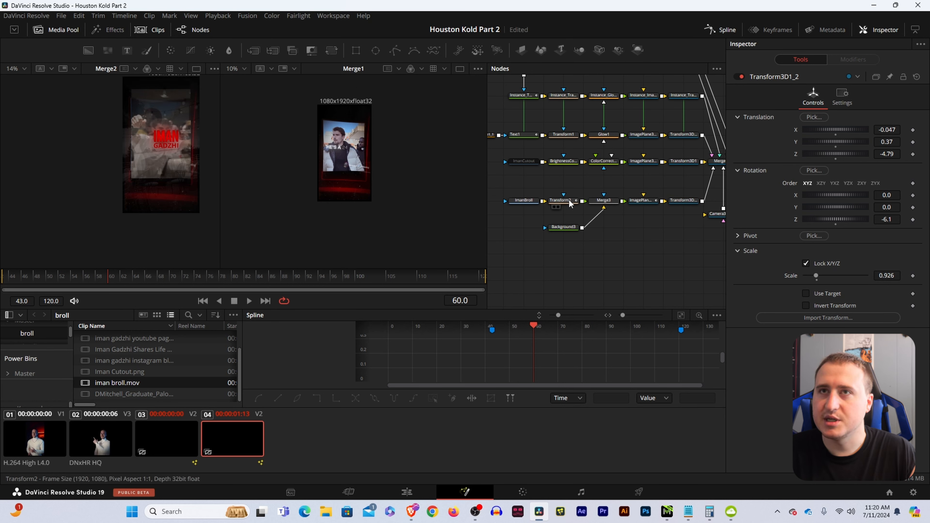
- Try Transform2's aspect at 0.516 and inspect the broll in the composite up close
click(570, 204)
drag(887, 178, 875, 178)
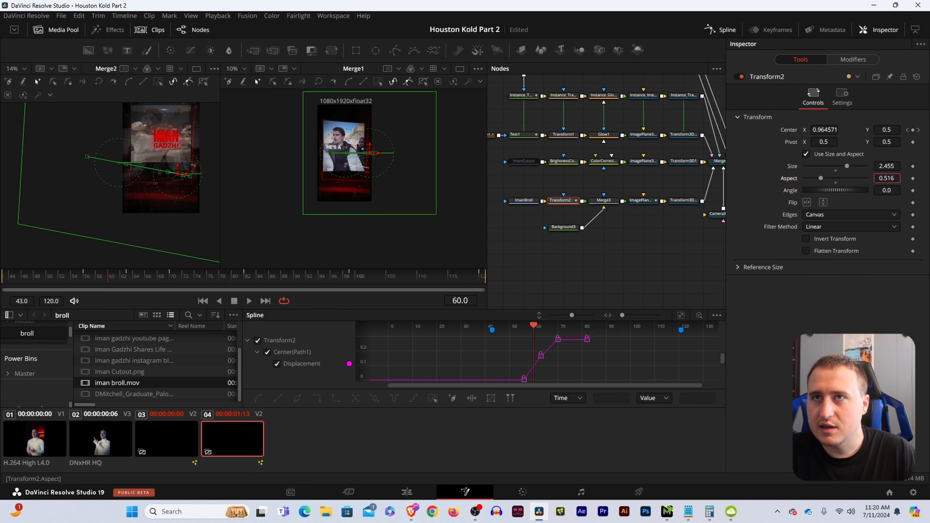
click(630, 247)
scroll(159, 121, up, 3)
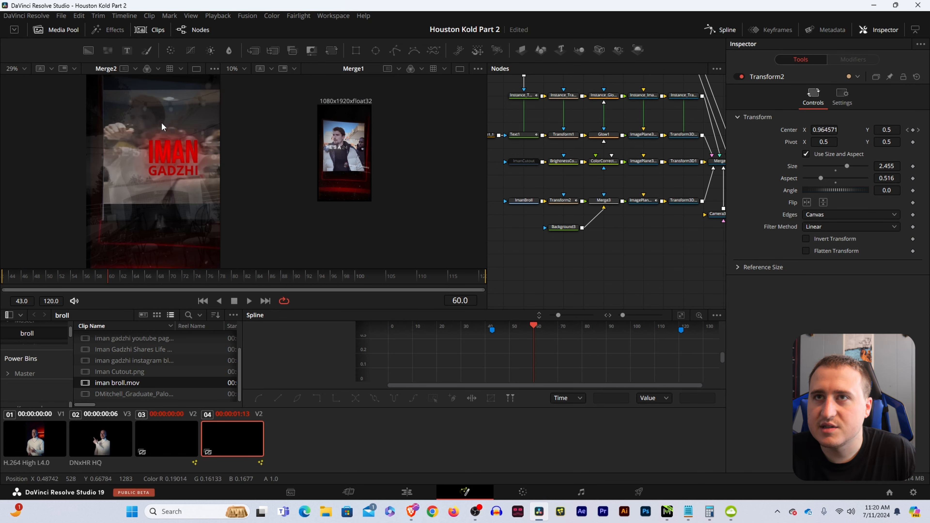
- View the Merge3 output to check the broll's framing and reduce Transform3D1_2's scale to 0.717
click(604, 200)
key(1)
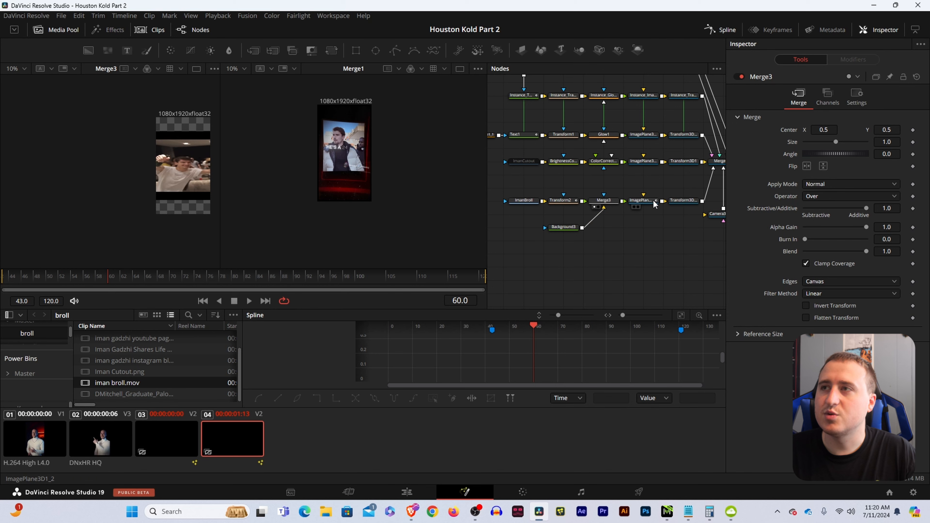
click(652, 199)
click(684, 200)
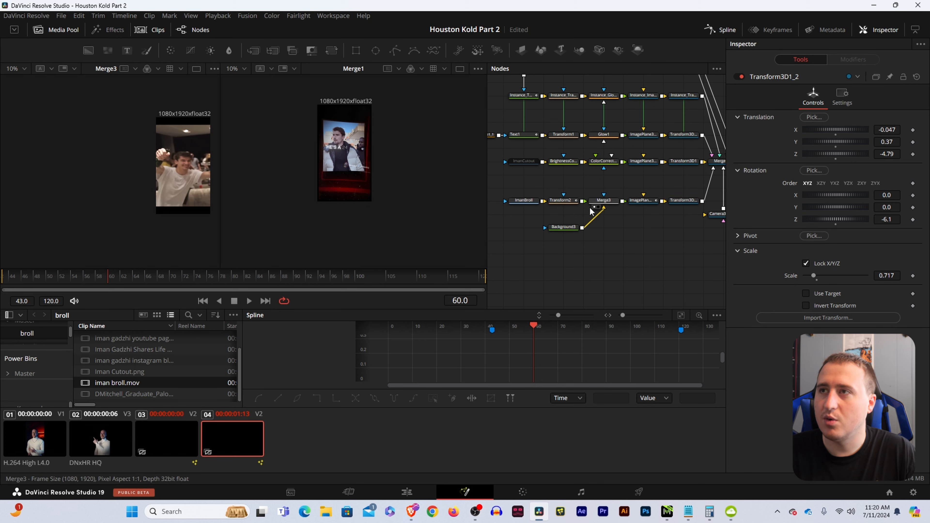
- Reset Transform2's aspect to its default of 1.0
click(563, 201)
double_click(783, 179)
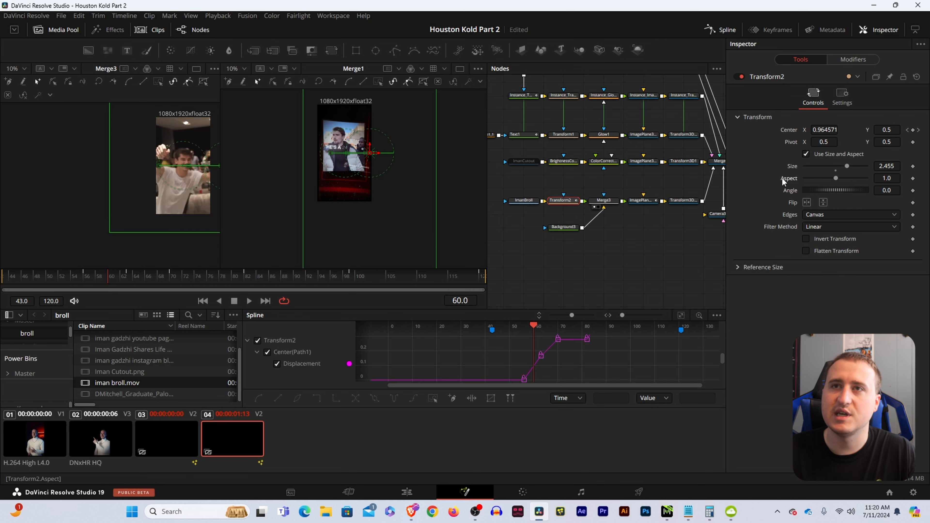
click(660, 263)
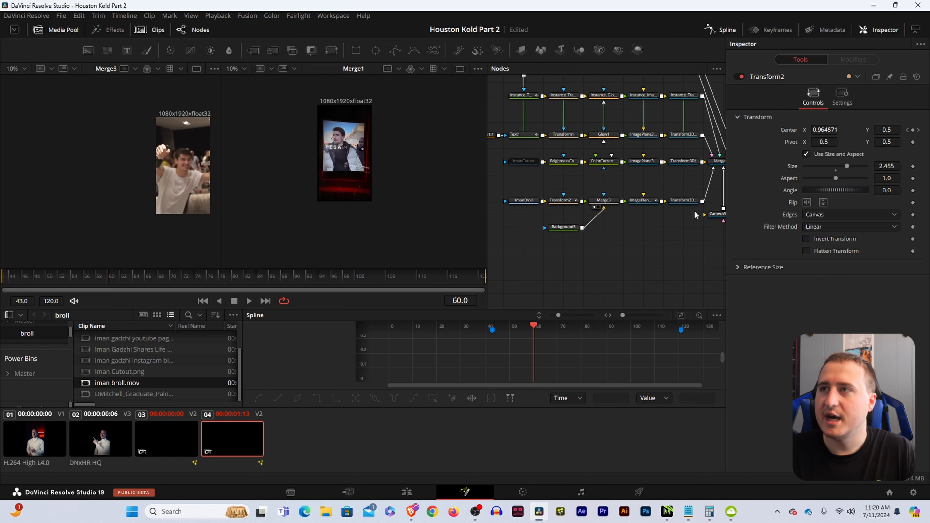
- View the Merge2 output beside Merge3 and examine the broll plane within the full composite
click(609, 204)
drag(668, 235, 526, 250)
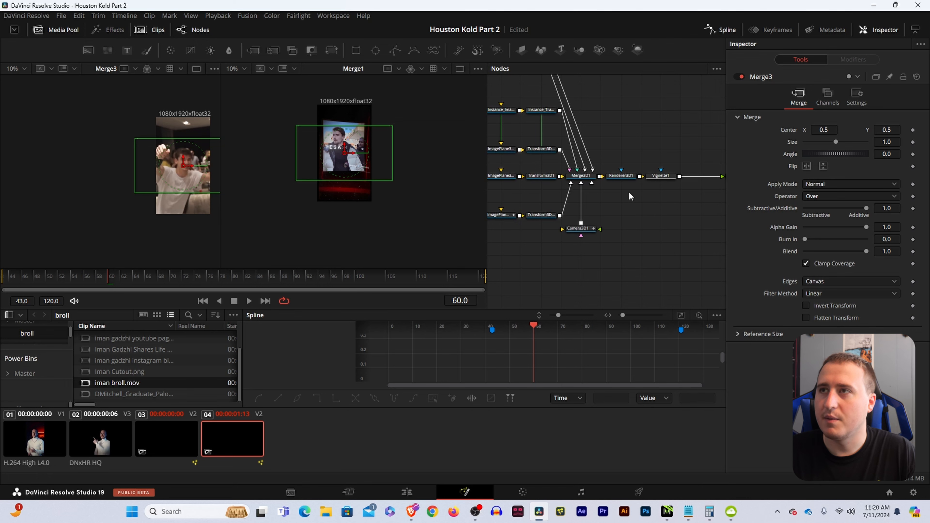
drag(716, 194, 596, 222)
click(622, 205)
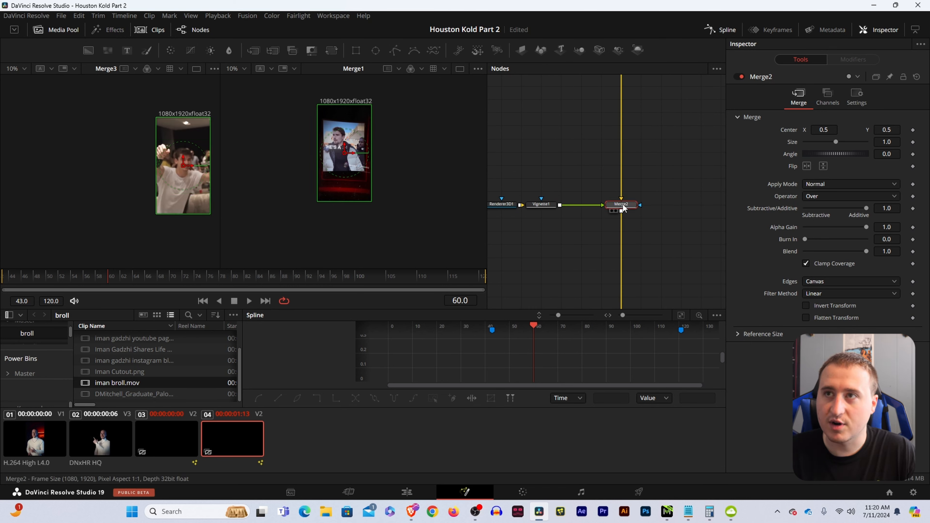
click(622, 210)
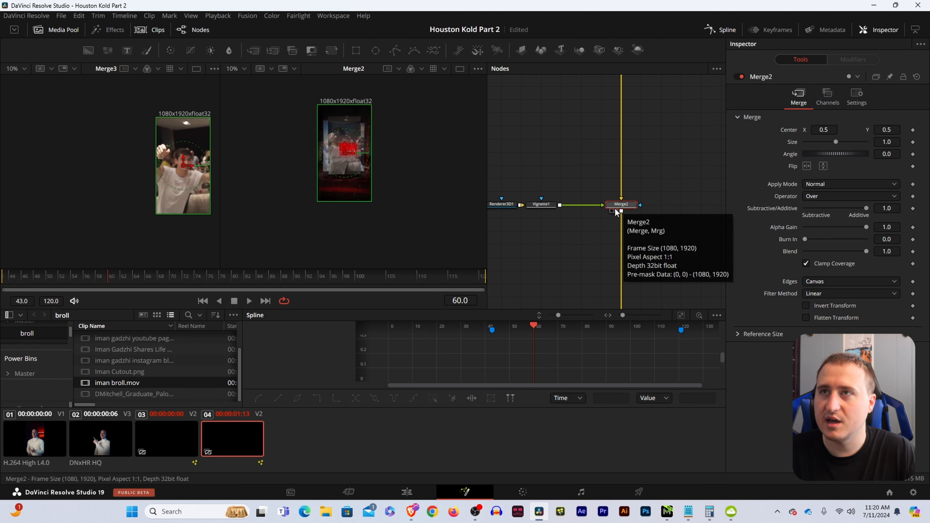
drag(552, 239, 629, 238)
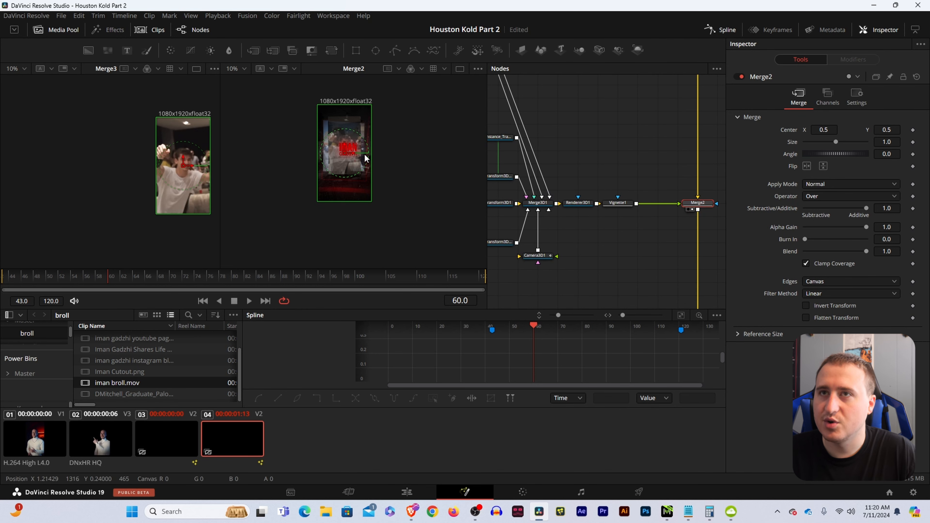
scroll(366, 158, up, 3)
- Enlarge the broll plane by setting Transform3D1_2's scale to 0.836
drag(586, 272, 736, 240)
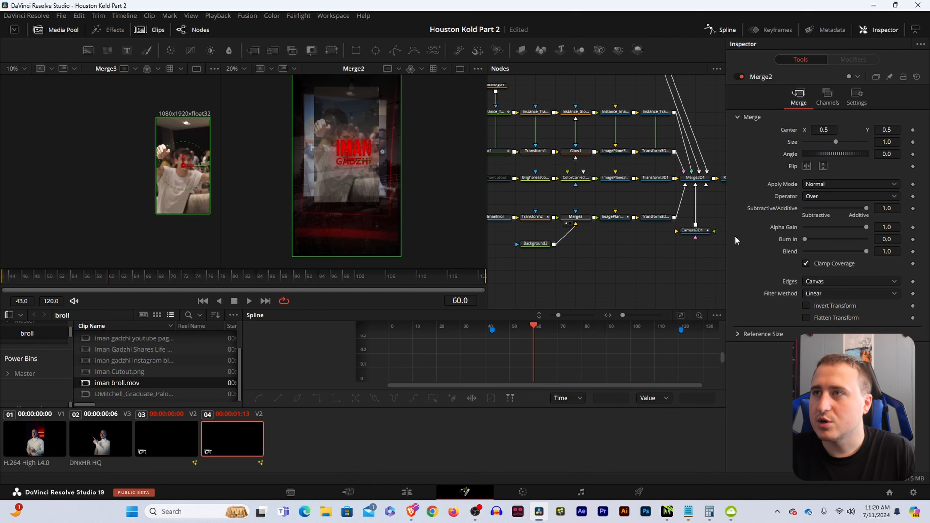
click(614, 217)
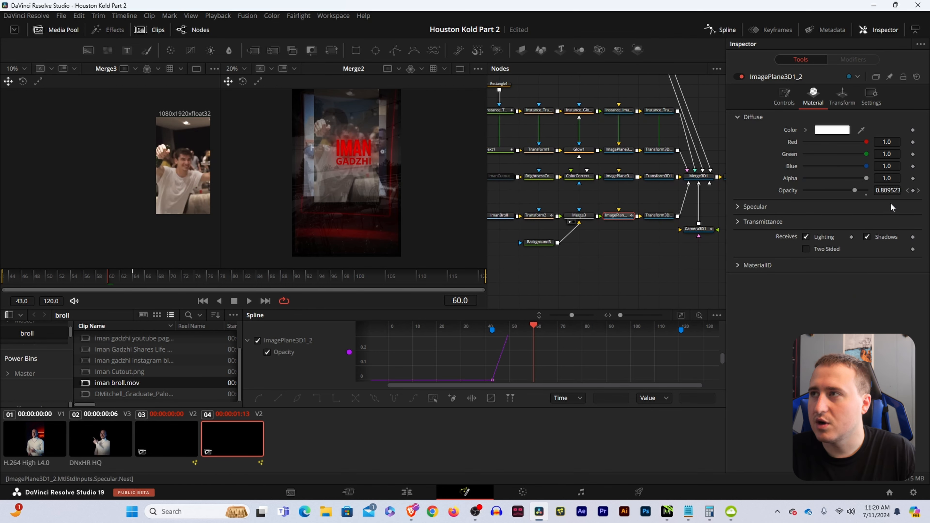
click(657, 216)
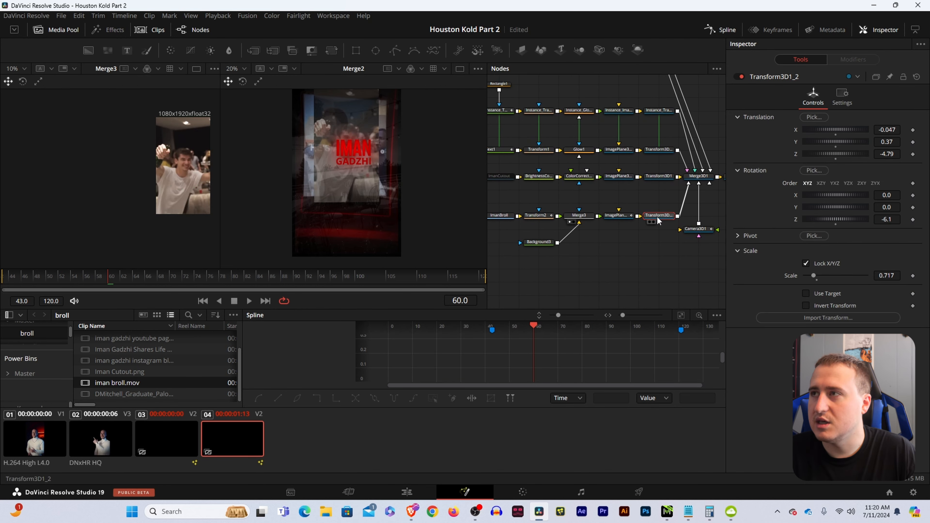
click(887, 275)
text(0.75)
key(Return)
drag(886, 275, 916, 275)
click(623, 270)
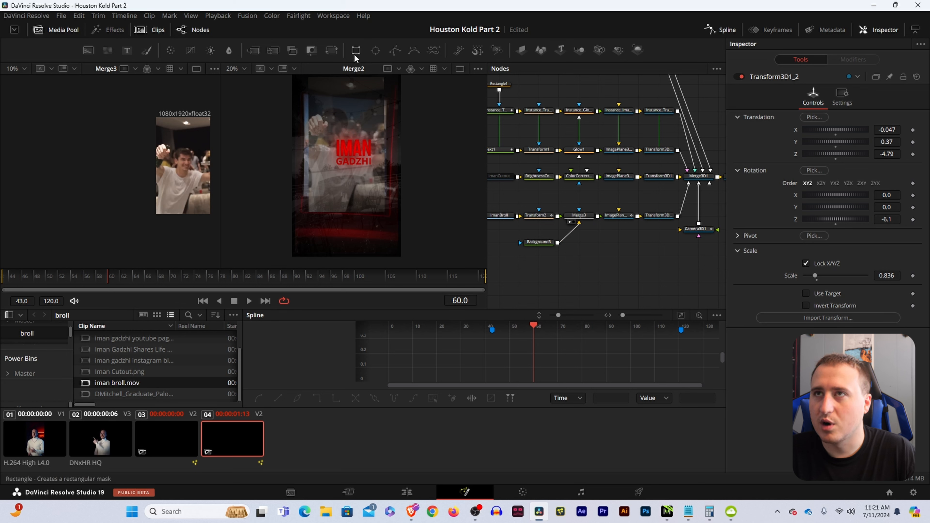
- Mask Merge3 with a full-width Rectangle, width 1.0 and height 0.761, to crop the broll's upper and lower edges
drag(355, 54, 613, 217)
click(529, 230)
drag(836, 222, 905, 234)
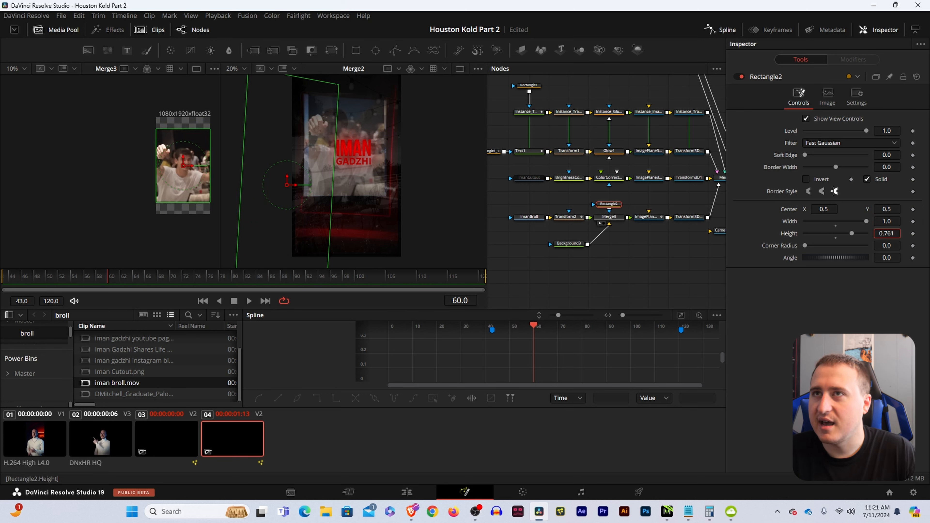
click(639, 272)
- Scrub to frame 120 and back to about frame 49 to examine the masked broll throughout the composite
drag(107, 279, 559, 284)
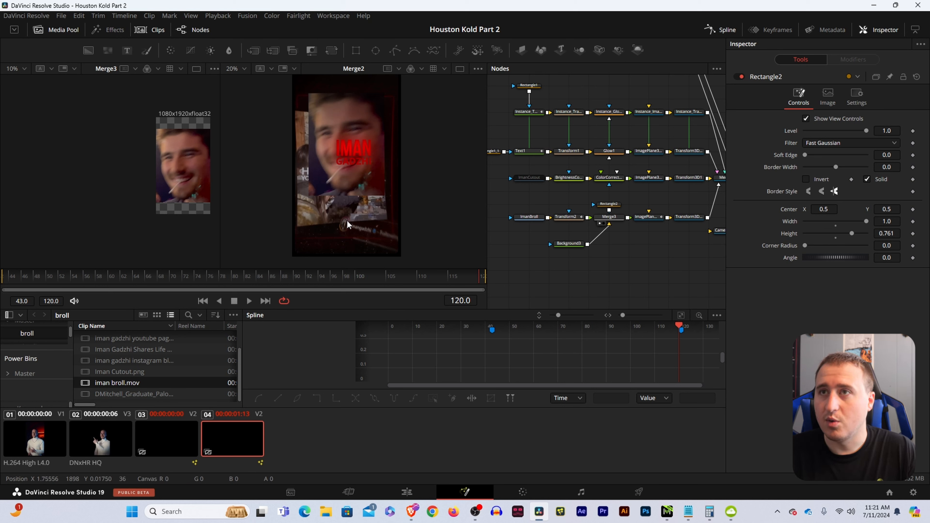
scroll(349, 135, down, 1)
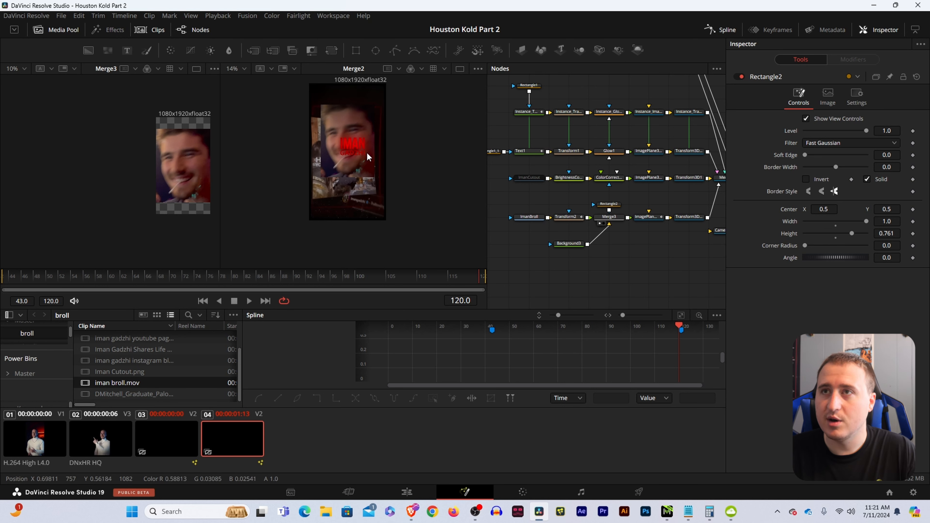
click(267, 279)
drag(266, 280, 43, 285)
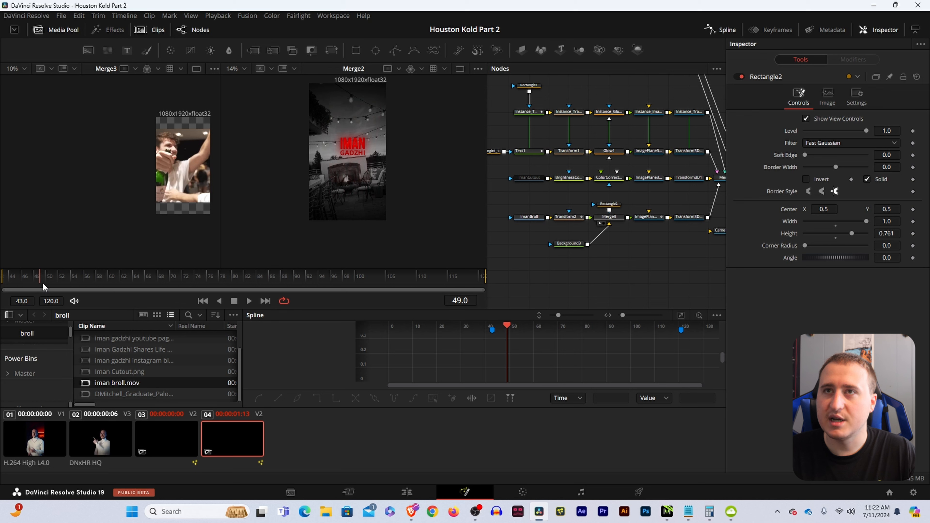
- Go to ImagePlane3D1_2's opacity keyframe at frame 43 and keyframe Camera3D1's transform there
drag(655, 254, 508, 314)
drag(526, 275, 689, 218)
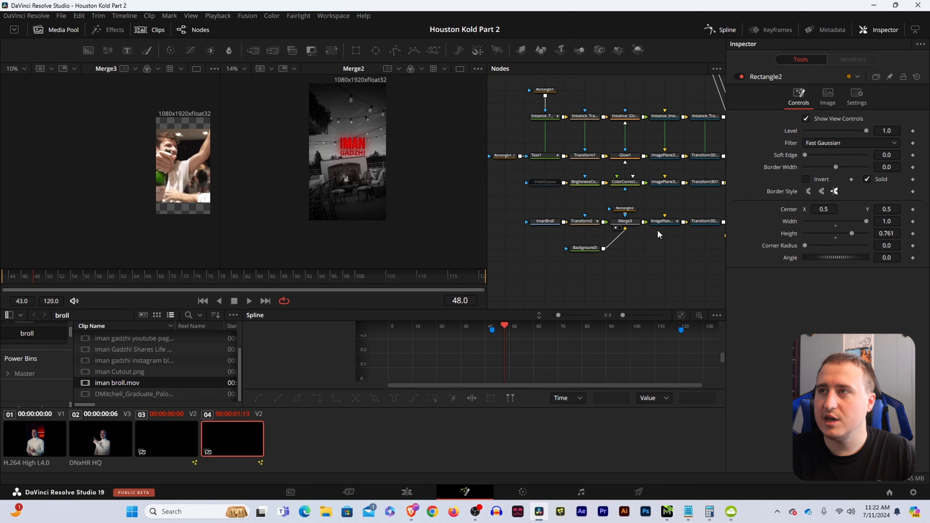
click(668, 223)
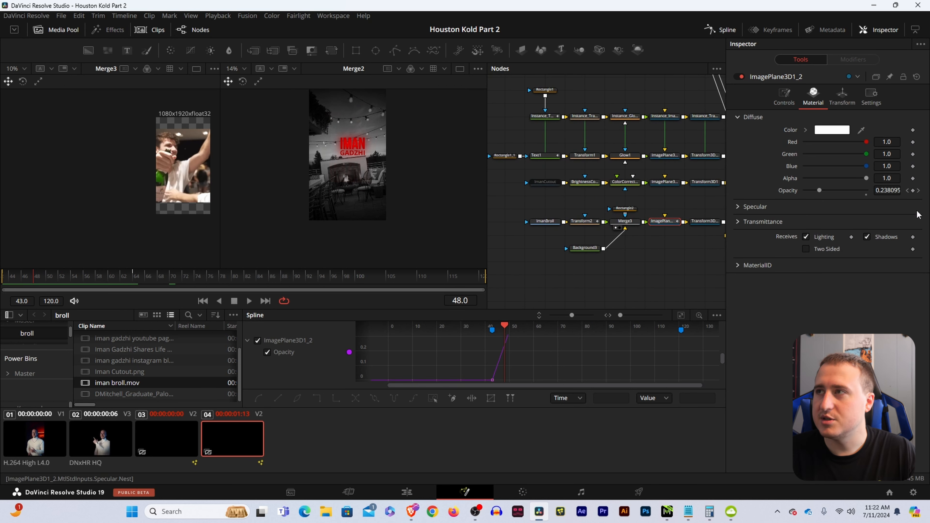
click(907, 191)
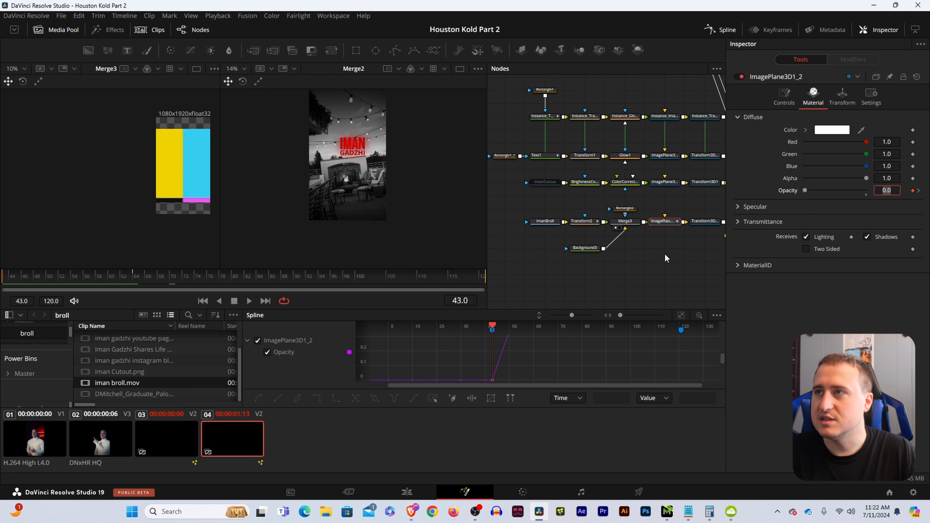
drag(665, 258, 482, 265)
click(558, 241)
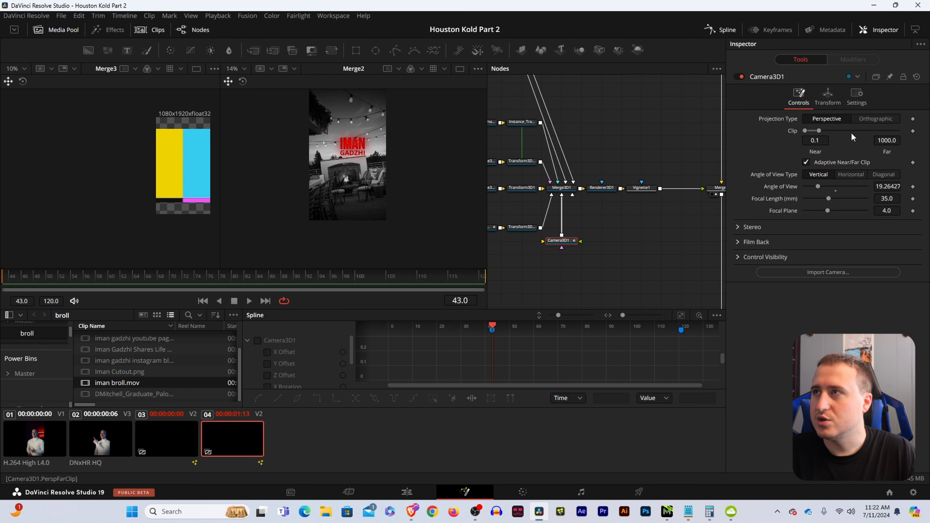
click(828, 97)
click(913, 130)
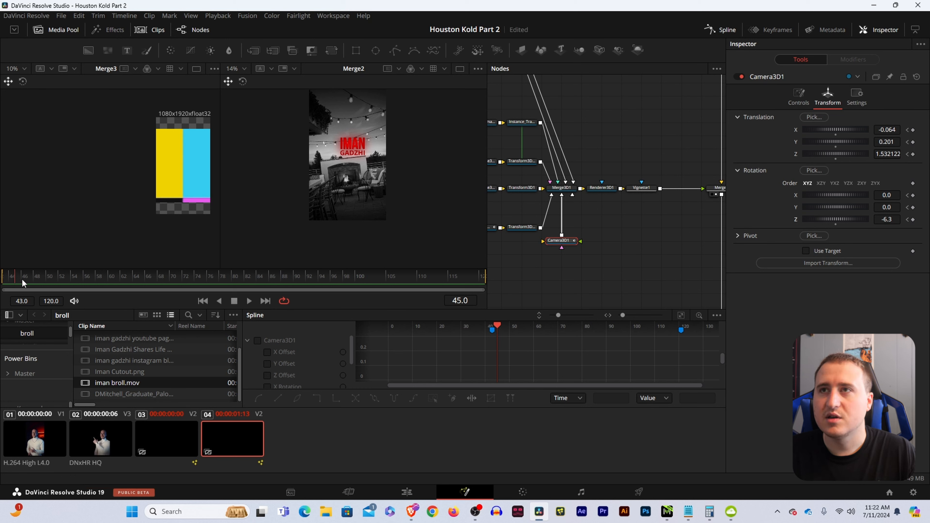
- Adjust the broll plane's tilt while viewing frame 61, setting Transform3D1_2's Z rotation to -5.5
click(103, 288)
mouse_move(103, 287)
mouse_down()
mouse_move(141, 290)
mouse_move(100, 286)
mouse_move(114, 285)
mouse_up()
mouse_move(477, 200)
mouse_down()
mouse_move(586, 187)
mouse_move(479, 197)
mouse_up()
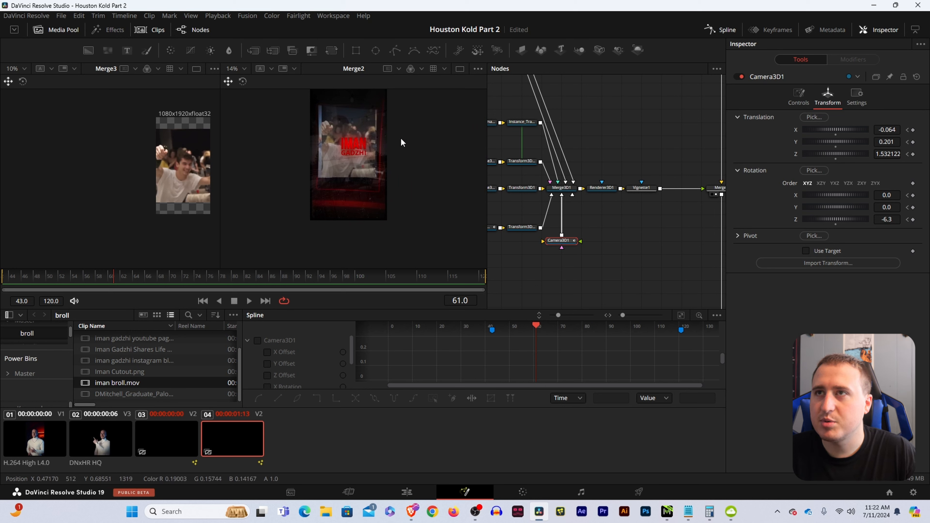
drag(530, 244, 687, 239)
click(681, 223)
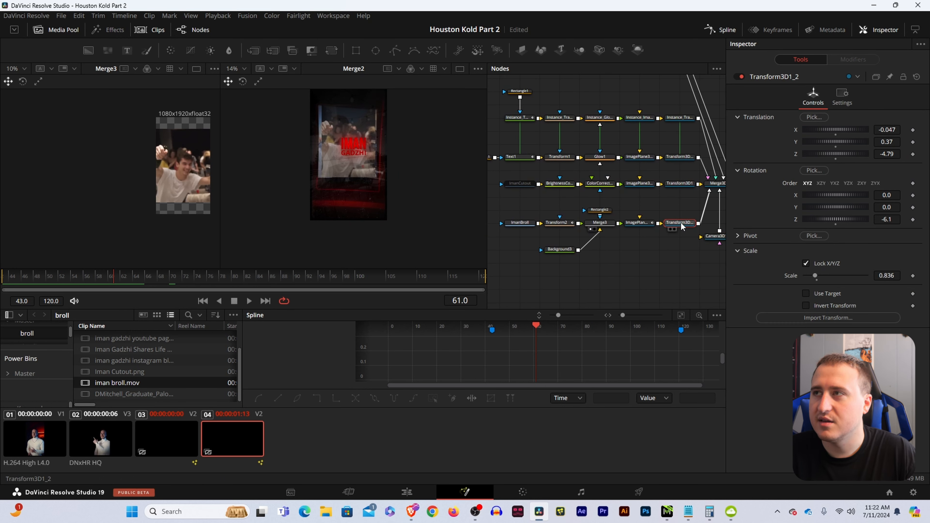
drag(887, 156, 901, 156)
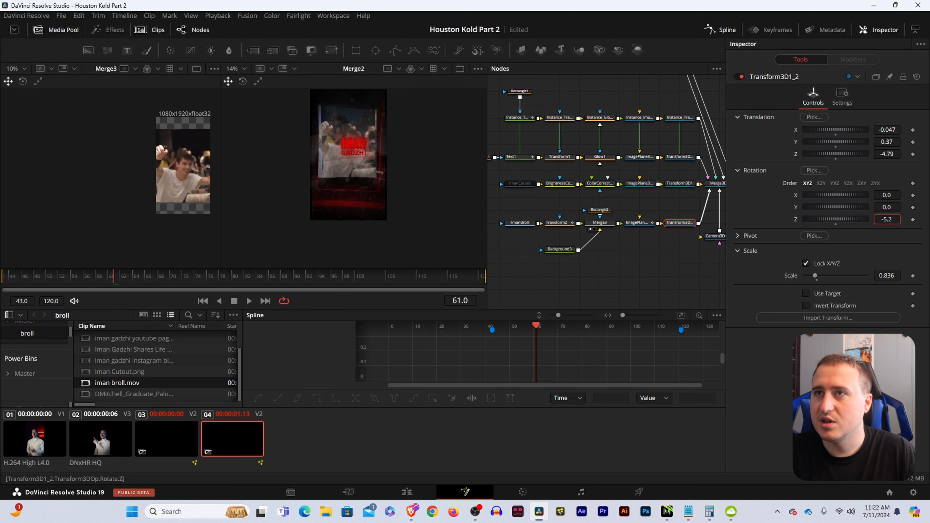
- Return to Camera3D1's rotation keyframe at frame 43 and scrub forward to frame 53 to examine the broll's fade-in
drag(716, 253, 585, 264)
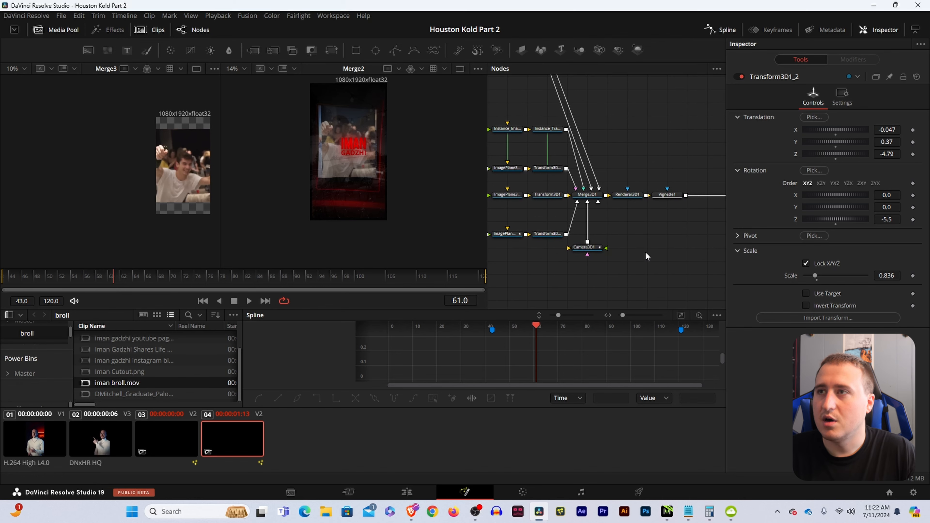
click(590, 250)
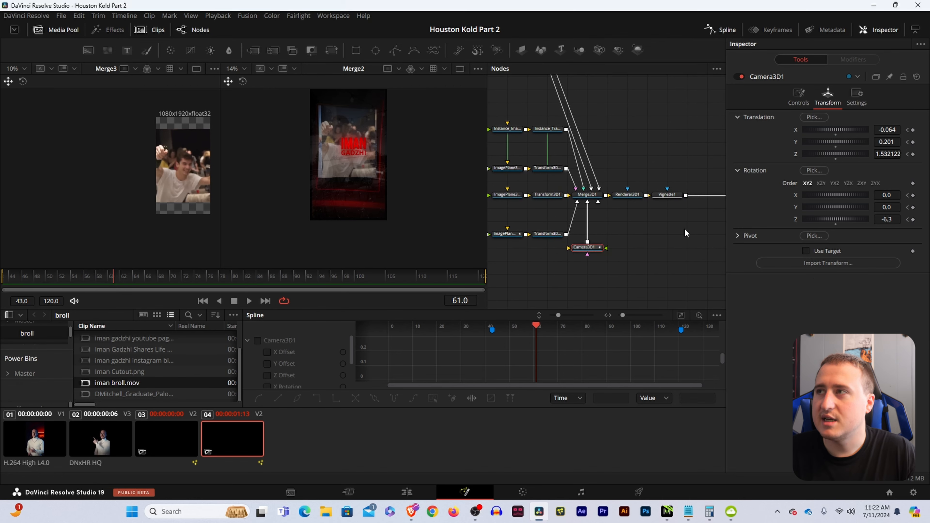
click(908, 195)
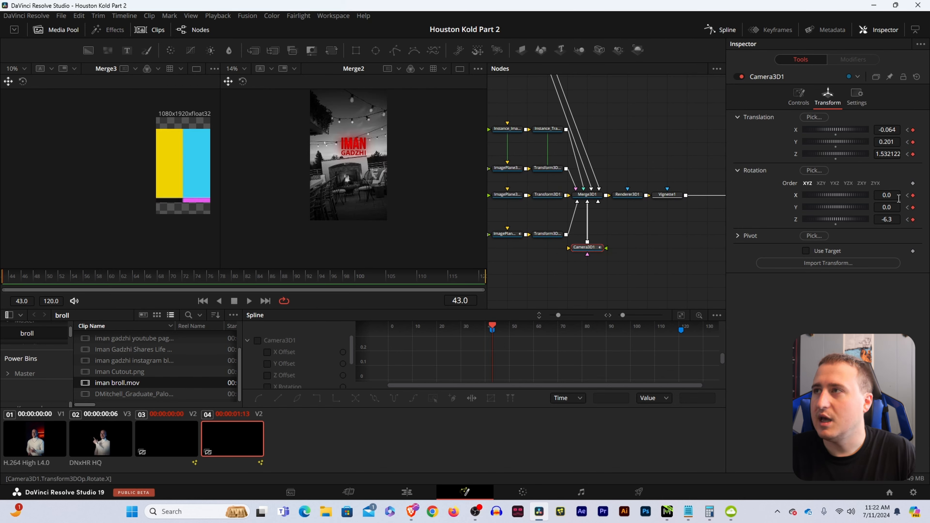
click(20, 278)
drag(20, 278, 67, 279)
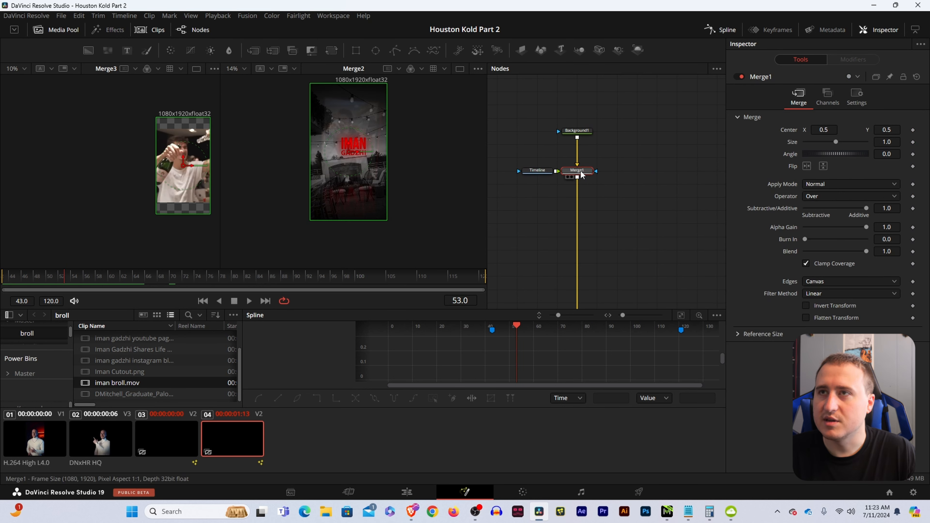
- View the Merge1 reference beside the Merge2 composite and compare them at frames 53 and 48
key(1)
drag(443, 233, 530, 167)
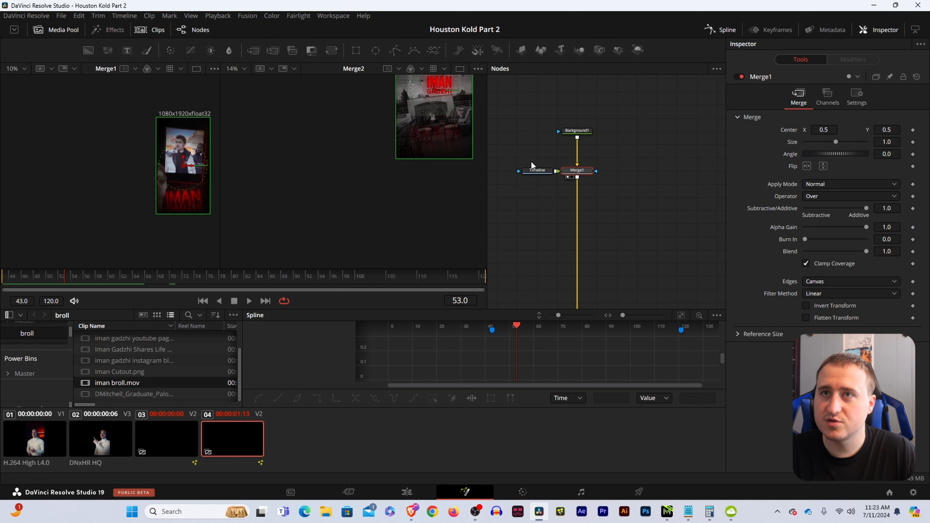
drag(418, 185, 396, 216)
drag(397, 216, 375, 265)
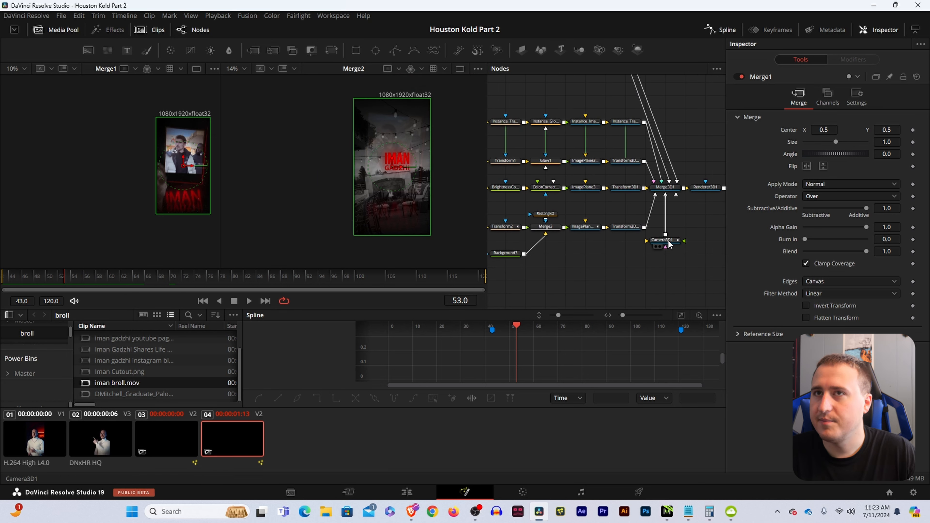
click(669, 245)
click(38, 289)
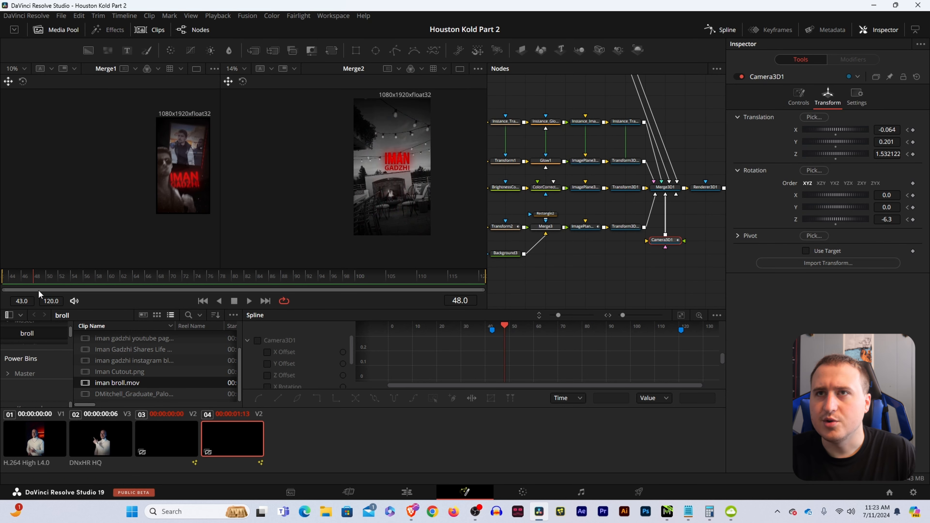
- Speed up the broll's fade-in by keyframing ImagePlane3D1_2's opacity at 0.717 on frame 50
click(50, 287)
drag(602, 238, 642, 271)
click(625, 261)
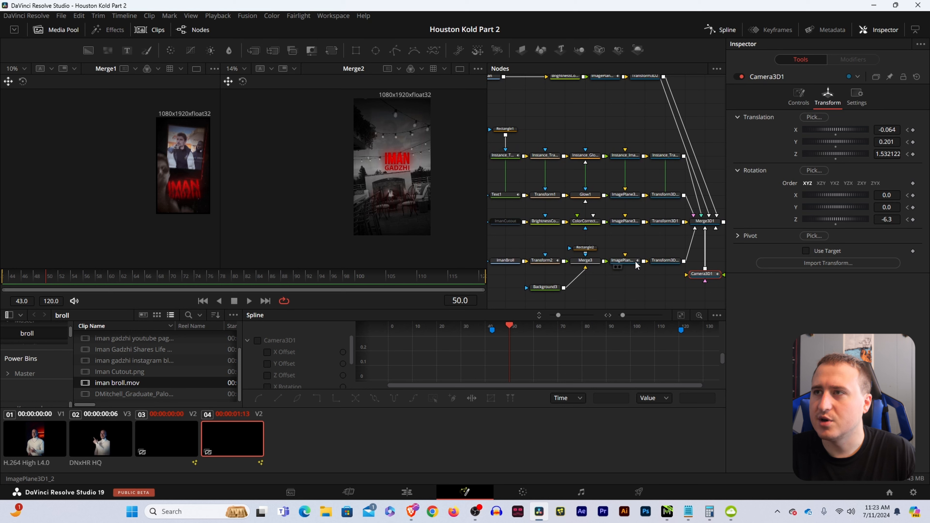
drag(825, 190, 858, 190)
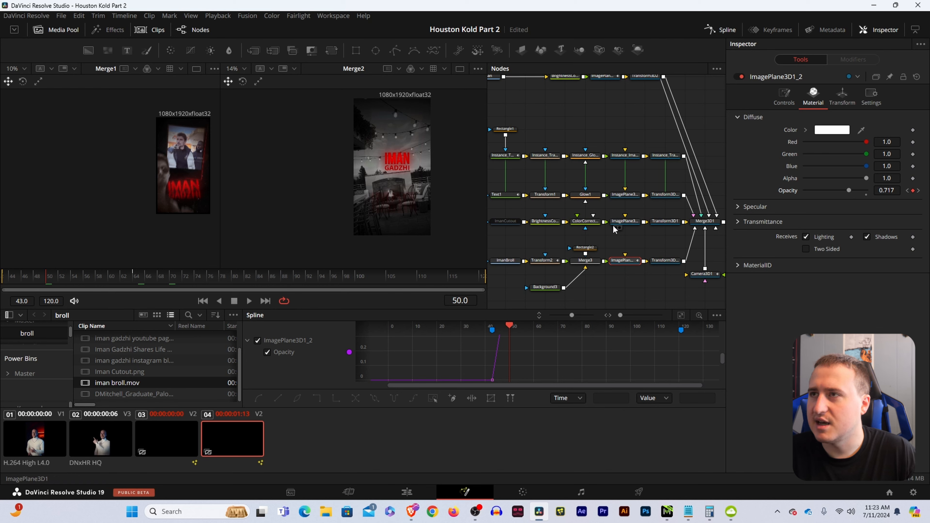
- Fade out the Bgiman plane and the Background2 plane at frame 50, setting their opacities to 0.063 and 0.094
drag(555, 215, 592, 265)
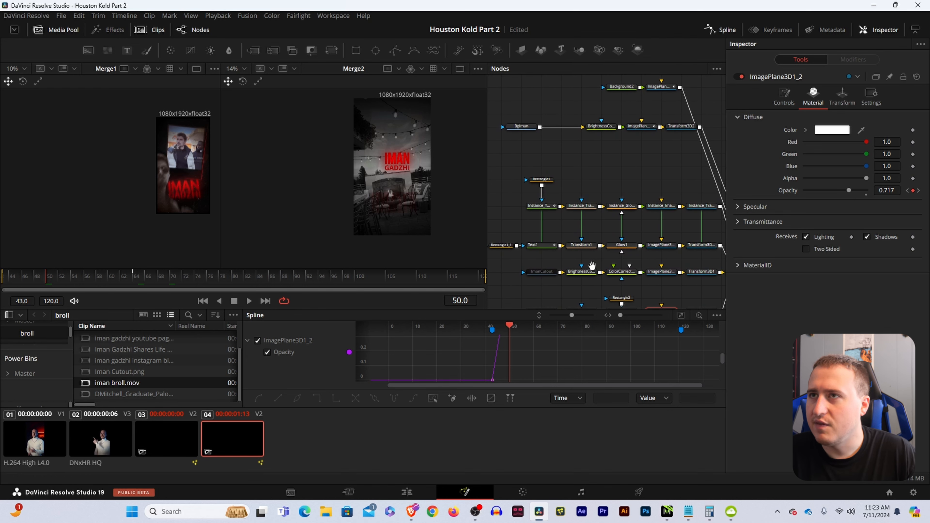
drag(644, 184, 642, 217)
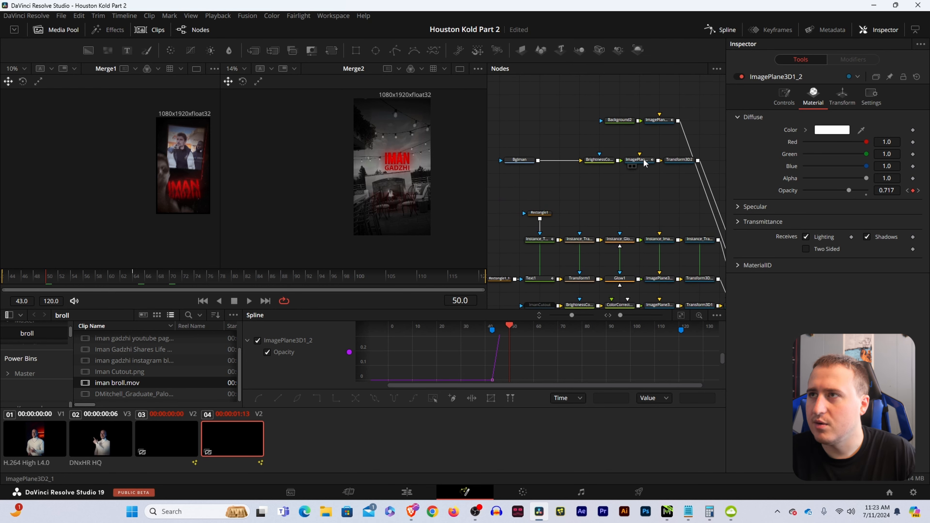
click(640, 159)
drag(845, 191, 815, 191)
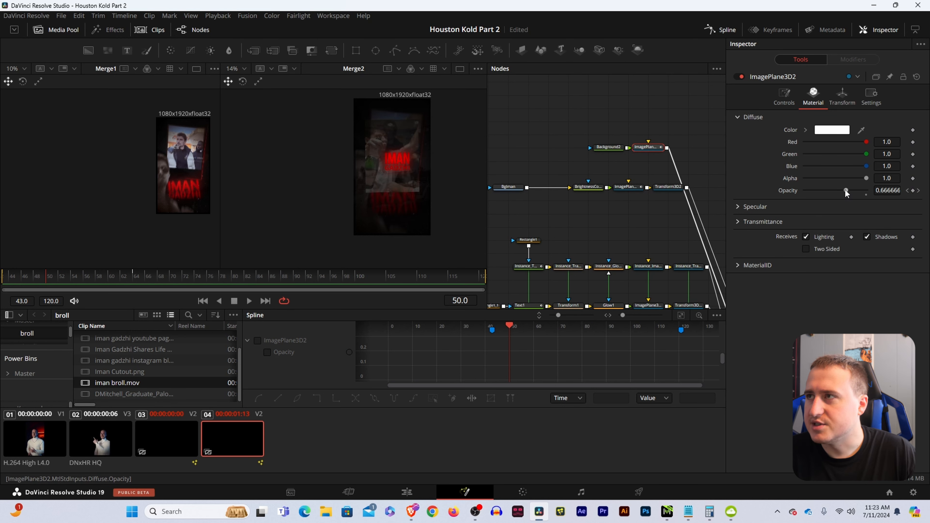
drag(844, 190, 823, 191)
drag(823, 191, 820, 191)
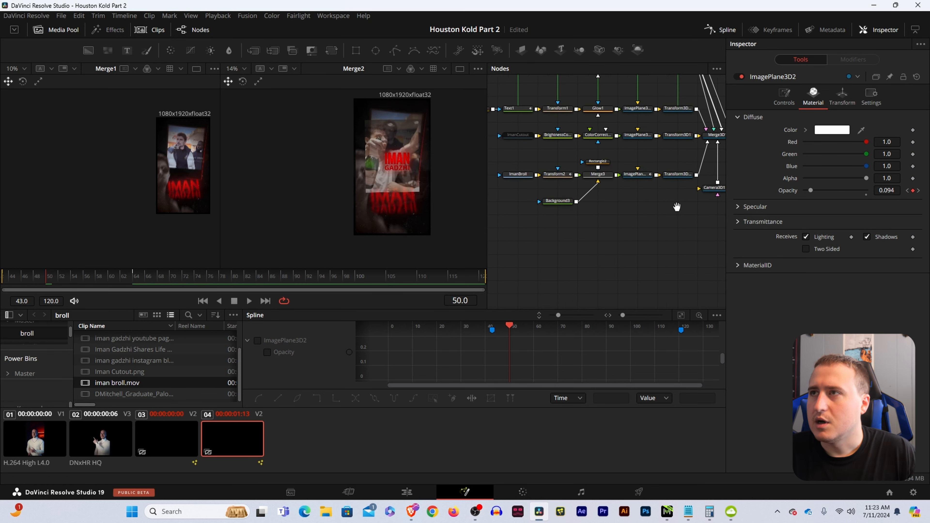
- Keyframe Camera3D1 at frame 50 with Z rotation -0.7 and Z translation 0.722122, and compare the composite with the reference back to frame 46
drag(677, 206, 636, 217)
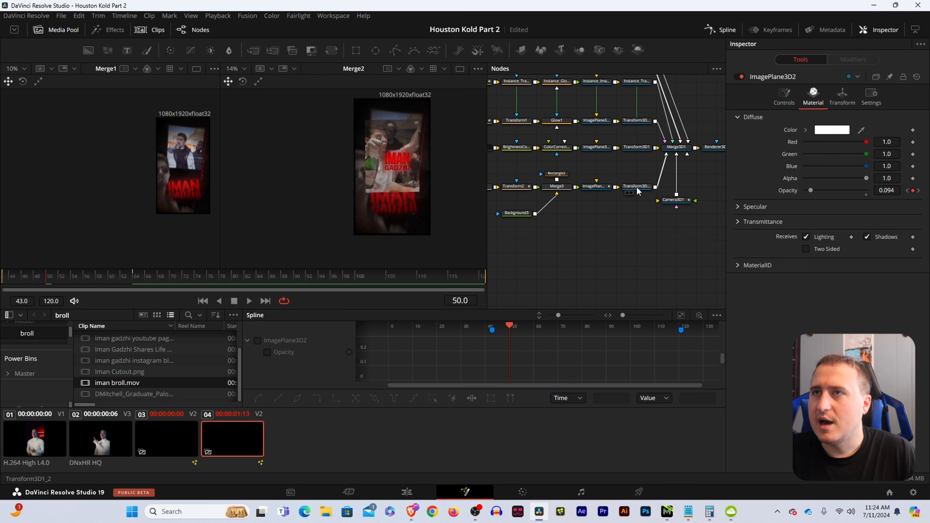
click(636, 186)
click(668, 200)
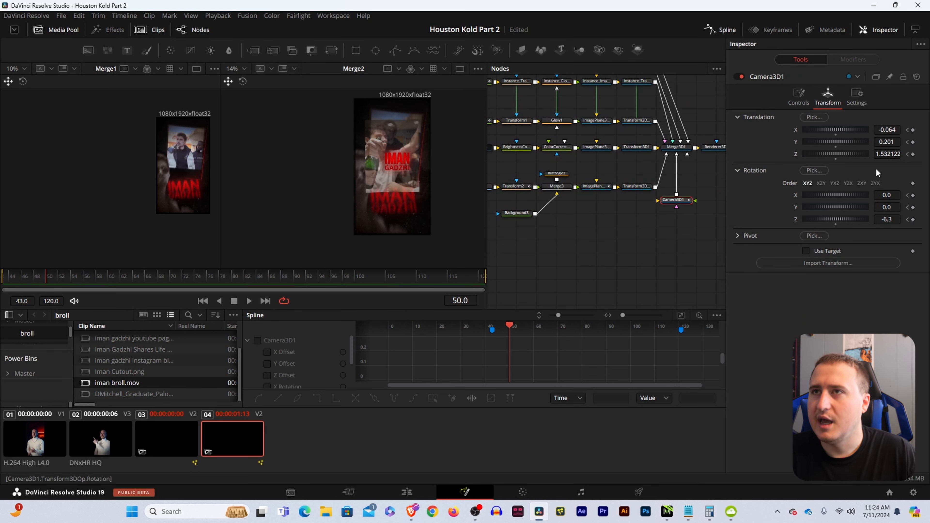
click(40, 283)
mouse_move(38, 282)
mouse_down()
mouse_move(25, 283)
mouse_move(48, 283)
mouse_up()
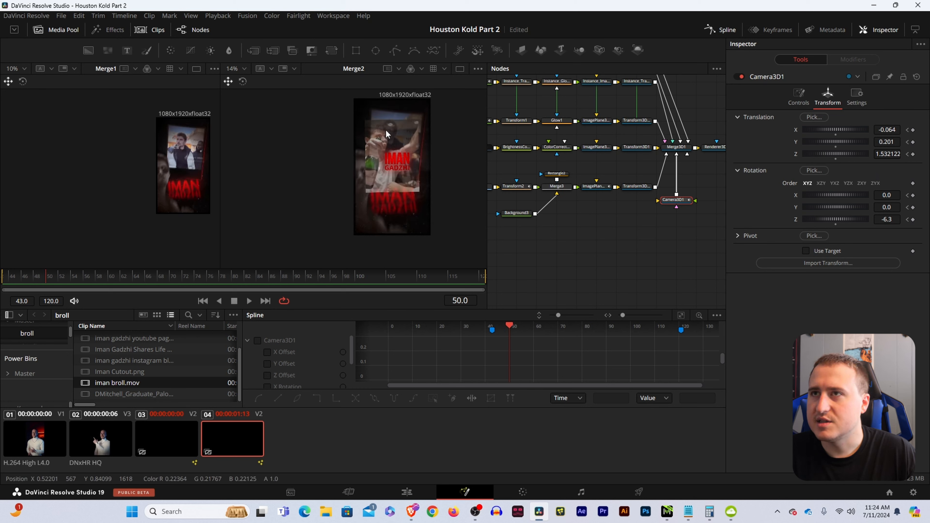
click(913, 220)
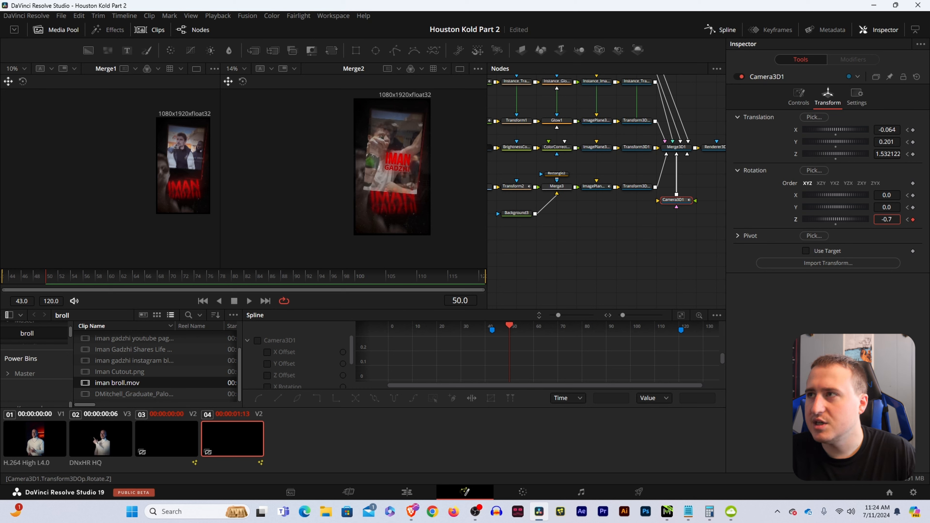
drag(889, 155, 862, 155)
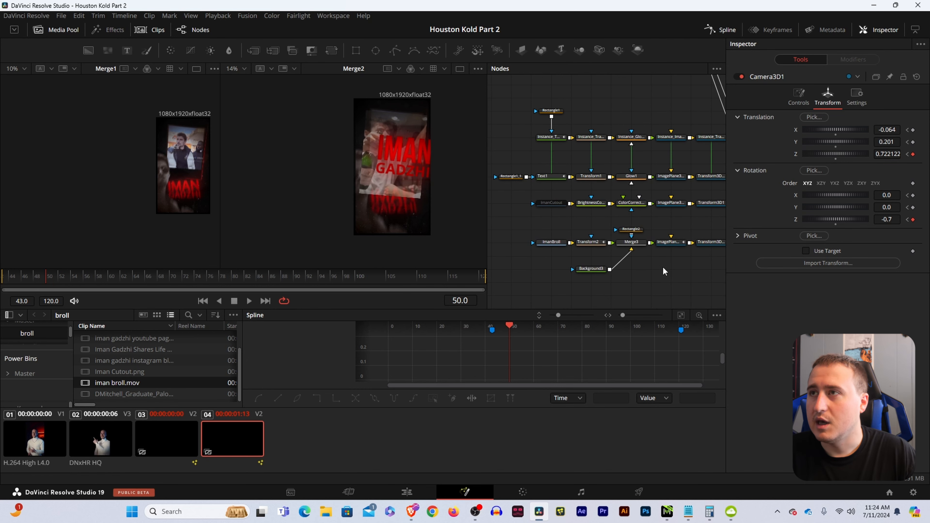
drag(631, 185, 632, 199)
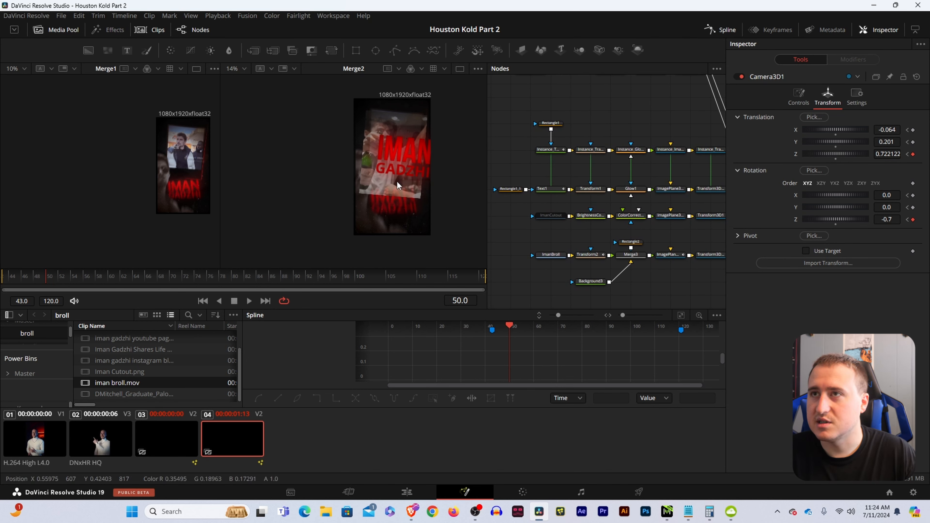
scroll(405, 169, down, 1)
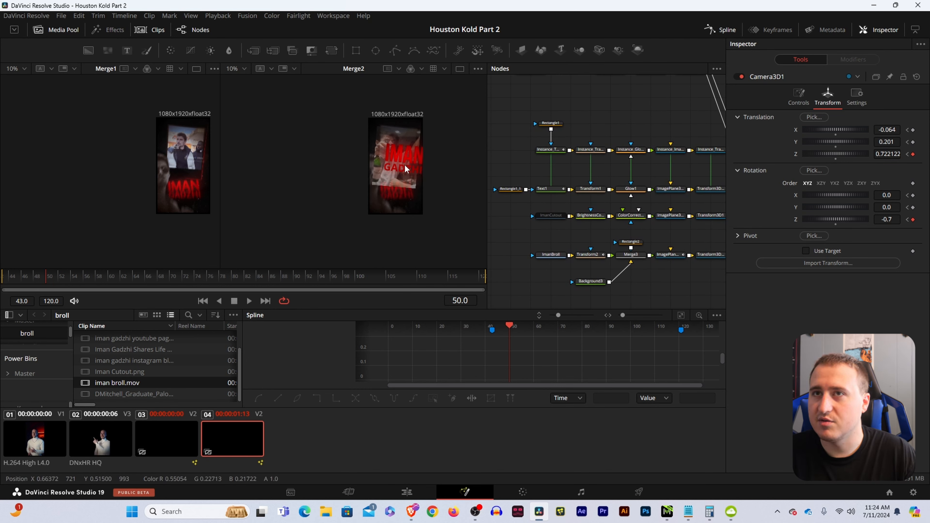
mouse_move(40, 279)
mouse_down()
mouse_move(81, 278)
mouse_move(13, 292)
mouse_move(55, 295)
mouse_move(28, 301)
mouse_move(13, 282)
mouse_move(23, 281)
mouse_up()
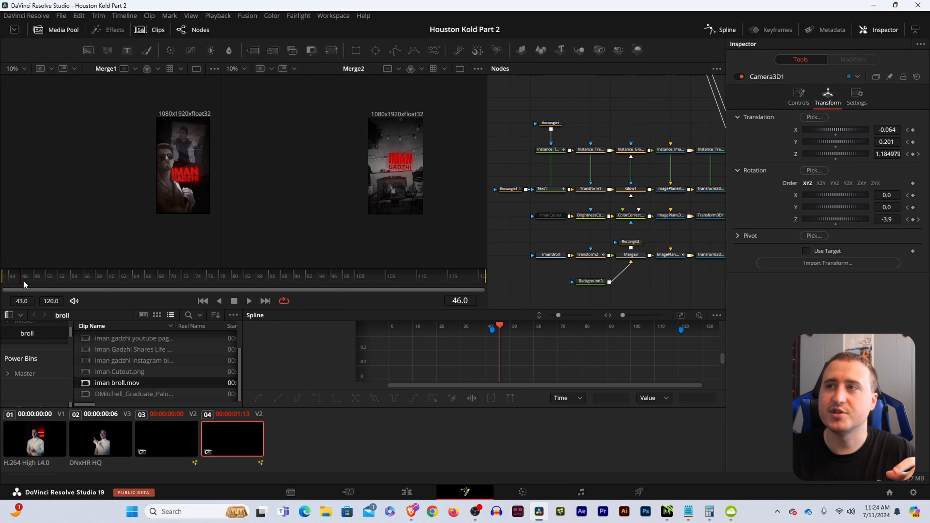
- Keyframe the title's ImagePlane3D1_1 opacity at 1.0 on frame 43, using ImagePlane3D2_1's opacity keyframe to find the frame
drag(705, 231, 601, 284)
click(589, 131)
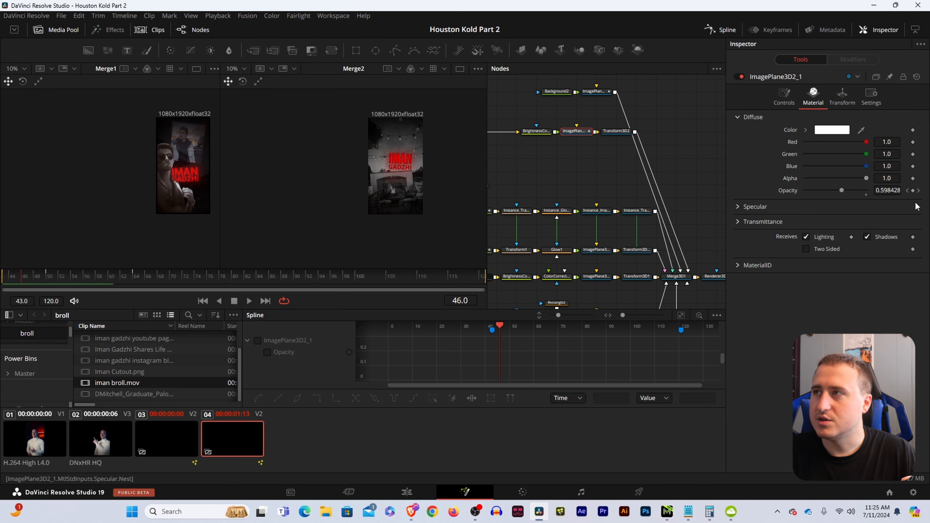
click(907, 190)
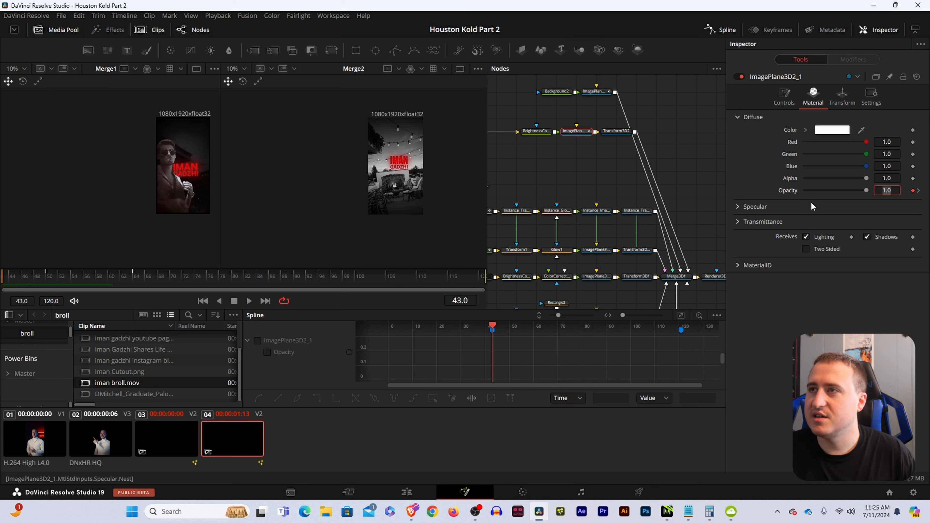
drag(590, 257, 599, 233)
click(604, 226)
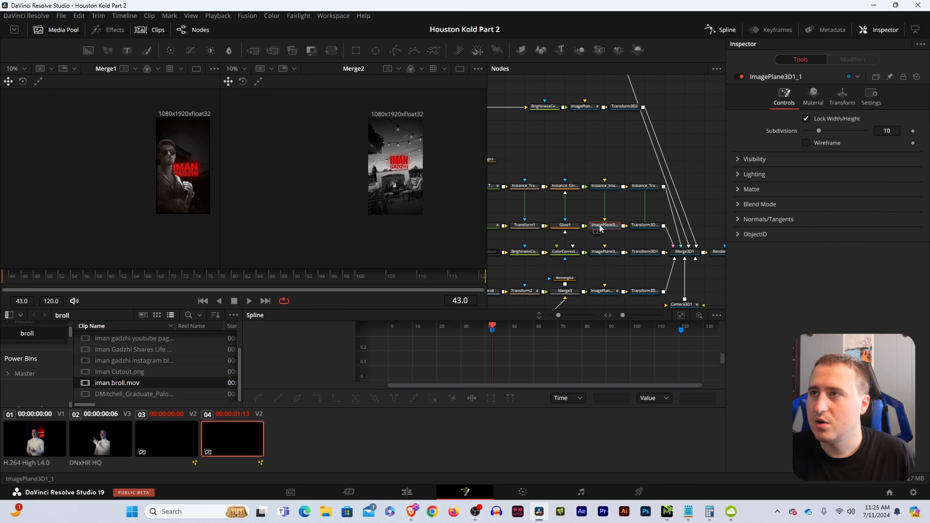
click(913, 191)
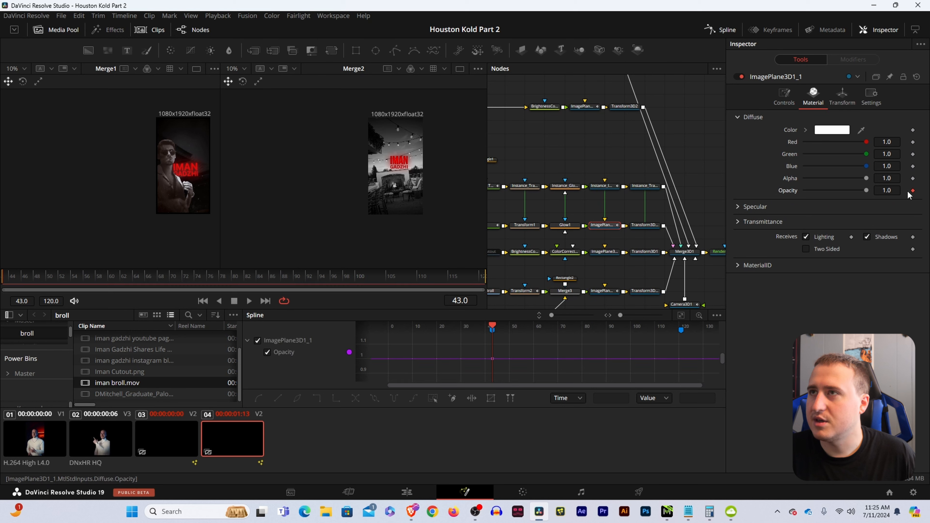
- Fade out the title by keyframing ImagePlane3D1_1's opacity at 0 on frame 50, matching ImagePlane3D2_1's next keyframe
click(591, 107)
click(919, 191)
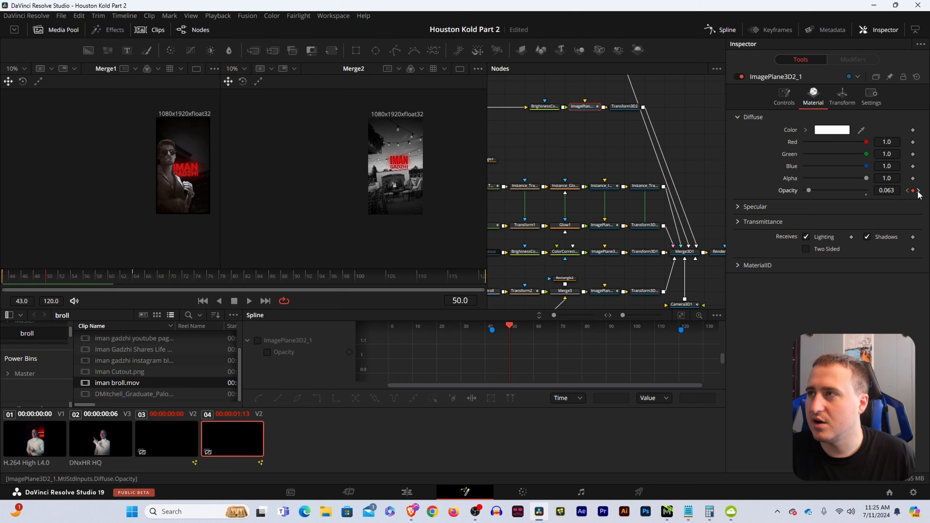
click(606, 226)
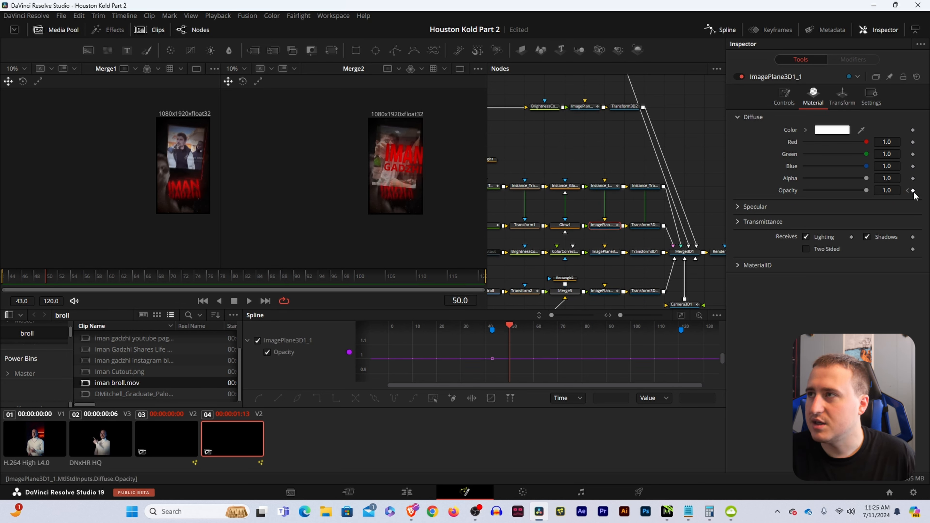
click(583, 108)
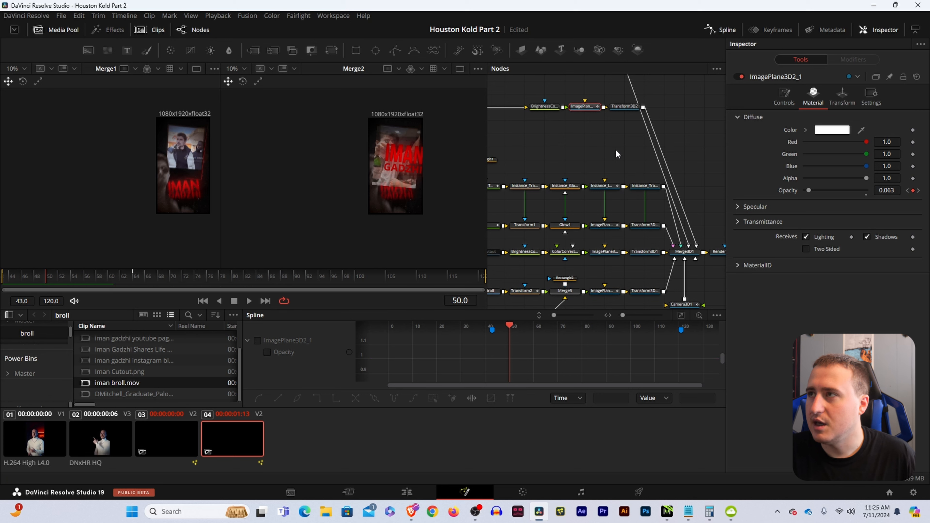
click(604, 226)
click(887, 190)
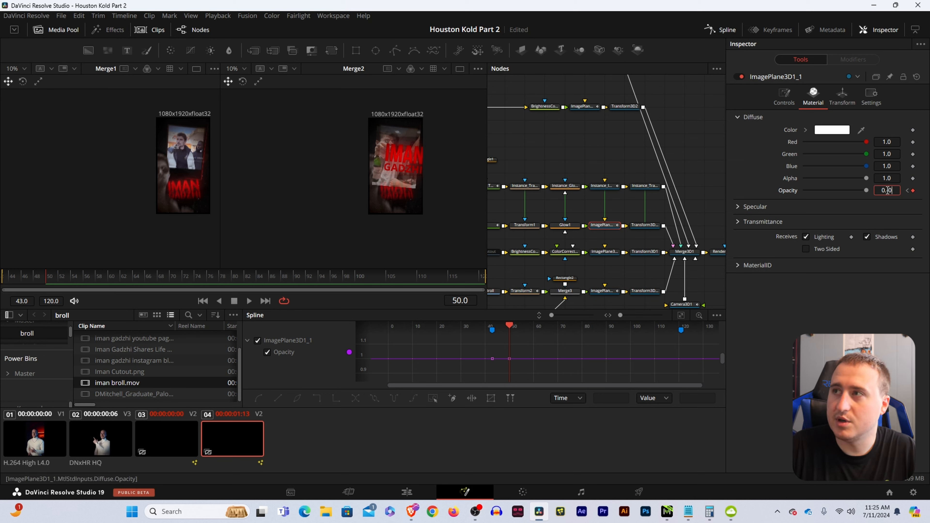
text(0)
key(Tab)
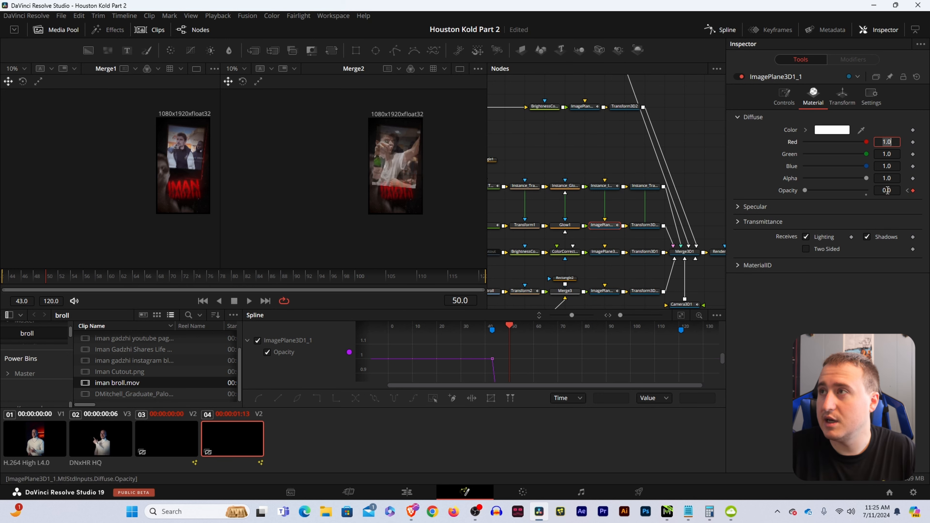
- Check the Bgiman and title planes' opacity at frame 64 and return to ImagePlane3D2_1's keyframe at frame 50
click(586, 109)
click(919, 190)
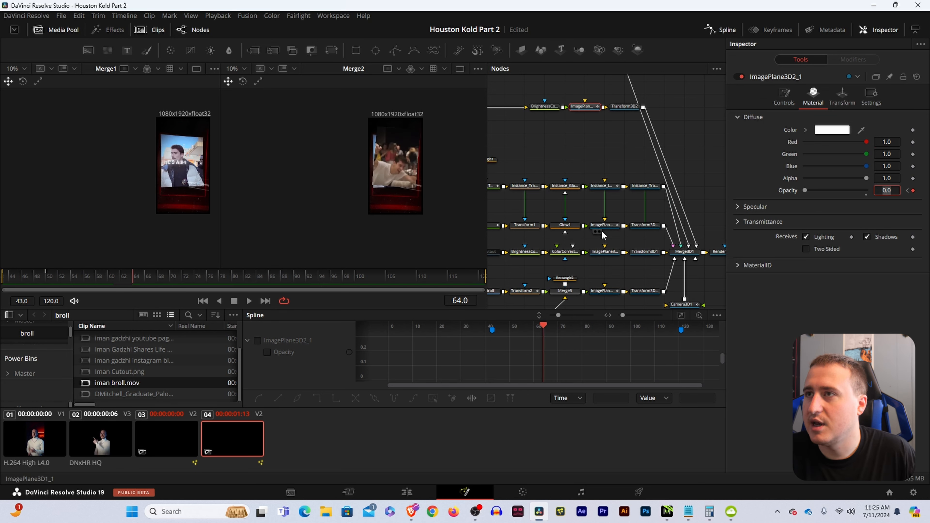
click(603, 225)
drag(573, 225, 577, 207)
click(913, 191)
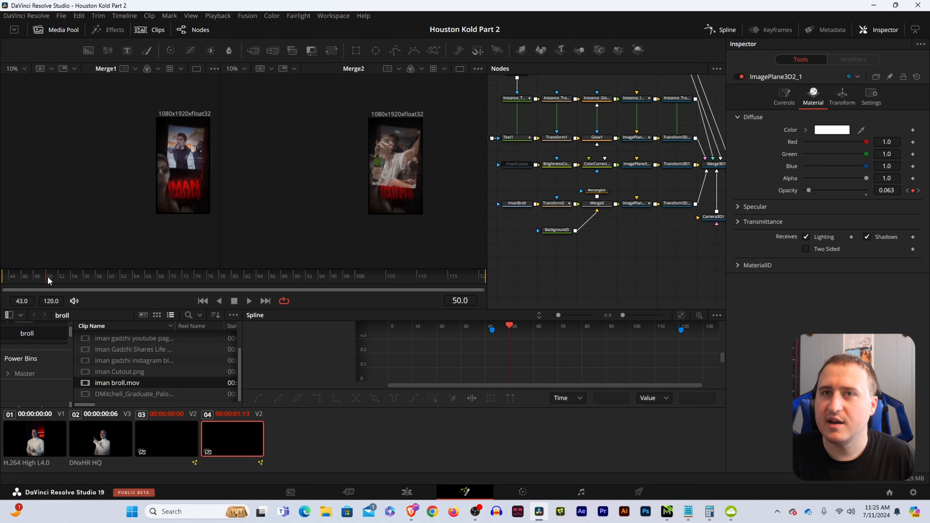
- Keyframe Camera3D1 at frame 65 with Z translation 0.452122 and Z rotation -6.4
drag(56, 277, 94, 287)
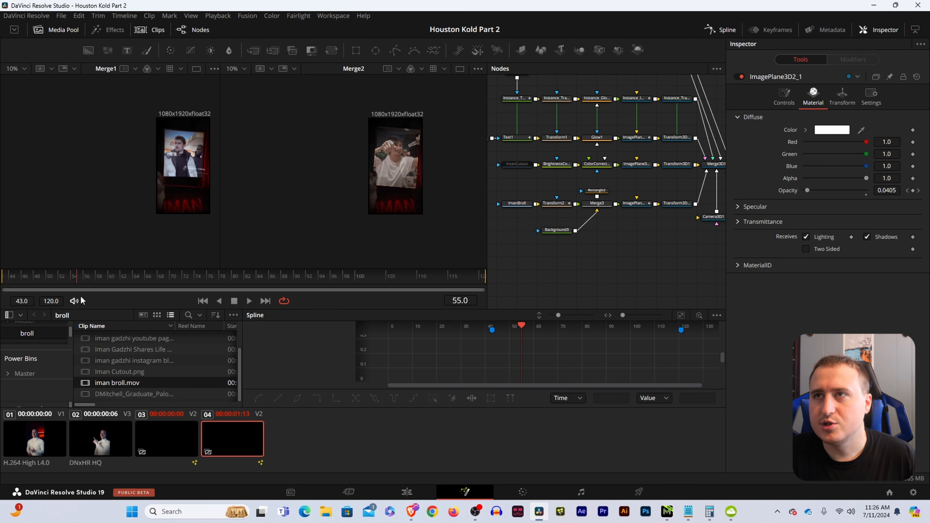
key(Home)
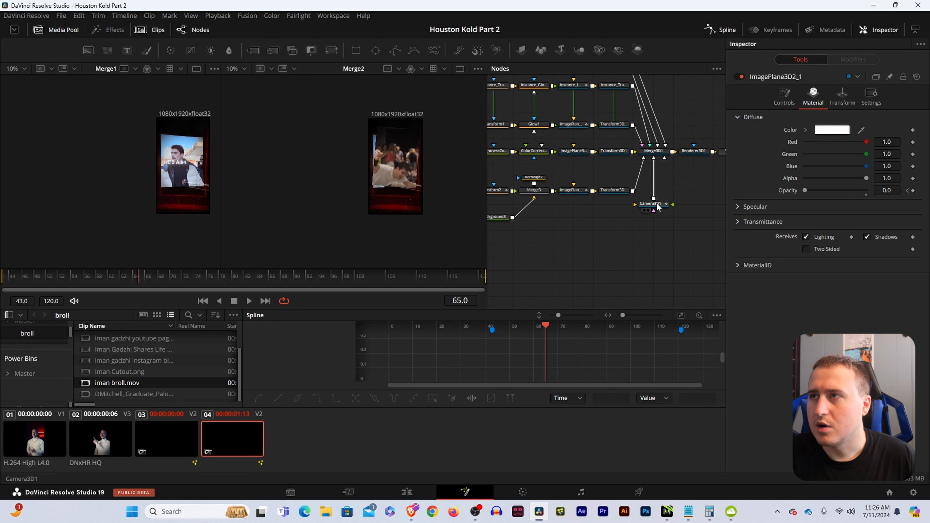
click(655, 205)
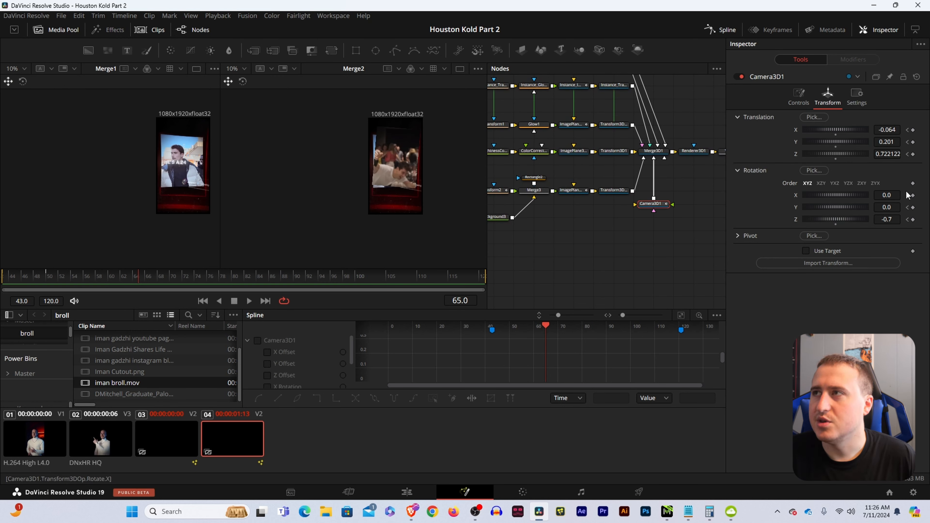
drag(889, 154, 879, 153)
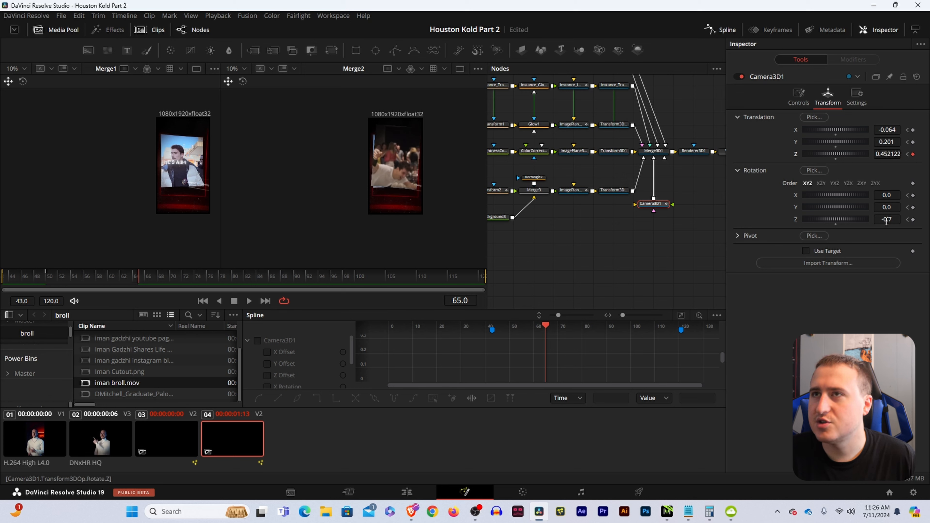
drag(887, 221, 875, 221)
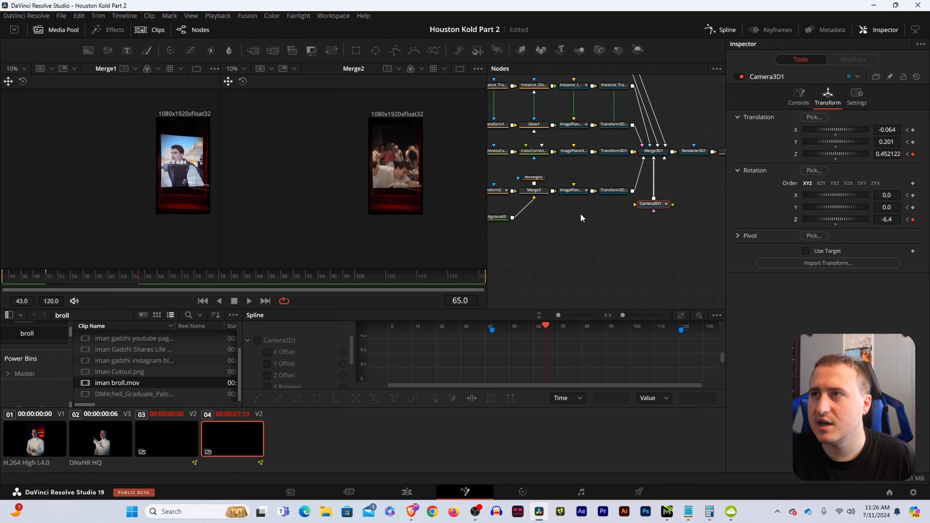
- Temporarily disable ImanBroll to view the underlying reference near frame 73, re-enable it, and review Camera3D1's motion from frame 43 to 120
scroll(601, 214, left, 5)
click(577, 197)
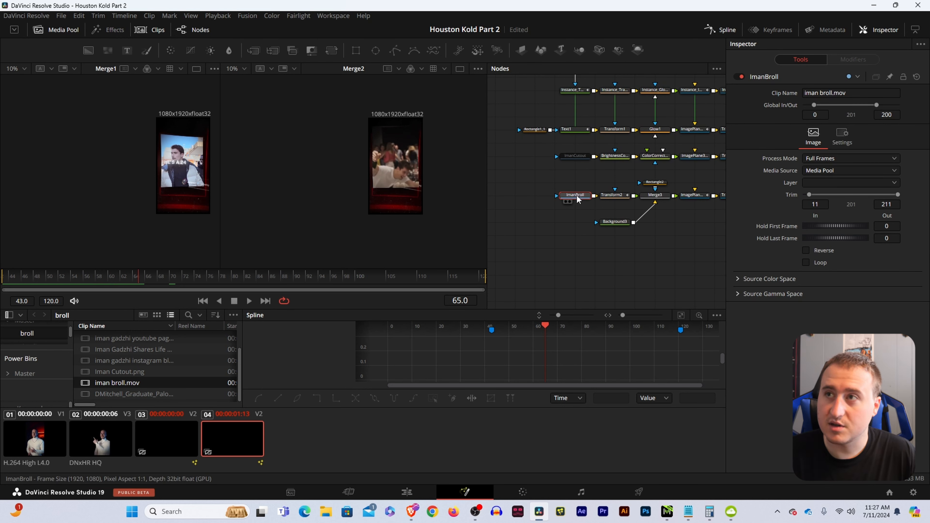
key(ctrl+p)
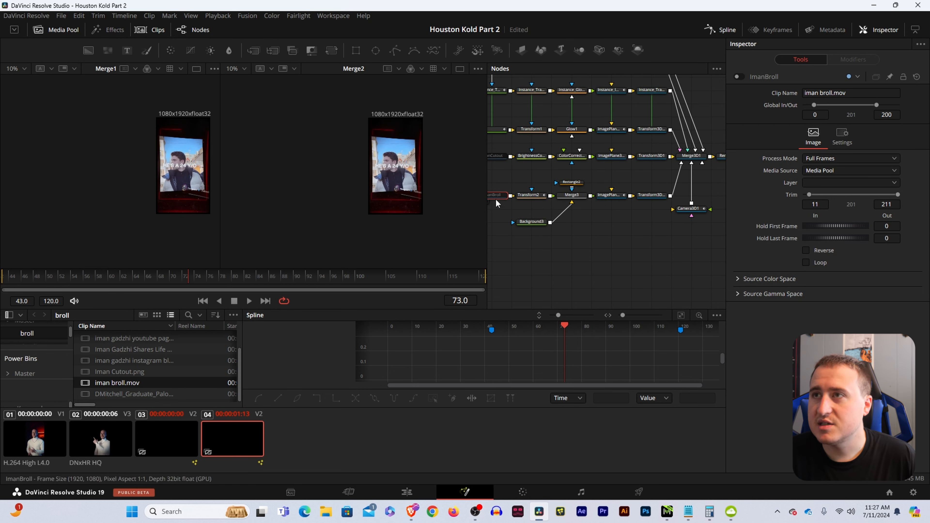
key(ctrl+p)
click(688, 208)
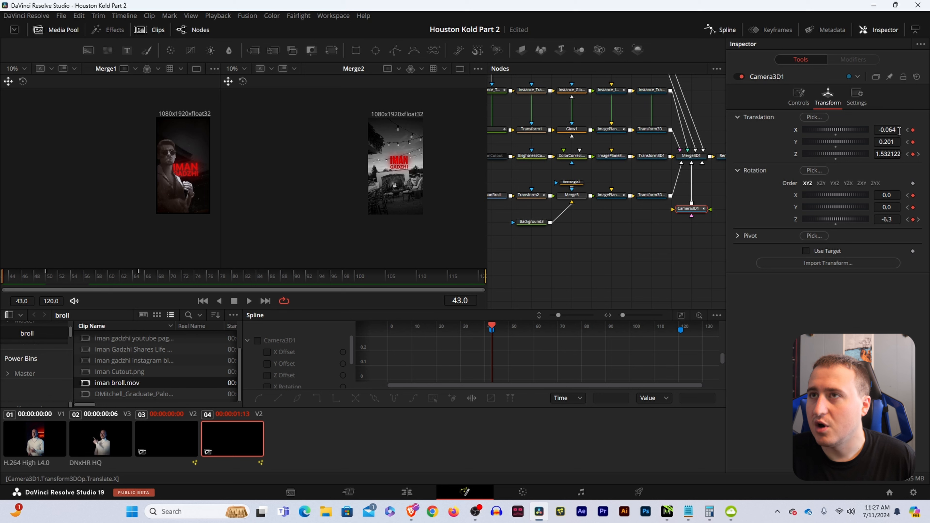
drag(121, 277, 545, 305)
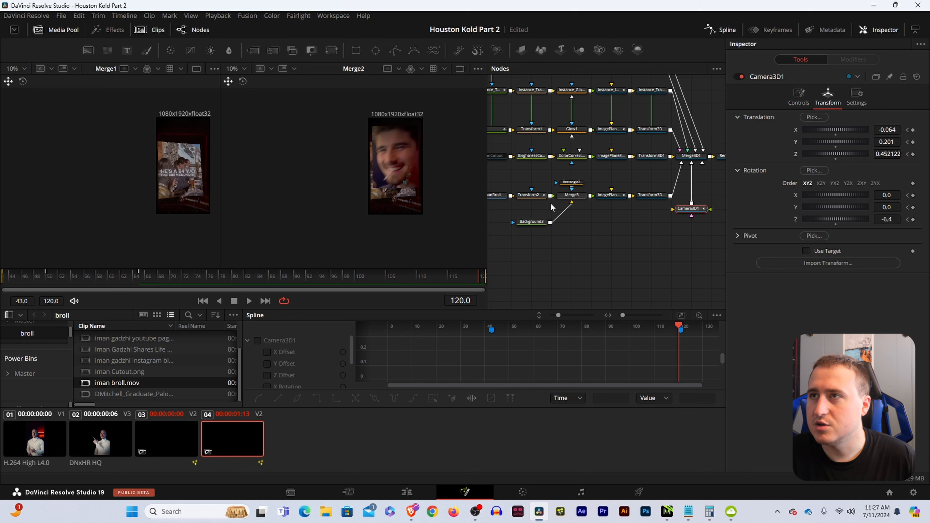
- Locate the reference's ending camera move with ImanBroll temporarily disabled, and keyframe Camera3D1's translation and rotation at frame 112
click(501, 198)
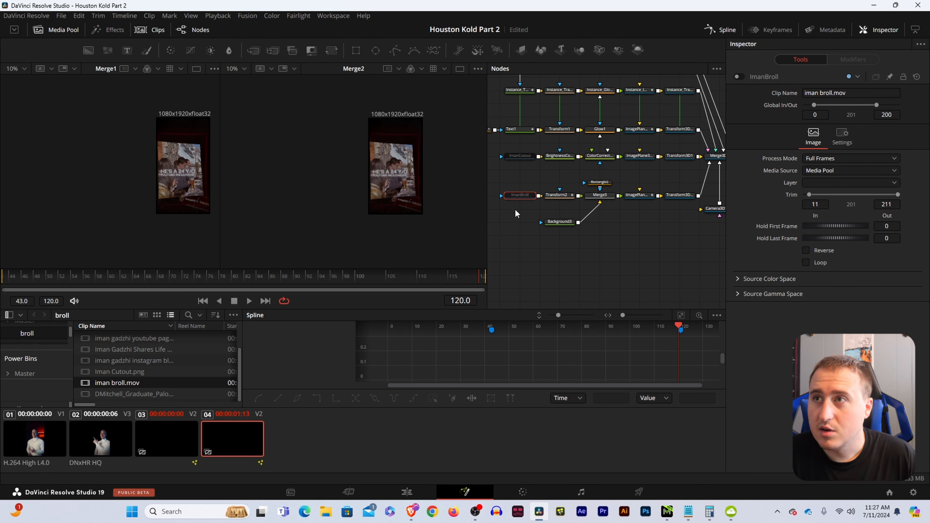
click(436, 279)
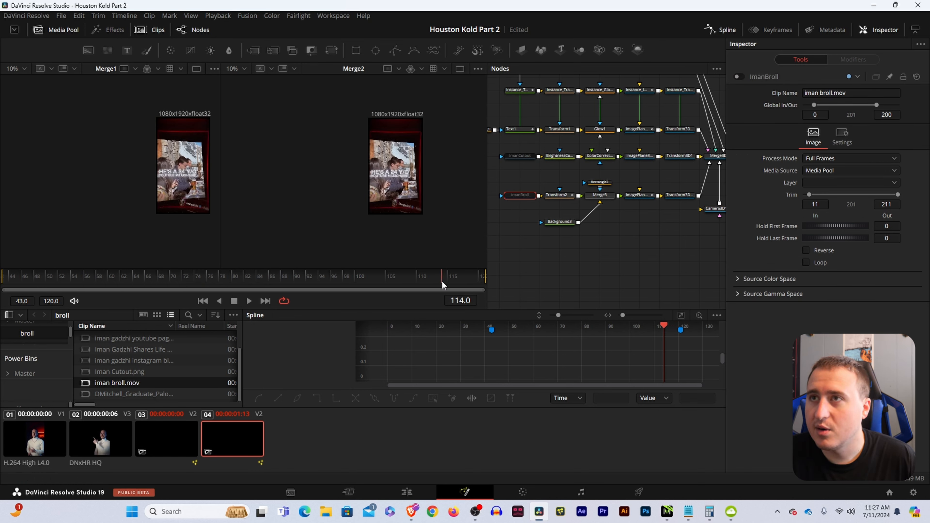
click(715, 209)
click(913, 130)
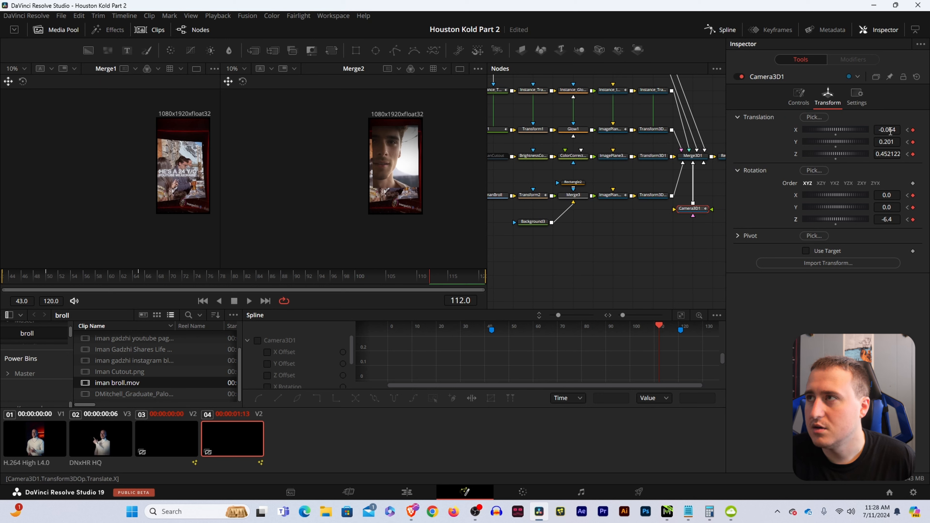
- Adjust Camera3D1's keyframe at frame 112 to translation X 0.005, Y 0.356, Z -0.09787 and Z rotation -10.1
mouse_move(889, 156)
mouse_down()
mouse_move(863, 156)
mouse_move(897, 131)
mouse_move(894, 142)
mouse_up()
drag(889, 219, 877, 220)
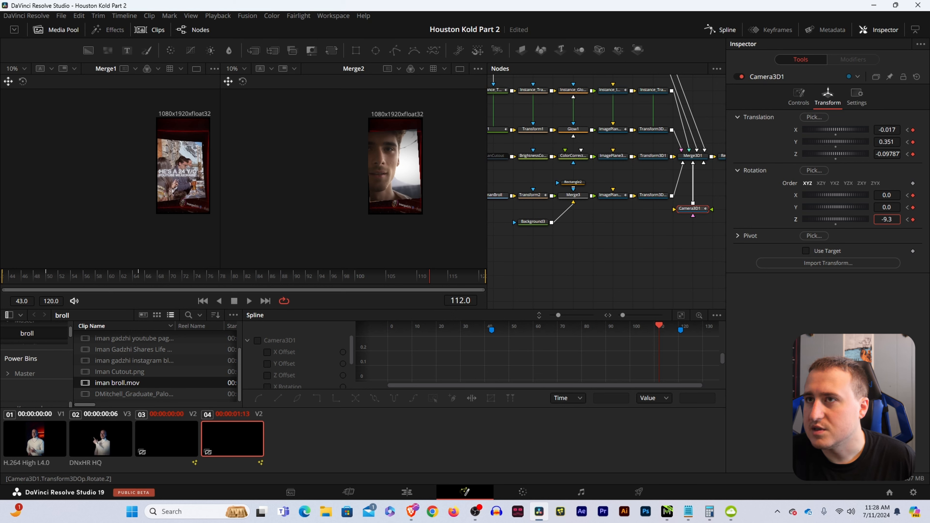
drag(877, 220, 871, 220)
drag(887, 130, 889, 142)
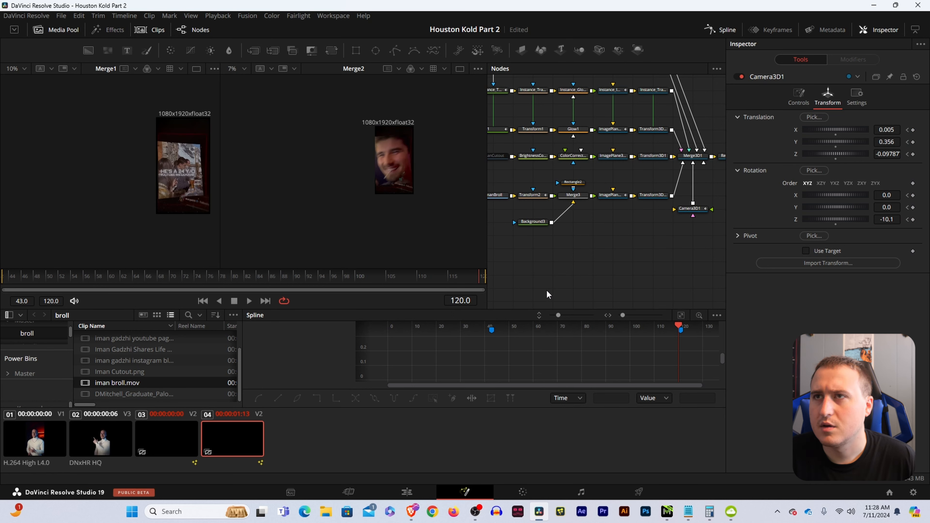
- At frame 99, move Camera3D1 down and shift Background3, Merge3, Rectangle2, Transform2 and ImanBroll left to free space after Merge3
drag(500, 288, 348, 298)
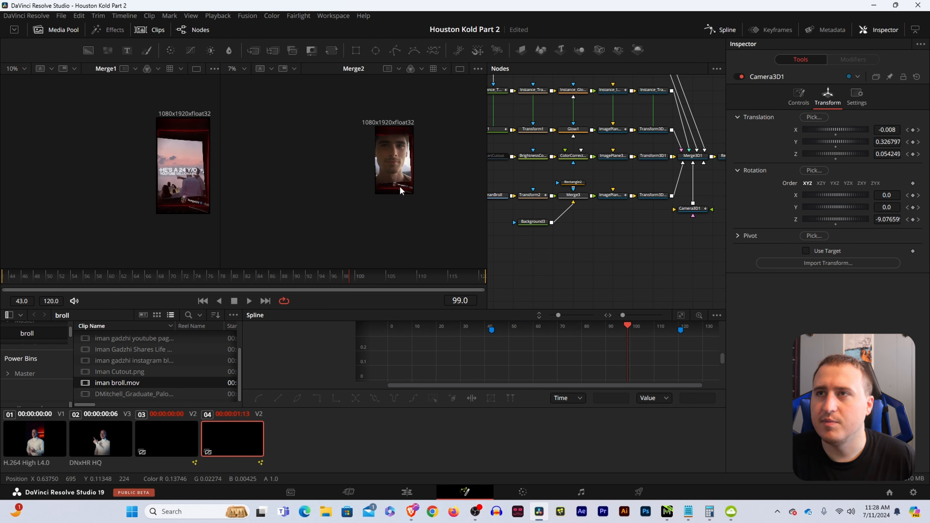
scroll(399, 186, up, 2)
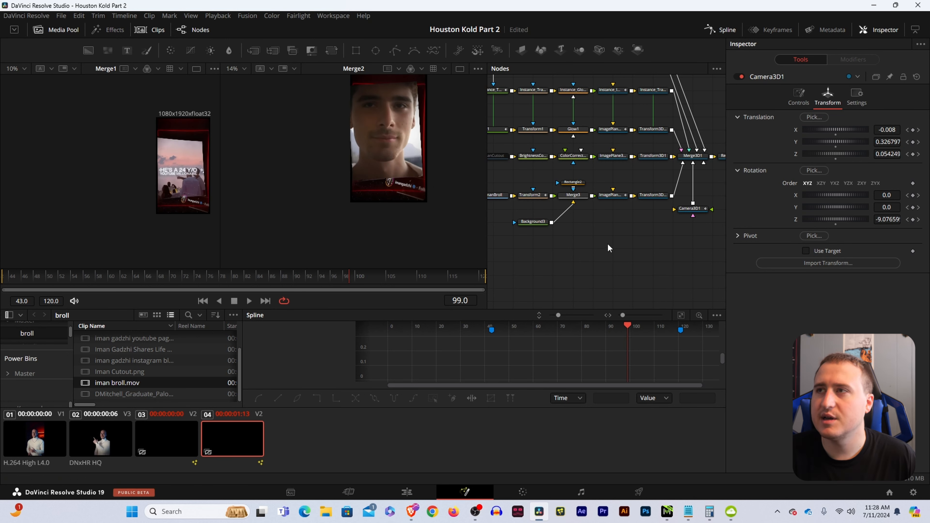
drag(608, 244, 582, 222)
click(635, 200)
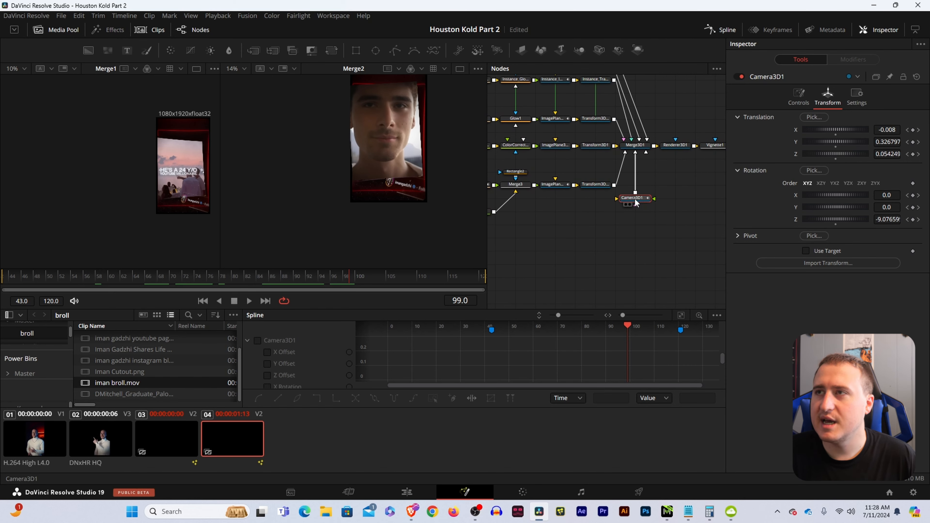
drag(636, 202, 636, 268)
drag(527, 245, 660, 204)
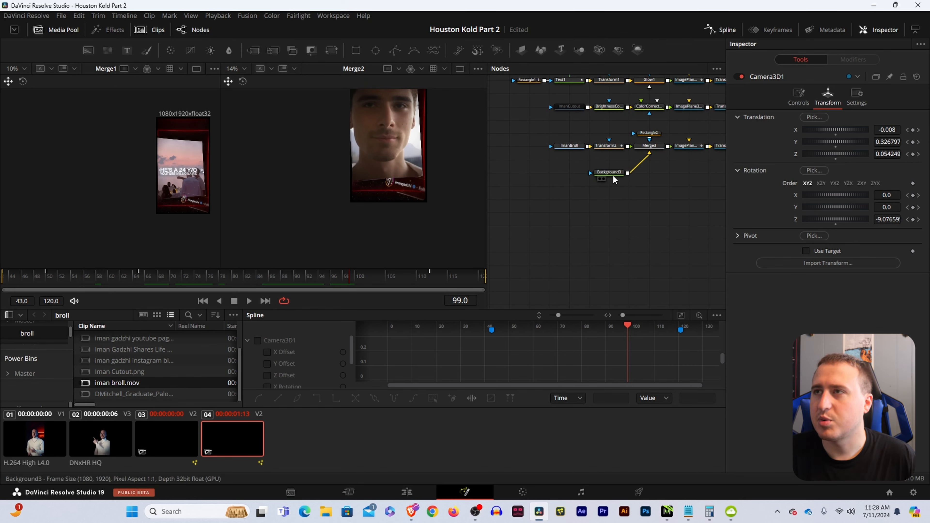
drag(613, 177, 572, 177)
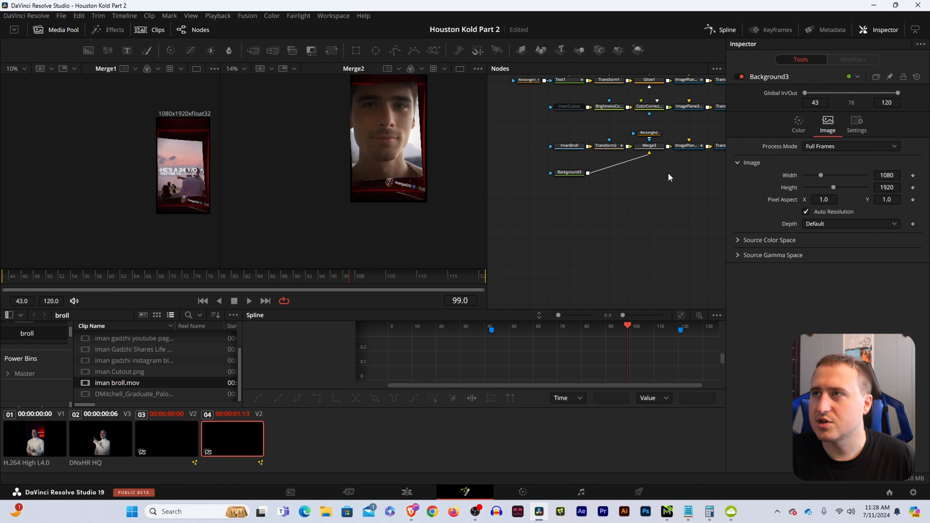
drag(661, 174, 502, 125)
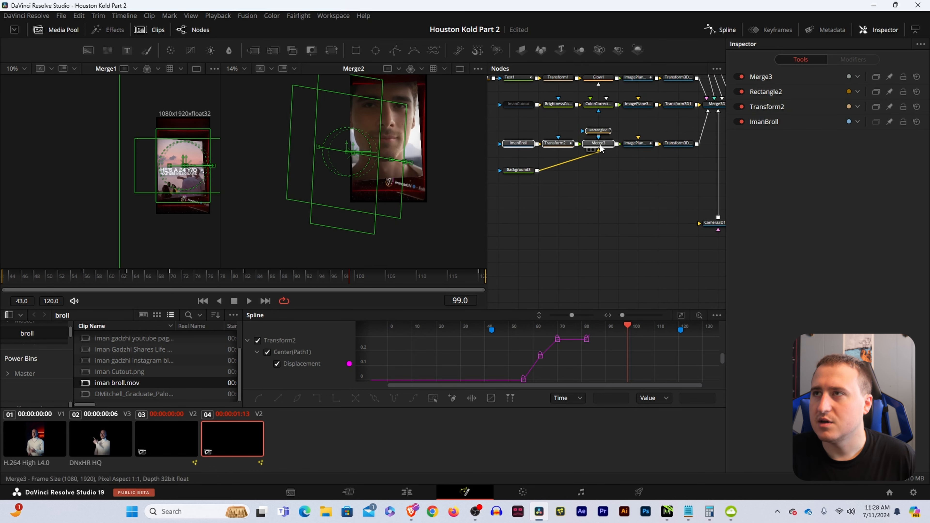
drag(611, 145, 532, 146)
click(570, 212)
drag(569, 216, 672, 213)
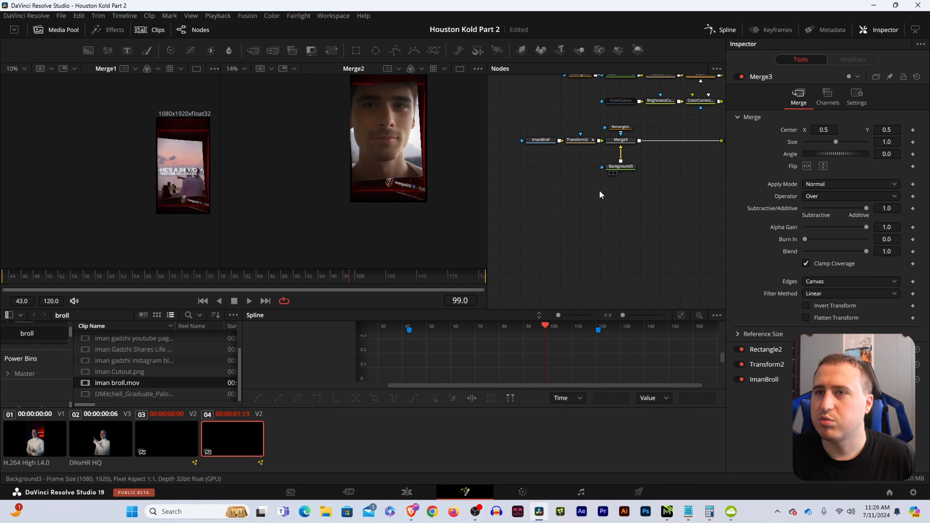
- Merge iman gadzhi instagram black bg.png into the chain after Merge3 and rename its media node Instagram
drag(152, 360, 638, 167)
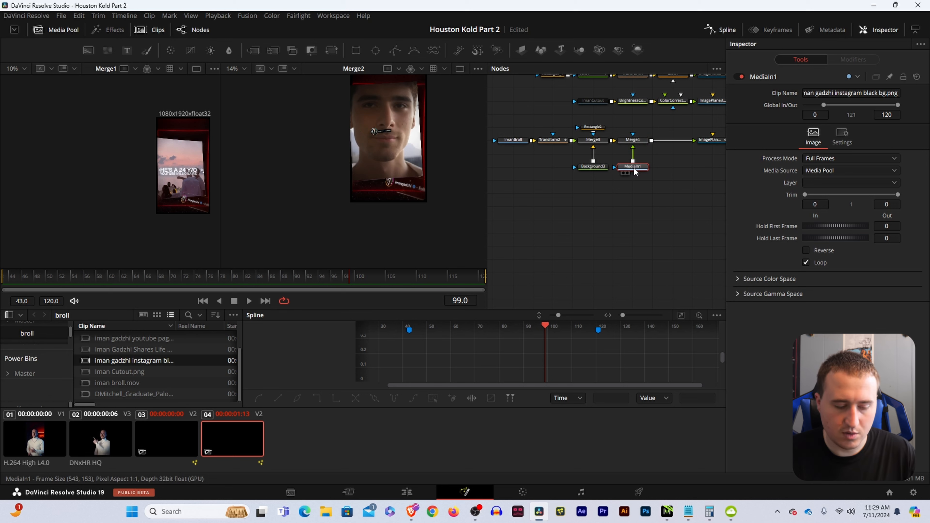
key(F2)
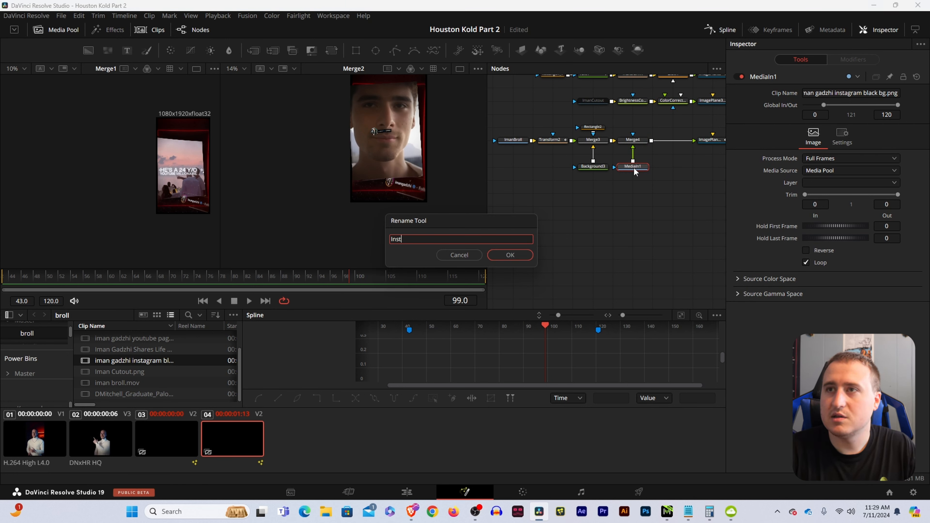
key(Return)
- Inspect the Instagram and Merge4 outputs in the second viewer, and return that viewer to Merge2
key(2)
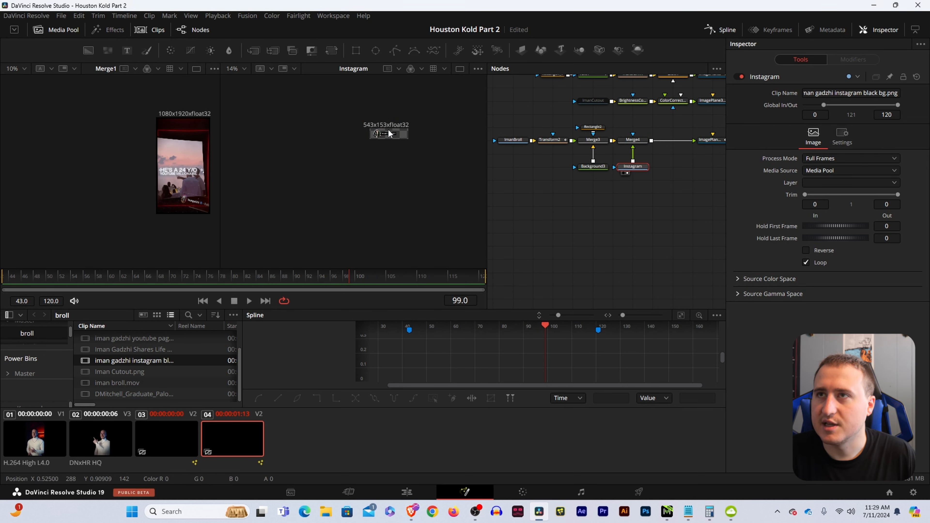
scroll(388, 131, up, 10)
click(646, 250)
drag(622, 183, 580, 188)
click(590, 147)
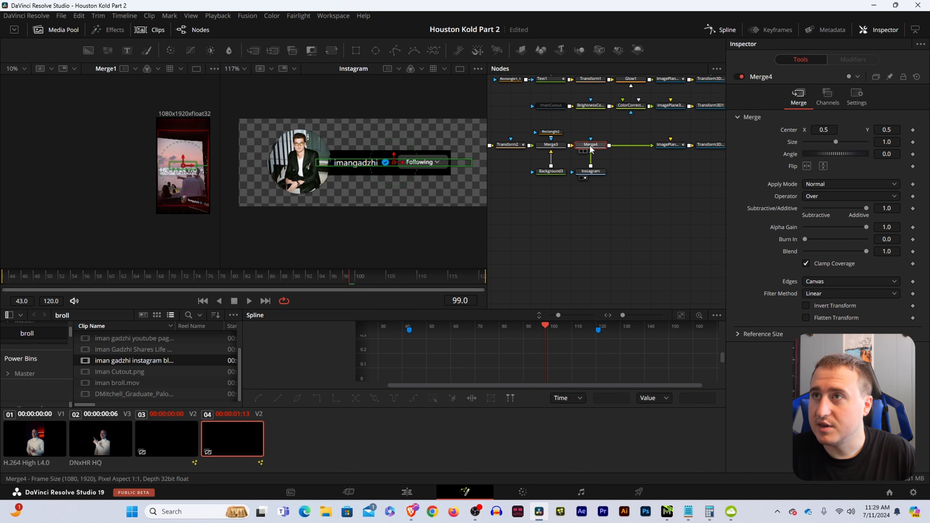
key(2)
scroll(404, 152, down, 10)
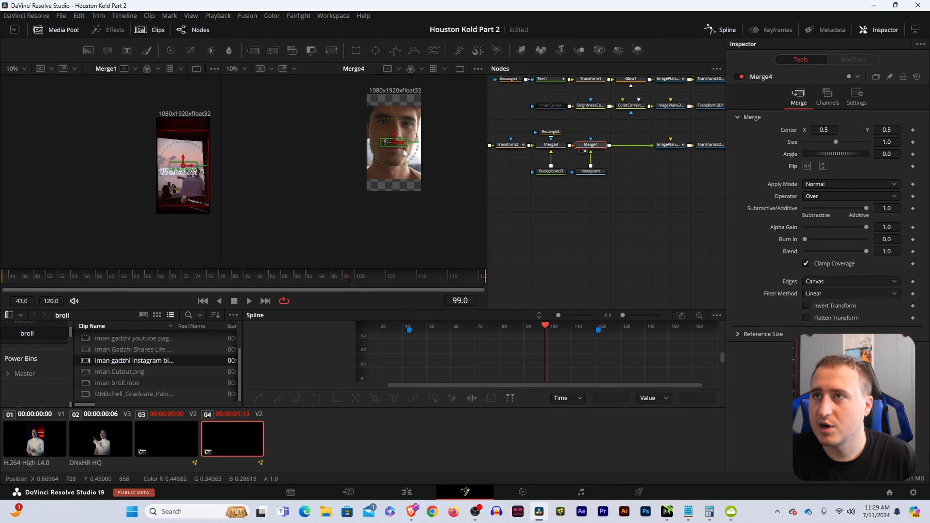
key(2)
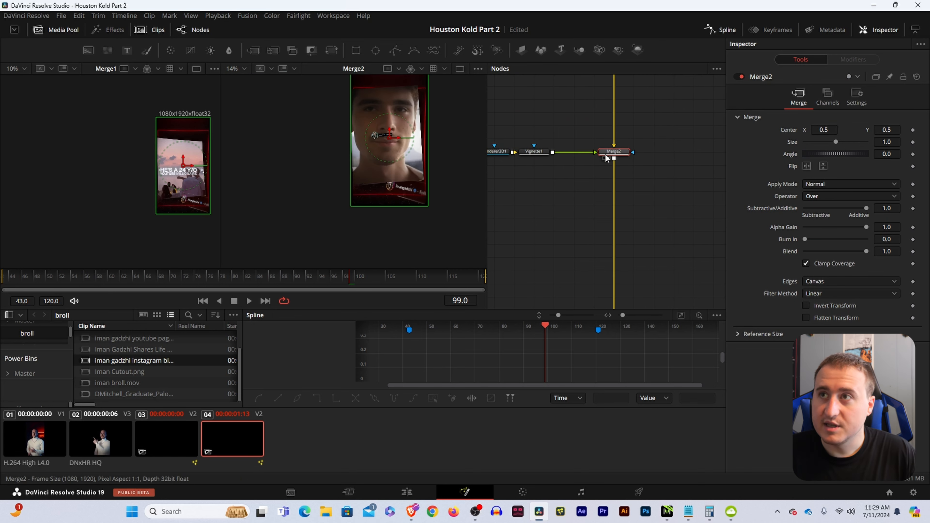
drag(521, 194, 589, 196)
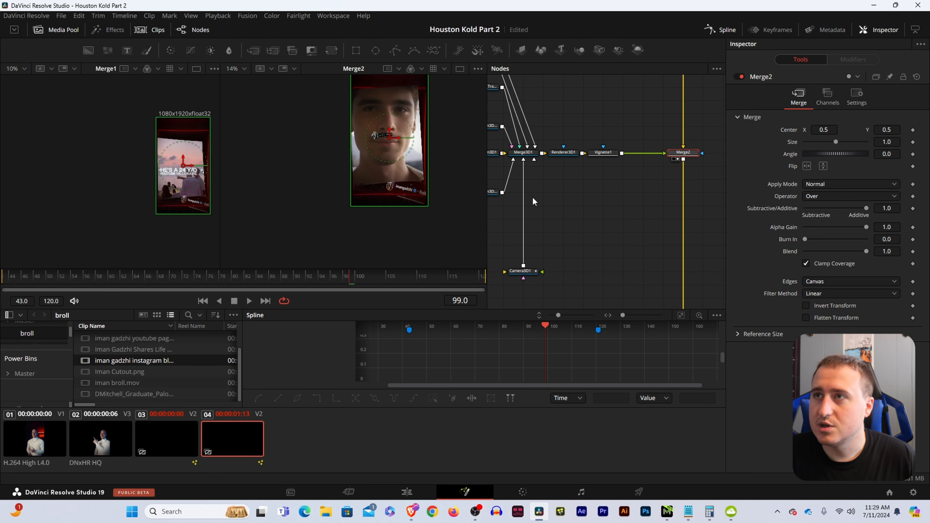
drag(533, 198, 679, 204)
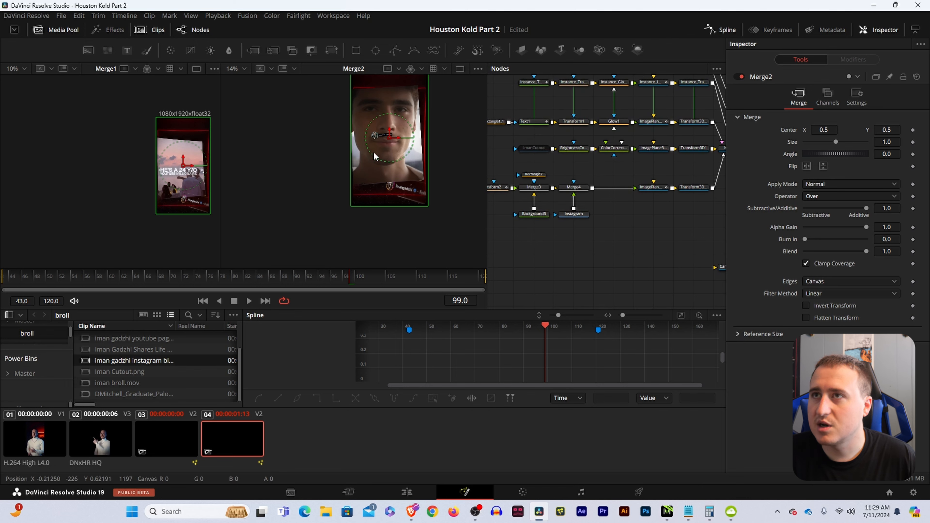
- Move the Instagram node down and insert a DVE node between it and Merge4
click(568, 214)
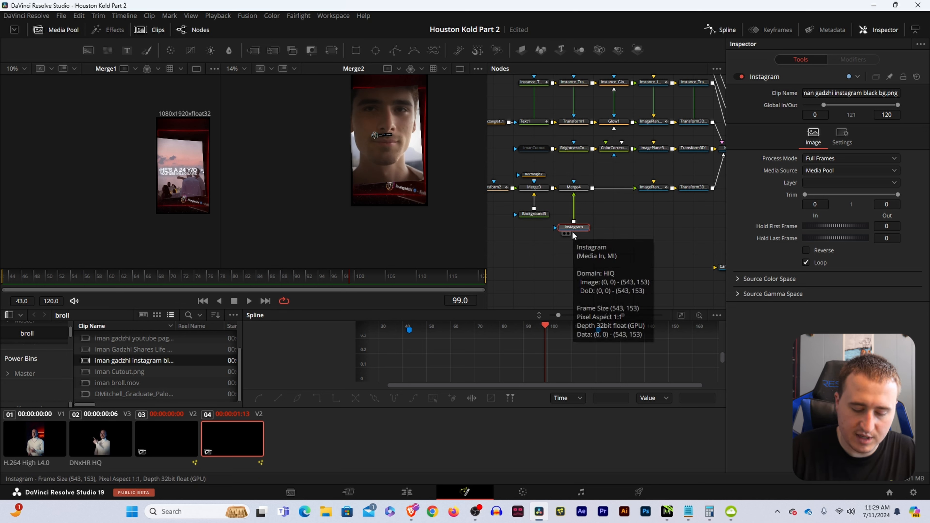
key(shift+space)
text(dve)
key(Return)
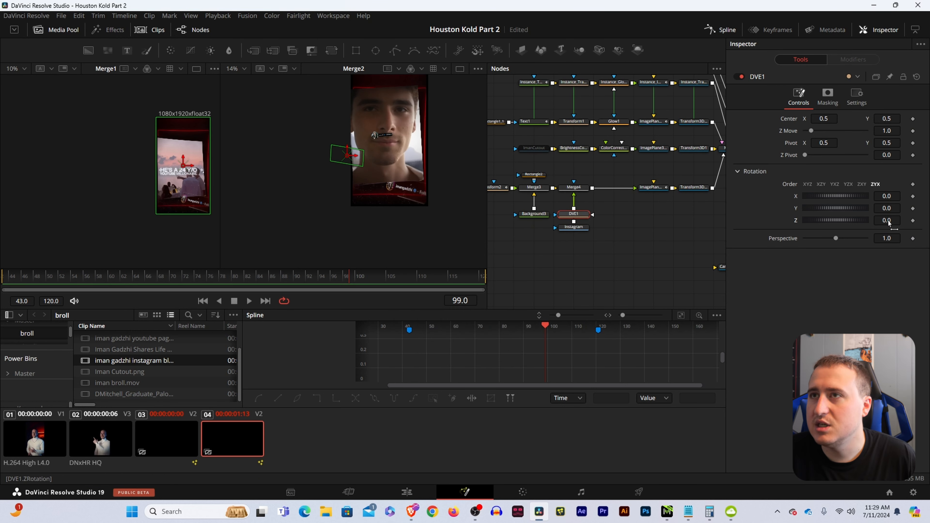
- Set DVE1's Z rotation to -18.8, Y rotation to -28.9, Z Move to 0.28 and center to X 1.721, Y -7.01
drag(889, 220, 828, 221)
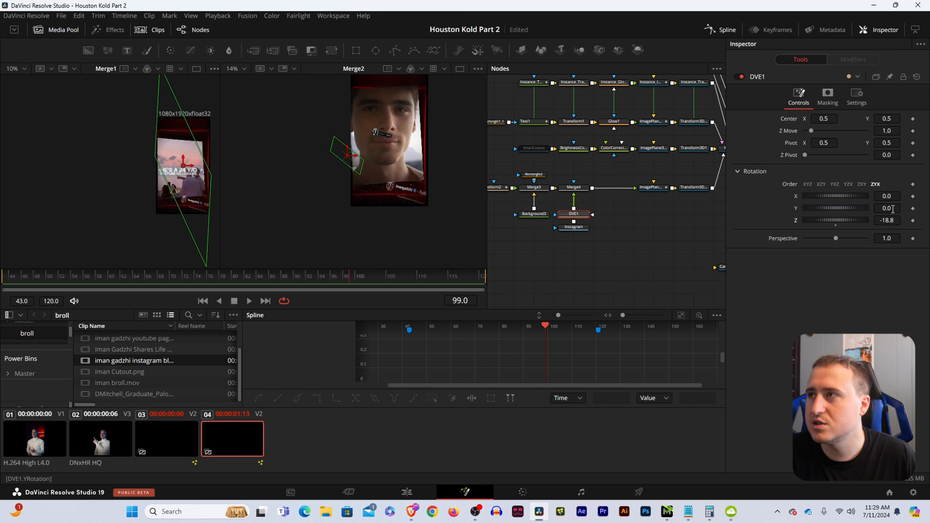
drag(892, 209, 792, 209)
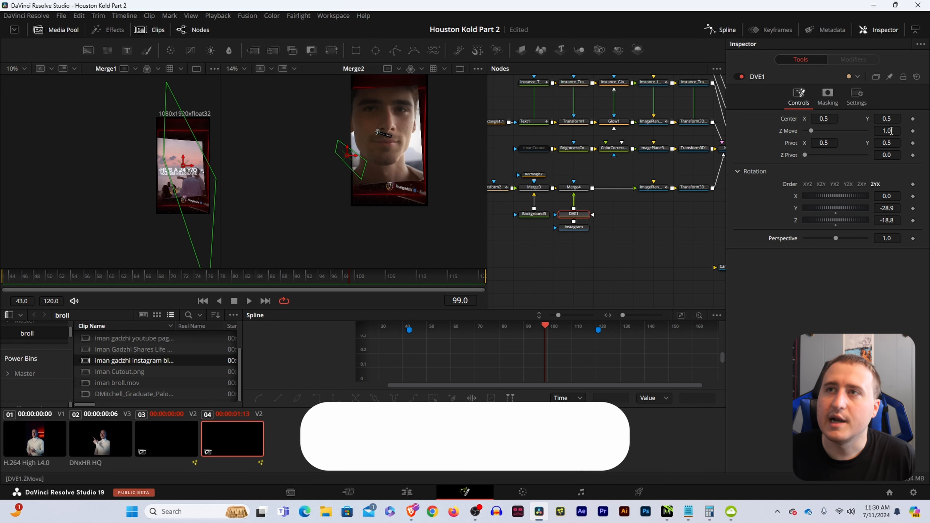
drag(890, 131, 865, 131)
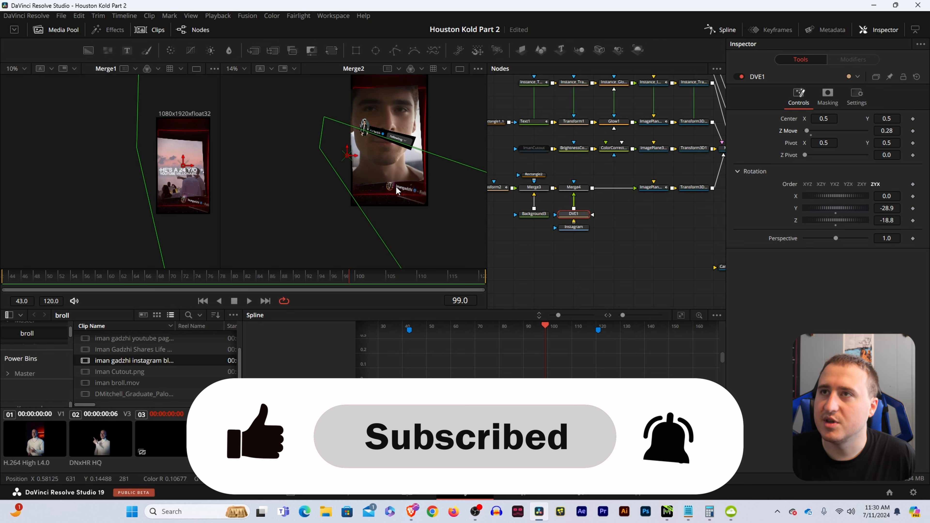
drag(824, 119, 865, 117)
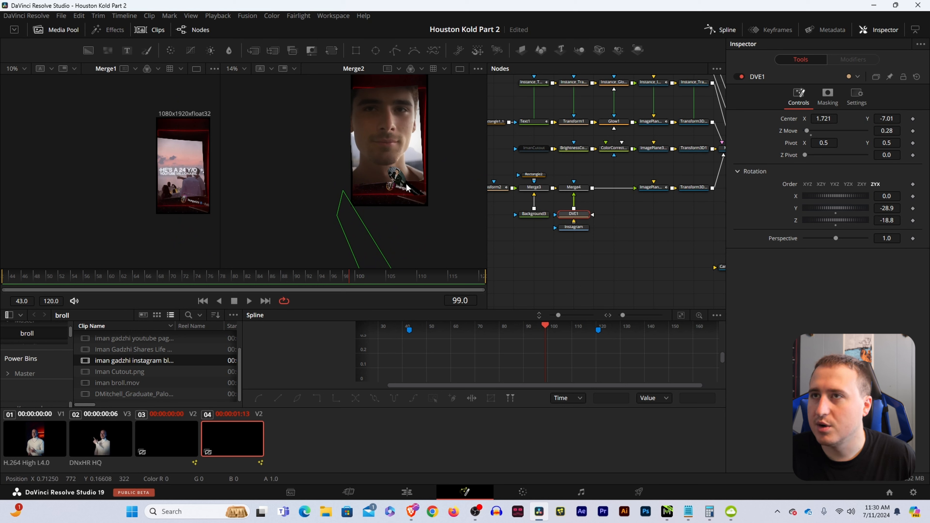
- Refine DVE1 with X rotation -94.0, Y rotation 7.8, perspective 1.65 and center X 1.687, Y -6.004
scroll(404, 187, up, 5)
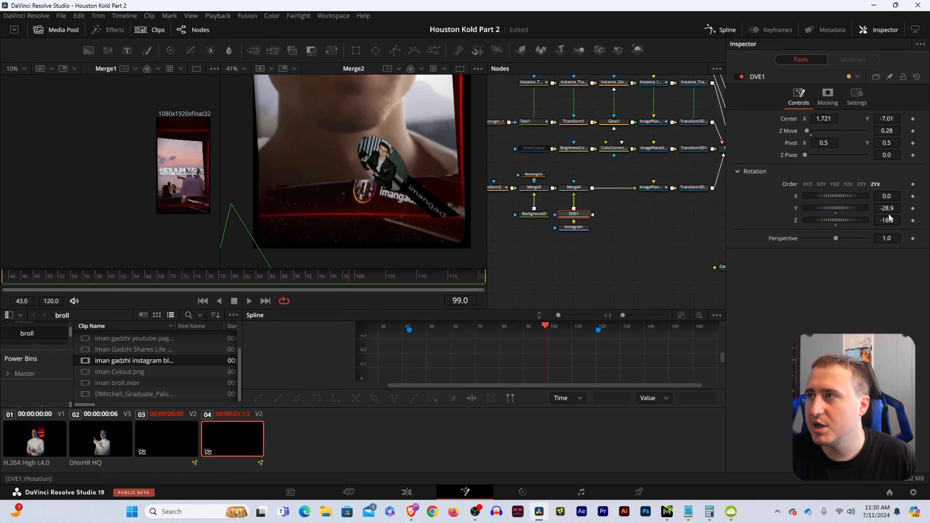
double_click(795, 208)
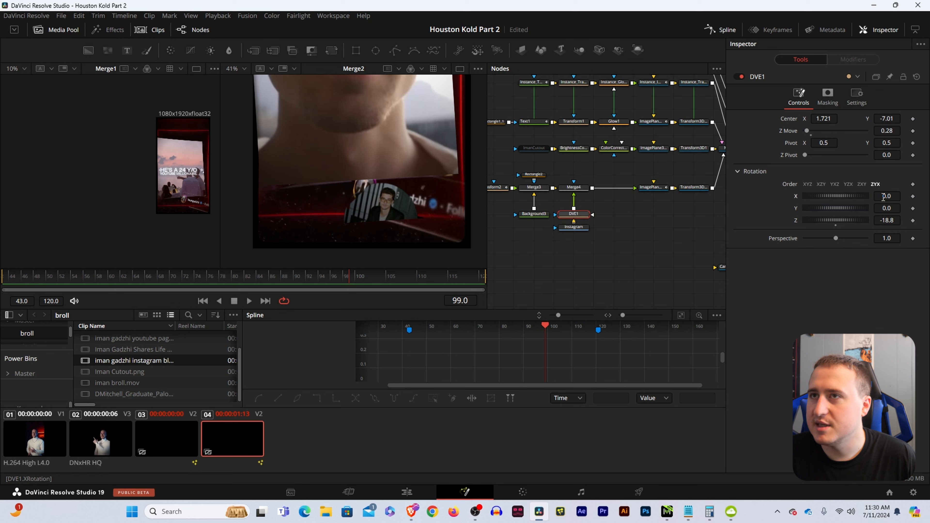
drag(886, 196, 839, 197)
drag(887, 119, 913, 119)
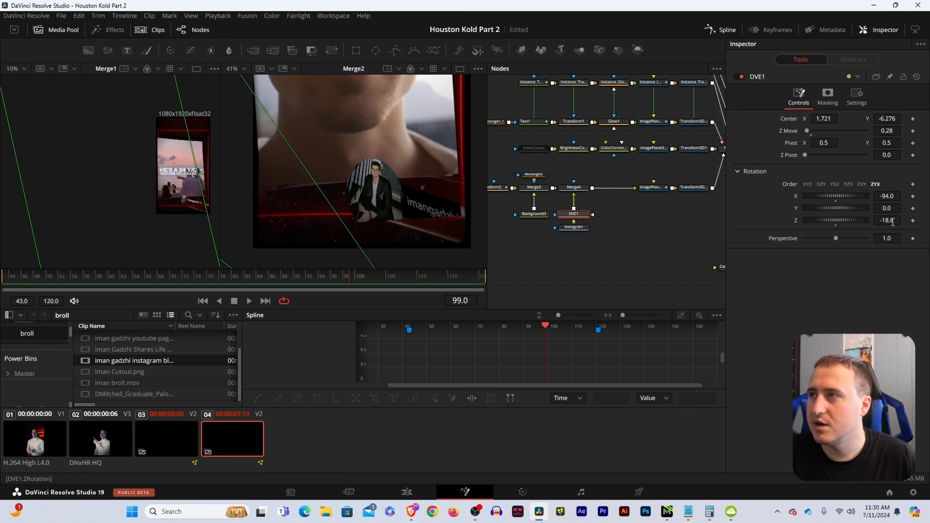
mouse_move(890, 208)
mouse_down()
mouse_move(868, 208)
mouse_move(902, 208)
mouse_up()
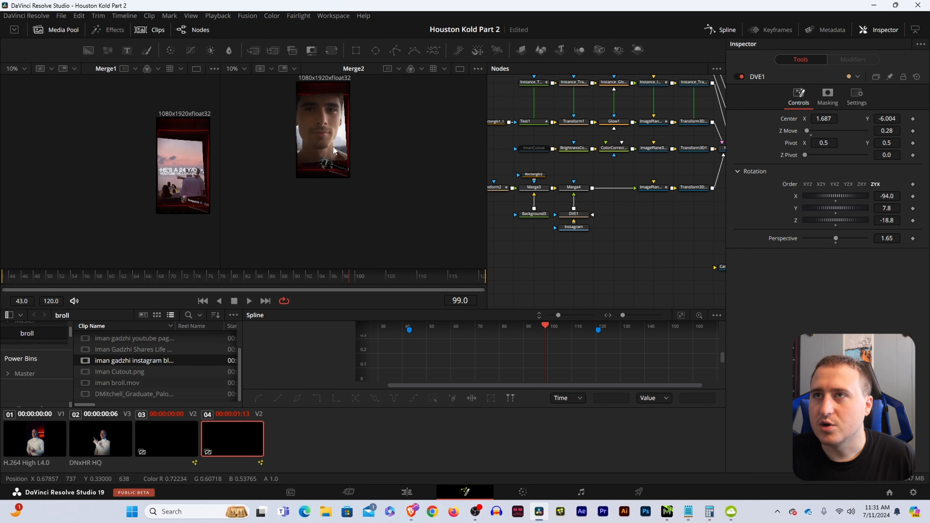
- Compare the Instagram graphic's placement with the reference at frames 99 and 63
scroll(329, 131, up, 2)
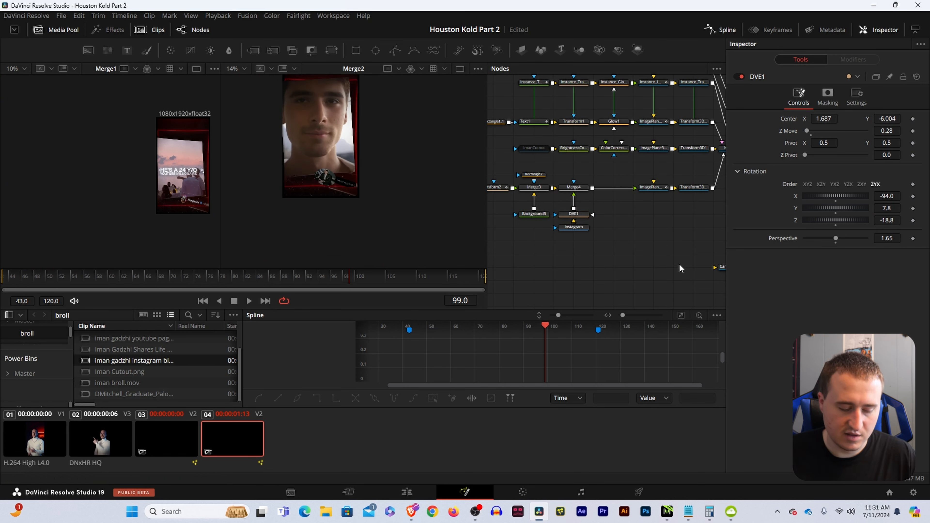
mouse_move(646, 237)
mouse_down()
mouse_move(610, 239)
mouse_move(638, 239)
mouse_up()
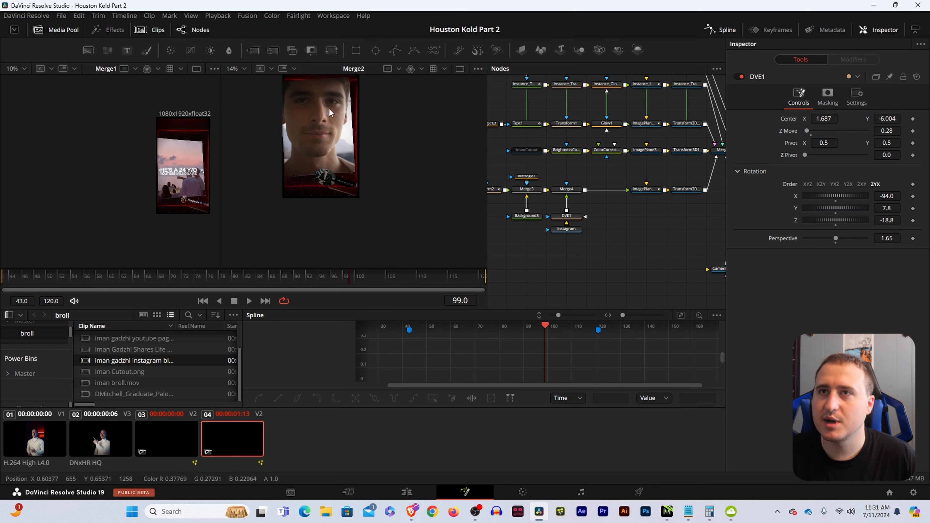
scroll(327, 107, down, 1)
drag(315, 277, 129, 271)
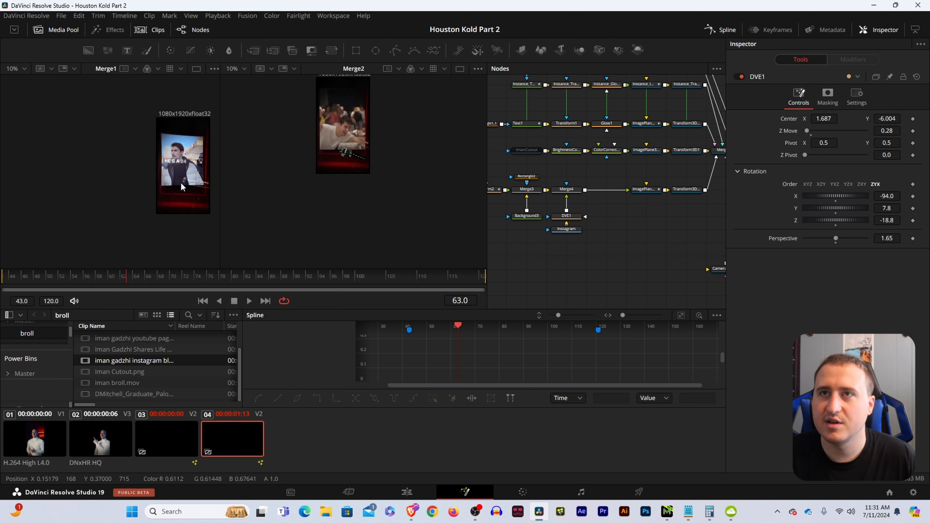
scroll(356, 109, up, 2)
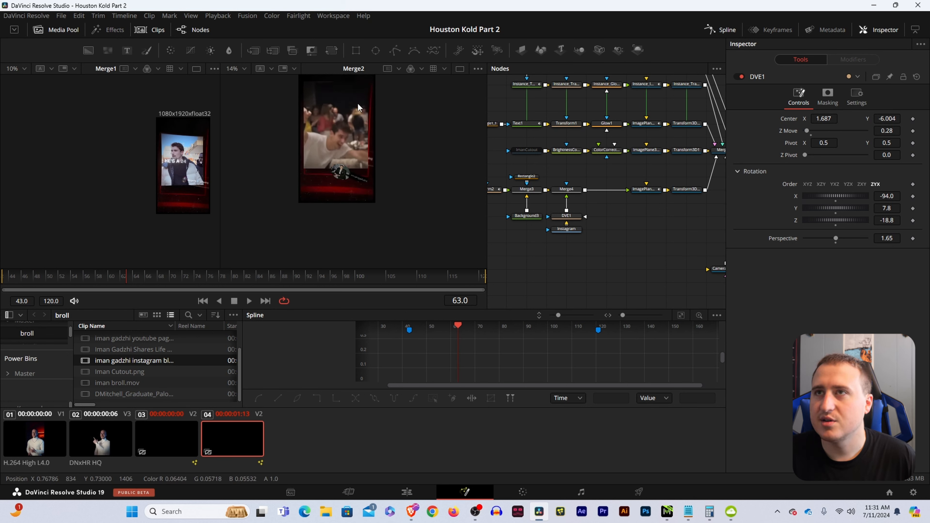
drag(355, 108, 397, 184)
- Add a Background node merged with Merge4's output ahead of the image plane, and place the pair beneath the broll chain
drag(594, 252, 660, 163)
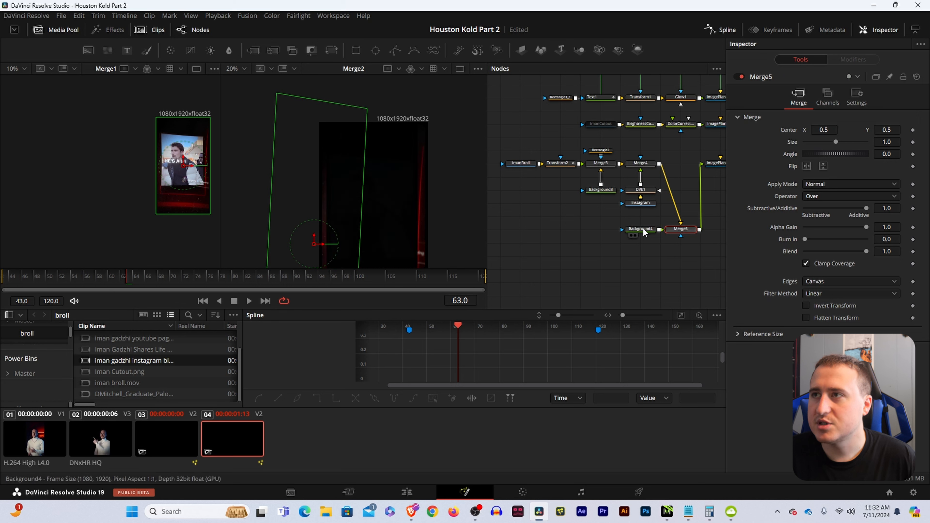
drag(711, 226, 529, 231)
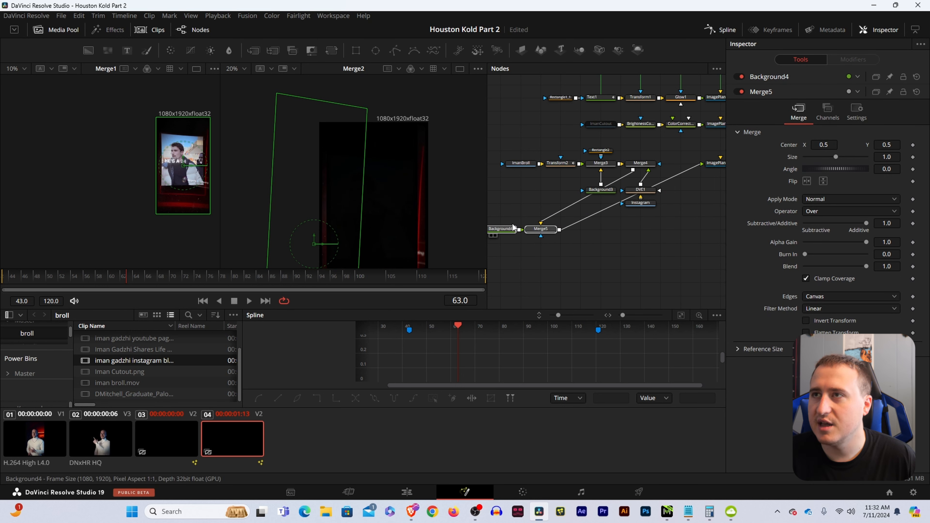
- Reposition Background3 directly above the ImanBroll node and shift DVE1 beneath Merge3
click(604, 194)
drag(592, 191, 523, 188)
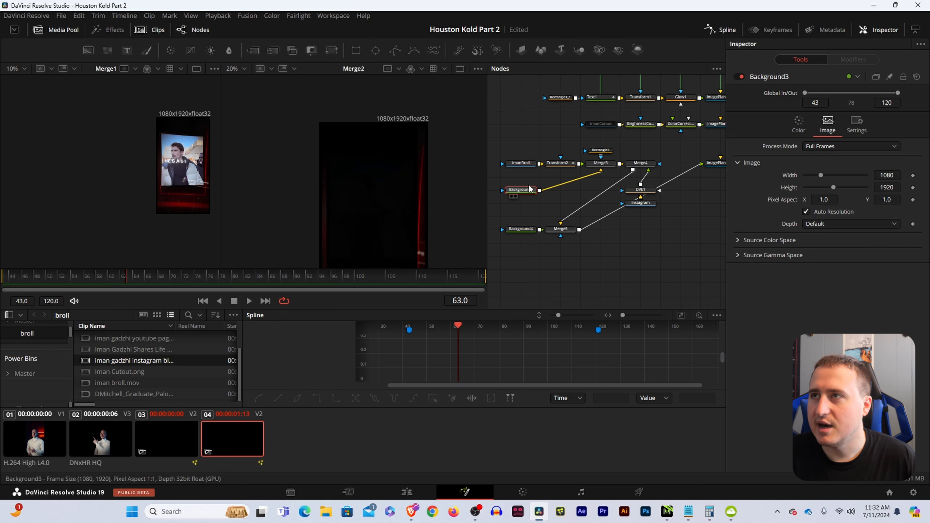
click(641, 190)
drag(642, 190, 602, 190)
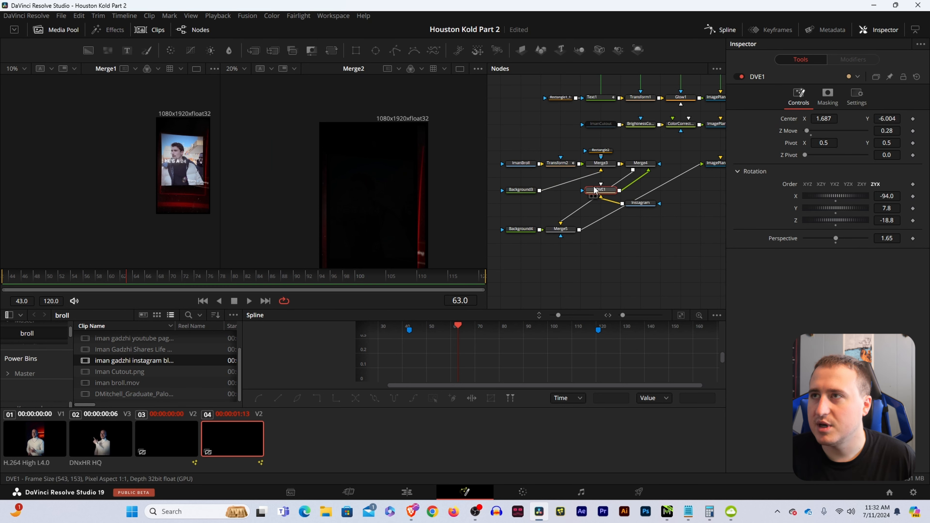
click(644, 207)
click(526, 194)
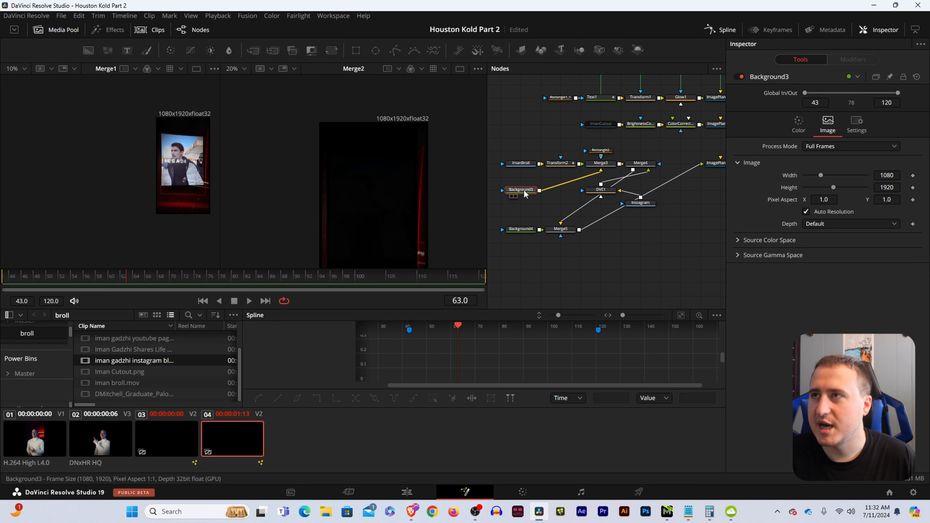
drag(526, 194, 526, 148)
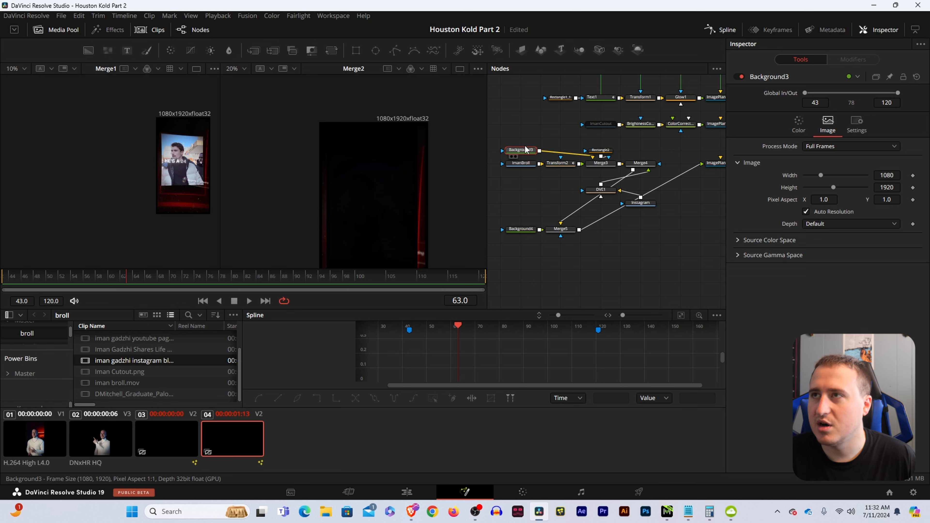
- Line up Instagram and DVE1 in a row beneath ImanBroll and Transform2, with Background4 and Merge5 in the row below
drag(601, 190, 561, 177)
click(641, 203)
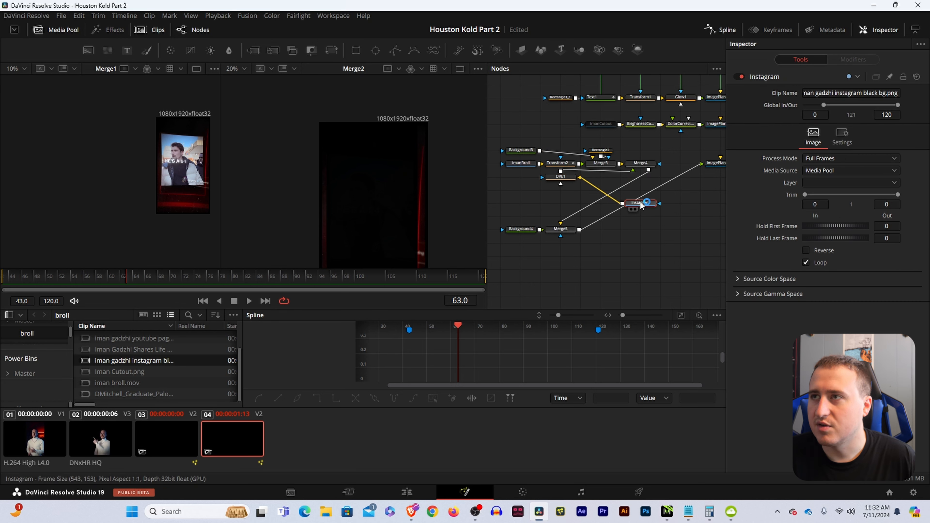
drag(641, 204, 521, 183)
drag(513, 221, 566, 195)
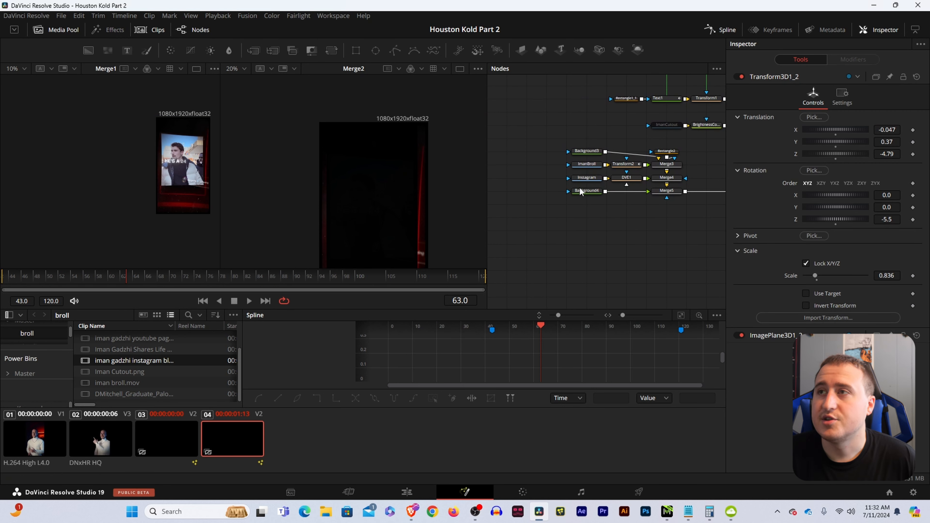
- Make Background4 solid red by setting its red value to 1.0
click(589, 192)
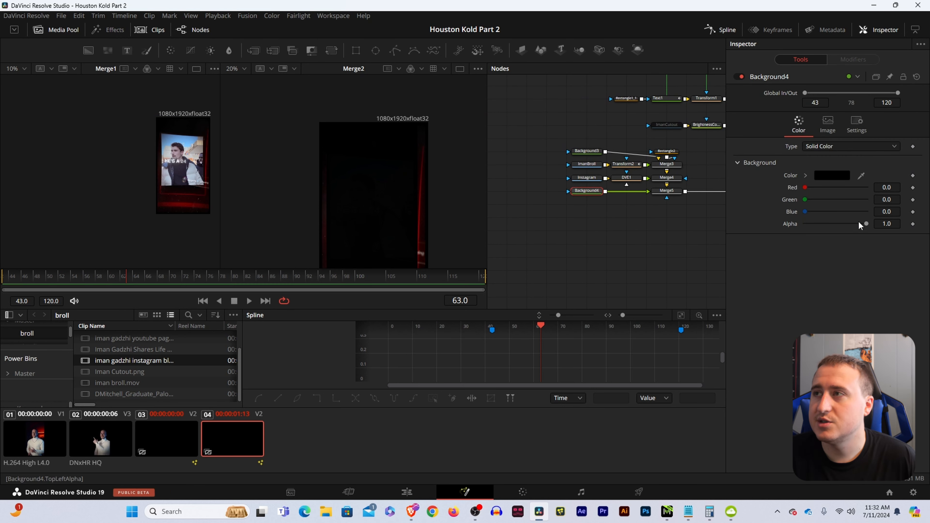
drag(805, 187, 868, 187)
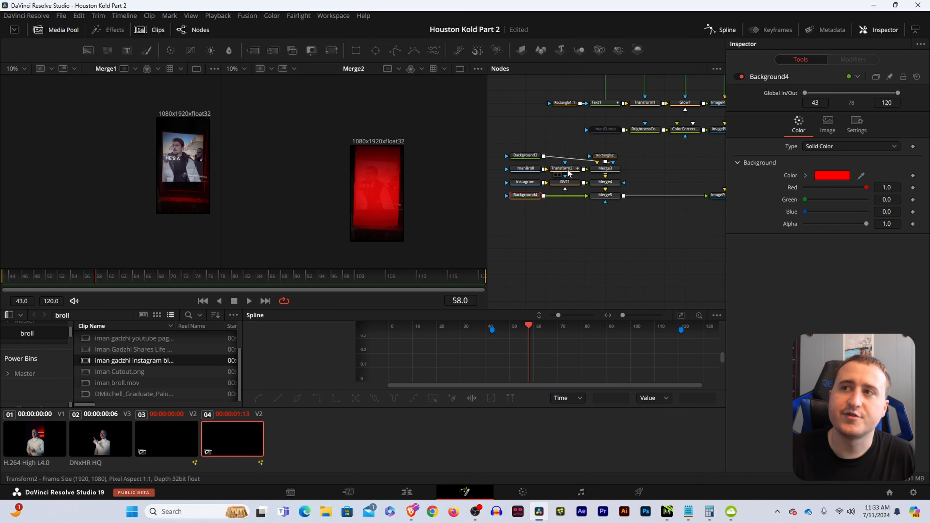
- Paste a copy of the Transform2 node between Background4 and Merge5
click(569, 174)
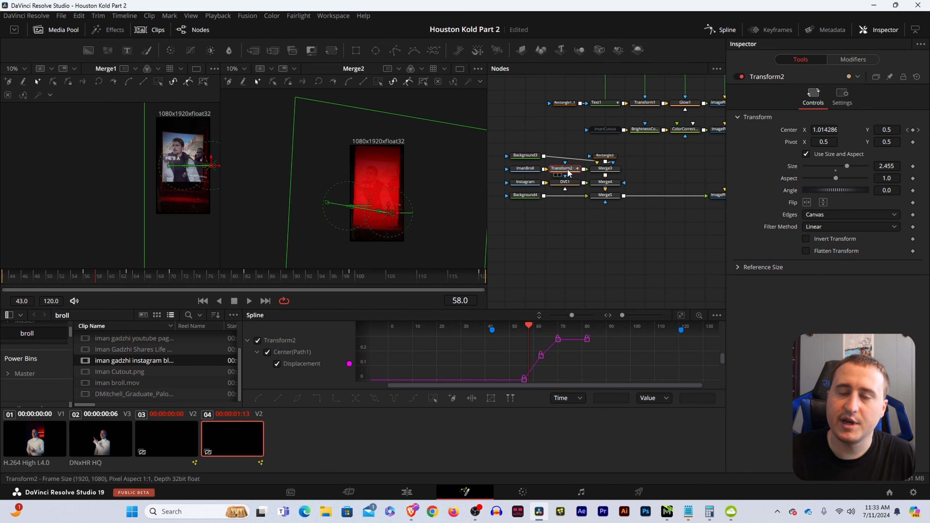
click(527, 198)
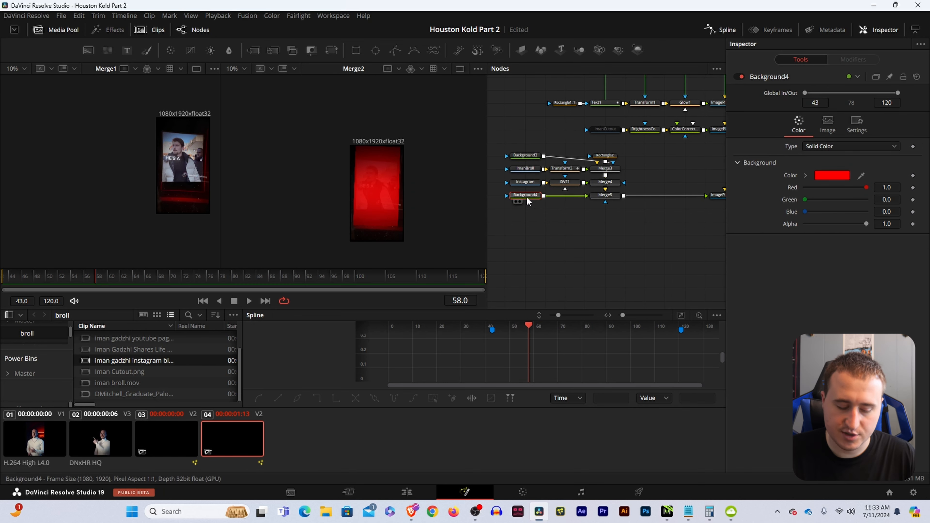
key(ctrl+v)
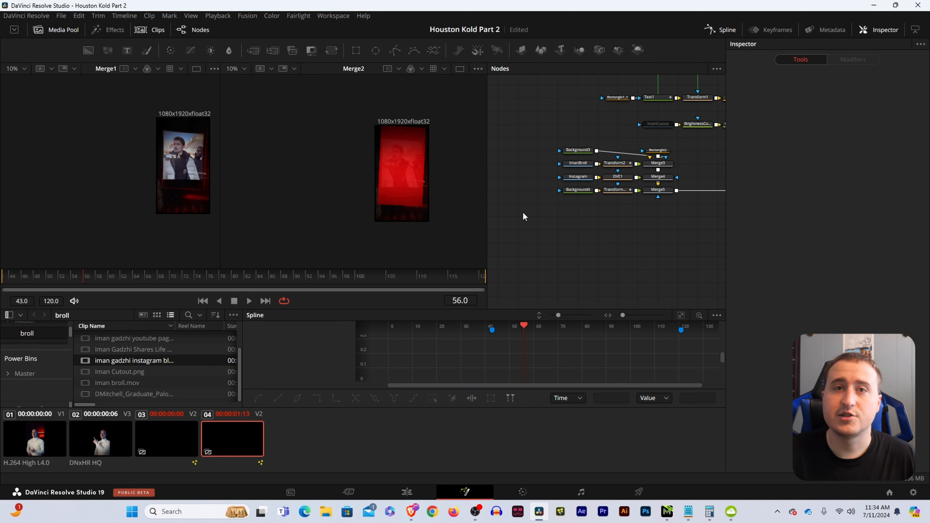
- Add a Rectangle mask to Merge5 and set its width to 1.0 and height to 0.763
drag(366, 52, 656, 192)
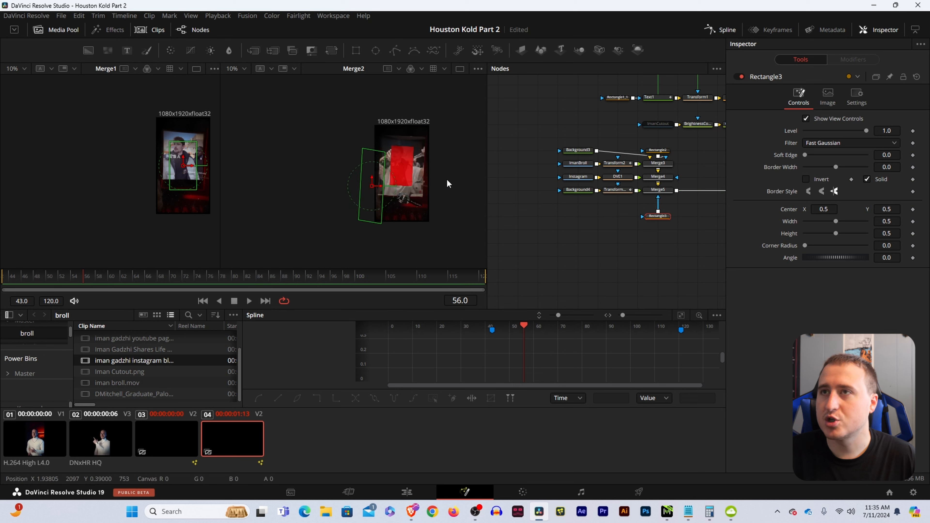
scroll(405, 163, up, 2)
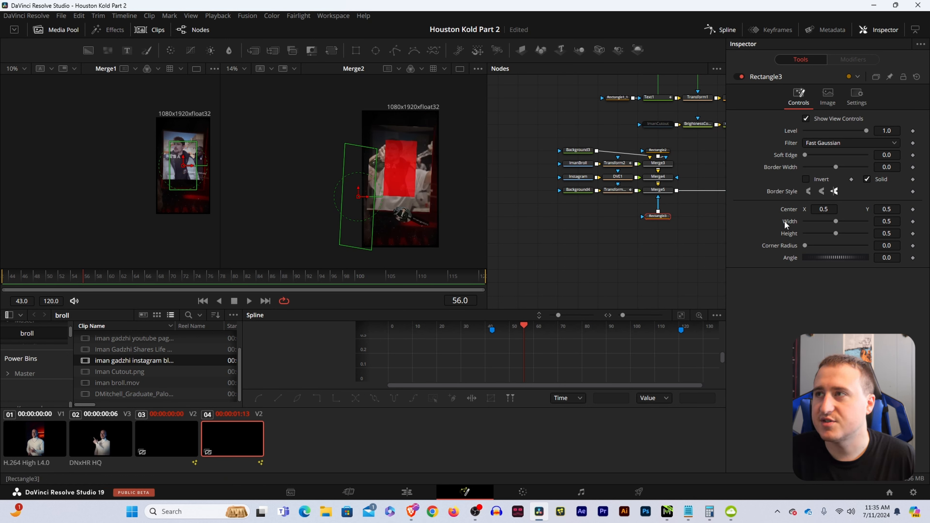
drag(884, 221, 902, 234)
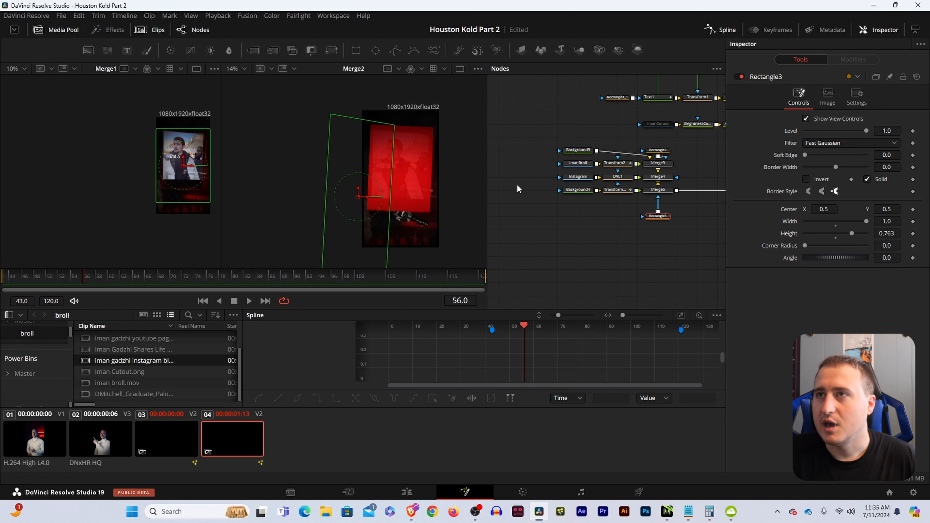
- Turn off Solid on the Rectangle3 mask and set its border width to 0.019 to make an outline
scroll(418, 155, up, 2)
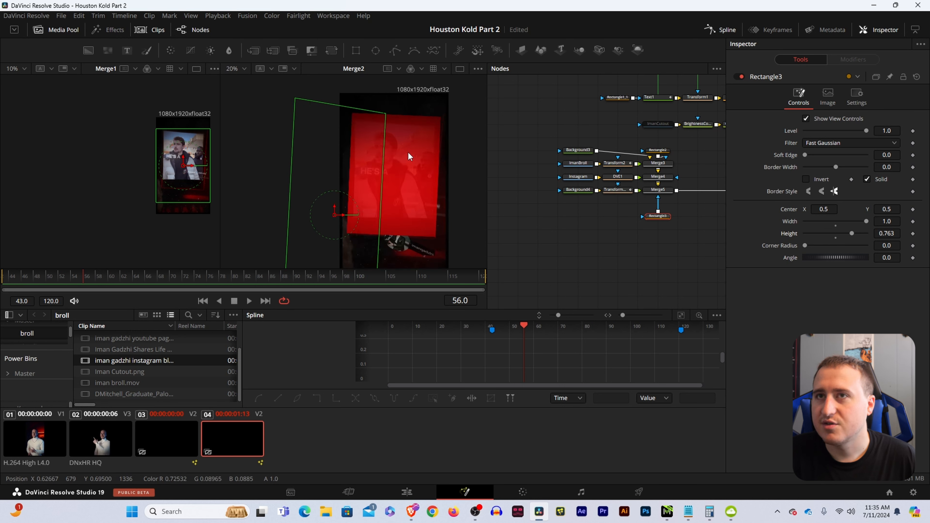
scroll(409, 152, down, 2)
click(867, 179)
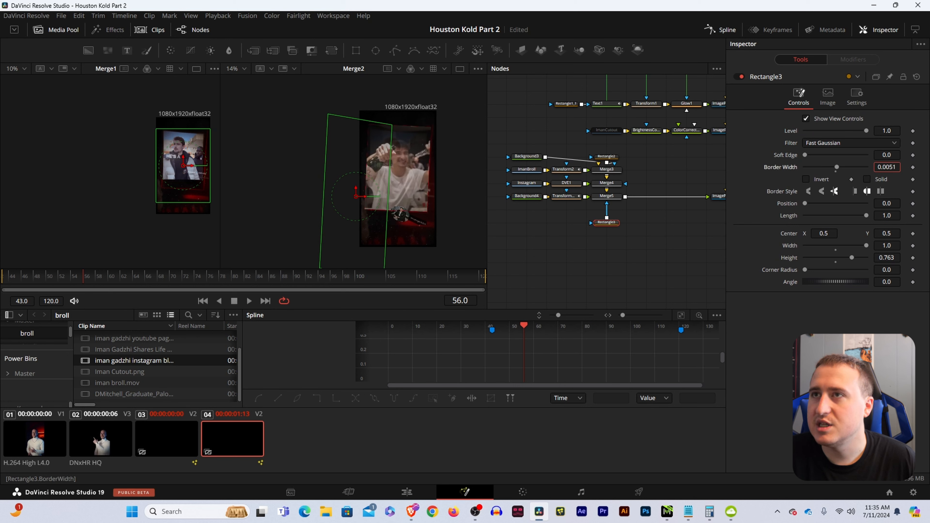
drag(888, 167, 892, 167)
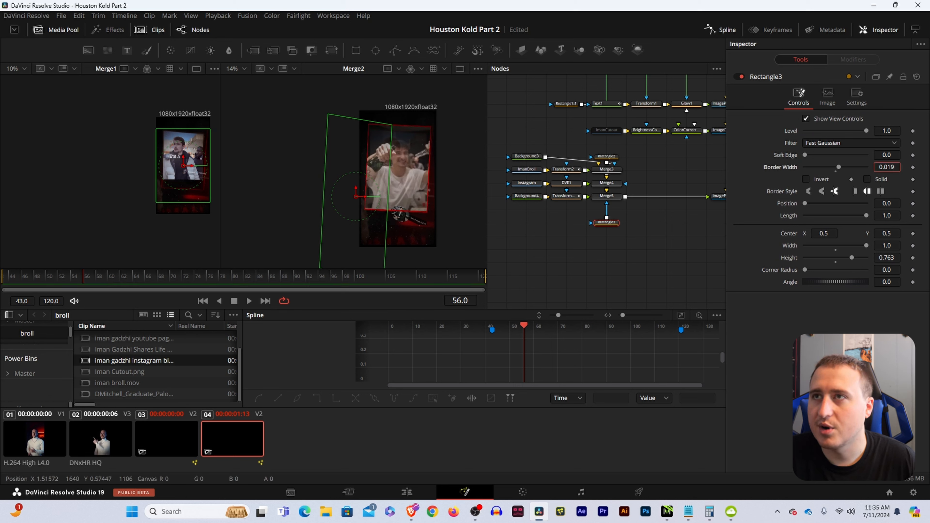
- Increase the Rectangle3 mask's height to 0.948 so the red border extends beyond the video
scroll(292, 121, up, 2)
scroll(186, 138, up, 6)
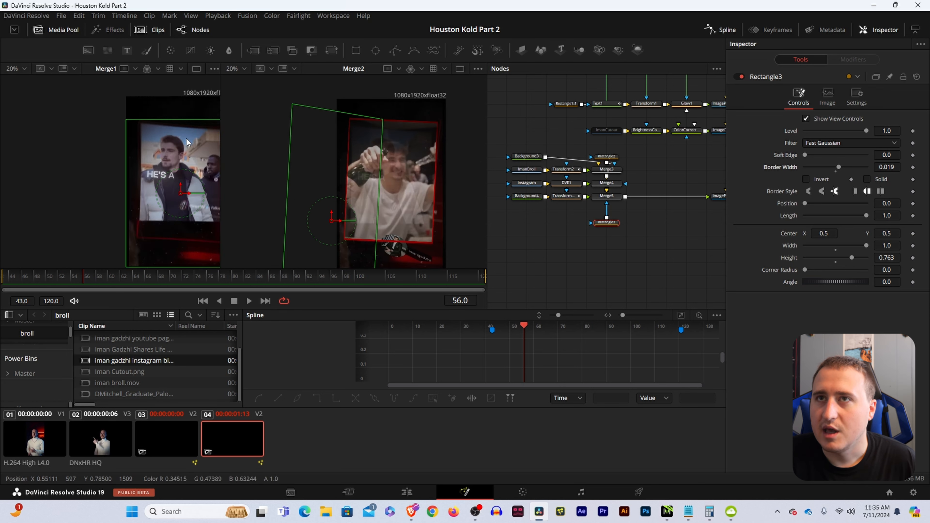
drag(200, 188, 98, 177)
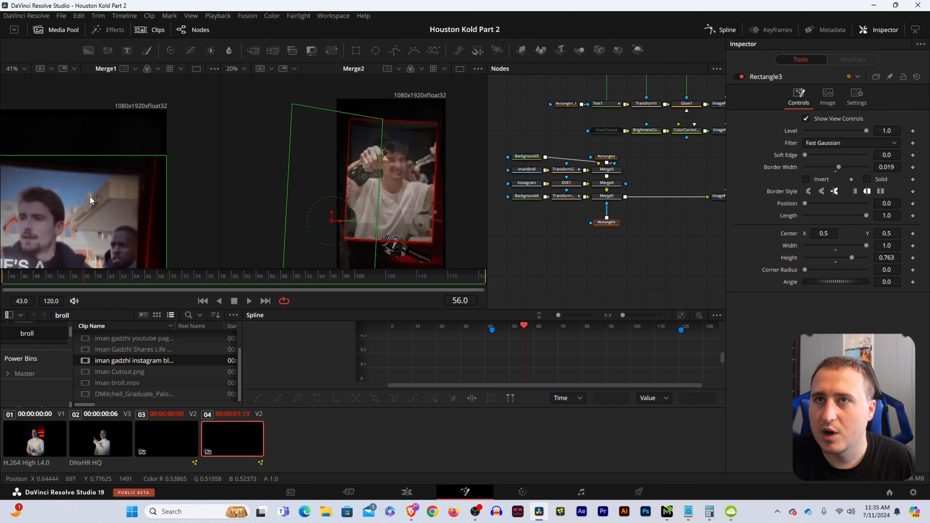
scroll(99, 182, down, 1)
drag(69, 235, 146, 201)
scroll(155, 133, down, 1)
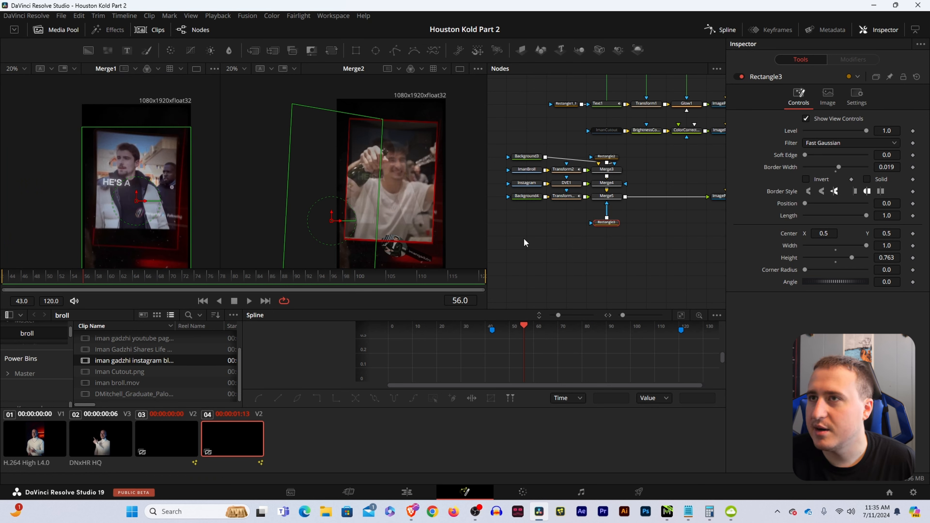
scroll(419, 170, down, 1)
drag(882, 258, 929, 258)
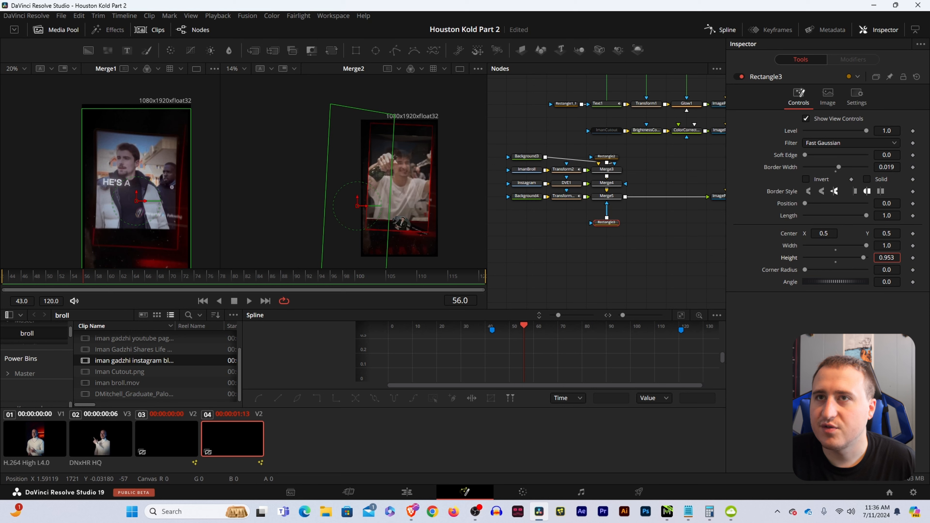
click(647, 265)
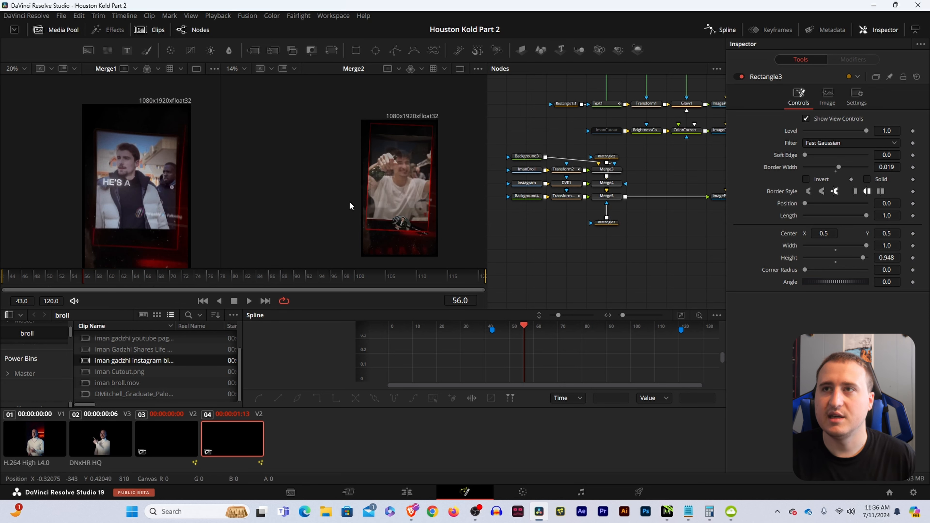
- At frame 48, keyframe the Rectangle3 mask's Position and Length, with Length set to 0.346
click(25, 282)
drag(26, 282, 116, 279)
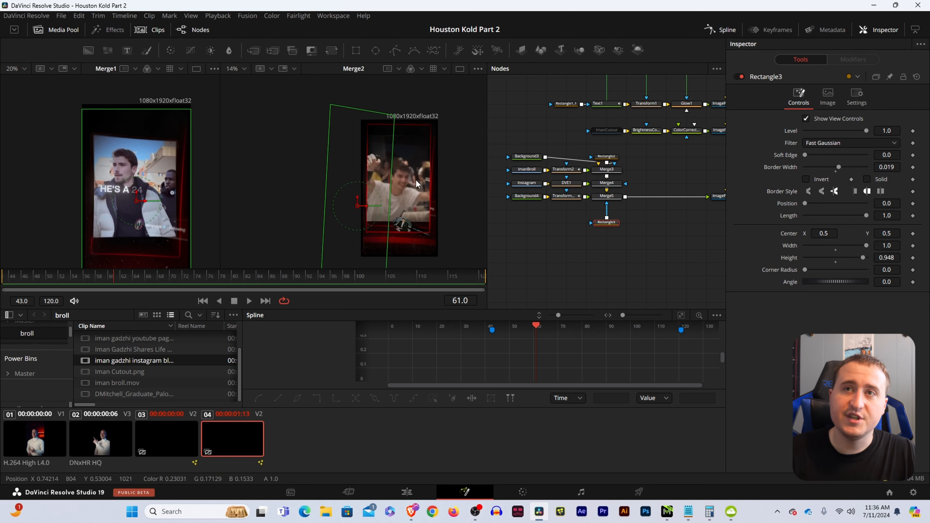
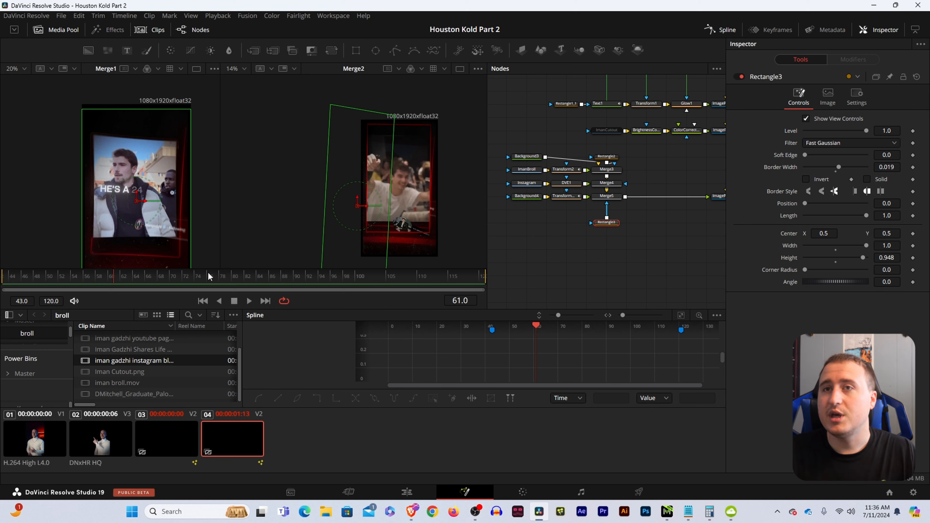
drag(114, 277, 37, 281)
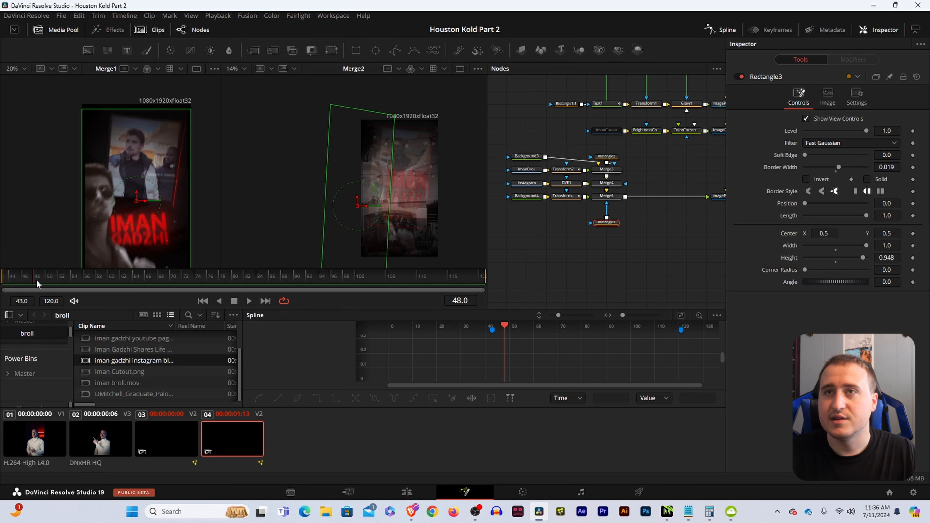
click(913, 204)
click(913, 216)
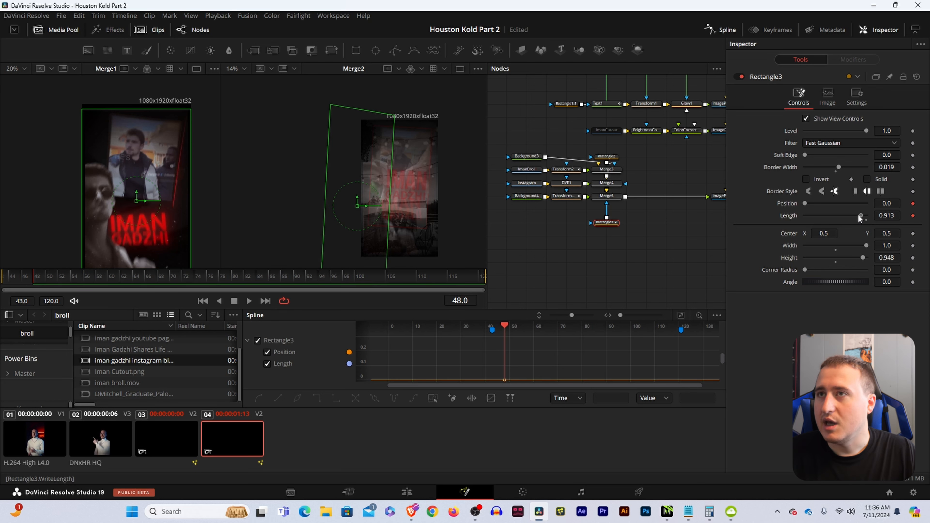
drag(859, 218, 825, 217)
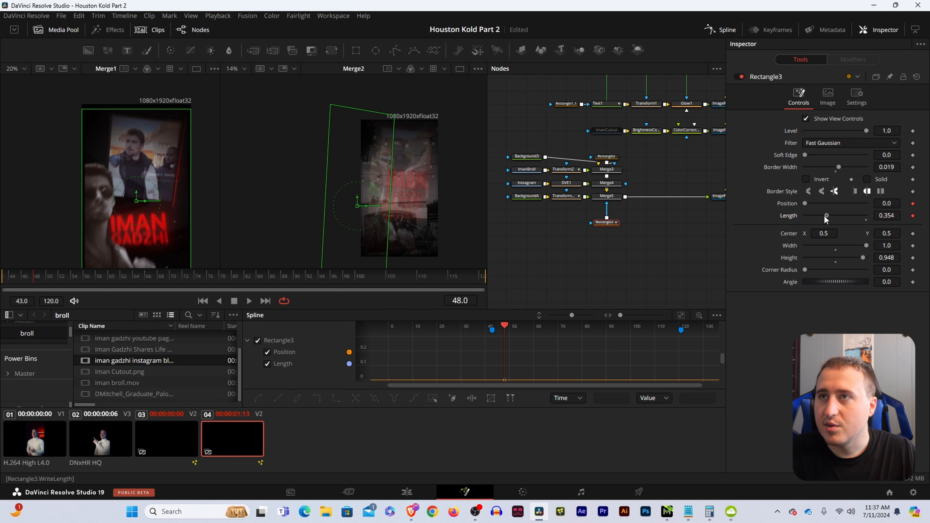
drag(824, 215, 824, 215)
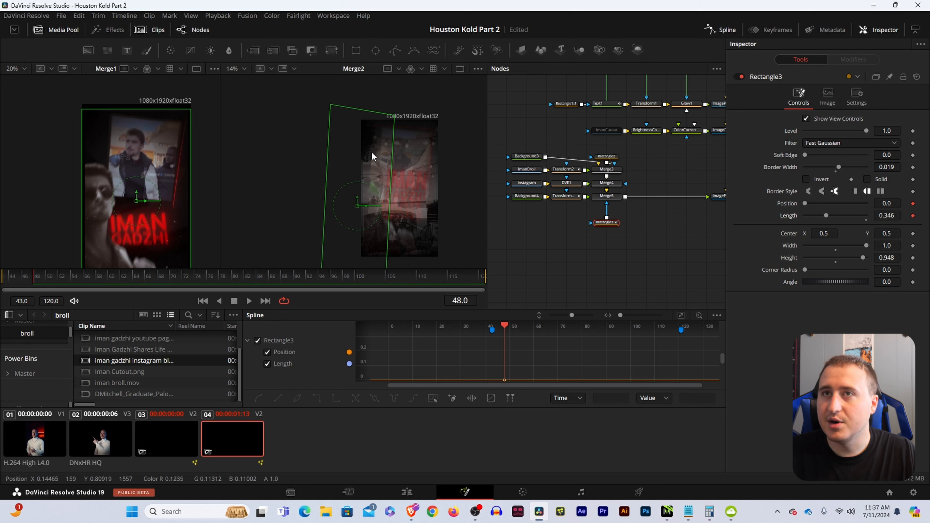
- At frame 95, set the Rectangle3 mask's Length to 1.0 to complete the outline animation
drag(41, 277, 326, 291)
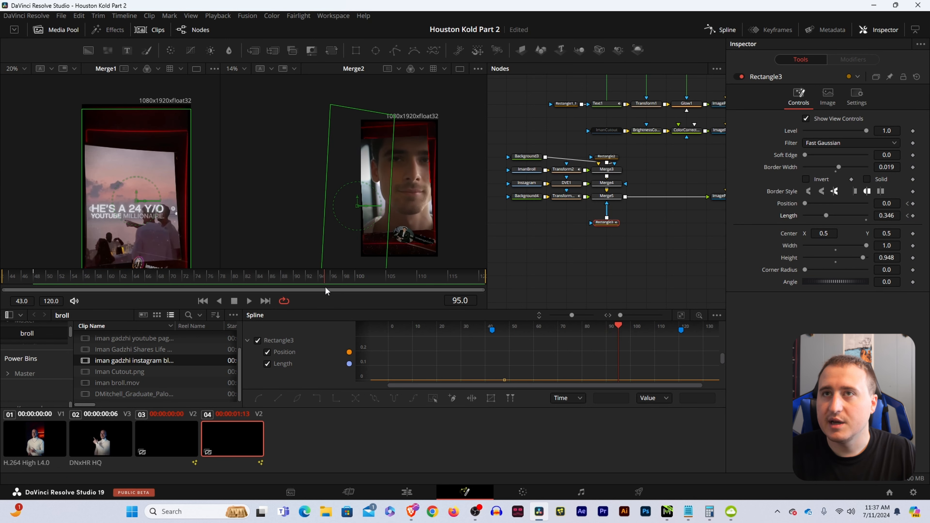
click(886, 216)
text(1)
key(Return)
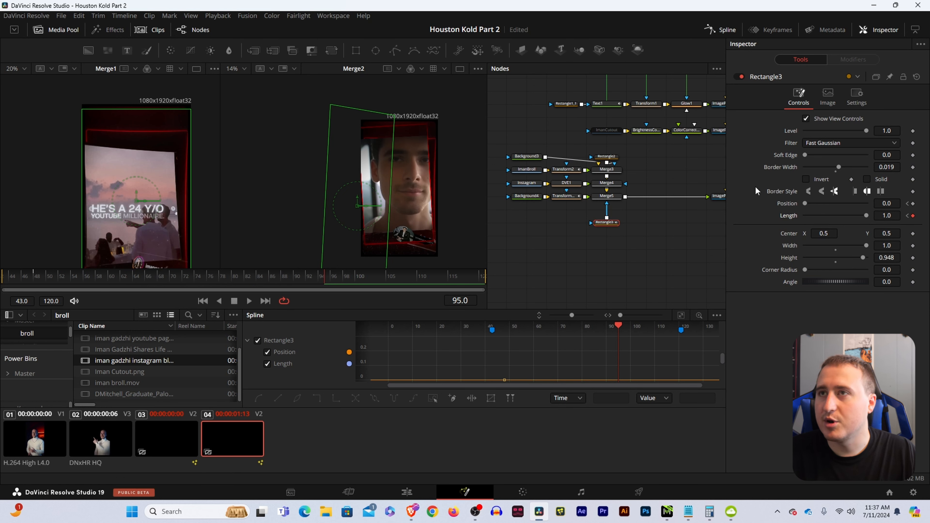
click(550, 257)
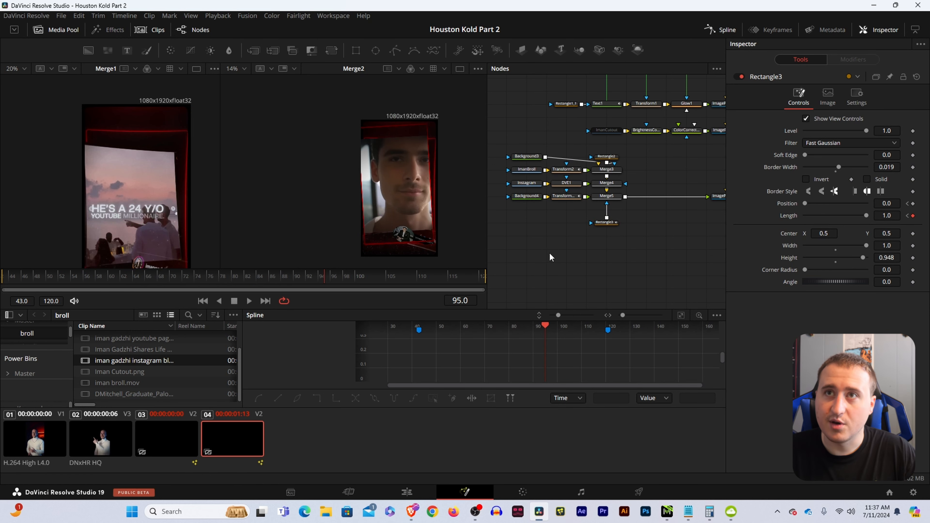
- Move Background4 away from its Transform node and insert a Glow node between them
scroll(425, 127, up, 5)
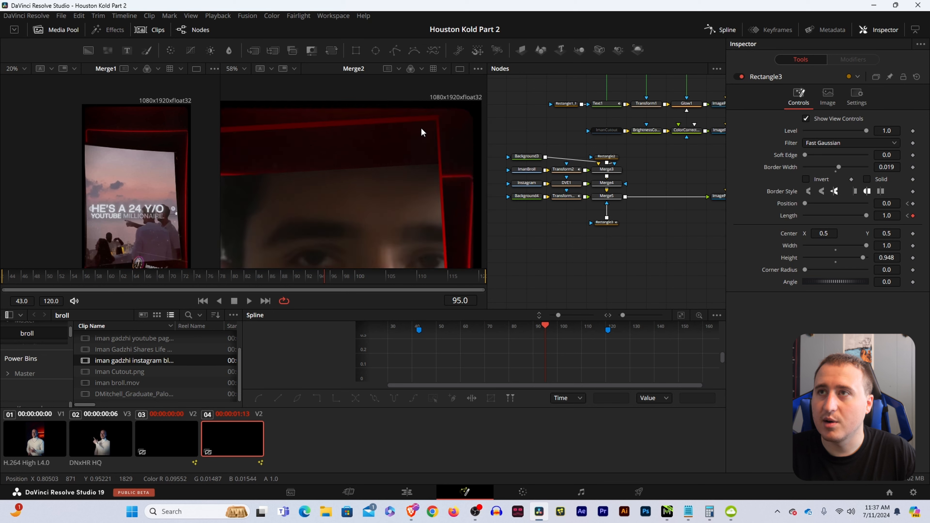
scroll(414, 133, down, 4)
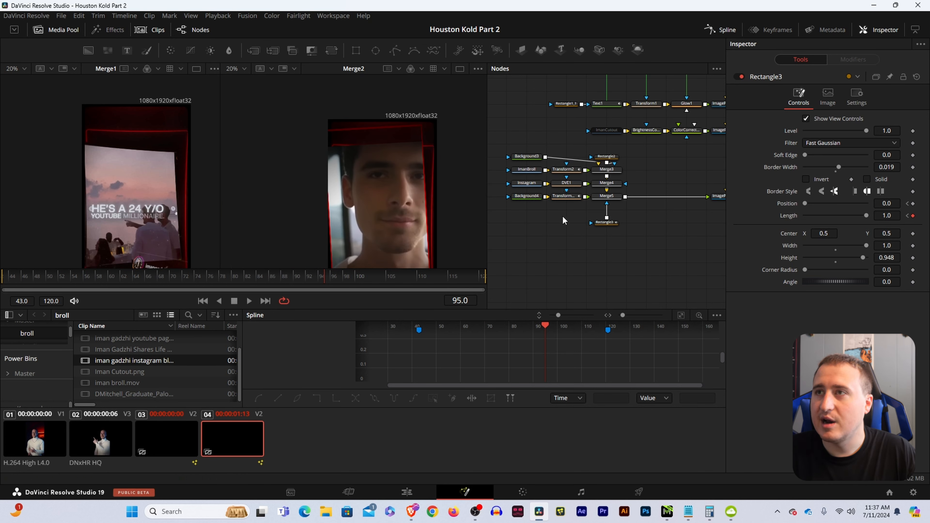
click(527, 196)
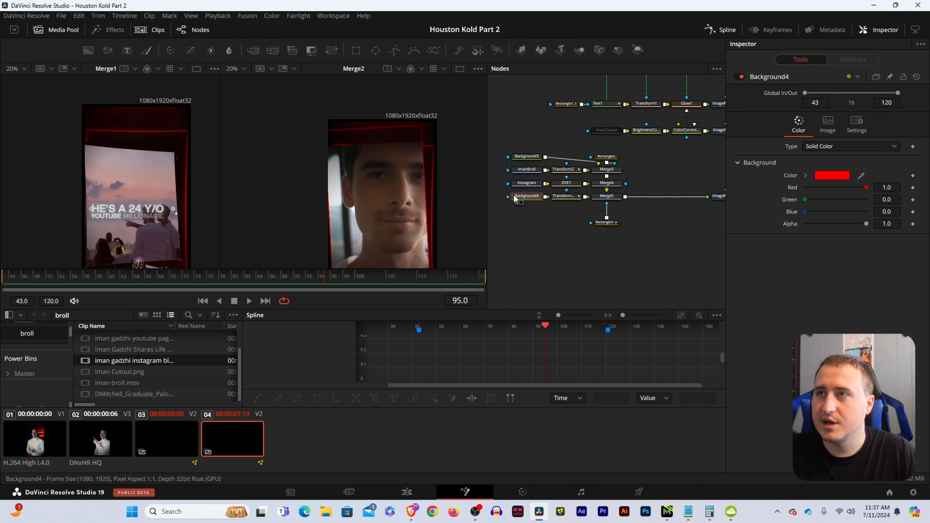
drag(514, 198, 494, 198)
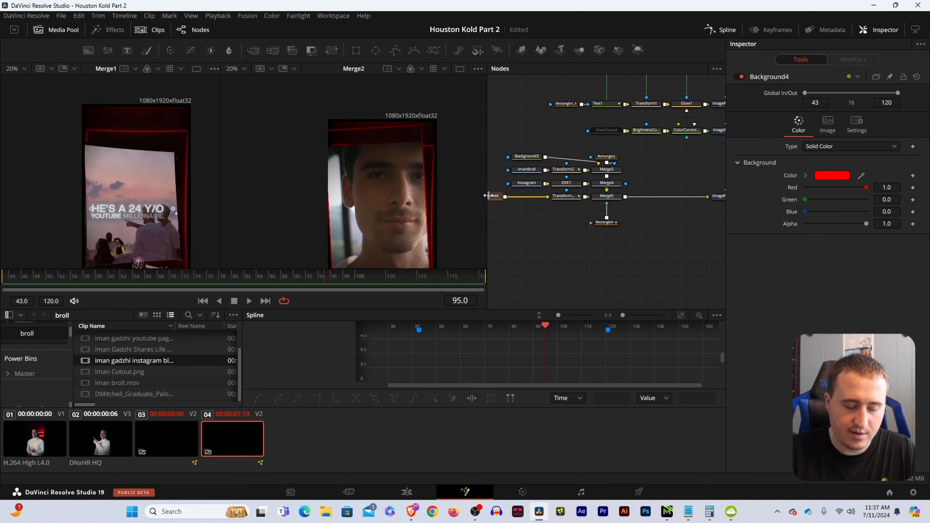
key(shift+space)
text(glow)
double_click(489, 199)
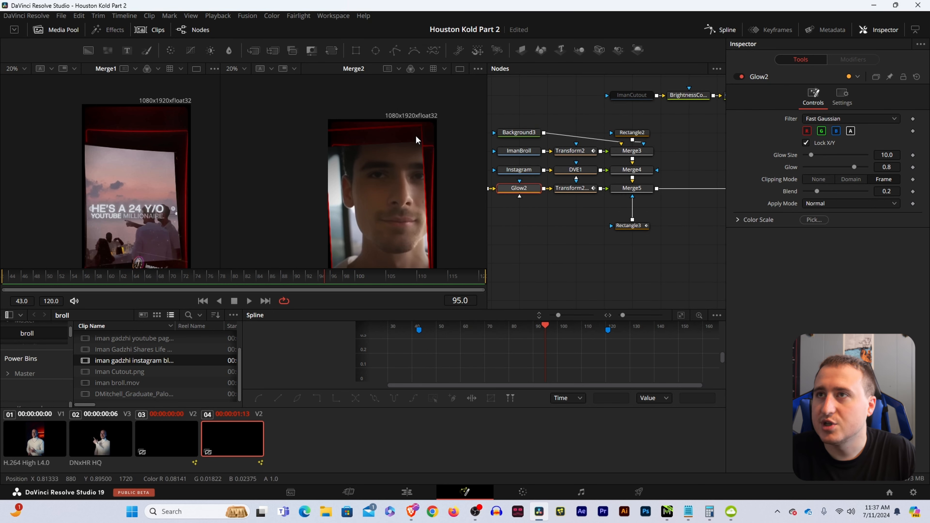
- Show the output of Glow2 and of Merge5 in the second viewer and examine the glow and red border up close
scroll(415, 142, up, 2)
drag(606, 217, 759, 224)
key(2)
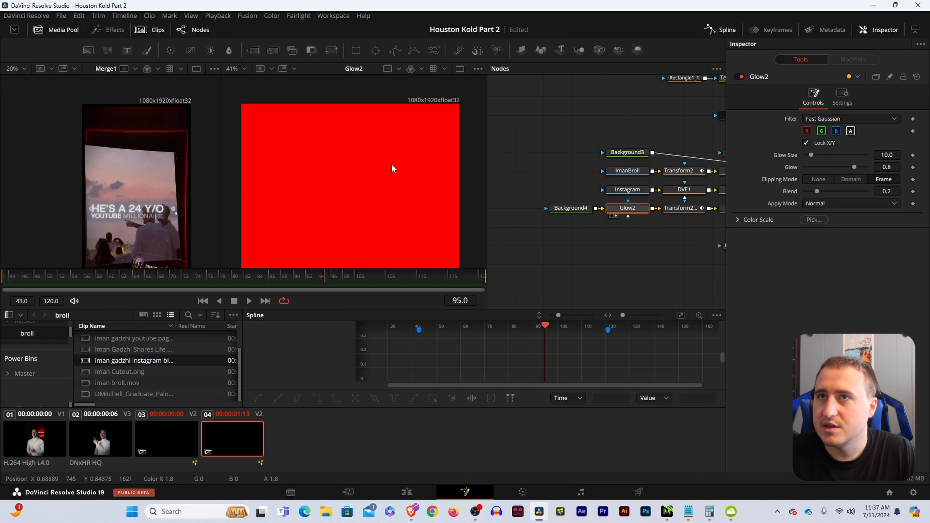
scroll(164, 136, up, 3)
scroll(392, 166, down, 3)
drag(686, 231, 561, 207)
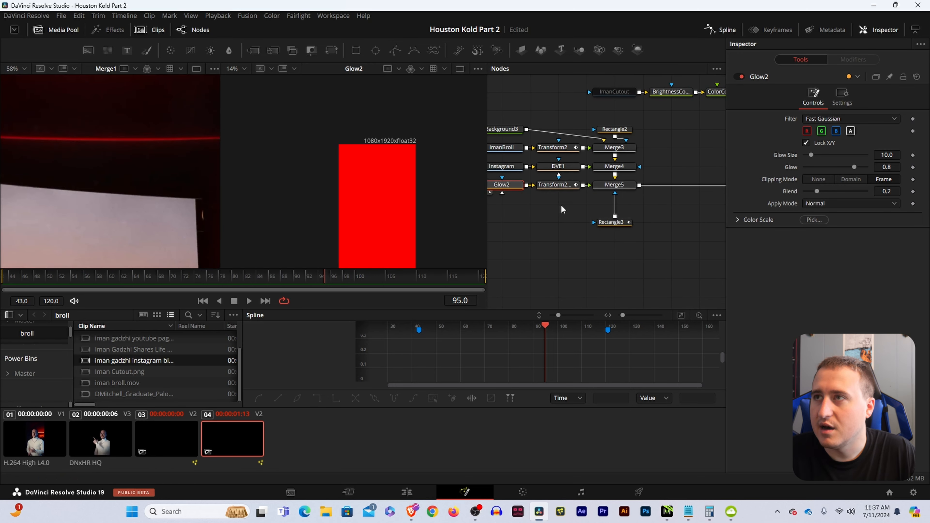
click(623, 189)
key(2)
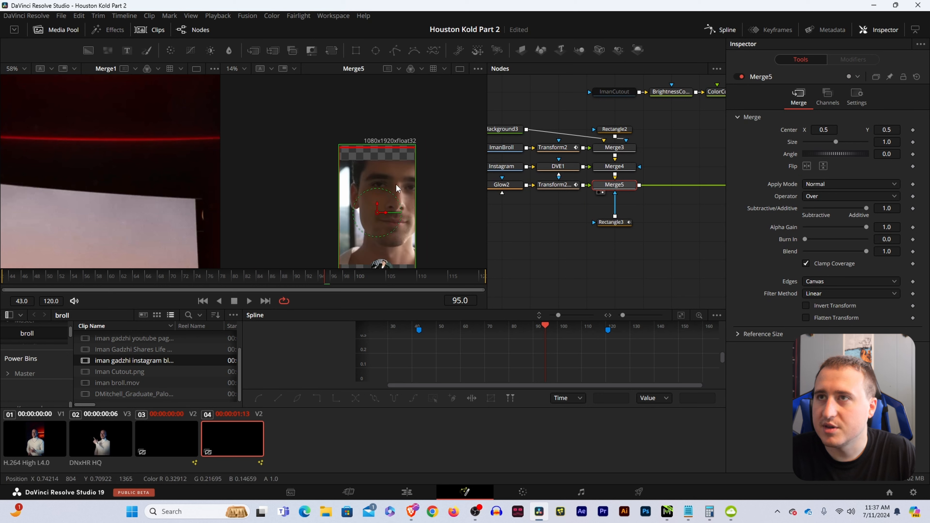
scroll(374, 164, up, 2)
scroll(374, 164, up, 2)
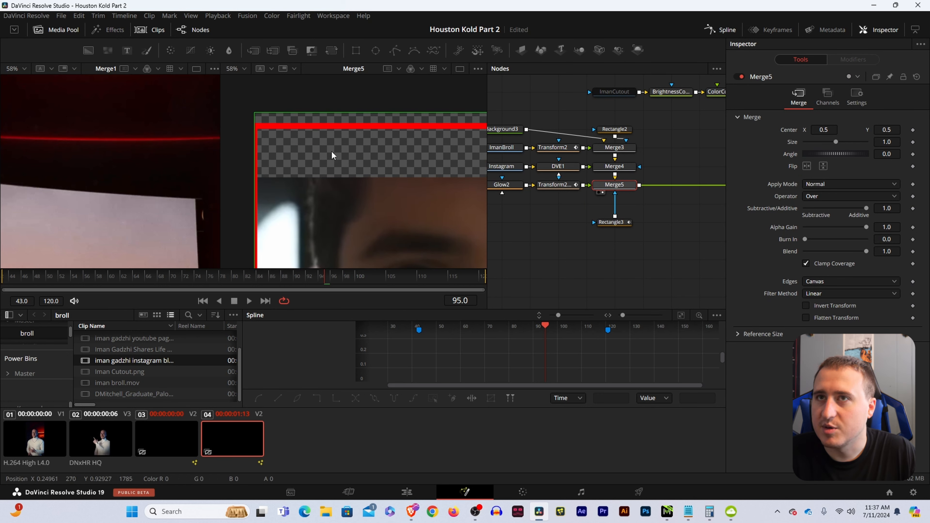
- Lower Background4's Red value to 0.252 to darken the border colour
click(502, 185)
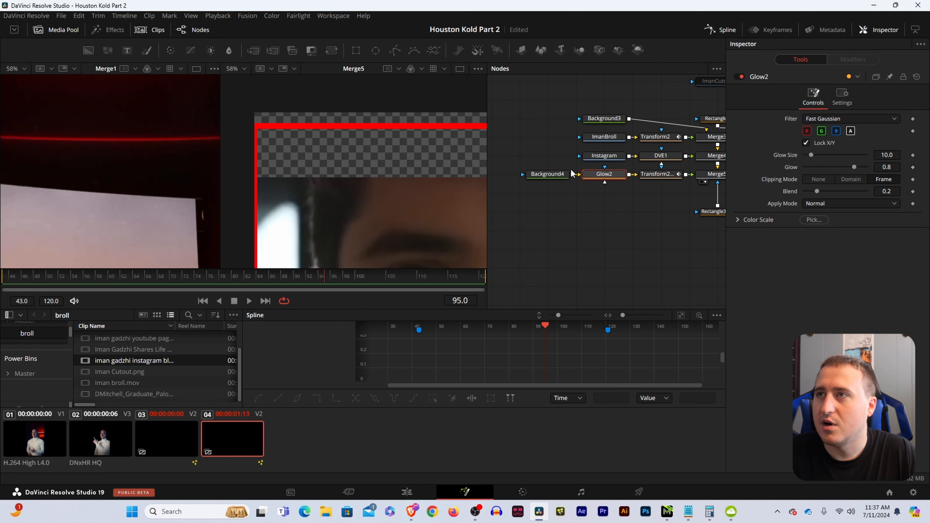
click(547, 174)
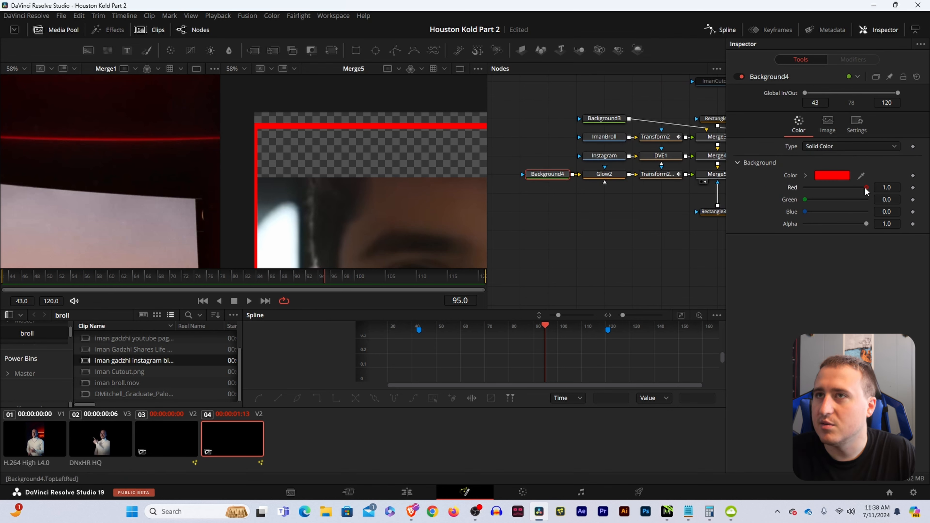
drag(864, 187, 819, 190)
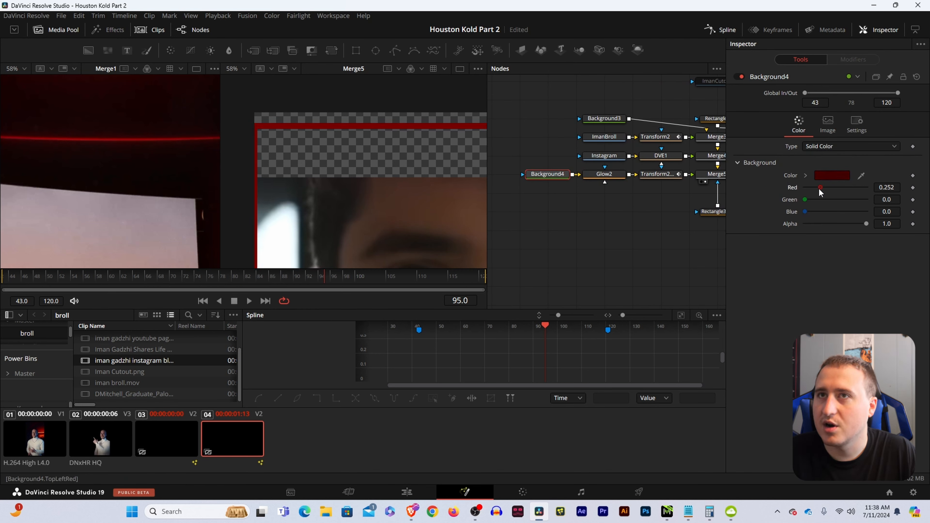
- Set Glow2's Glow Size to 39.4, Glow to 0.898 and Blend to 0.315 to strengthen the border glow
click(604, 173)
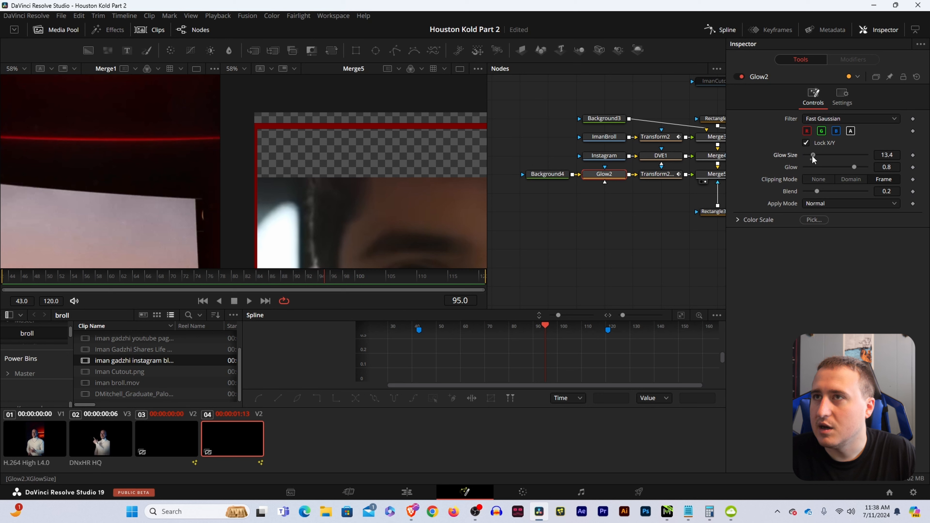
drag(813, 157, 825, 191)
scroll(356, 131, down, 8)
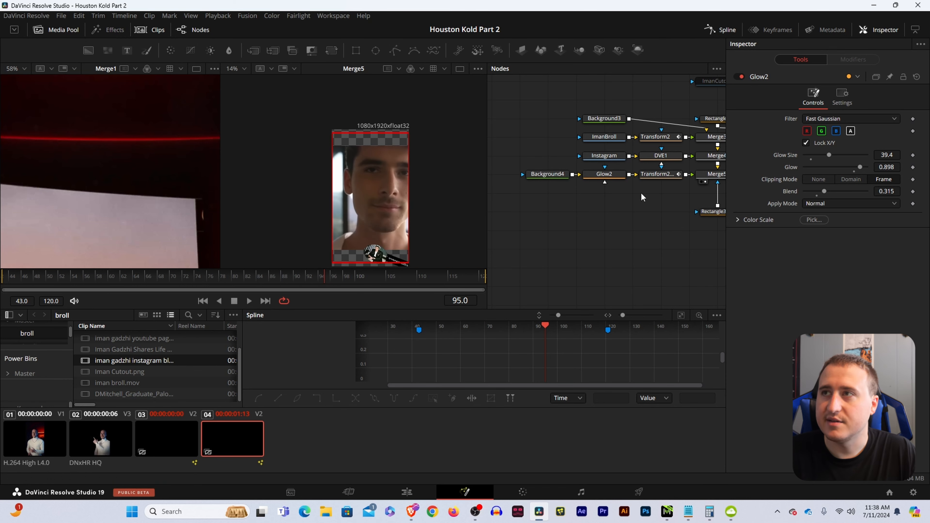
- Show Merge2's output in the second viewer and review the outline animation in the full composite from frame 43 onward
drag(675, 216, 603, 214)
drag(707, 216, 513, 240)
drag(707, 236, 596, 253)
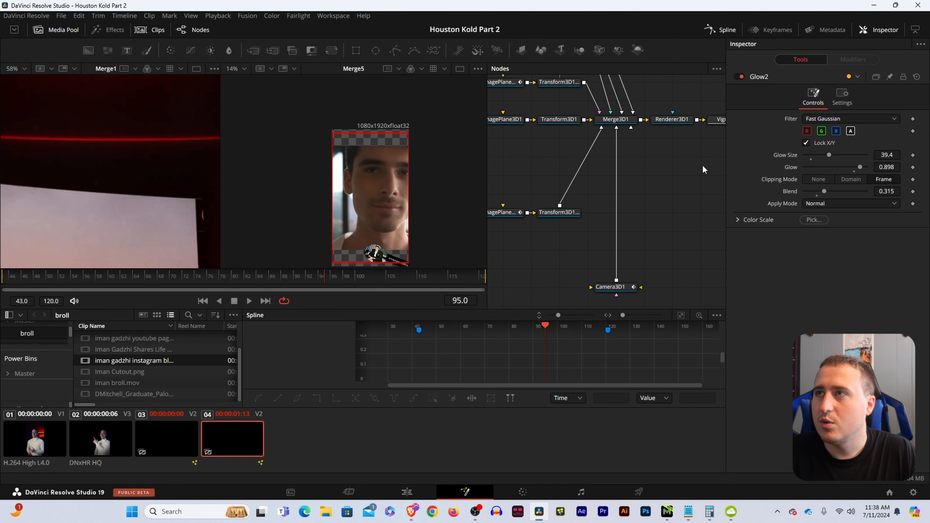
drag(703, 166, 486, 213)
click(629, 169)
key(2)
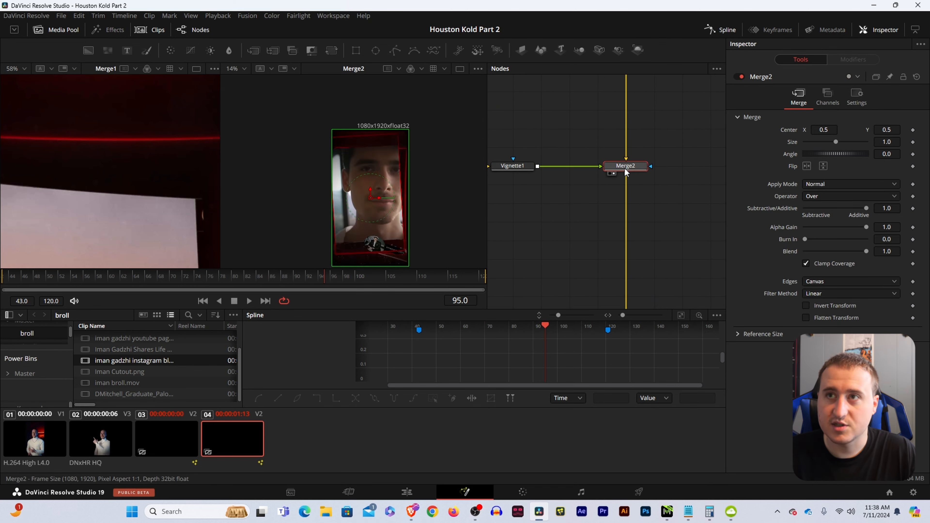
scroll(375, 183, down, 3)
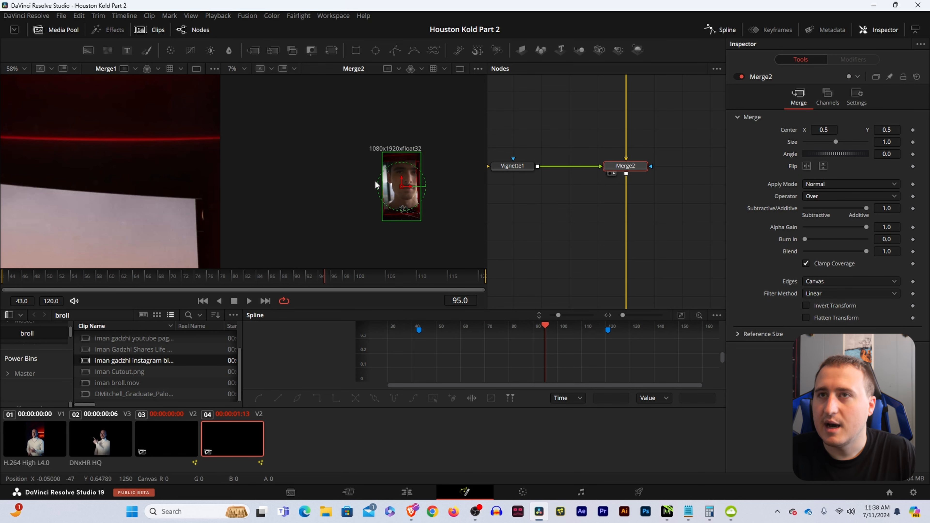
scroll(161, 166, down, 5)
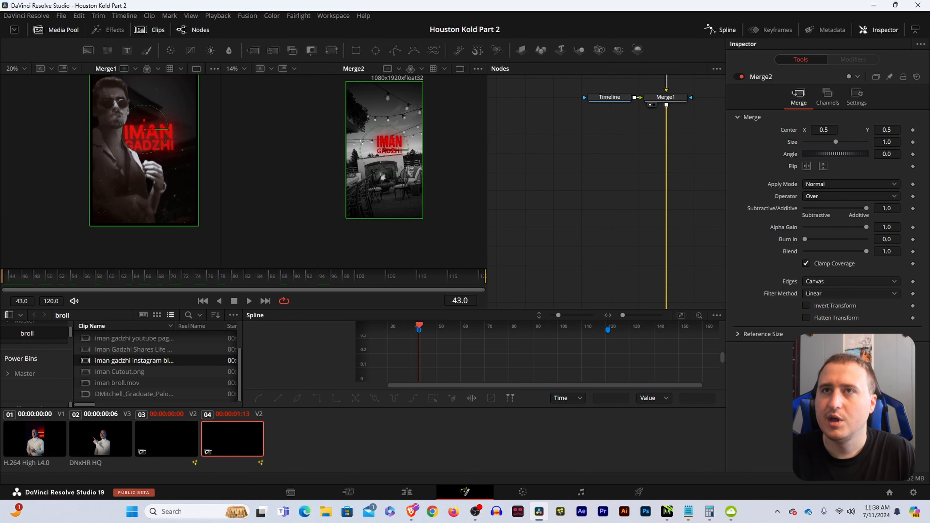
drag(13, 275, 98, 315)
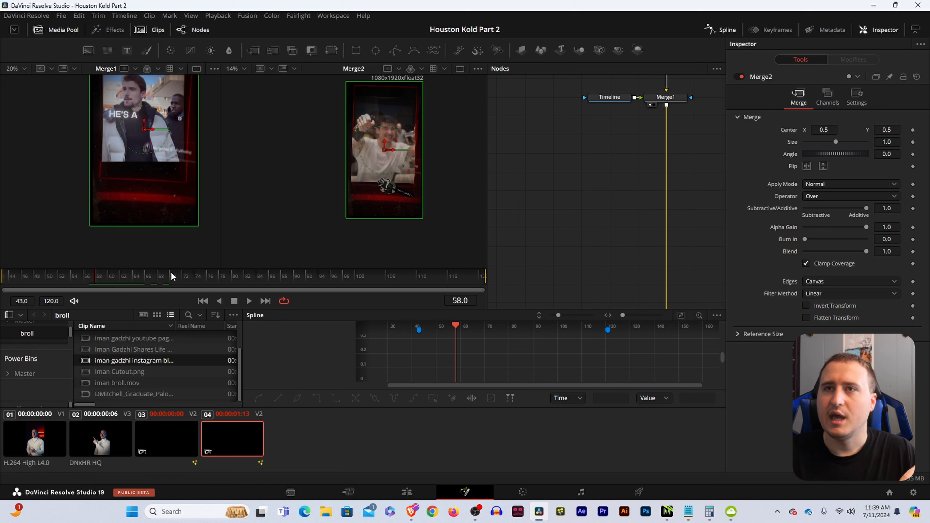
drag(182, 286, 422, 282)
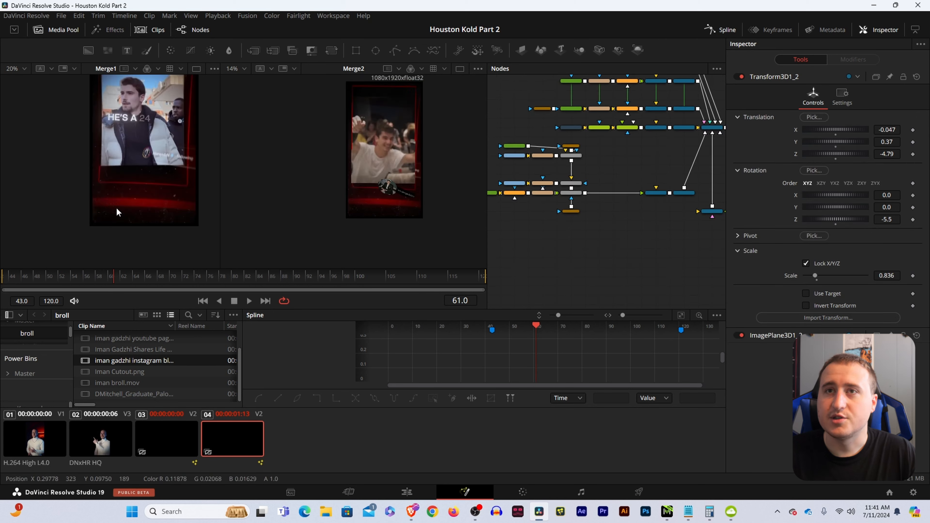
- Move the whole b-roll node group and Camera3D1 lower in the node graph to free space above, and save the project
drag(610, 173, 648, 153)
drag(515, 121, 724, 200)
drag(607, 197, 579, 145)
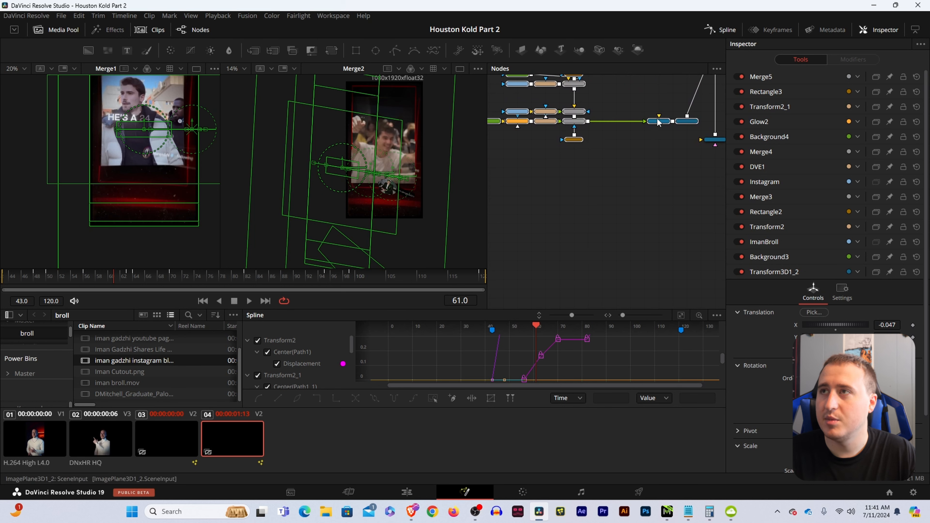
drag(656, 124, 626, 197)
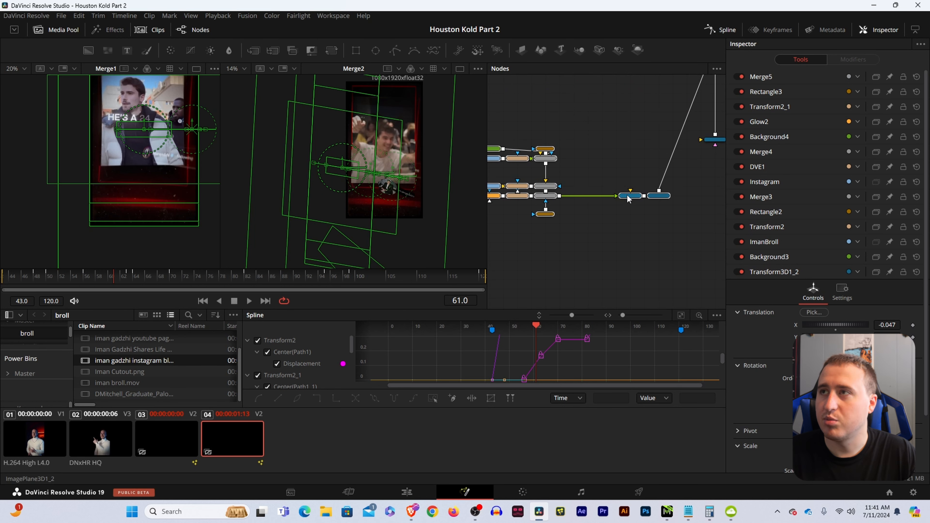
click(719, 141)
drag(701, 140, 702, 295)
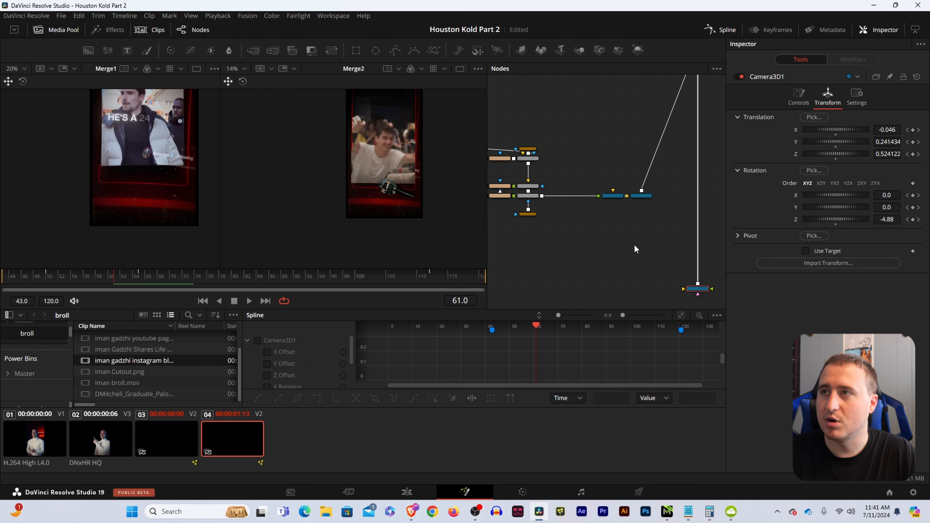
key(ctrl+s)
- Duplicate ImagePlane3D1_2 and Transform3D1_2 into the free space above the b-roll nodes and connect the copied transform to Merge3D1
drag(576, 161, 665, 237)
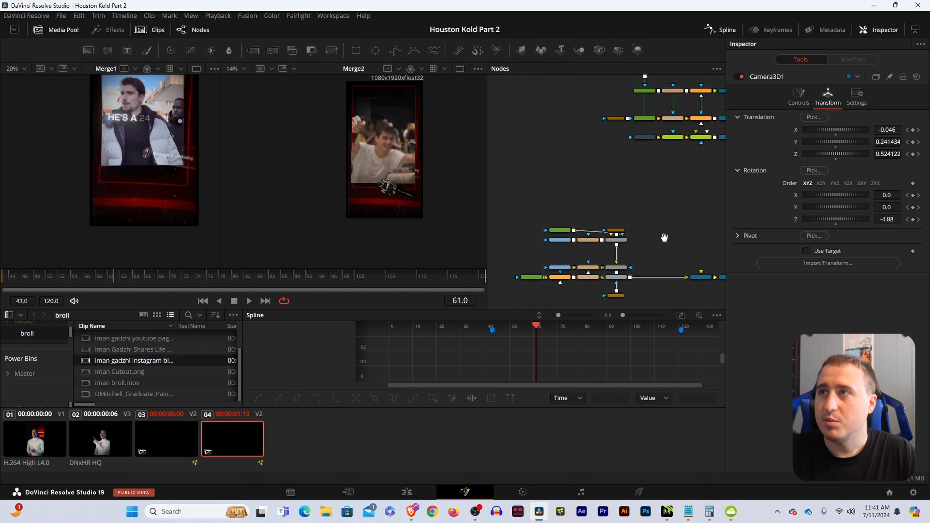
scroll(640, 181, up, 2)
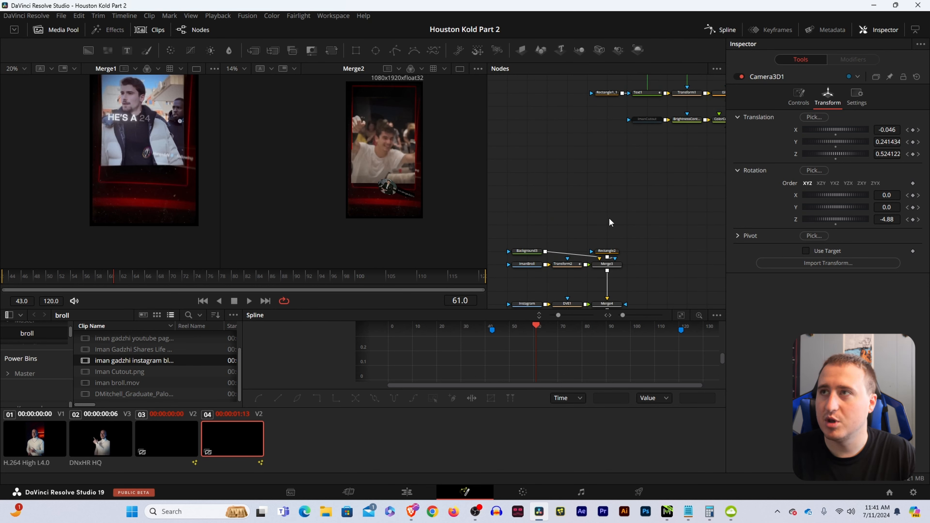
drag(657, 243, 666, 150)
drag(625, 197, 504, 151)
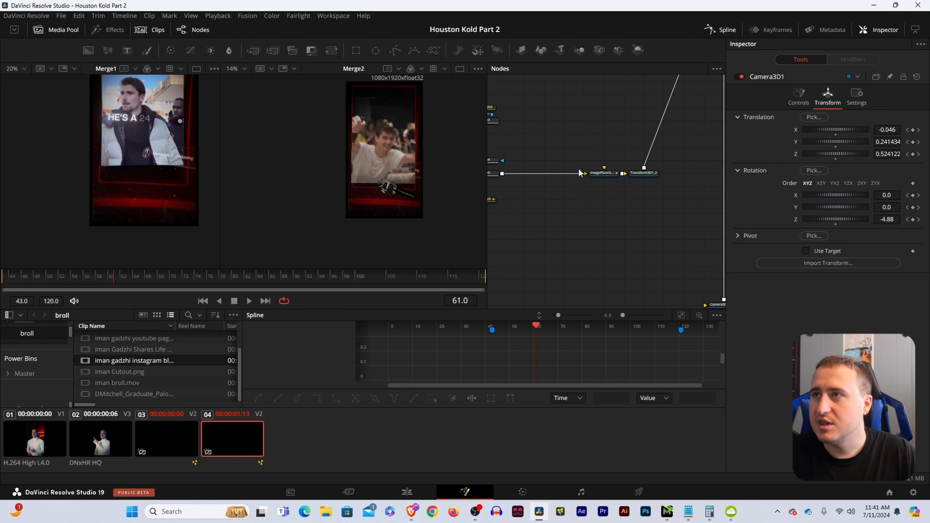
drag(580, 158, 663, 186)
drag(567, 135, 675, 232)
click(644, 177)
mouse_move(611, 137)
mouse_down()
mouse_move(643, 177)
mouse_move(560, 215)
mouse_move(777, 131)
mouse_move(597, 144)
mouse_up()
key(ctrl+v)
drag(530, 183, 719, 176)
drag(510, 200, 623, 221)
drag(538, 222, 631, 207)
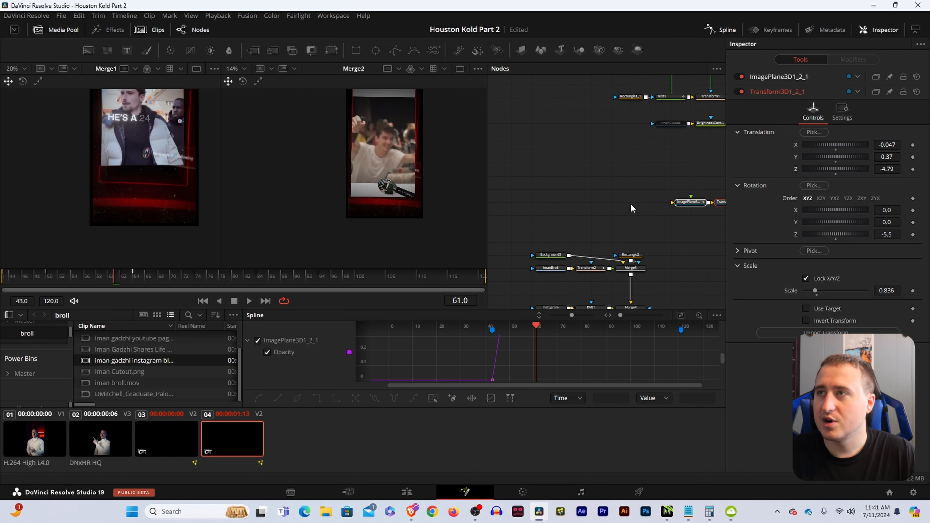
click(631, 207)
drag(92, 55, 691, 204)
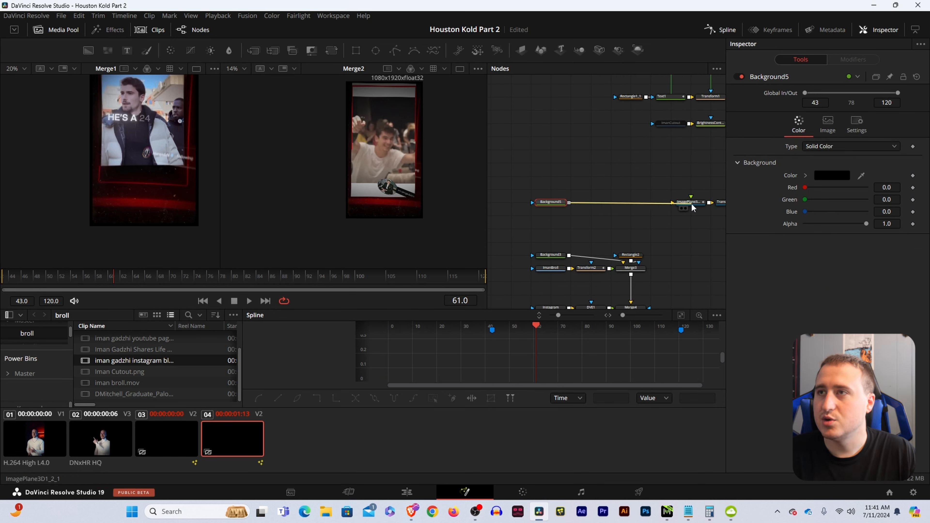
key(Delete)
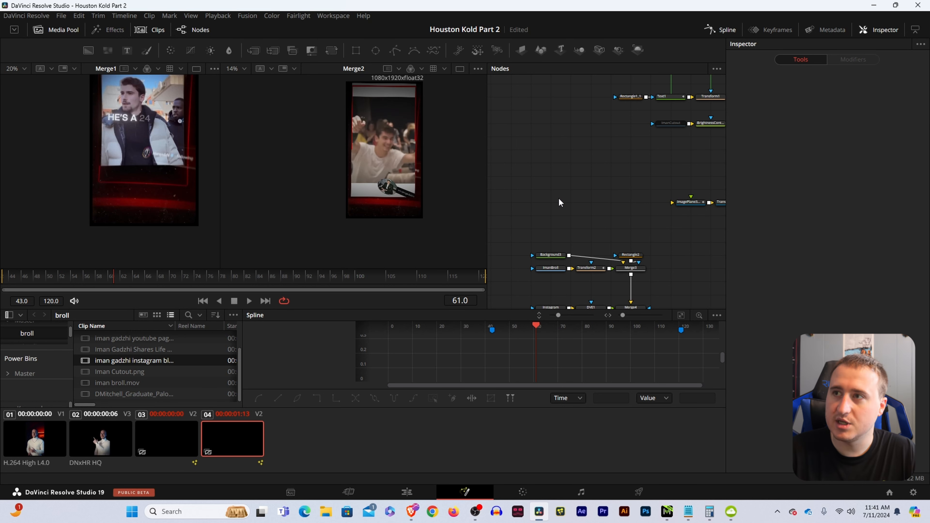
- Duplicate Background4, Glow2 and Transform2_1 and connect the copied chain to the input of ImagePlane3D1_2_1
drag(578, 192, 613, 72)
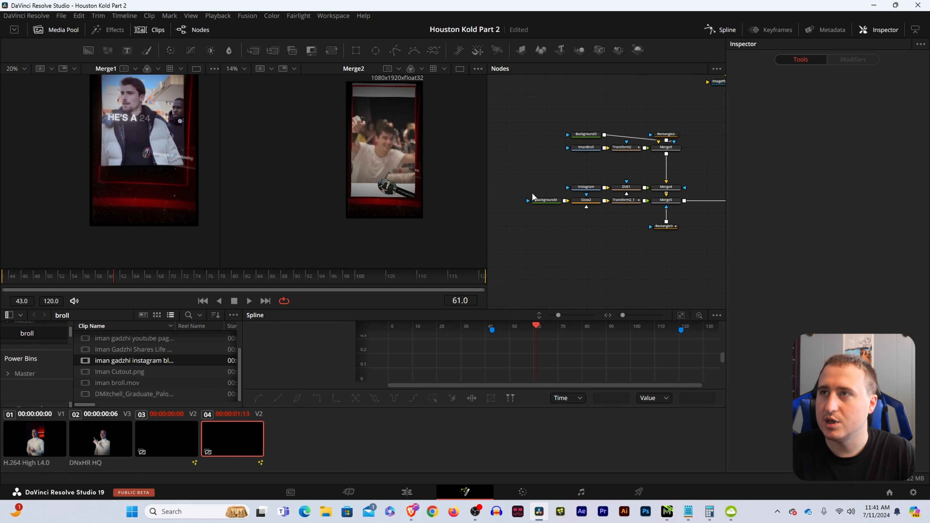
drag(517, 199, 636, 209)
drag(665, 171, 552, 267)
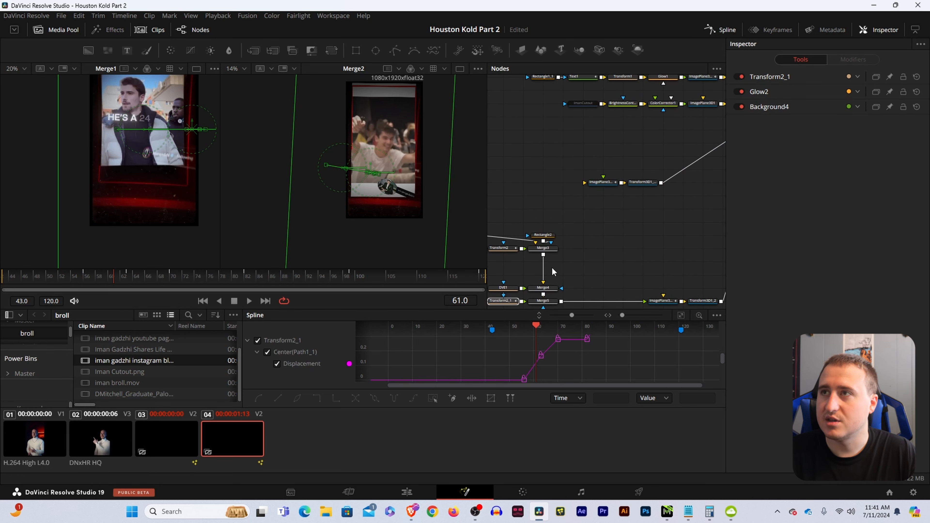
click(513, 182)
key(ctrl+v)
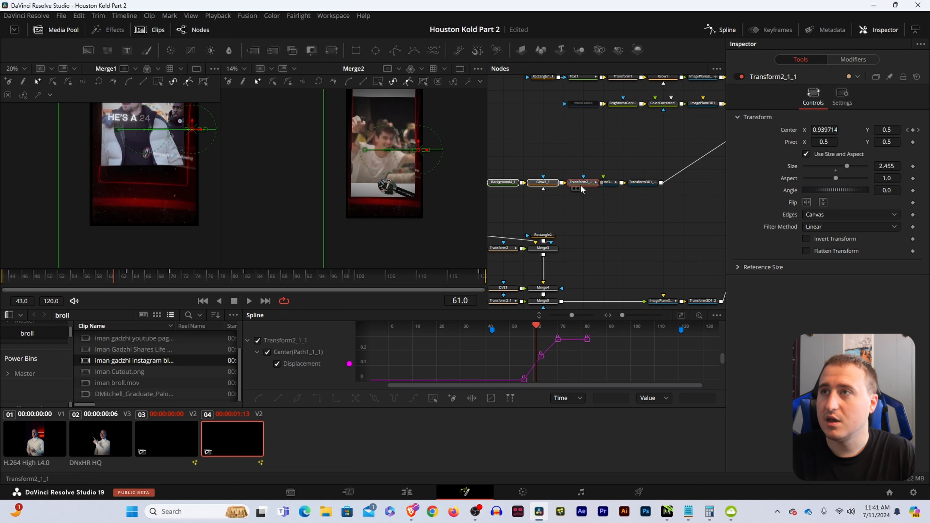
click(544, 183)
drag(561, 183, 699, 204)
click(581, 208)
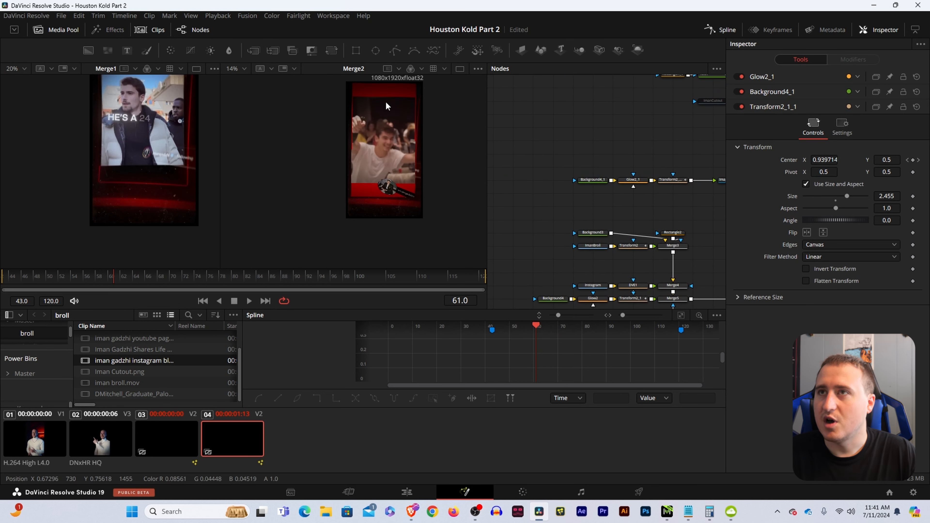
scroll(390, 99, up, 2)
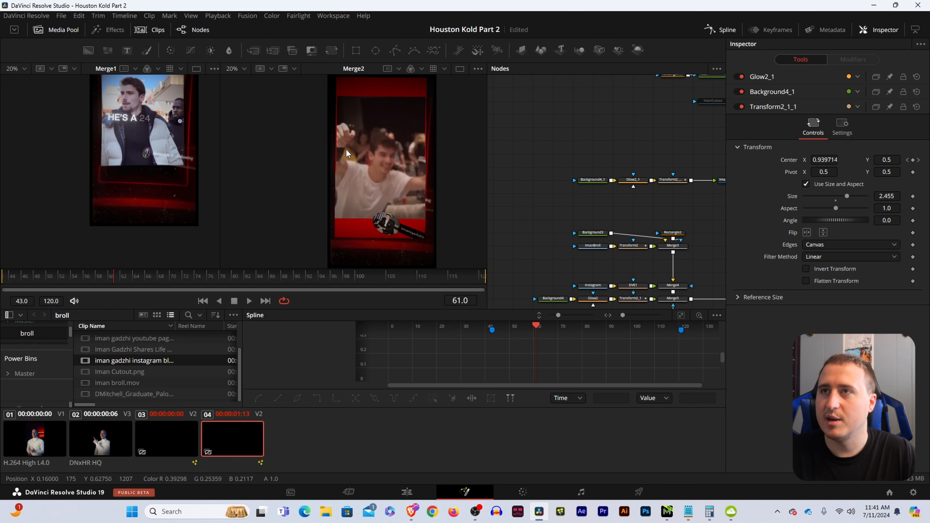
- Add a Rectangle mask to Background4_1 and set both its Width and Height to 1.0
drag(682, 206, 602, 201)
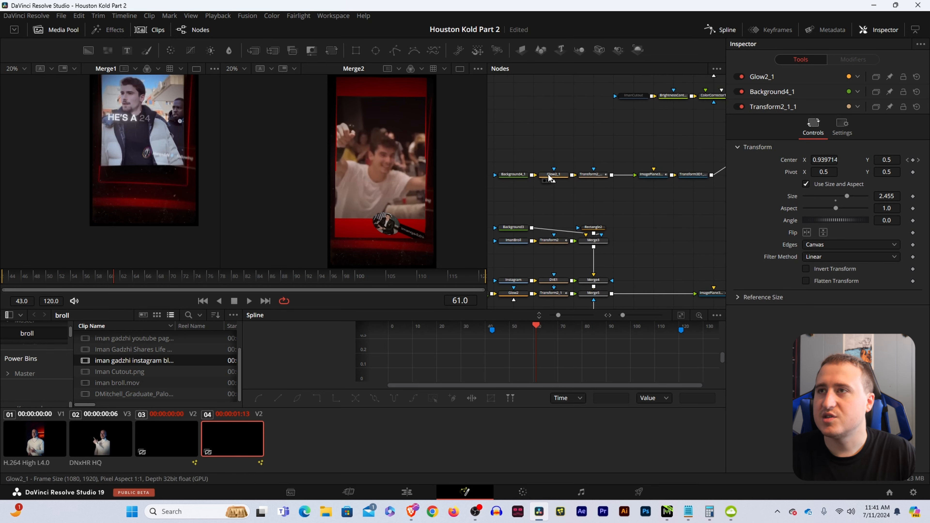
click(508, 175)
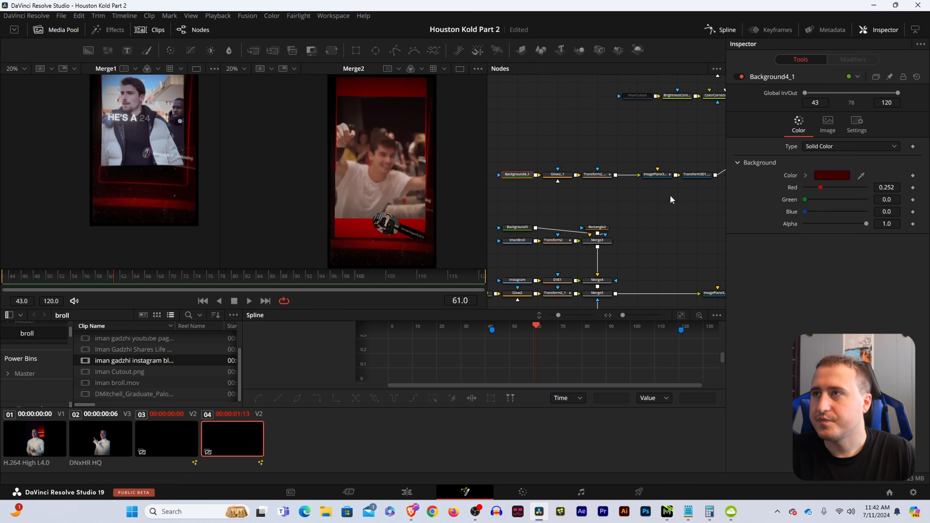
drag(671, 195, 712, 184)
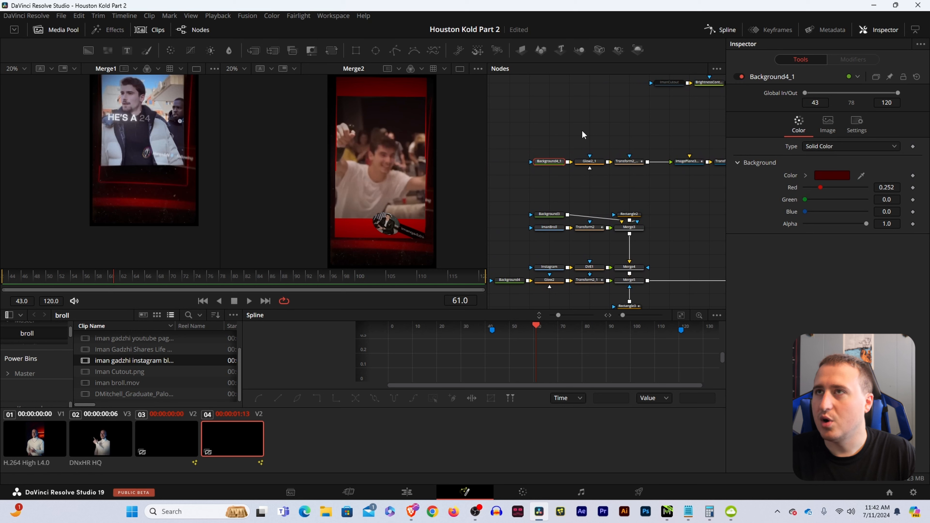
drag(355, 51, 547, 159)
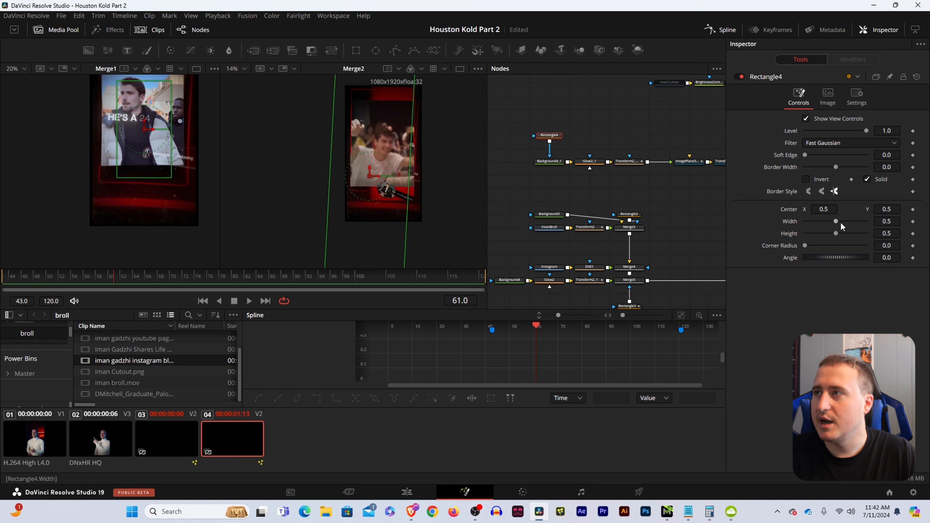
click(887, 222)
text(11)
key(Return)
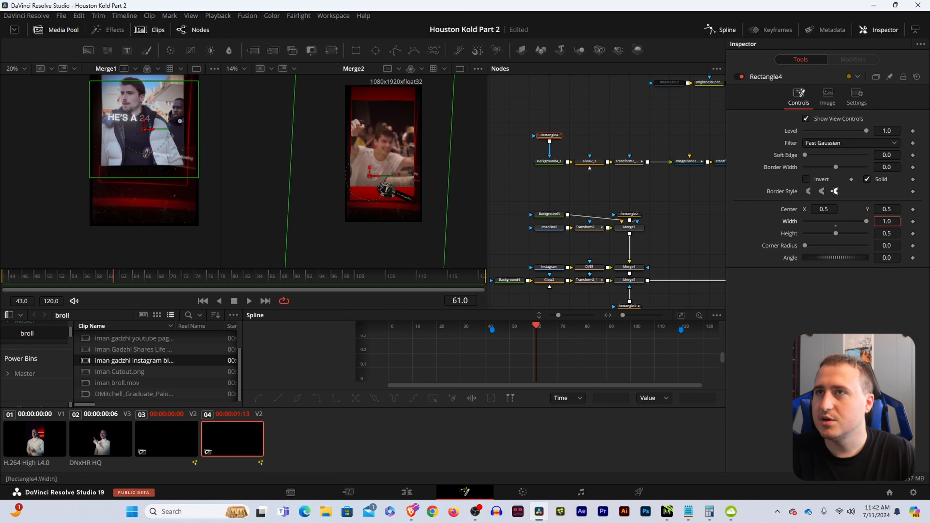
click(888, 233)
text(1)
key(Return)
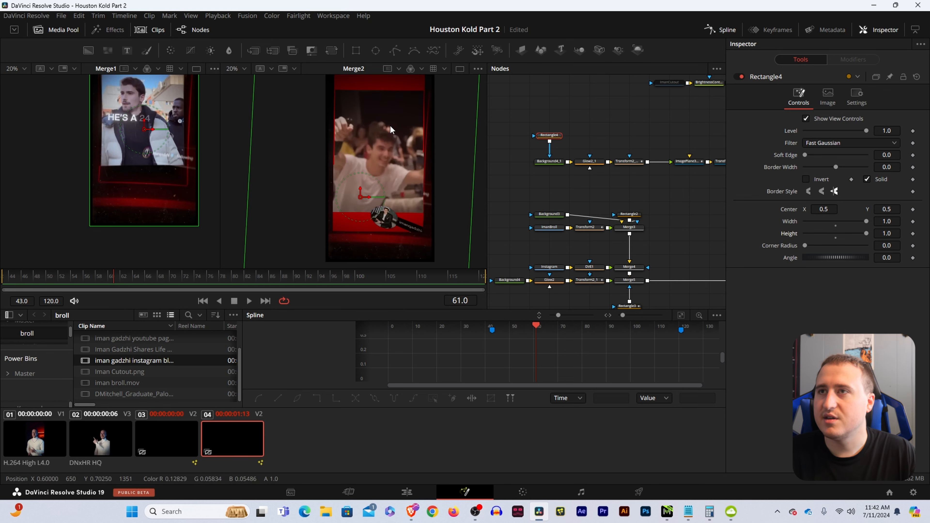
scroll(391, 125, down, 3)
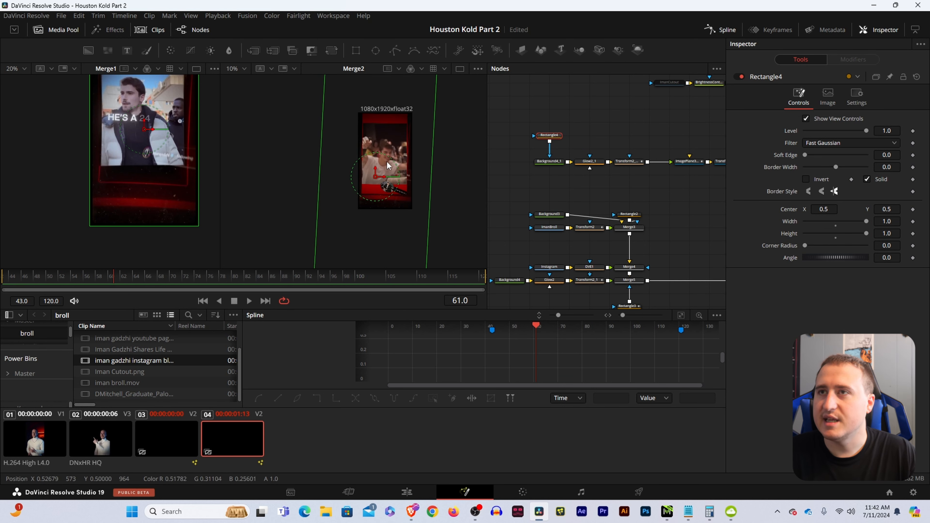
scroll(387, 162, up, 4)
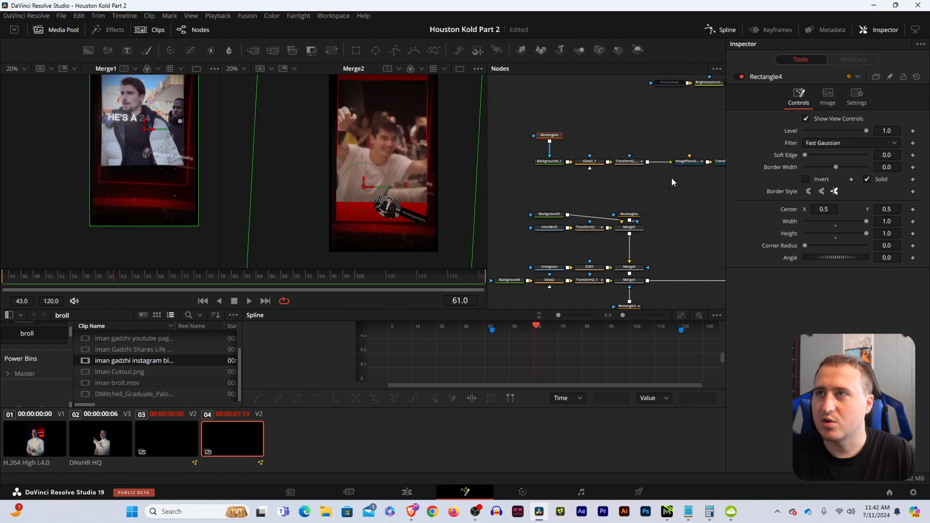
- Reset the Scale of Transform3D1_2_1 to 1.0 to enlarge the red image plane
drag(594, 121, 547, 153)
click(643, 194)
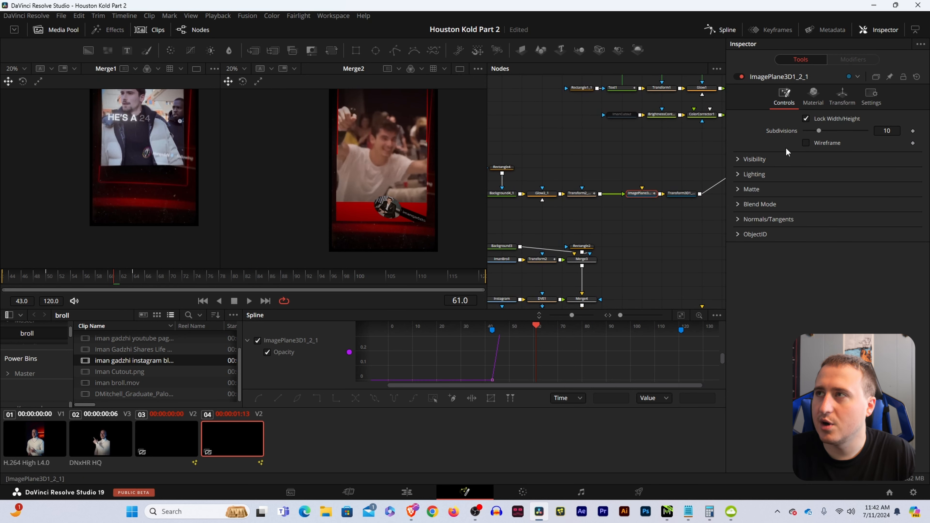
click(815, 103)
click(844, 100)
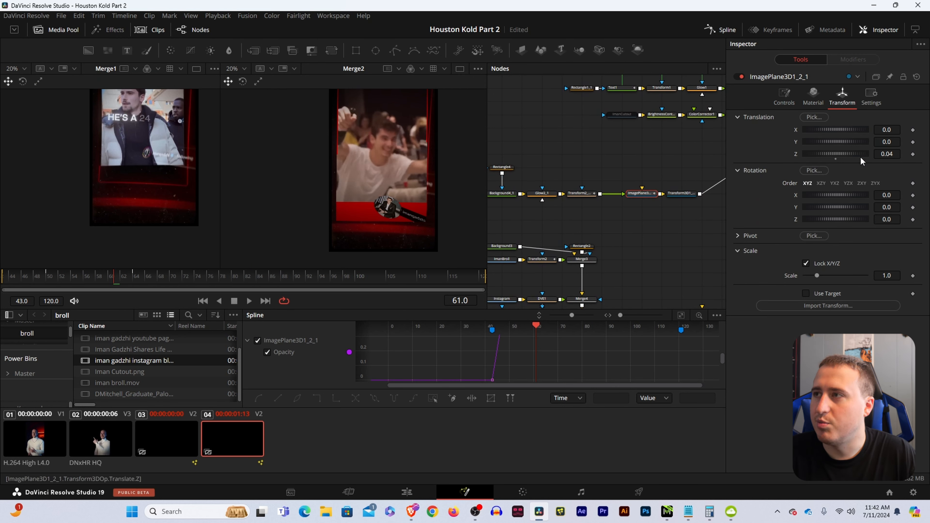
click(682, 194)
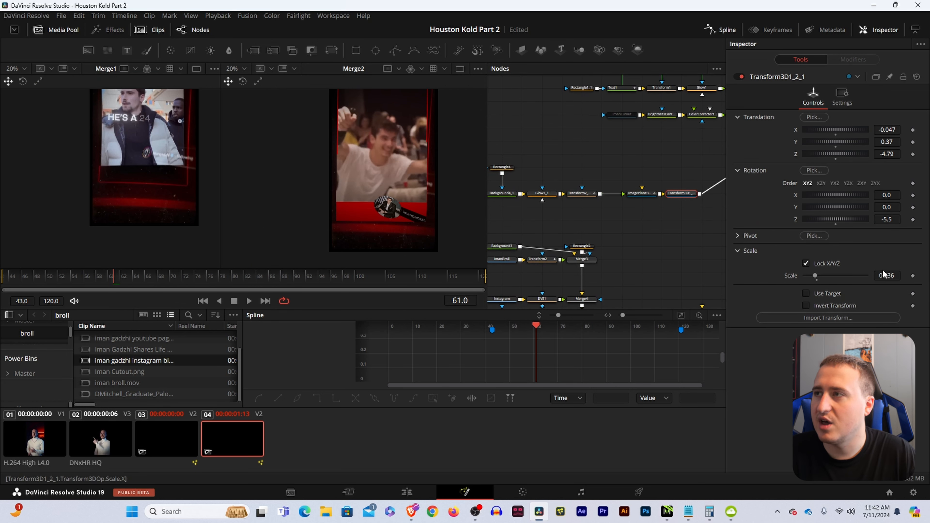
double_click(815, 276)
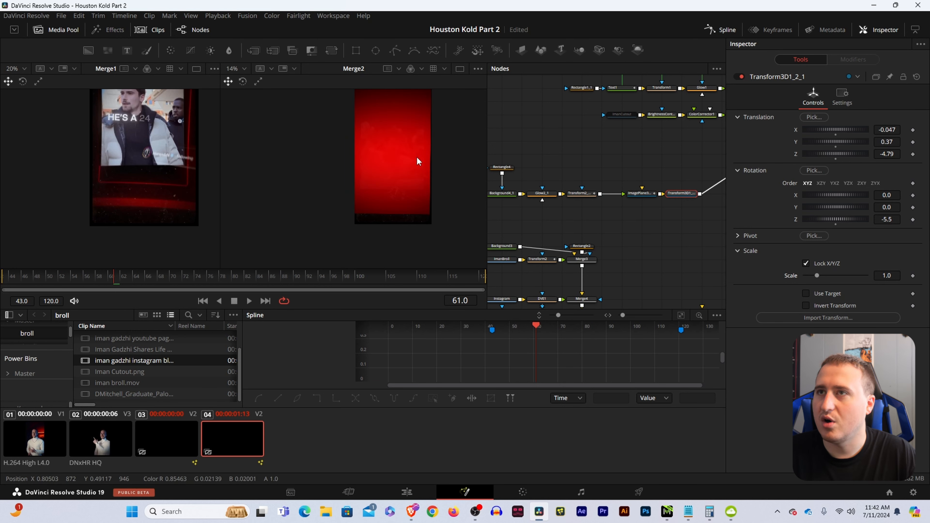
scroll(417, 157, down, 2)
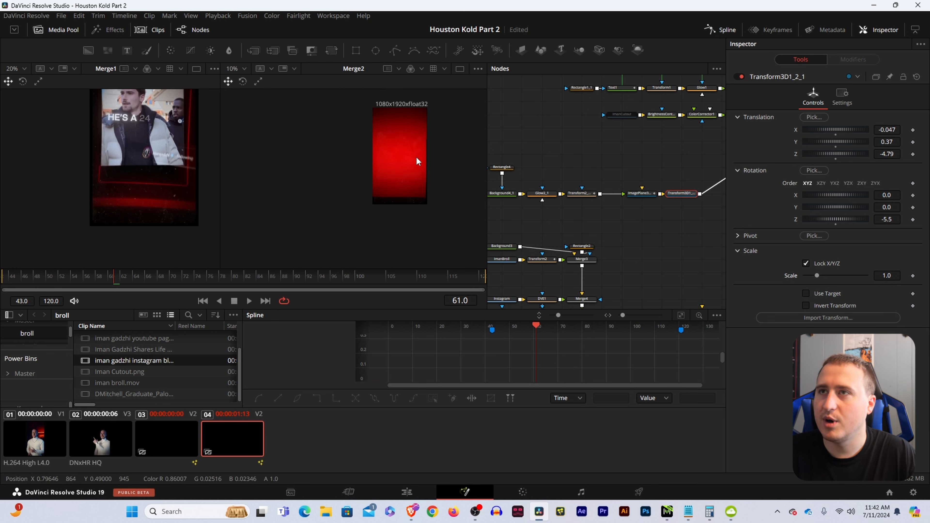
- Shape the Rectangle4 mask into a thin, tilted strip with Height 0.021, Angle -3.9 and Center Y 0.313
click(663, 222)
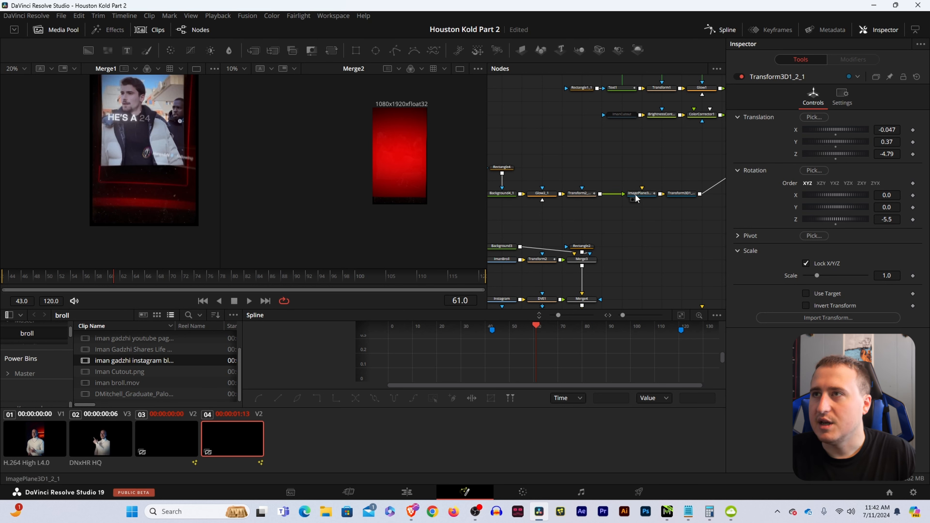
click(502, 168)
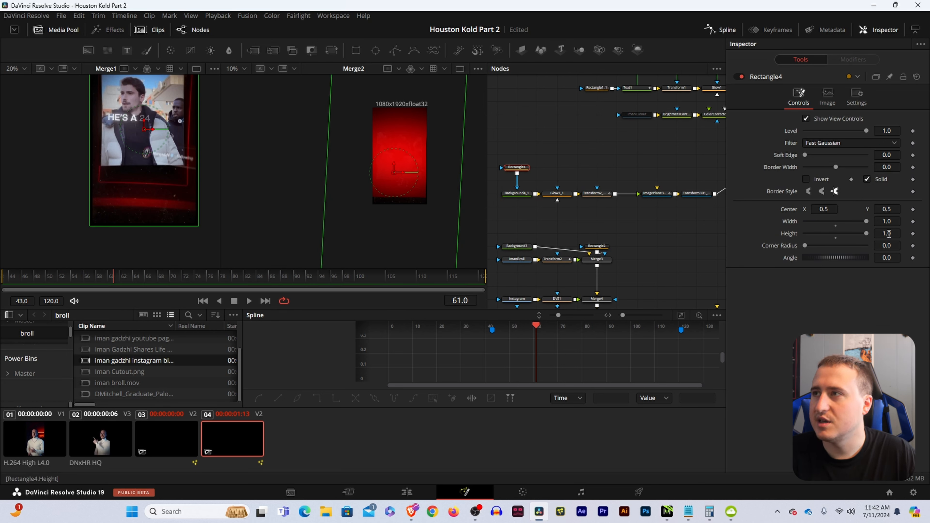
drag(889, 235, 827, 236)
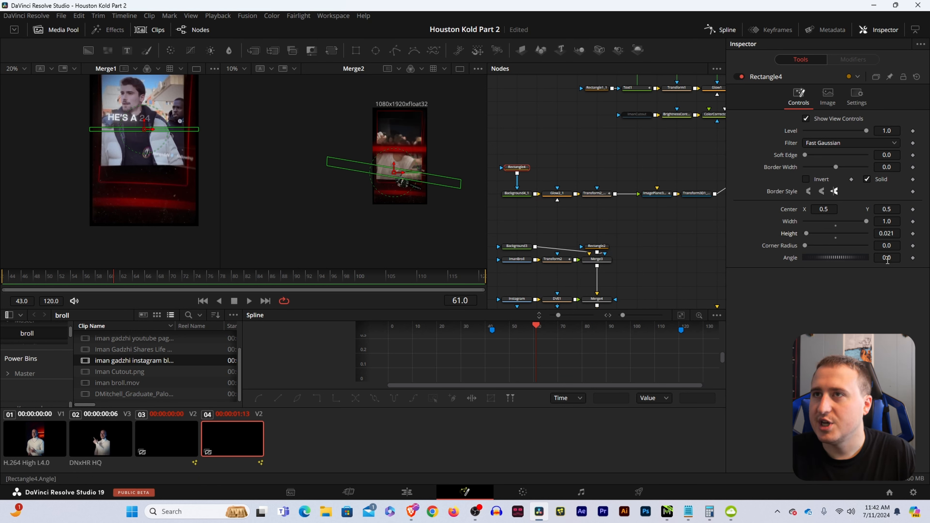
drag(888, 259, 876, 258)
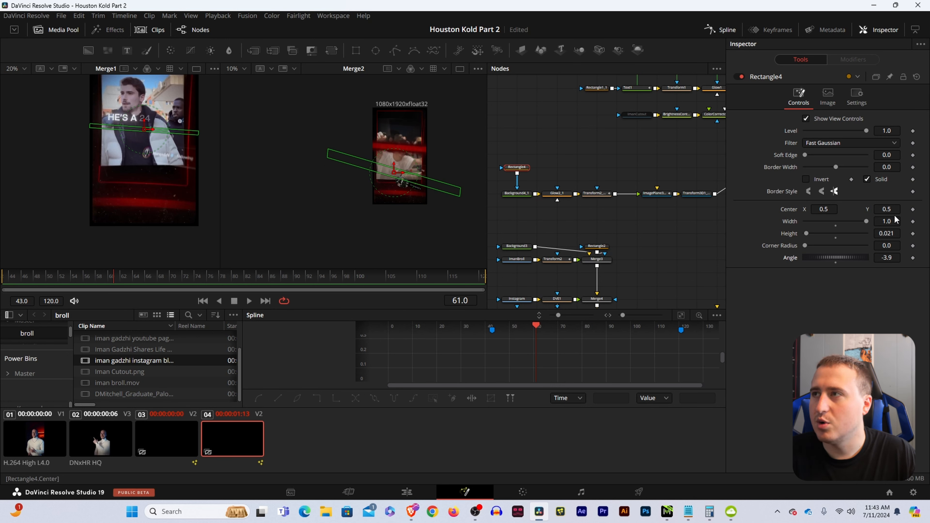
drag(887, 209, 872, 209)
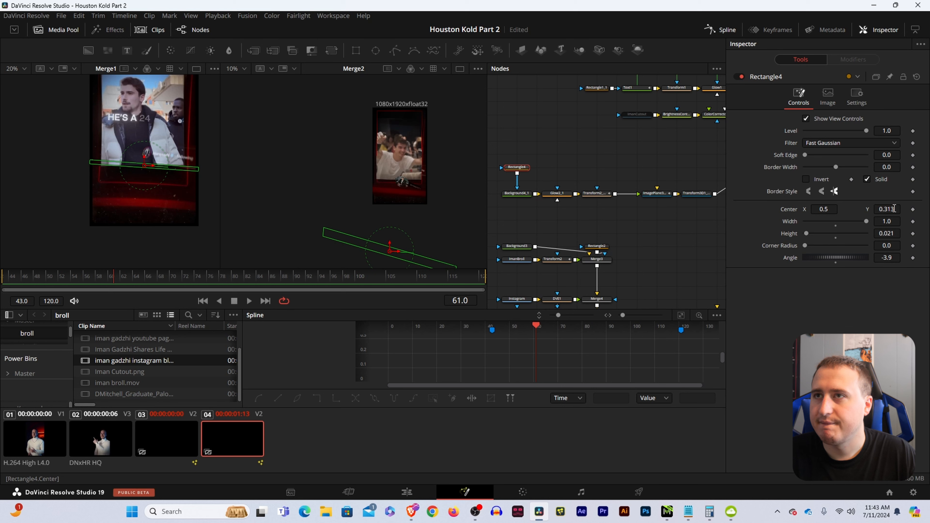
- Try a Z rotation of -11.4 on Transform3D1_2_1, undo it, and adjust the node's Z translation
scroll(406, 190, up, 6)
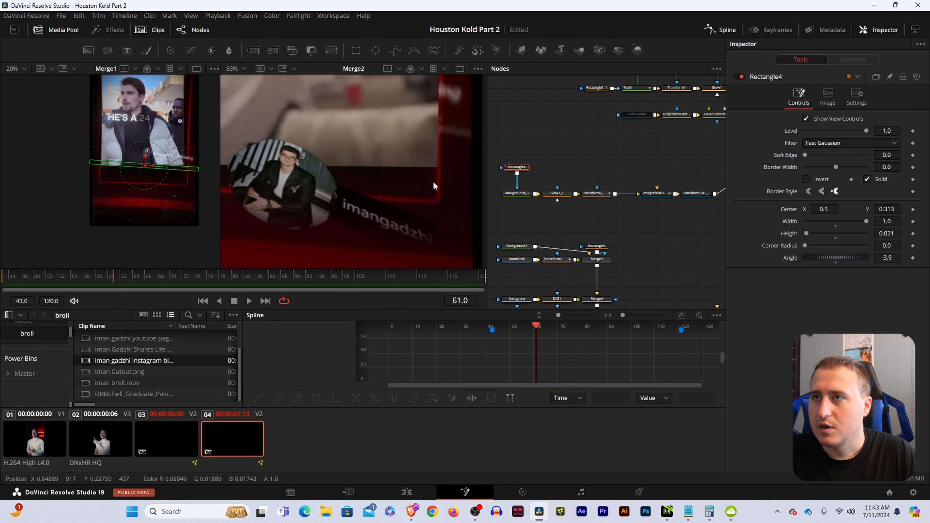
scroll(406, 165, down, 4)
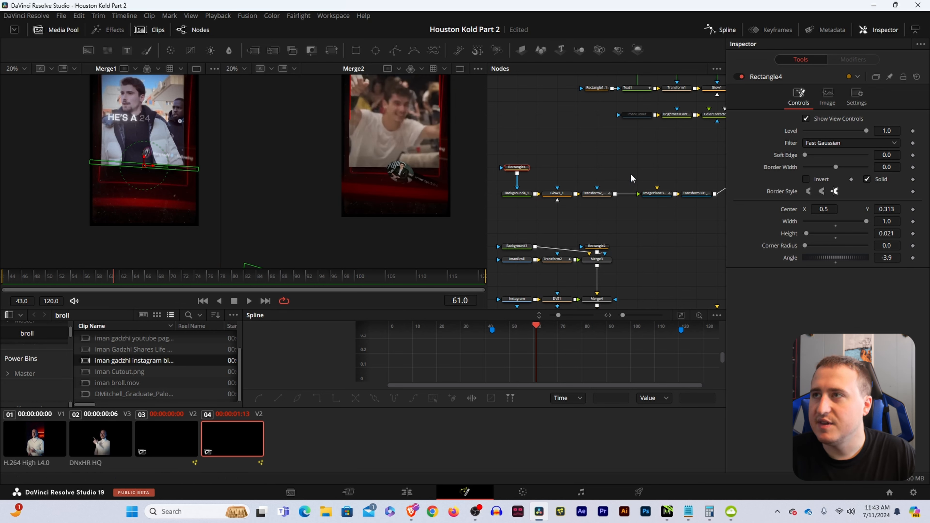
click(692, 193)
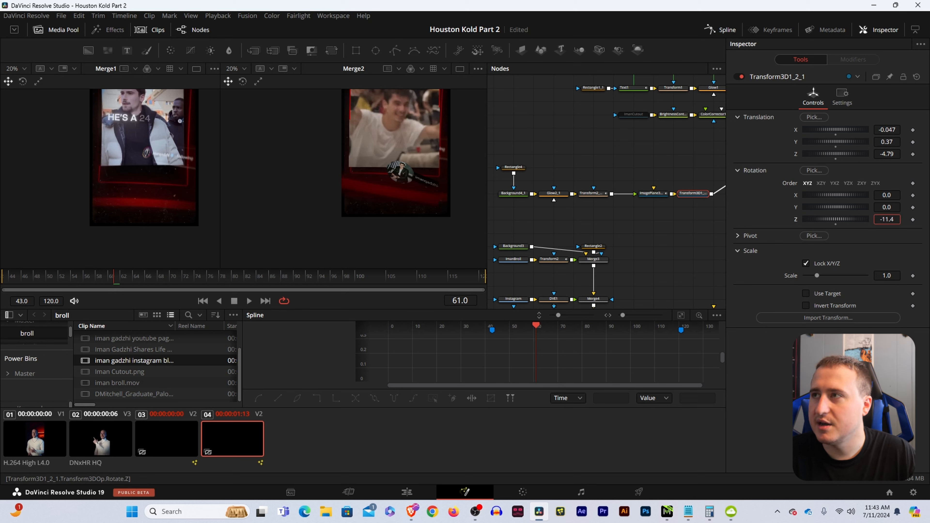
key(ctrl+z)
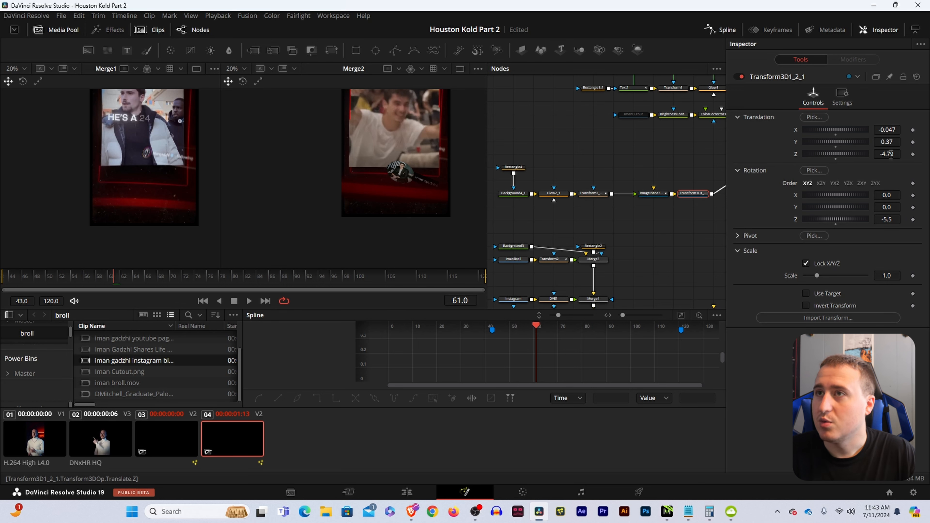
drag(890, 154, 879, 153)
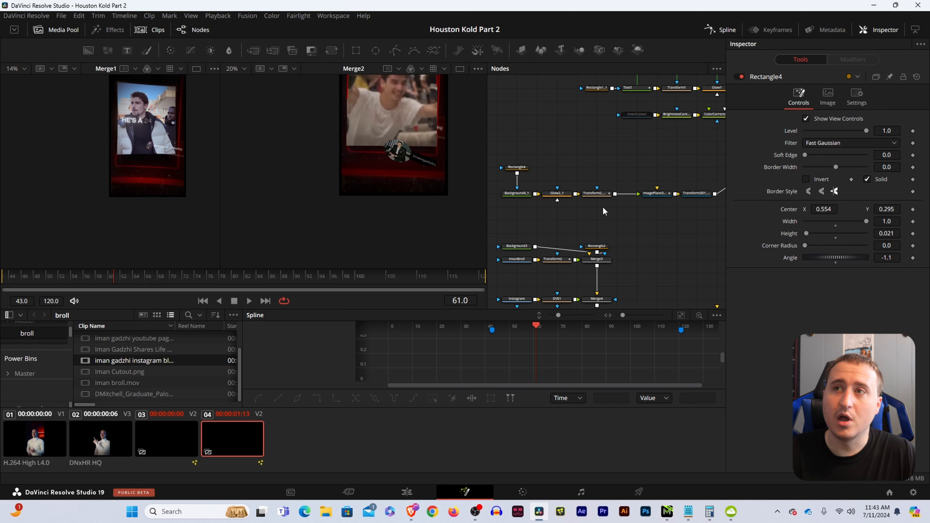
- Set the Blend of Glow2_1 to 0.717 and inspect the glowing red strip below the b-roll panel
click(559, 195)
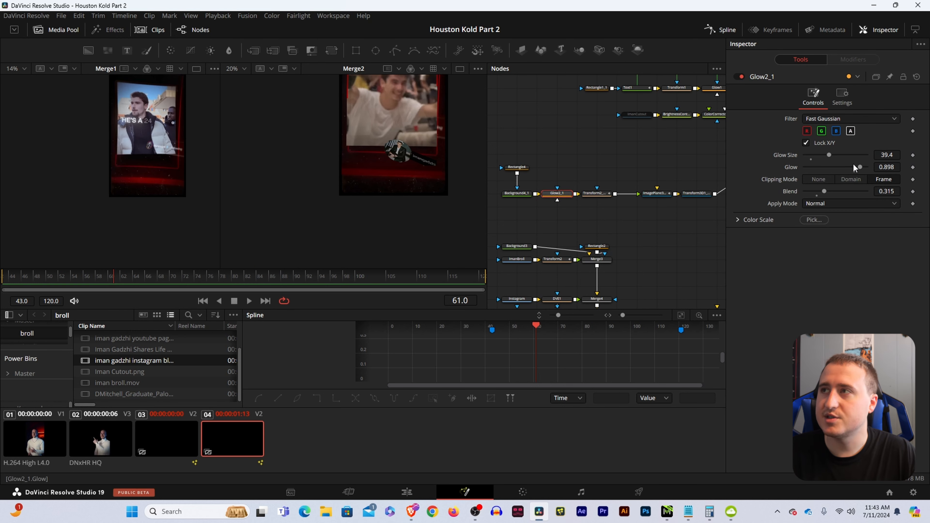
drag(824, 189, 849, 192)
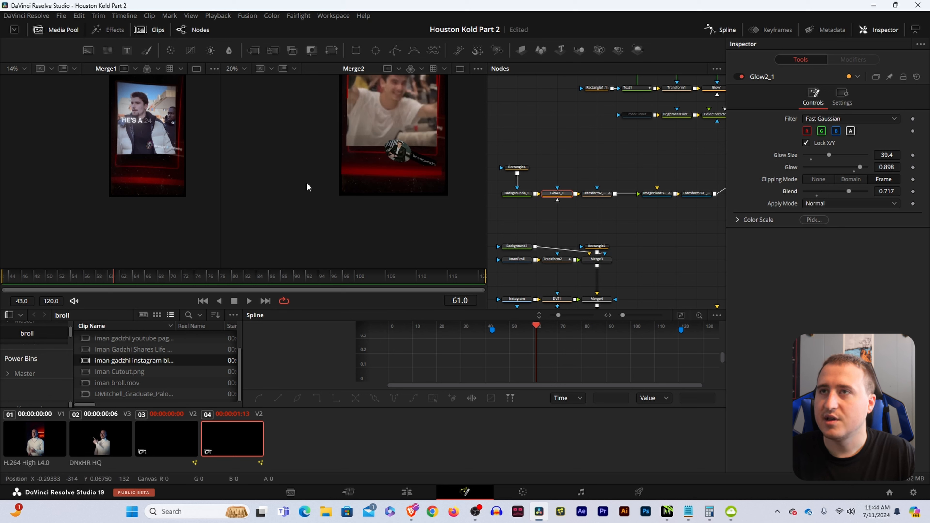
click(551, 169)
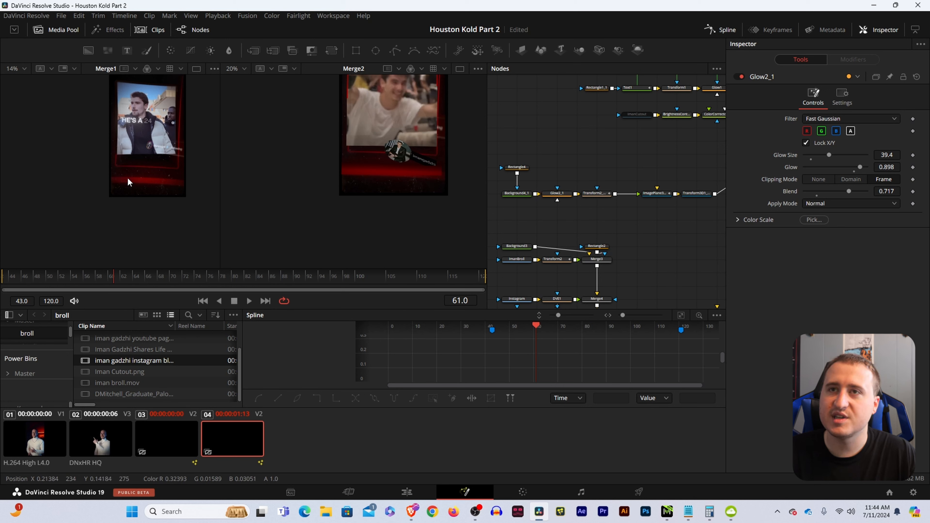
scroll(421, 187, up, 3)
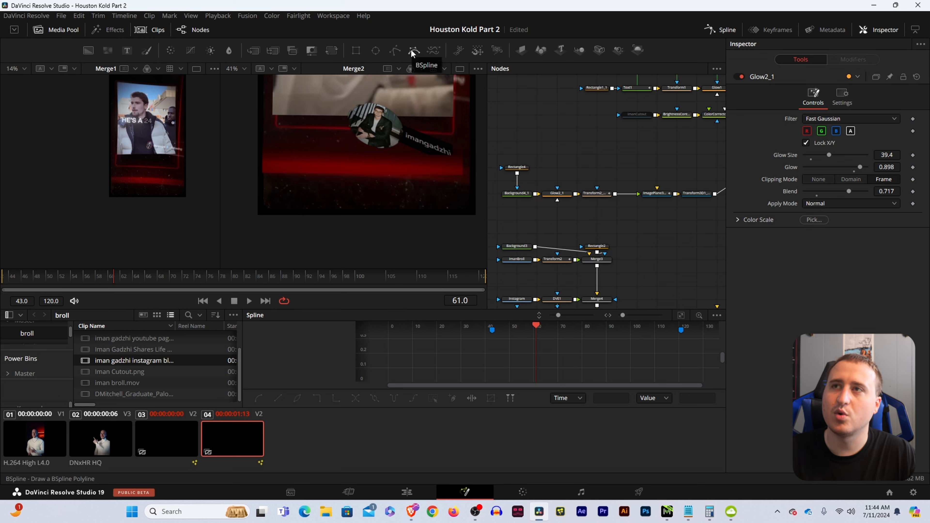
scroll(355, 156, down, 4)
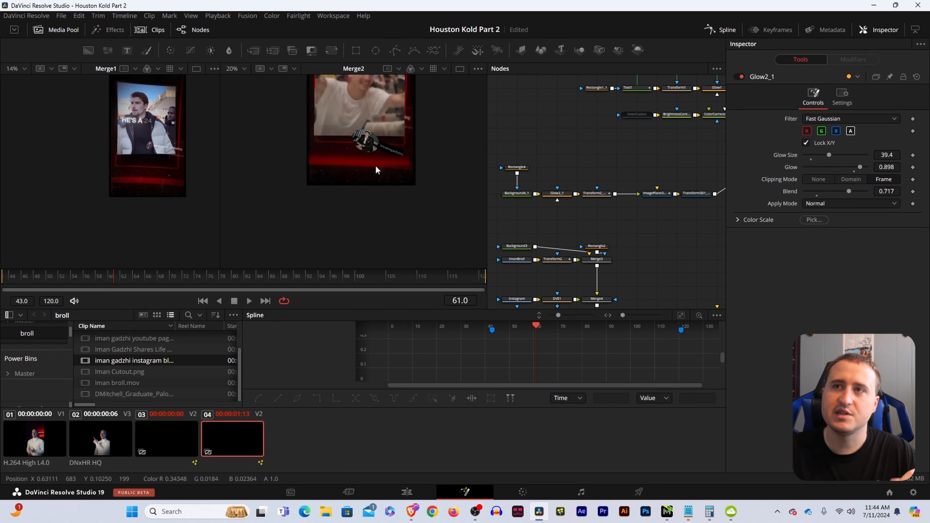
scroll(545, 173, up, 2)
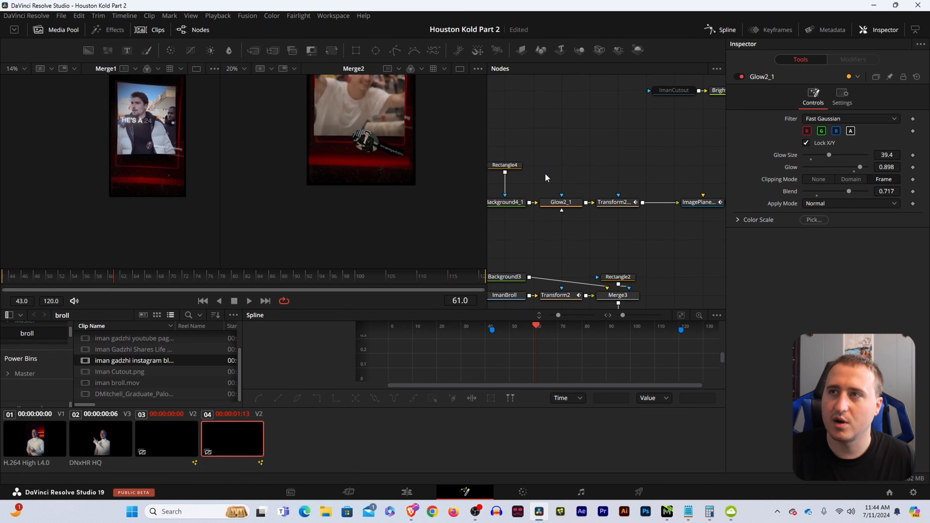
- Add a Width keyframe to the Rectangle4 mask at frame 55
click(513, 167)
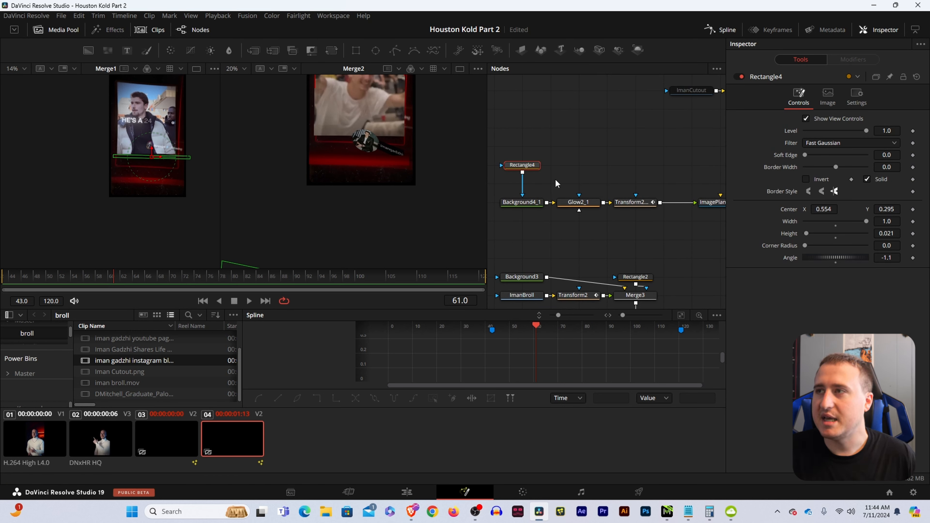
click(557, 165)
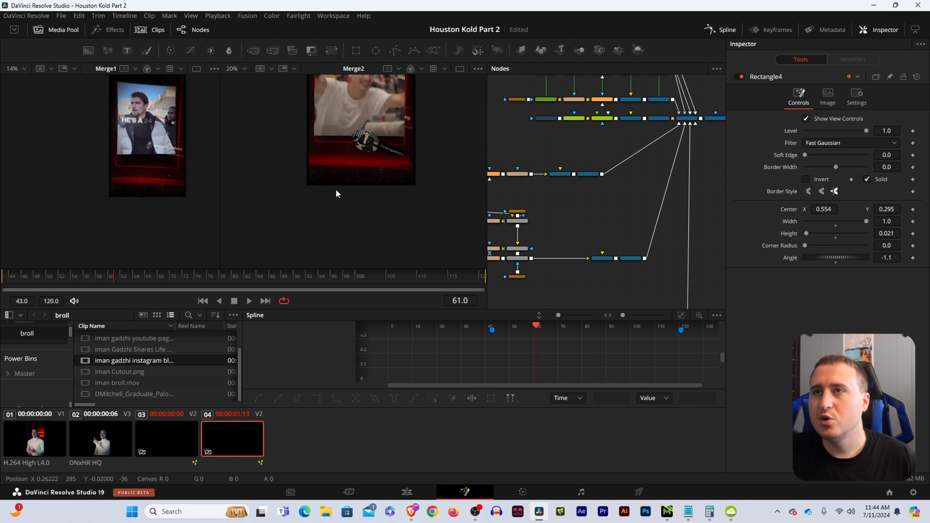
drag(524, 162, 663, 157)
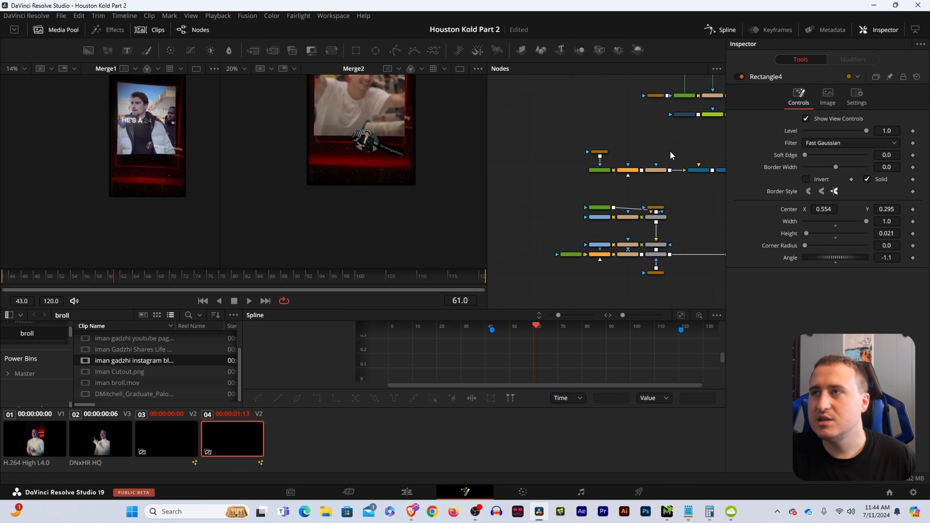
click(604, 153)
scroll(368, 160, up, 3)
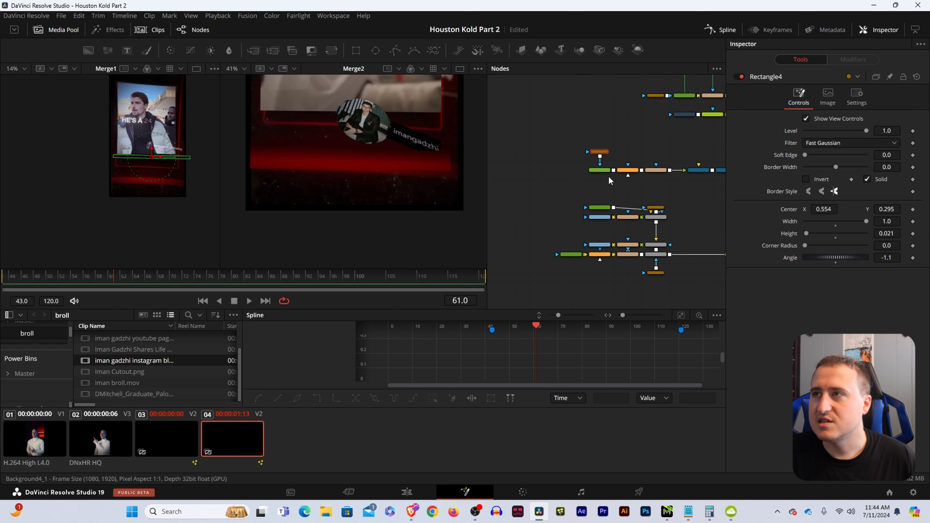
drag(376, 171, 399, 183)
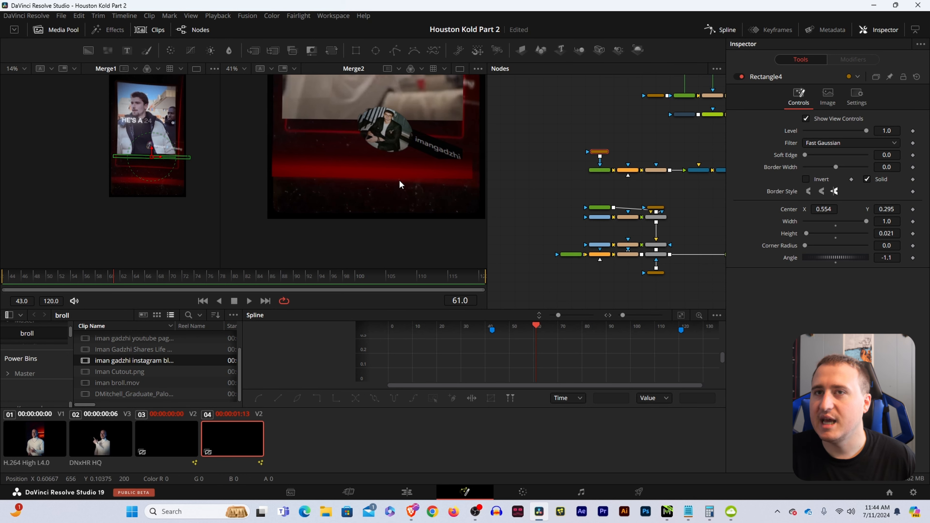
drag(111, 279, 80, 280)
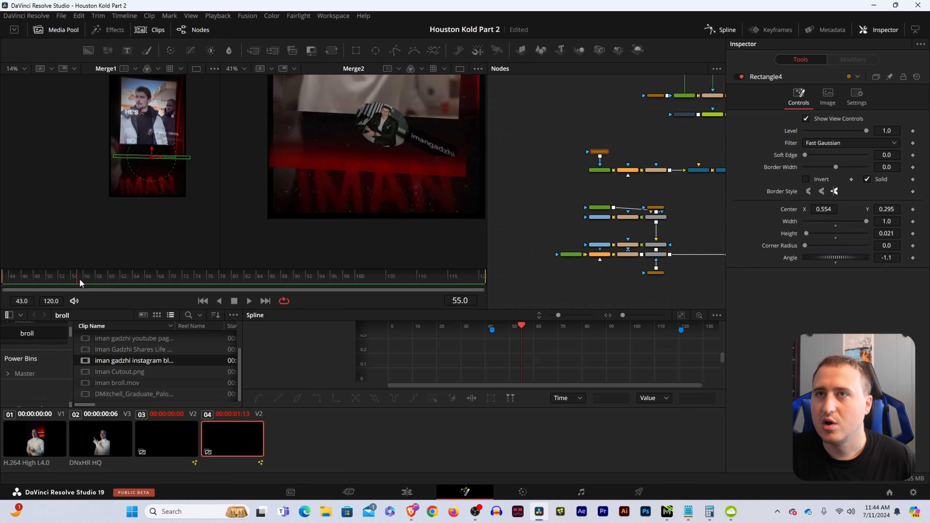
click(913, 222)
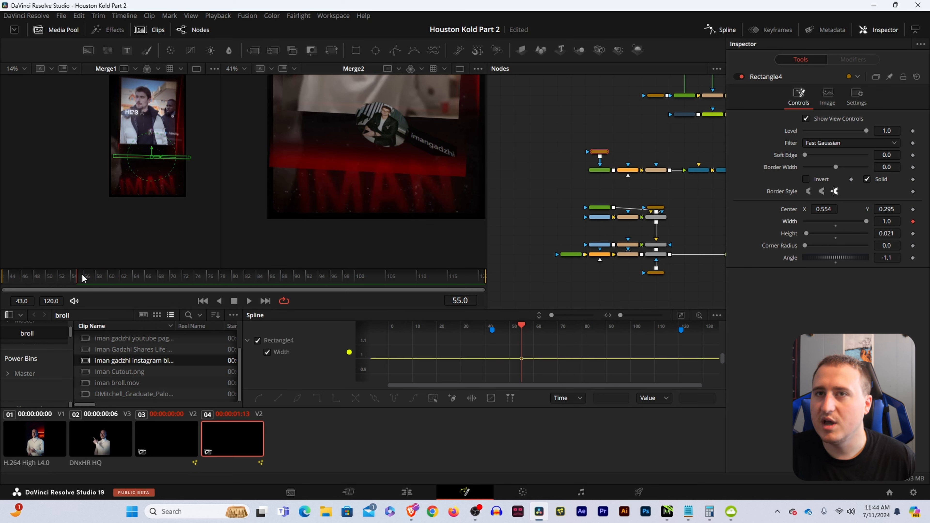
- Disable Background4_1 for comparison and keyframe Rectangle4's Width at 1.0 on frame 58
drag(77, 278, 99, 279)
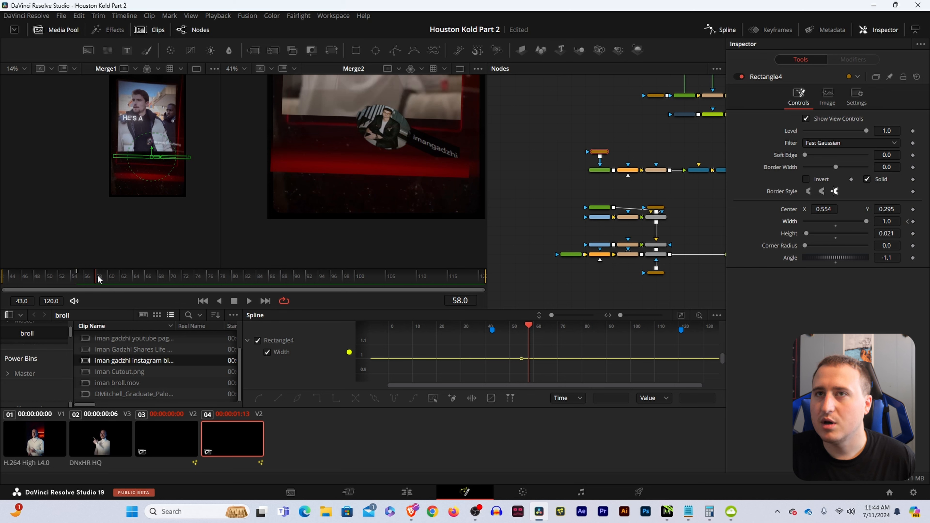
scroll(639, 173, up, 5)
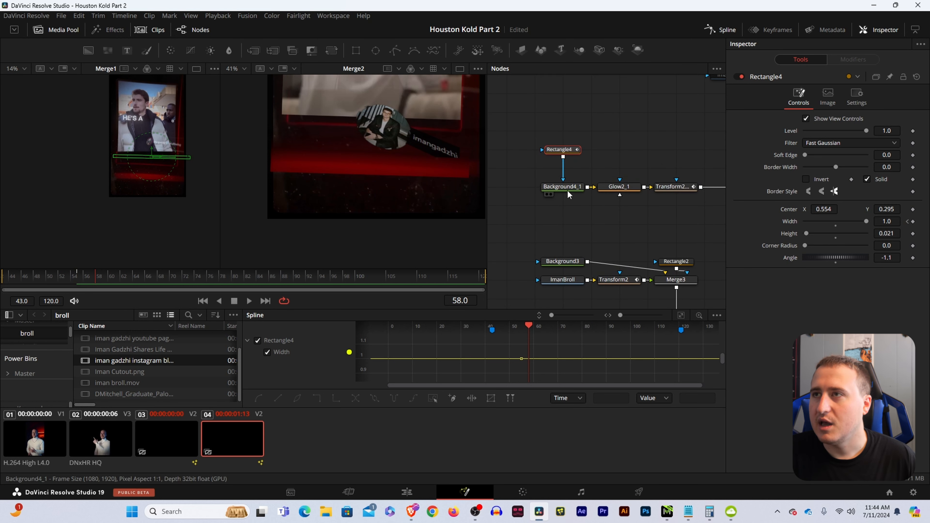
click(568, 188)
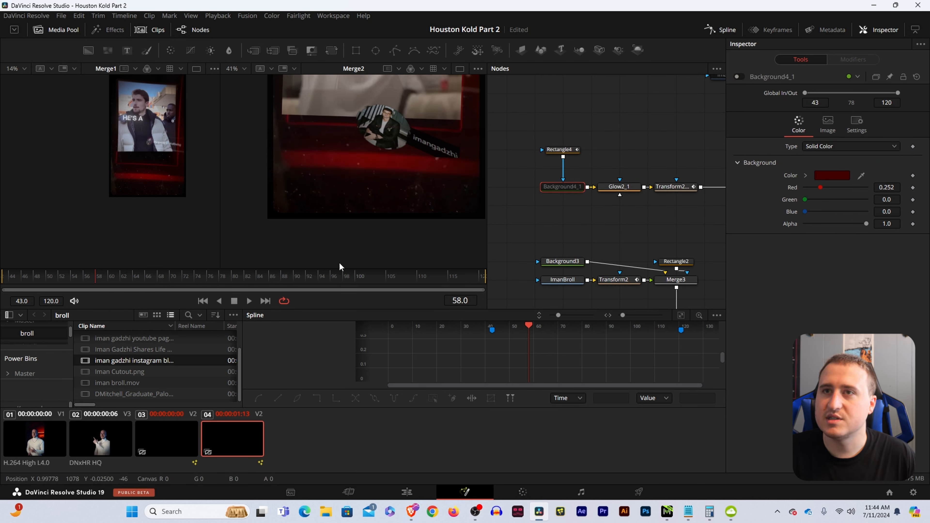
mouse_move(104, 275)
mouse_down()
mouse_move(84, 277)
mouse_move(98, 279)
mouse_up()
click(560, 150)
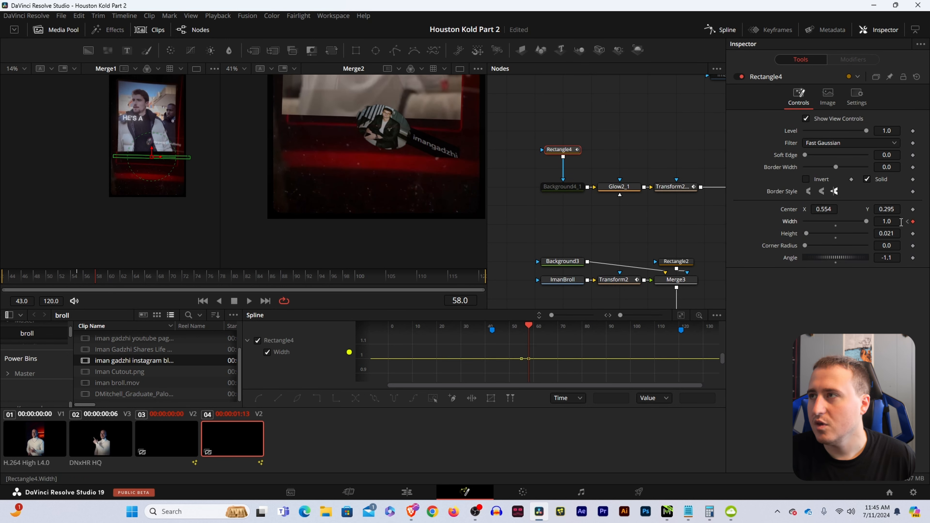
- Set Rectangle4's Width to 0.0 on the frame 55 keyframe and re-enable Background4_1
key(Left)
key(Left)
key(Left)
drag(865, 221, 587, 226)
click(588, 223)
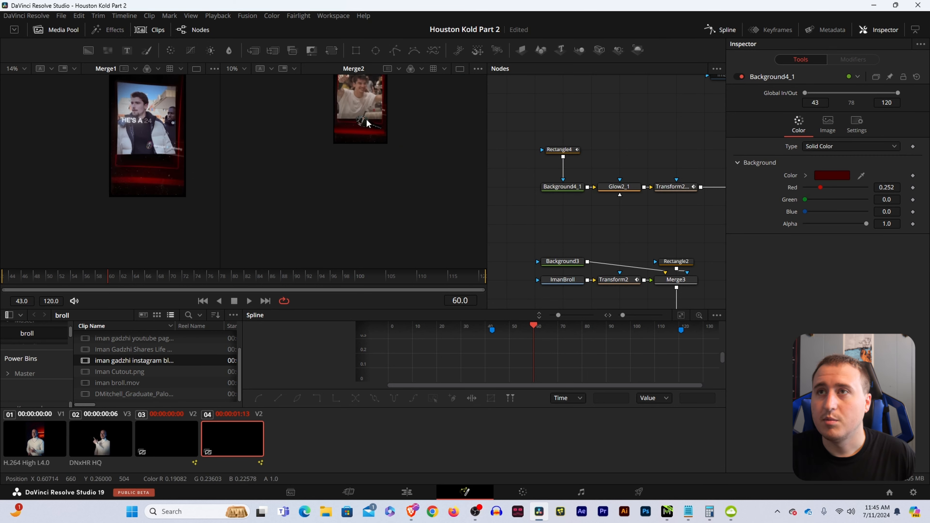
- Smooth all of Rectangle4's Width keyframes in the spline curve and save the project
drag(372, 115, 382, 182)
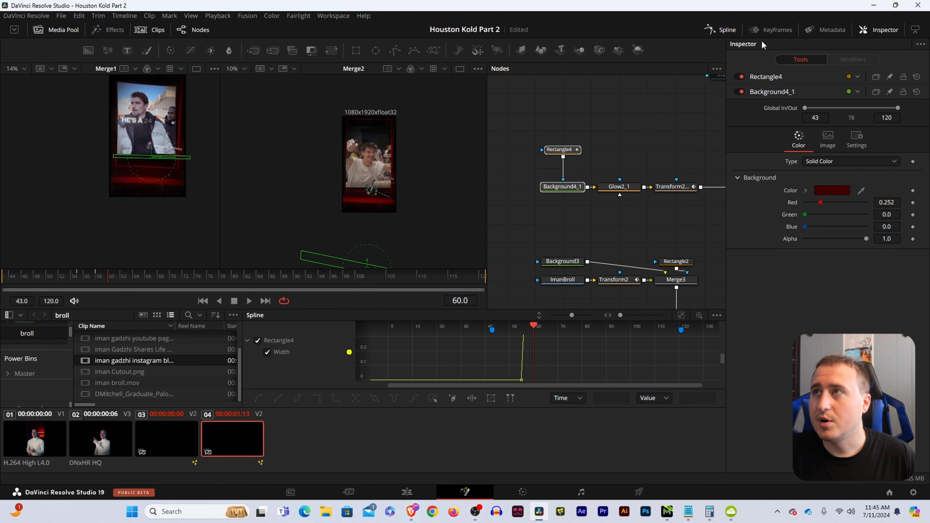
click(681, 316)
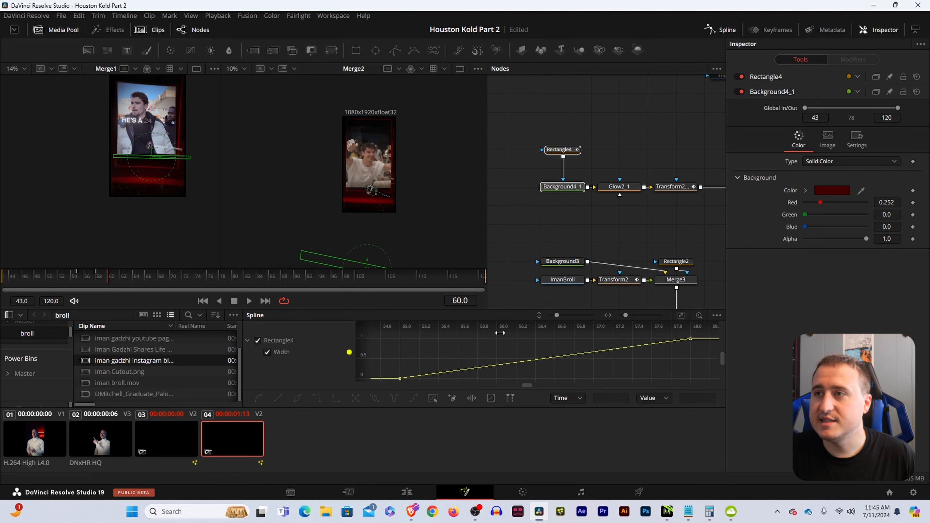
key(ctrl+a)
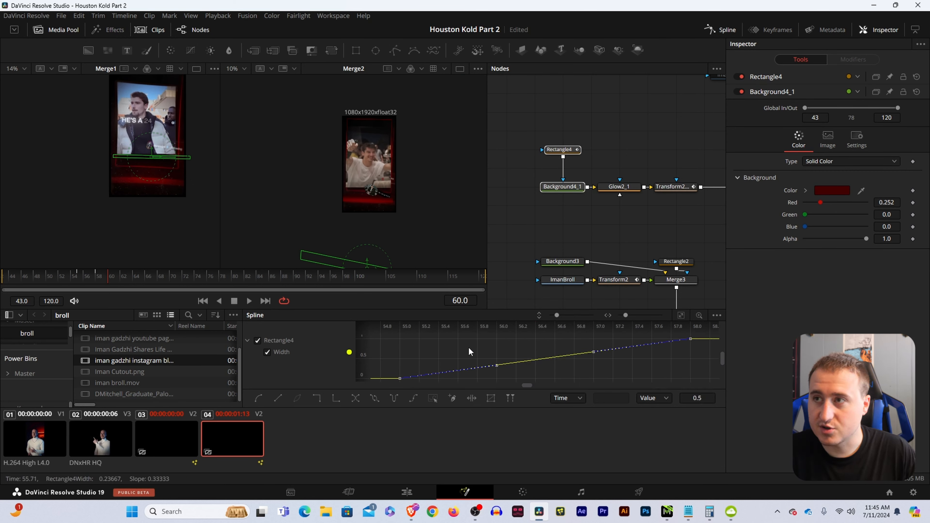
key(s)
key(ctrl+s)
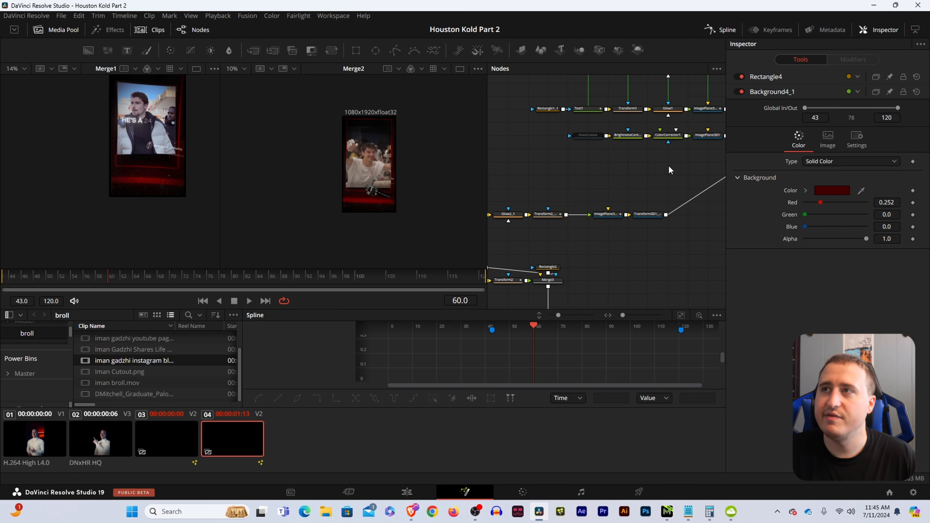
- Smooth the falling Opacity keyframes of ImagePlane3D2 between frames 43 and 50 in the spline curve
drag(670, 168, 570, 246)
drag(566, 146, 624, 208)
drag(567, 152, 551, 227)
drag(571, 137, 668, 175)
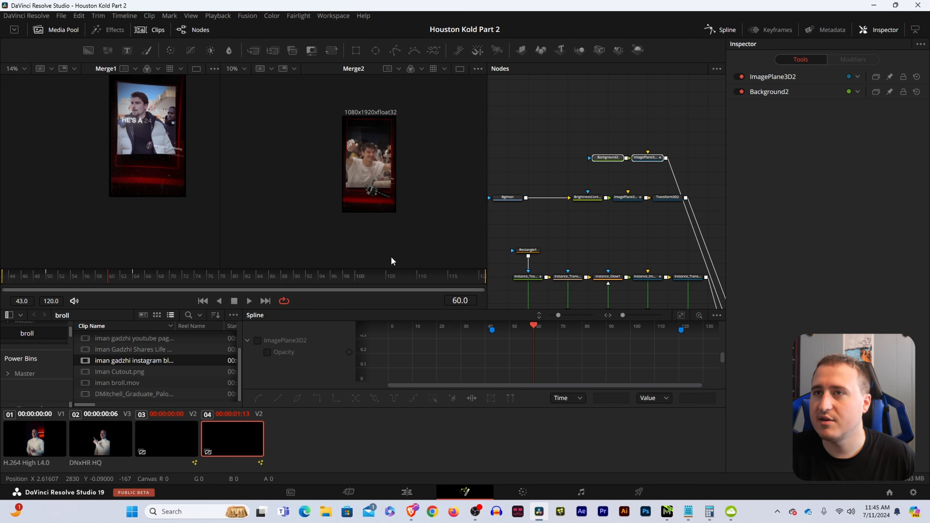
click(258, 341)
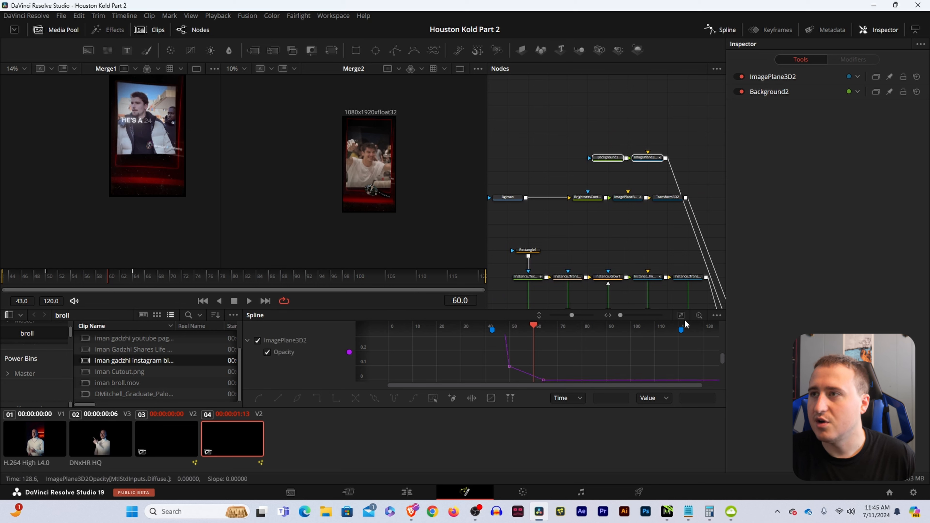
click(681, 315)
drag(506, 349, 566, 351)
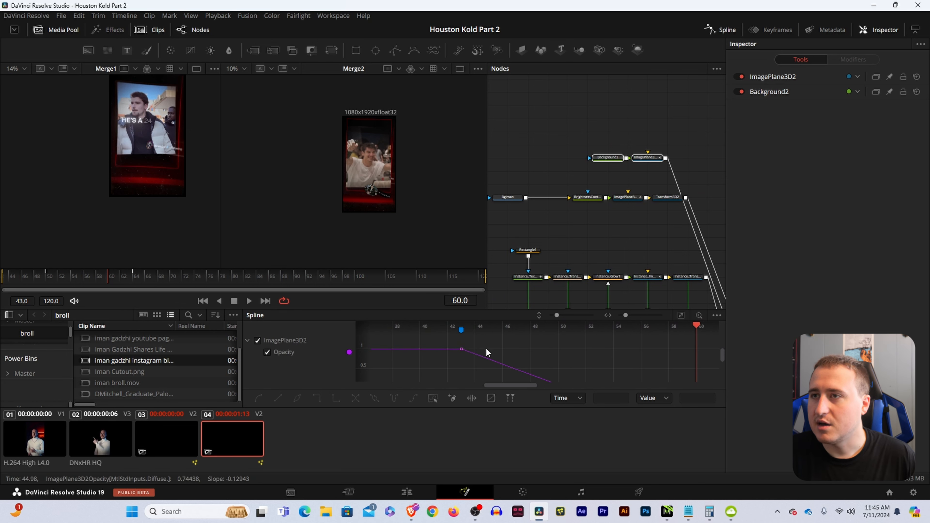
drag(628, 351, 607, 346)
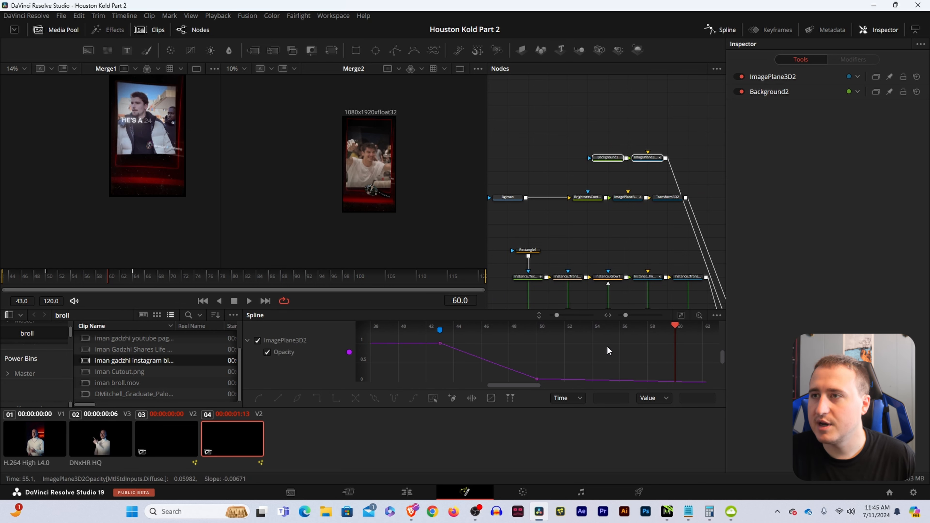
drag(421, 339, 538, 383)
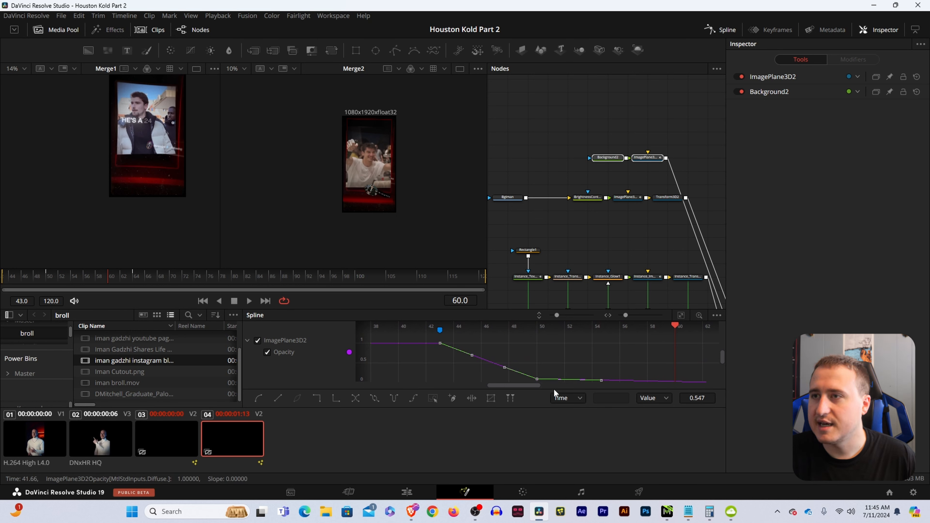
key(shift+s)
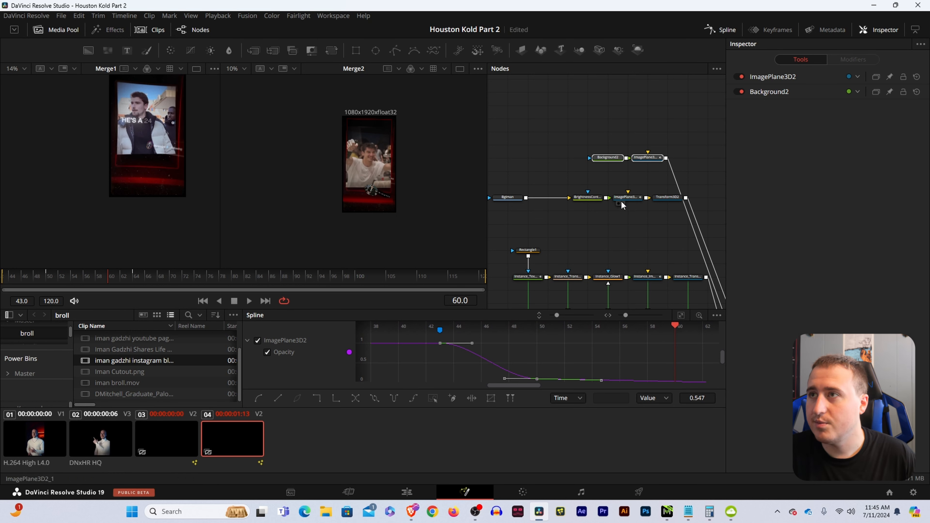
- Smooth the fade-out Opacity keyframes of ImagePlane3D2_1 and of the text nodes' image plane ImagePlane3D1_1
drag(572, 182, 673, 198)
click(266, 341)
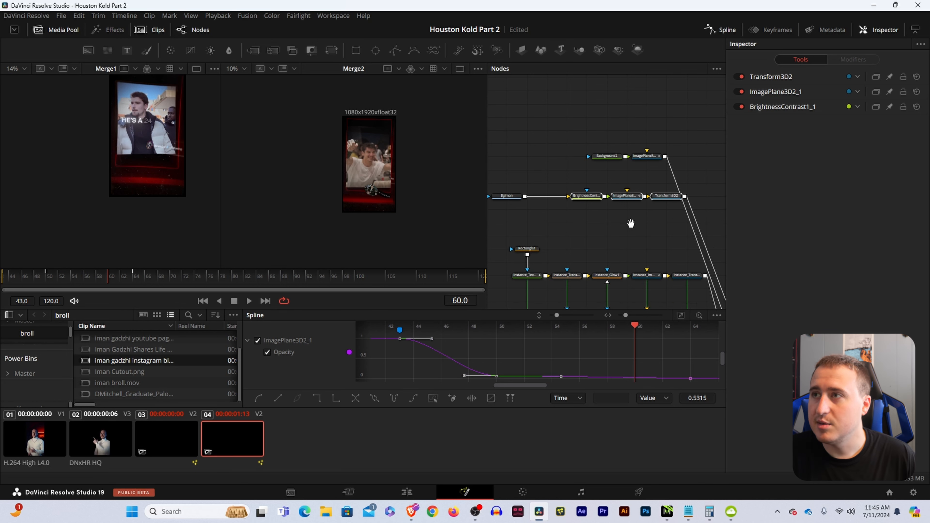
scroll(594, 151, down, 5)
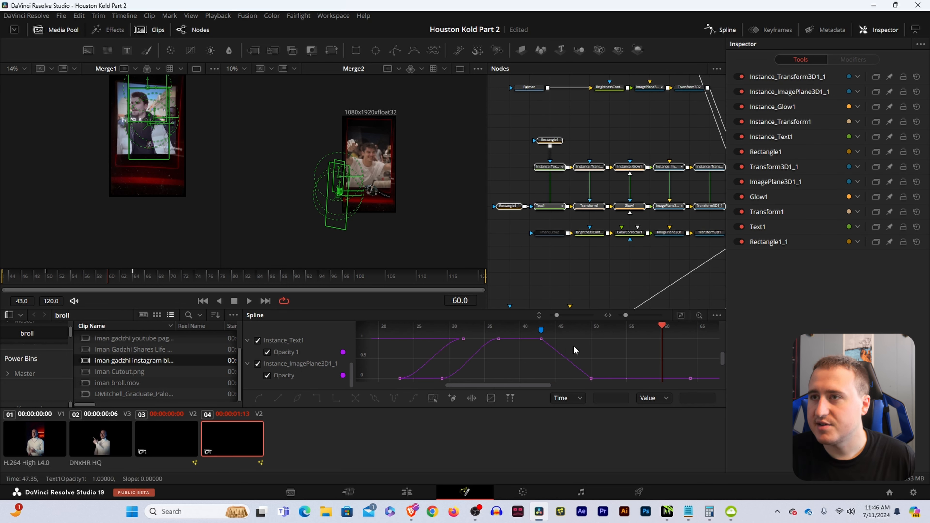
drag(534, 343, 619, 397)
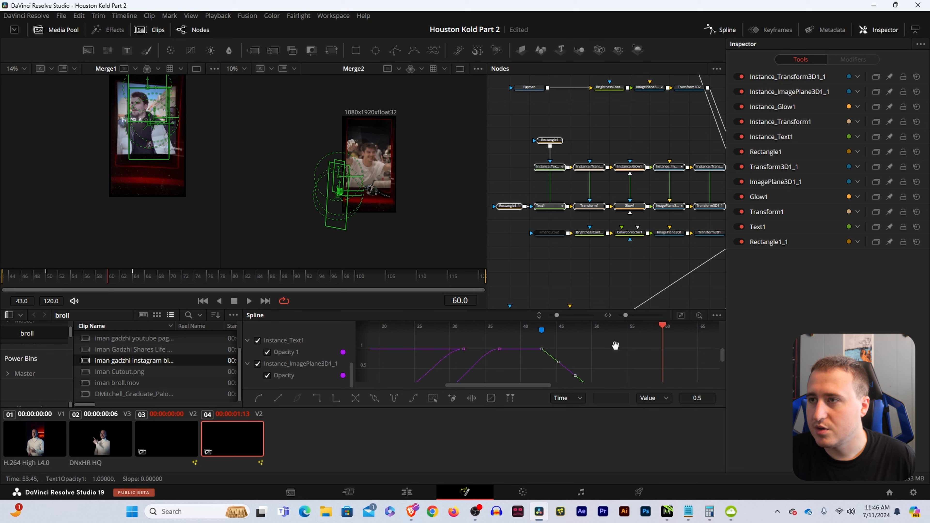
drag(615, 347, 613, 338)
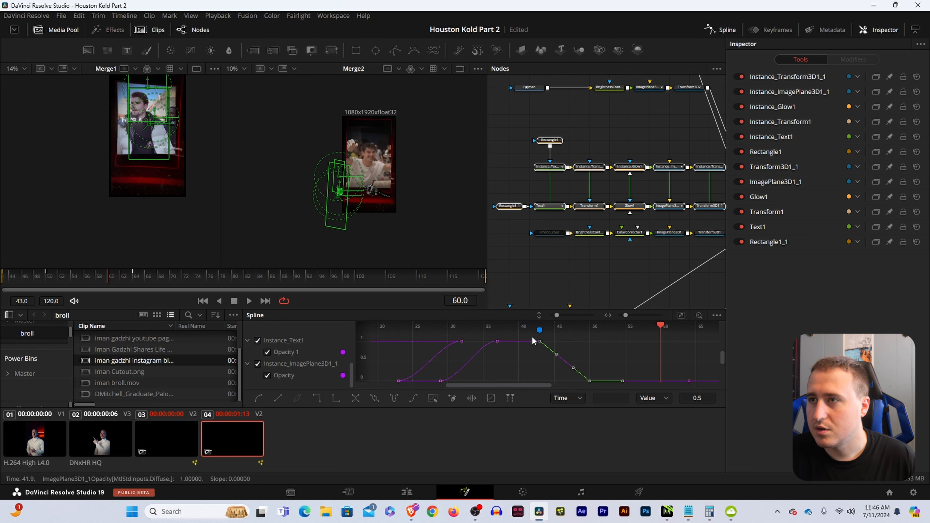
drag(532, 336, 598, 390)
key(f)
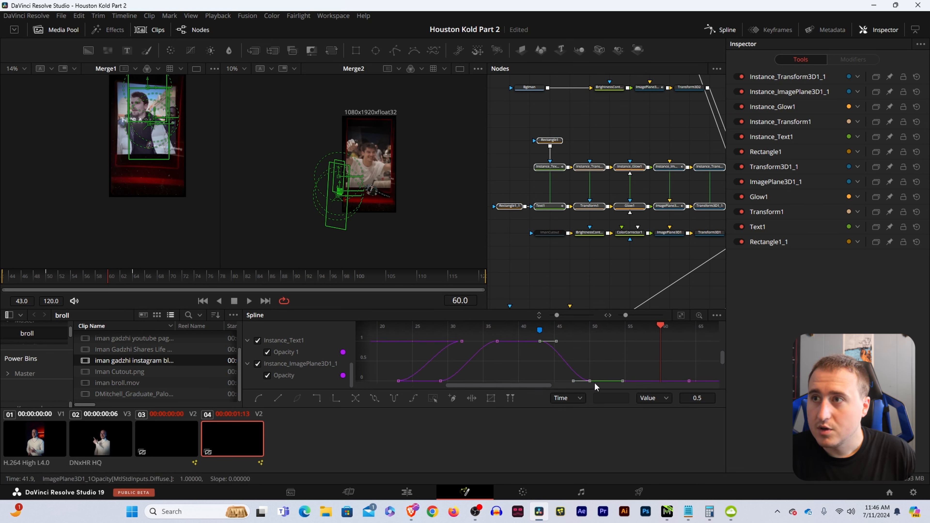
- Examine the spline curves of the cutout's color and image plane nodes and of the Rectangle4 light strip chain for unsmoothed keyframes
click(630, 277)
drag(588, 253, 671, 186)
click(602, 206)
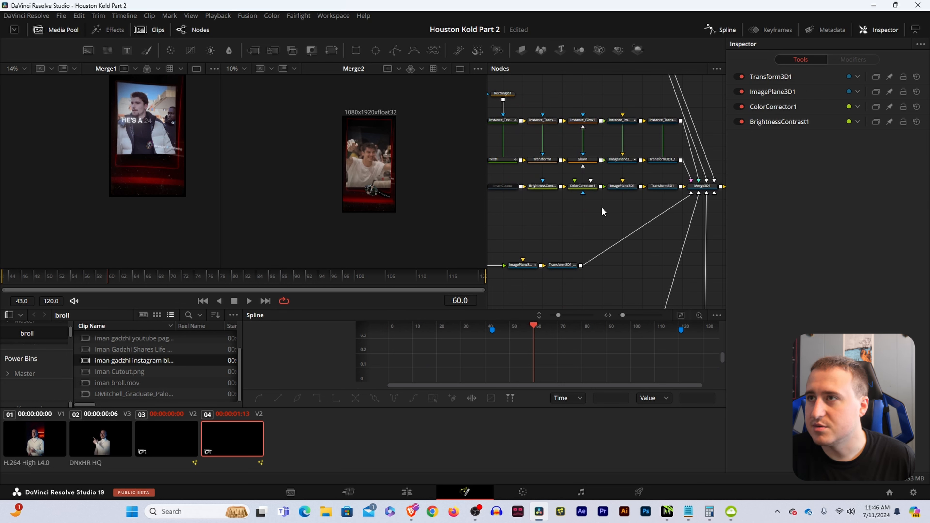
drag(574, 218, 695, 176)
drag(708, 180, 541, 213)
click(544, 206)
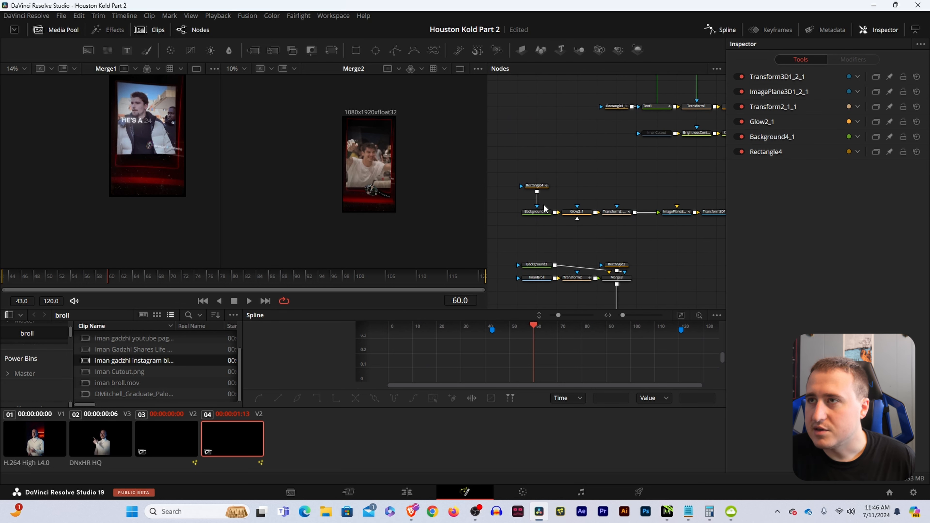
click(536, 186)
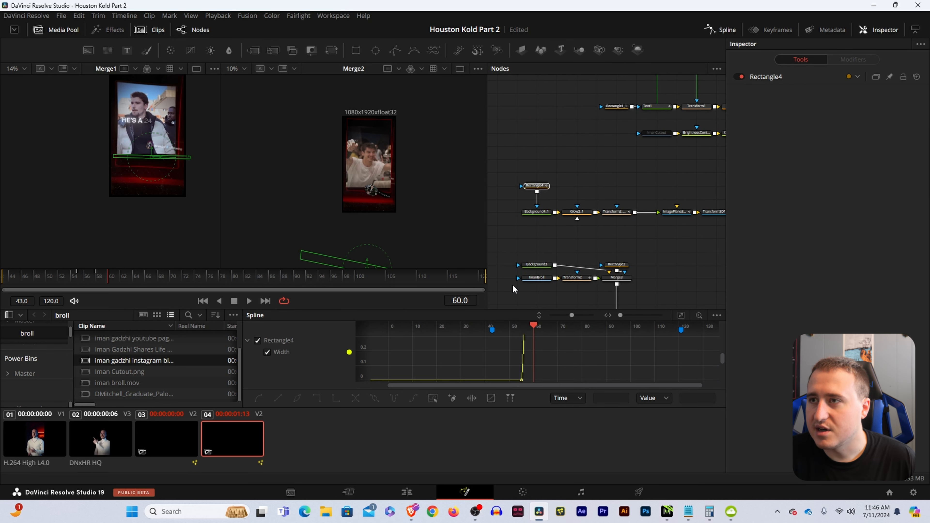
click(682, 316)
drag(619, 234, 586, 233)
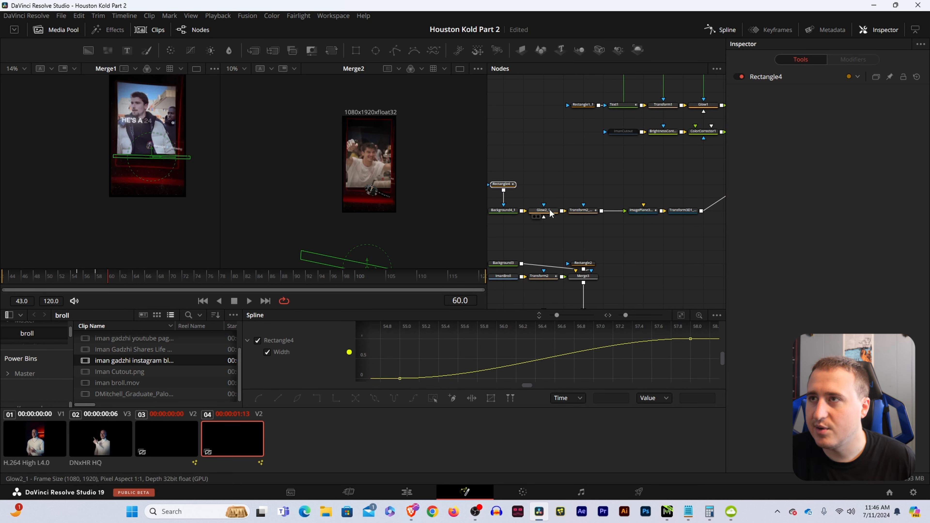
- Smooth all of Transform2_1_1's Center displacement keyframes in the spline curve
click(582, 210)
click(682, 315)
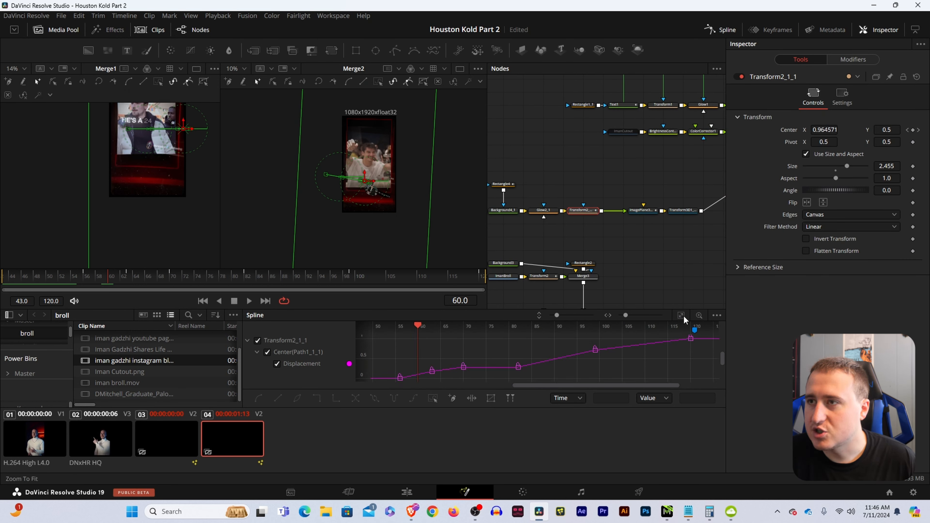
drag(503, 345, 450, 351)
key(ctrl+a)
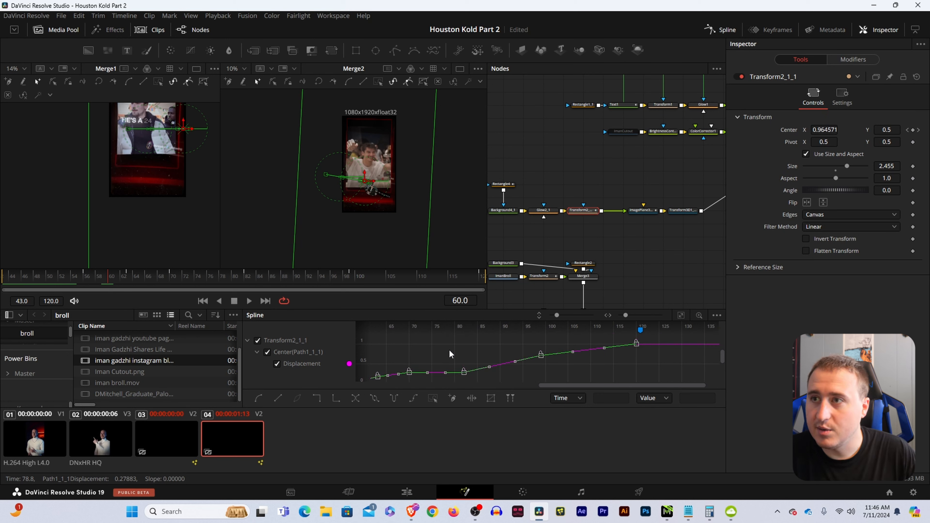
key(shift+s)
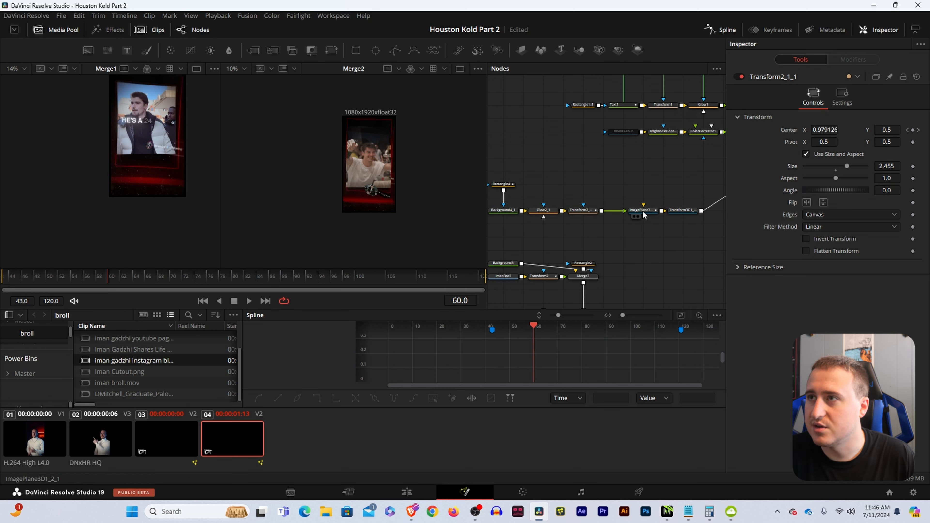
- Smooth all of ImagePlane3D1_2_1's Opacity keyframes in the spline curve
click(642, 211)
click(681, 316)
click(681, 317)
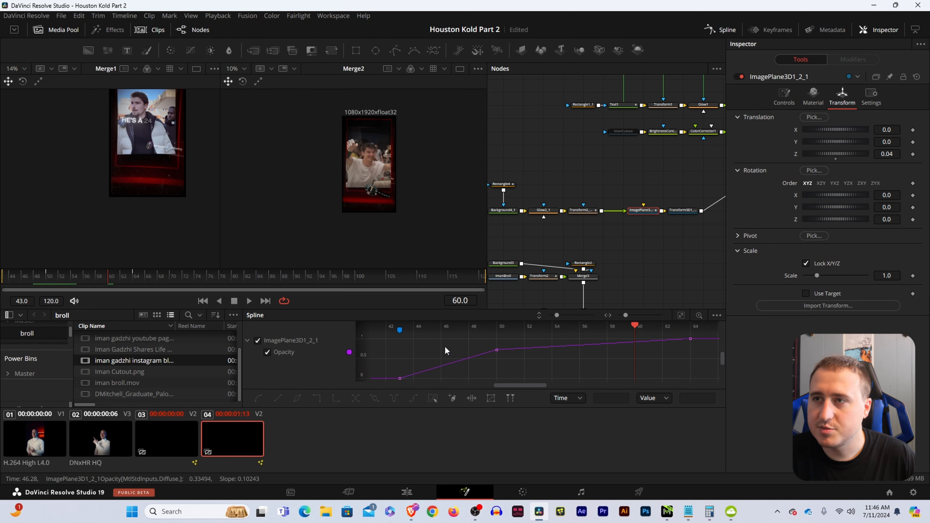
key(ctrl+a)
key(shift+s)
- Smooth all of Transform2's Center displacement keyframes in the b-roll branch and save the project
click(688, 212)
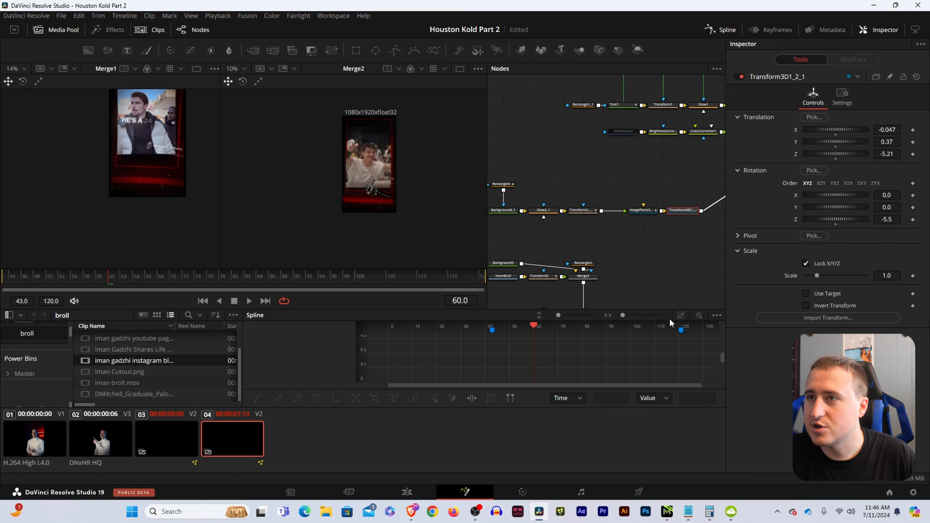
drag(591, 253, 677, 200)
drag(516, 140, 659, 179)
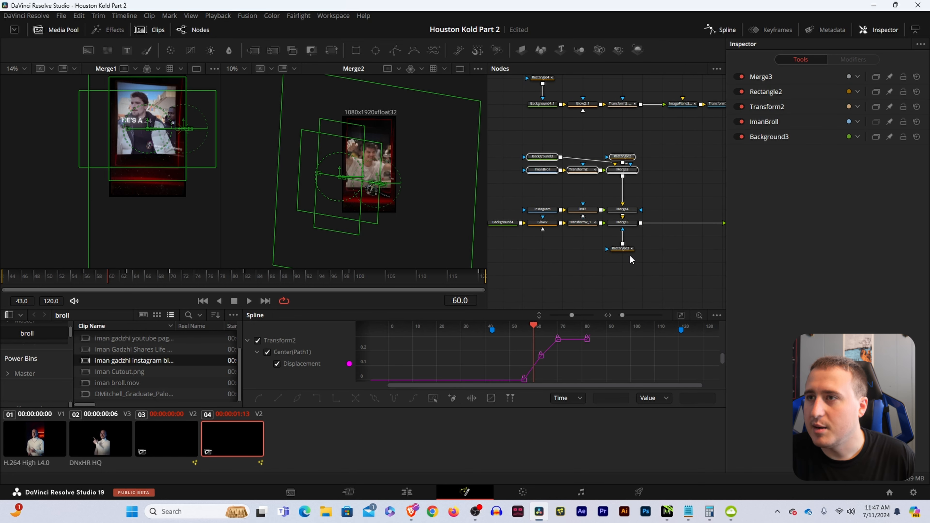
click(677, 316)
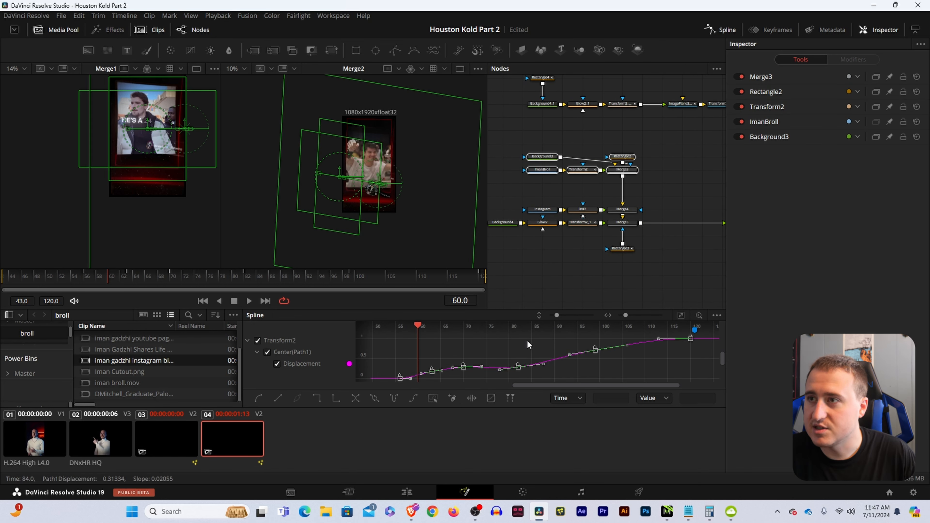
click(577, 253)
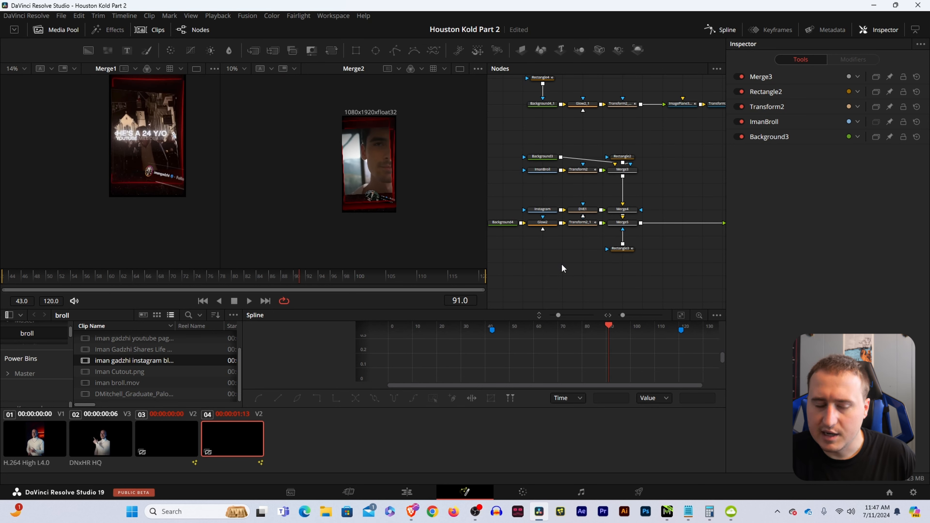
key(ctrl+s)
- Smooth Transform2_1's Center displacement keyframes across the whole move in the spline curve
drag(569, 256, 585, 255)
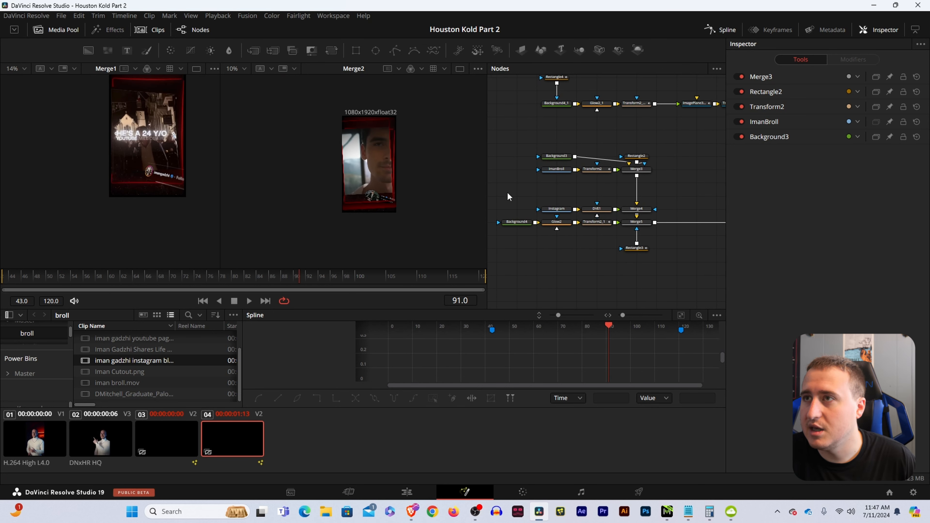
drag(507, 192, 691, 228)
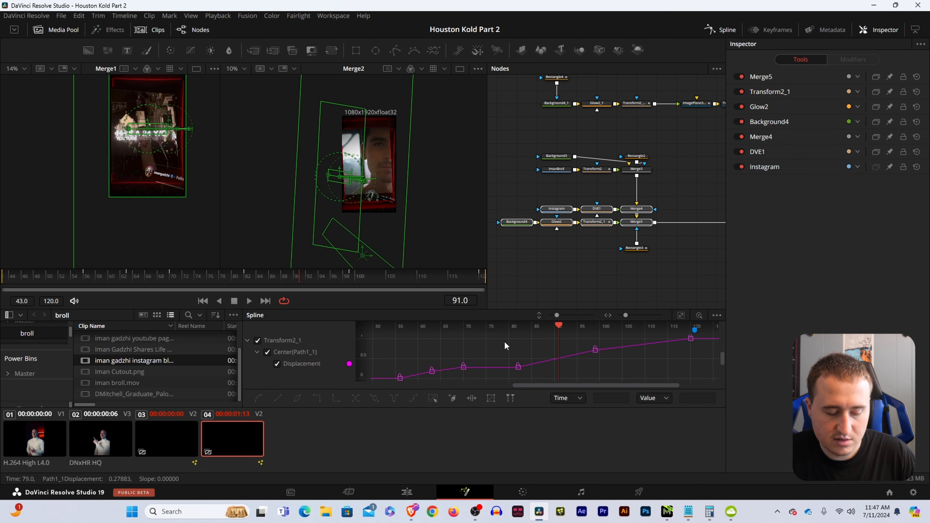
scroll(505, 341, up, 5)
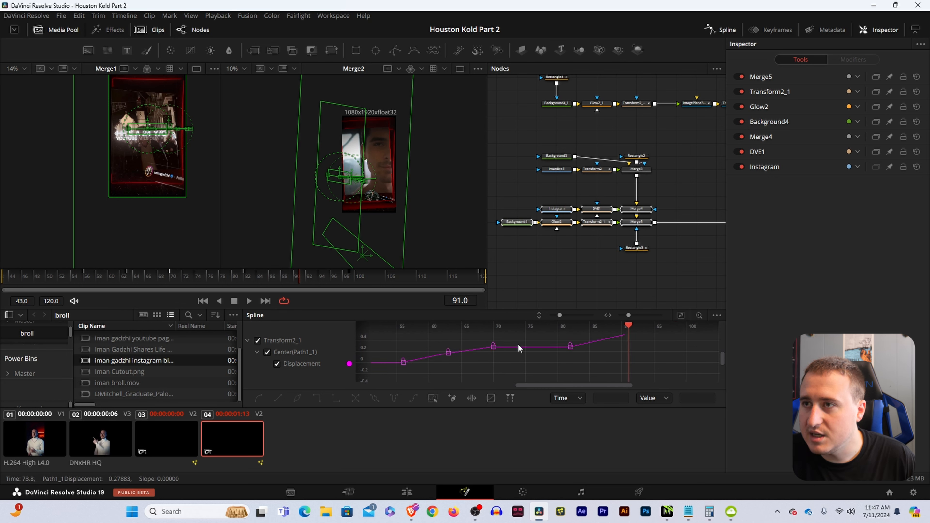
scroll(519, 347, down, 3)
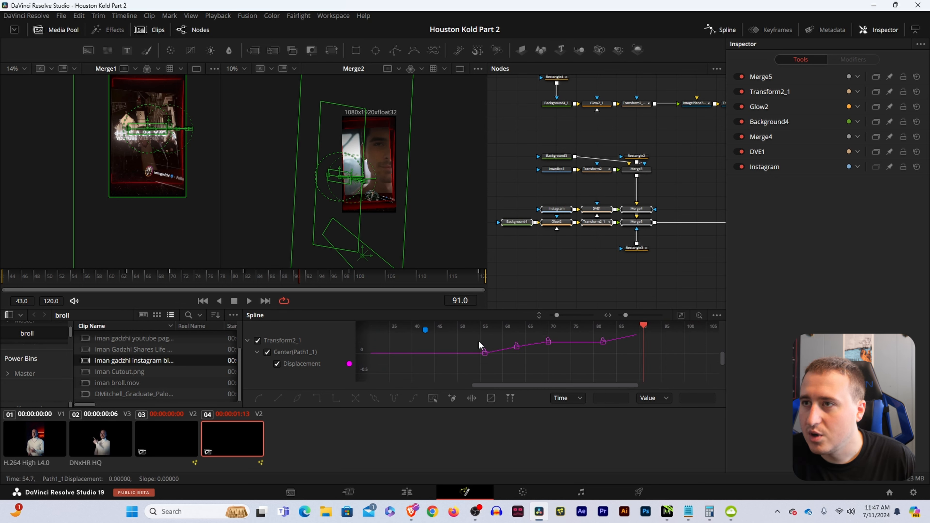
drag(477, 339, 444, 399)
key(f)
drag(546, 347, 446, 384)
key(shift+s)
drag(641, 341, 509, 375)
key(shift+s)
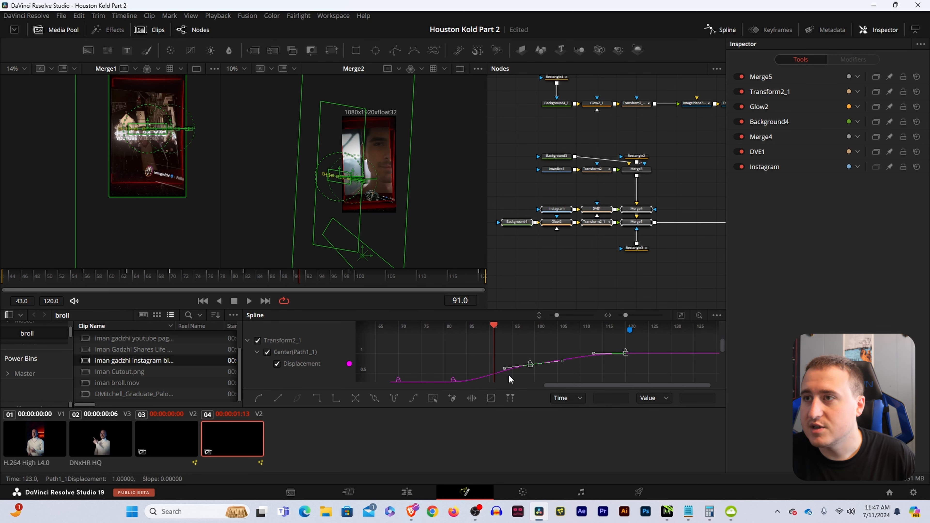
- Check the spline curves of Rectangle3, ImagePlane3D1_2 and Transform3D1_2 for unsmoothed keyframes
click(637, 249)
drag(660, 253, 543, 260)
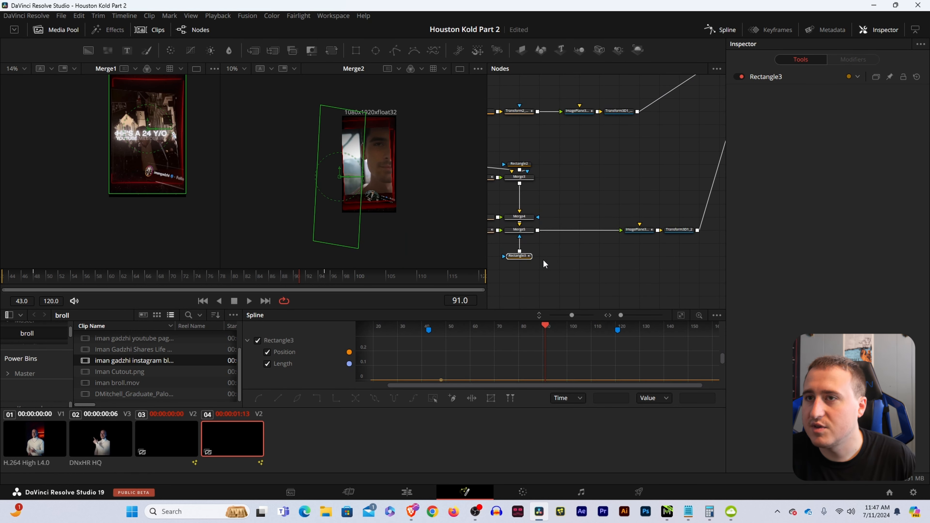
click(683, 316)
click(631, 270)
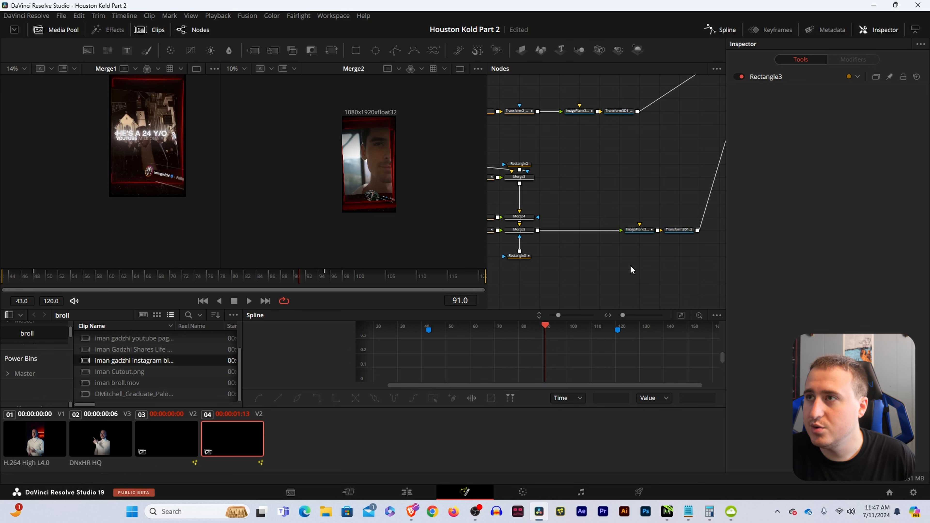
drag(631, 270, 702, 224)
- Scrub the animation between frames 59 and 74 to check the smoothed motion, and look over the b-roll and light strip nodes
click(100, 279)
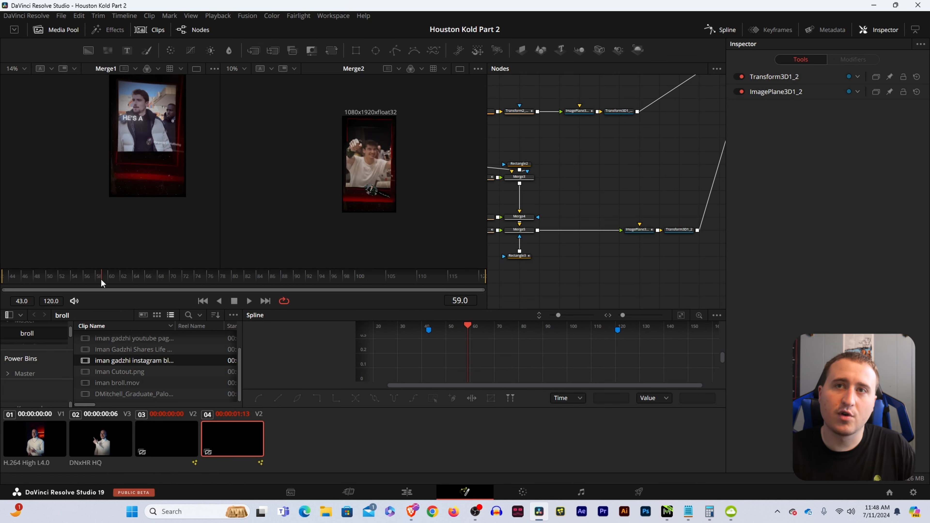
drag(102, 278, 196, 282)
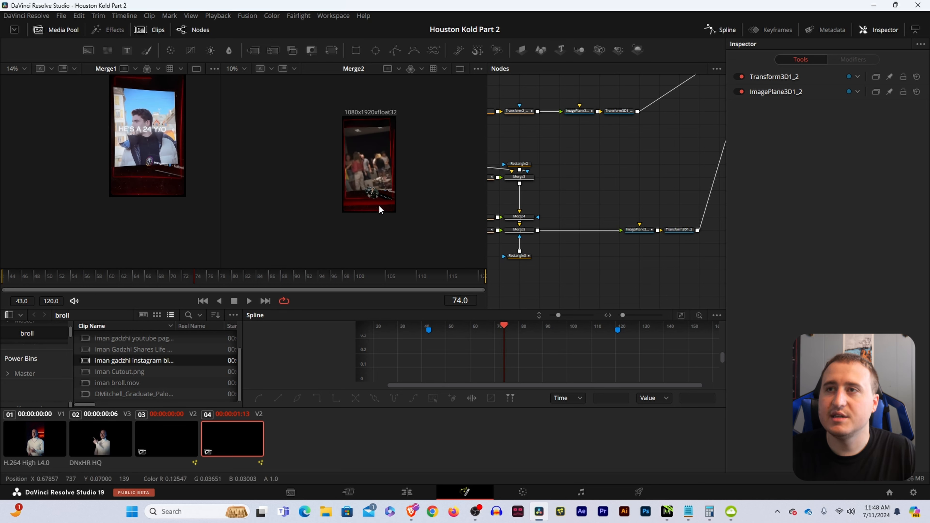
click(193, 280)
mouse_move(193, 280)
mouse_down()
mouse_move(104, 285)
mouse_move(182, 288)
mouse_up()
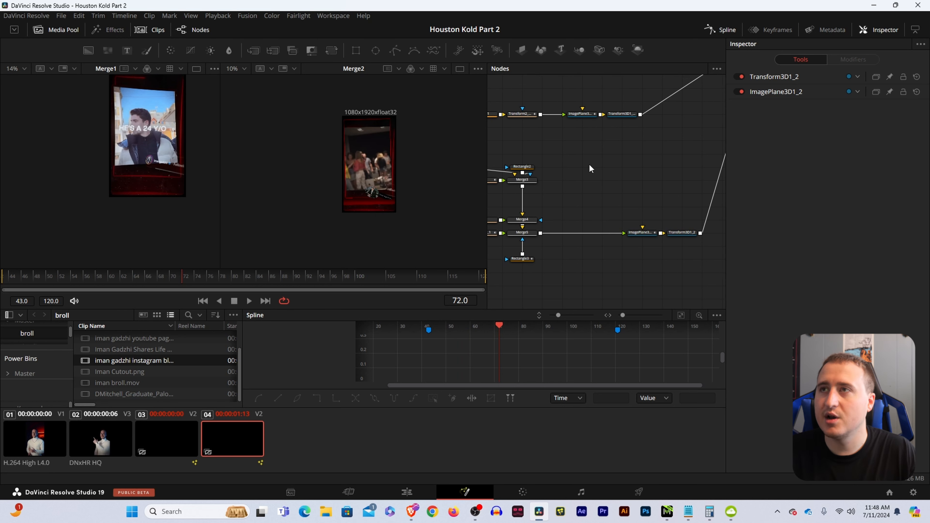
drag(587, 166, 685, 232)
drag(602, 208, 604, 220)
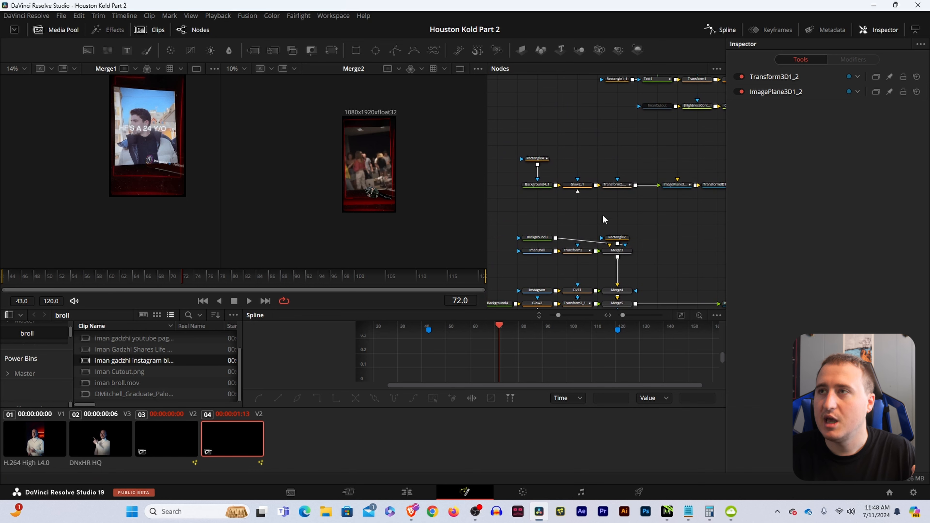
drag(660, 210, 567, 210)
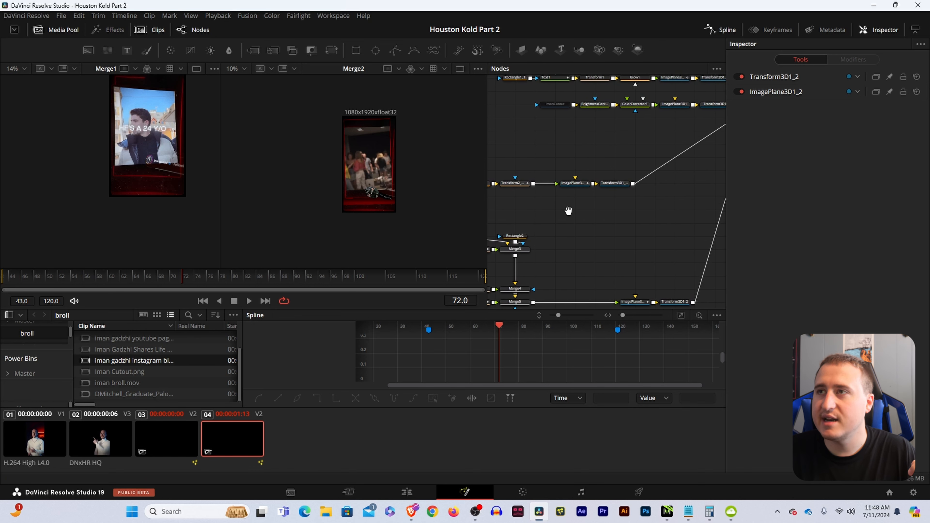
- Keyframe the X, Y and Z translation of the light strip's Transform3D1_2_1 node at frame 61
click(574, 184)
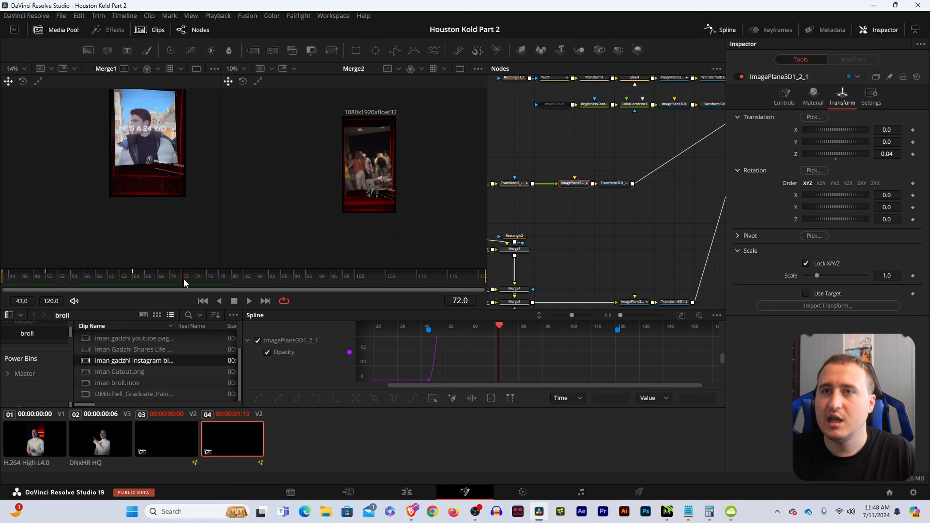
drag(182, 278, 115, 289)
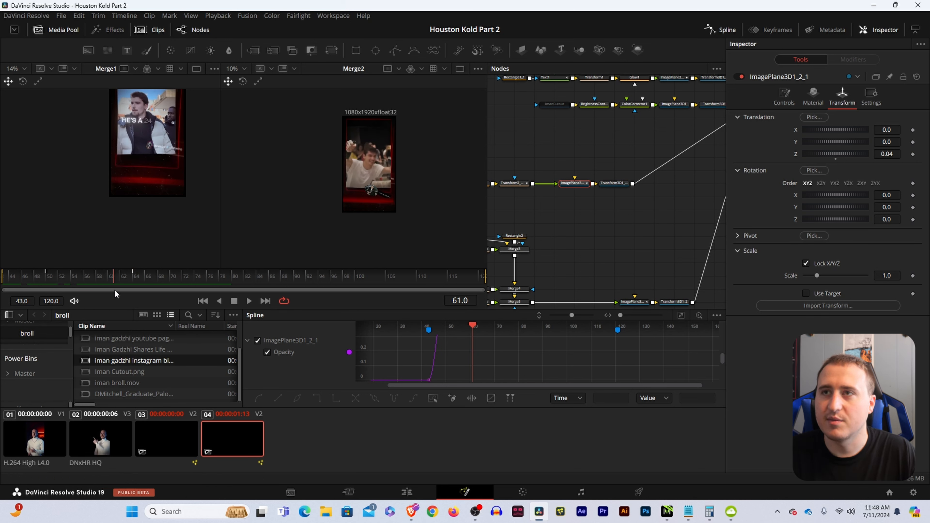
click(613, 185)
click(913, 130)
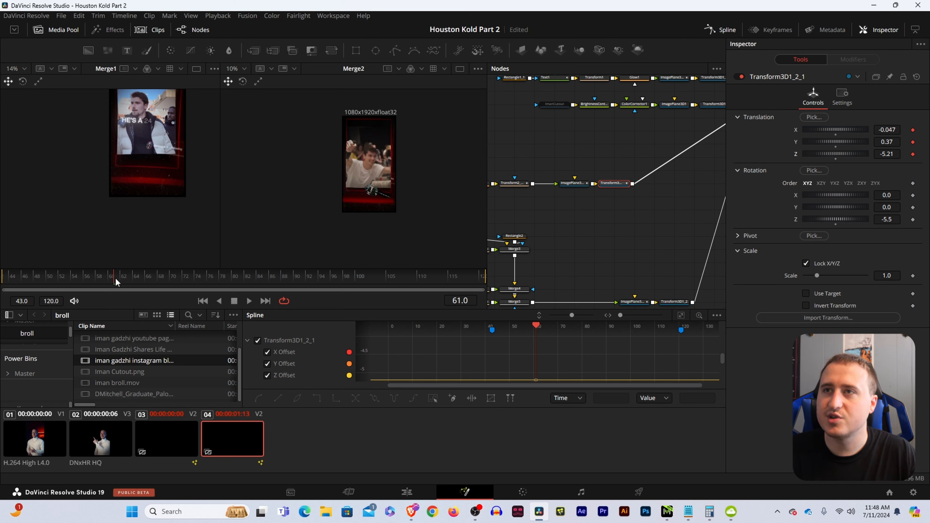
- Keyframe Transform3D1_2_1's translation at frame 70, set its Y translation to 0.15 and its Z rotation to -6.2
drag(116, 279, 174, 284)
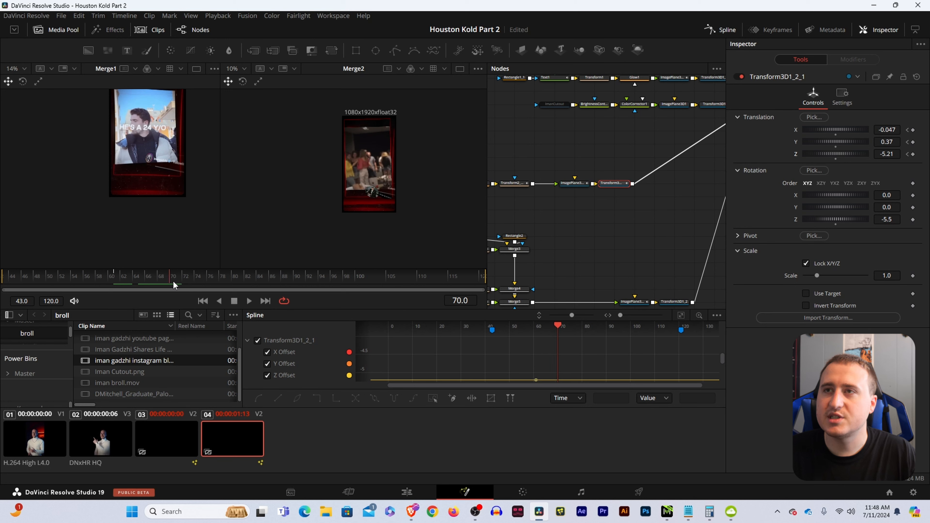
click(913, 129)
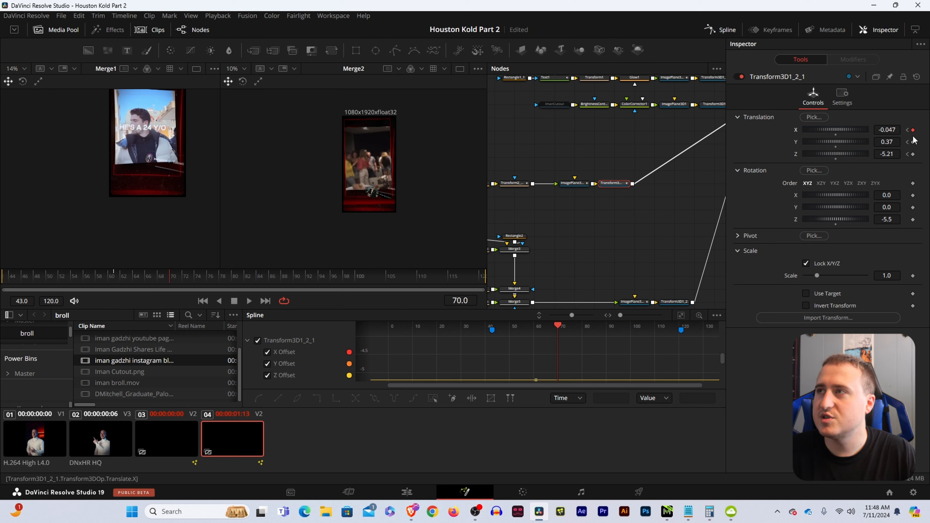
click(890, 141)
text(0.304)
key(Return)
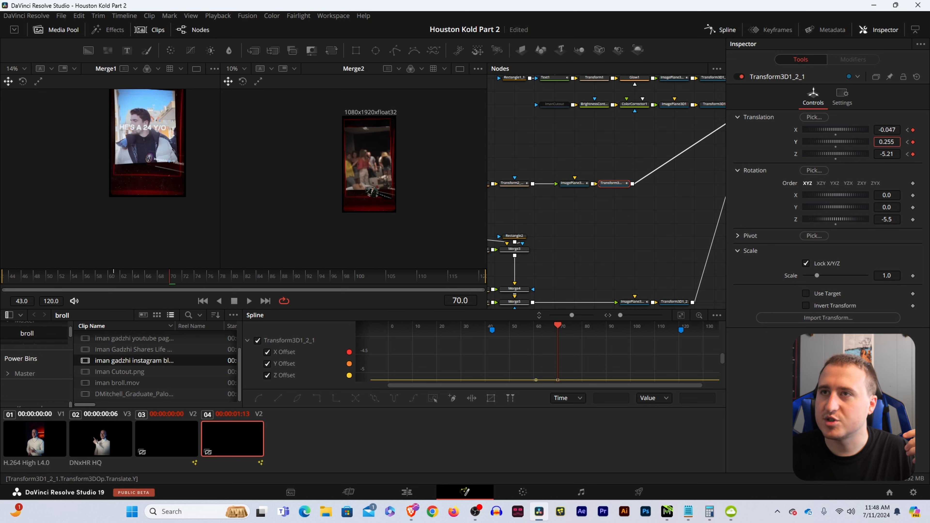
click(890, 219)
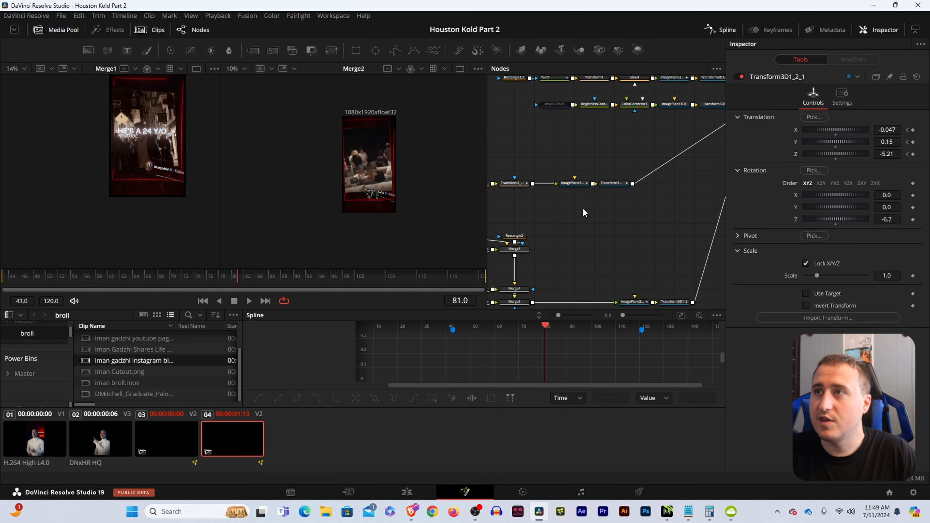
- Check Transform3D1_2_1's X, Y and Z offset curves in the spline view and save the project
drag(597, 206, 641, 202)
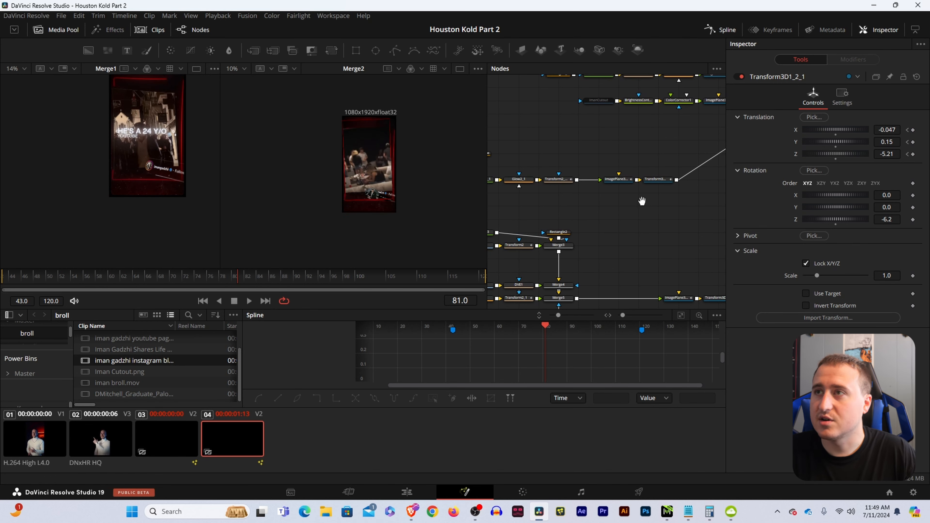
drag(543, 166, 685, 190)
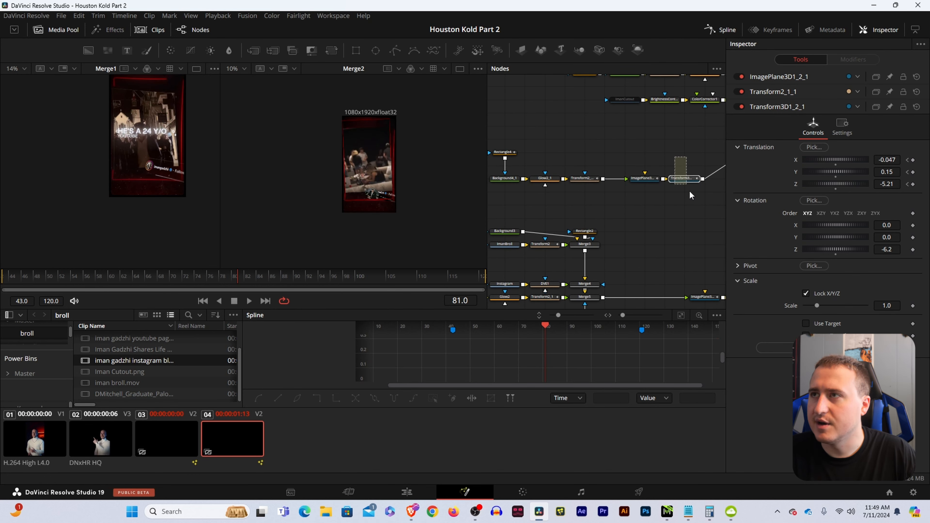
click(684, 179)
click(679, 314)
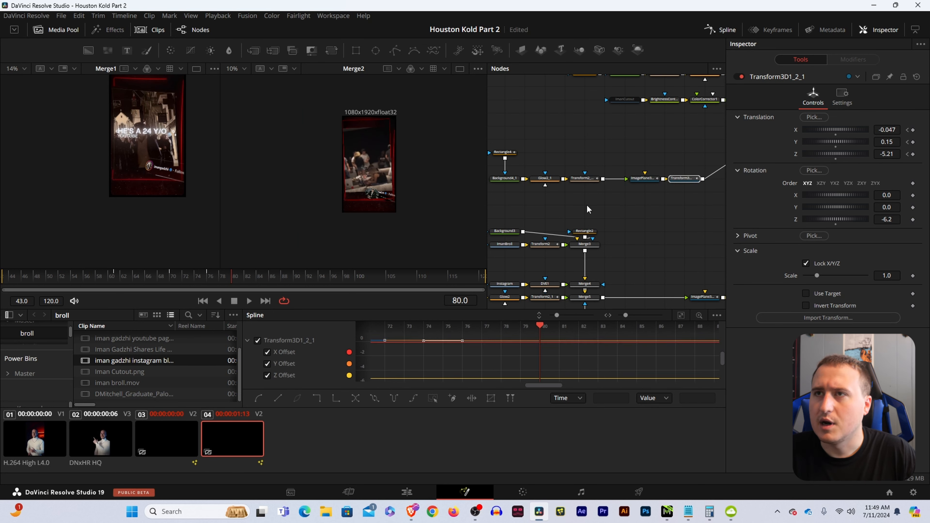
click(587, 205)
key(ctrl+s)
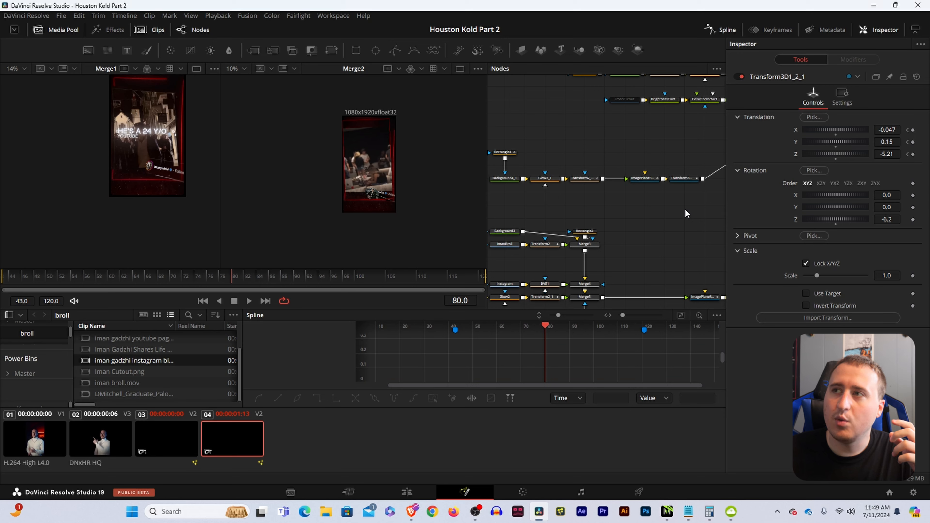
- Scrub to frame 120 and paste a copy of the b-roll branch's ImagePlane3D1_2 and Transform3D1_2 nodes below that branch
drag(685, 211, 543, 197)
drag(548, 244, 565, 202)
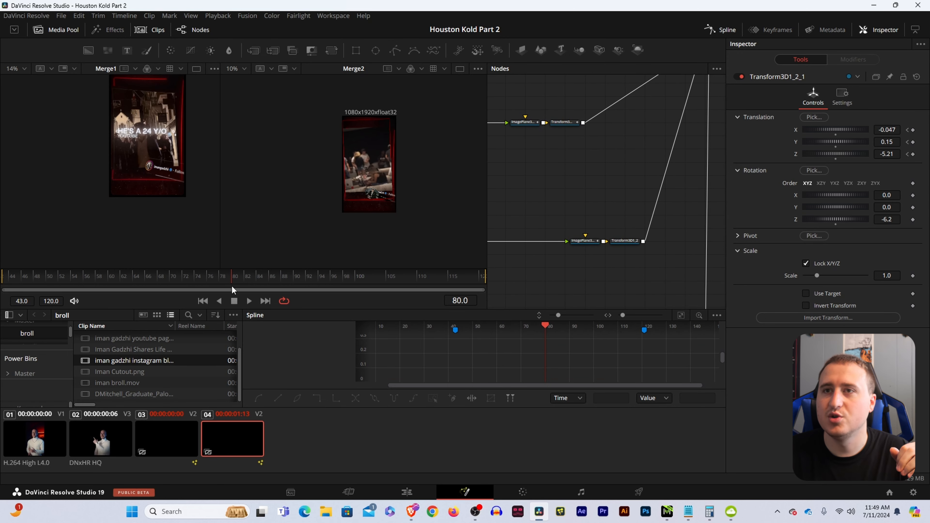
drag(260, 275, 533, 299)
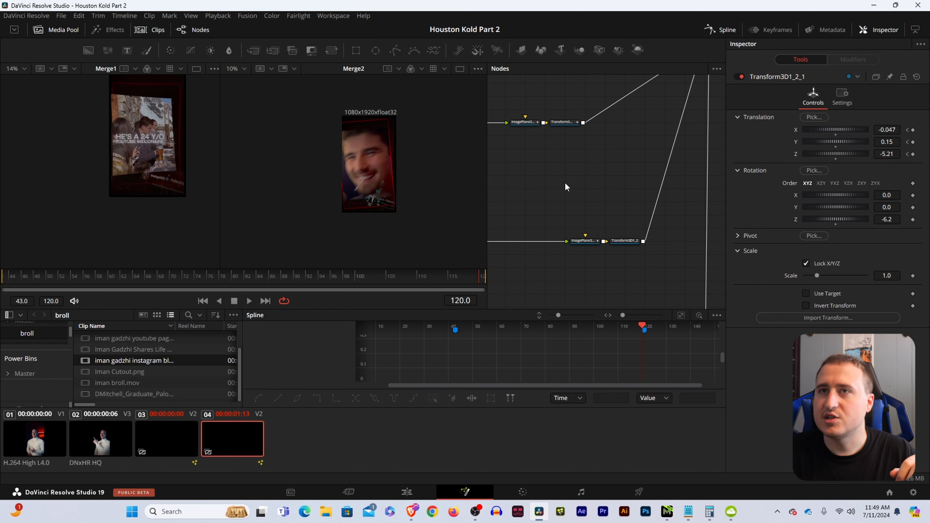
drag(565, 181, 598, 127)
drag(572, 242, 697, 173)
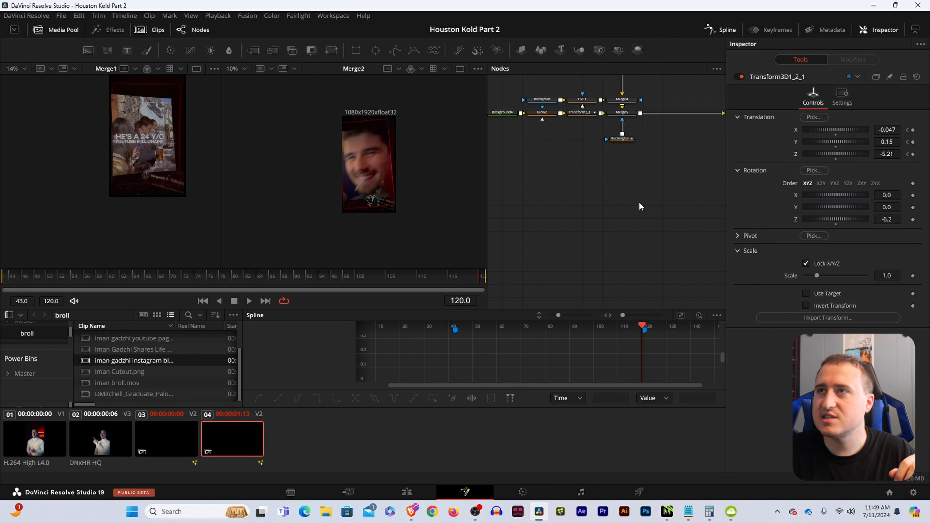
drag(589, 190, 470, 243)
drag(603, 176, 602, 176)
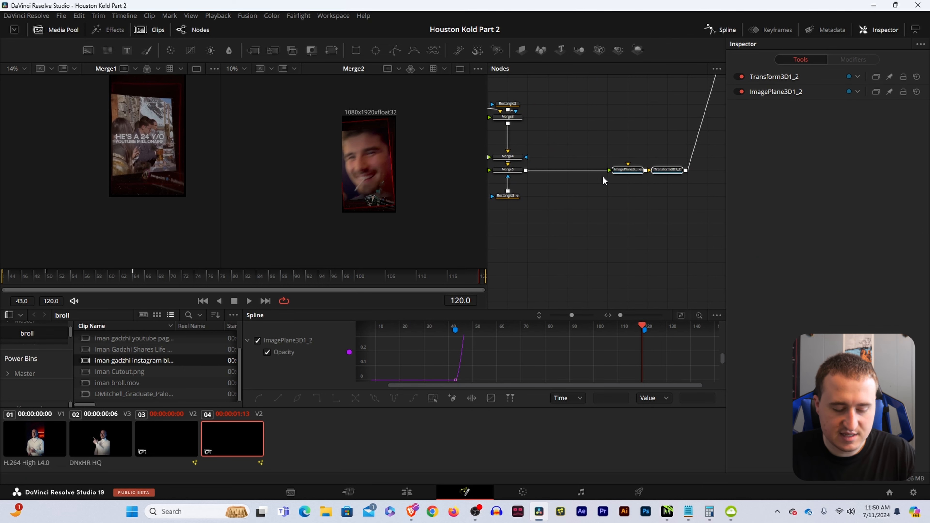
drag(559, 232, 586, 112)
key(ctrl+v)
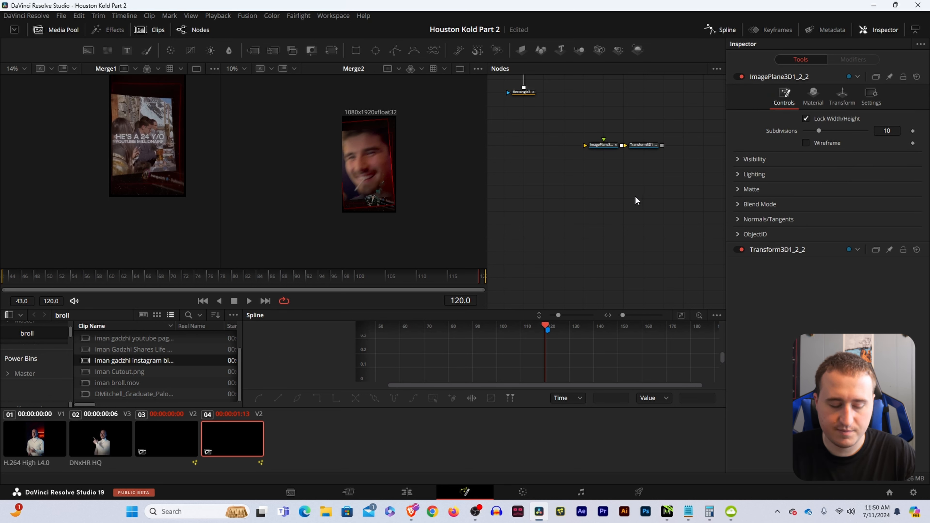
- Connect the copied Transform3D1_2_2 to the scene's 3D merge and feed a Text+ node into the copied image plane
drag(637, 197, 573, 262)
drag(504, 208, 681, 173)
drag(631, 230, 699, 92)
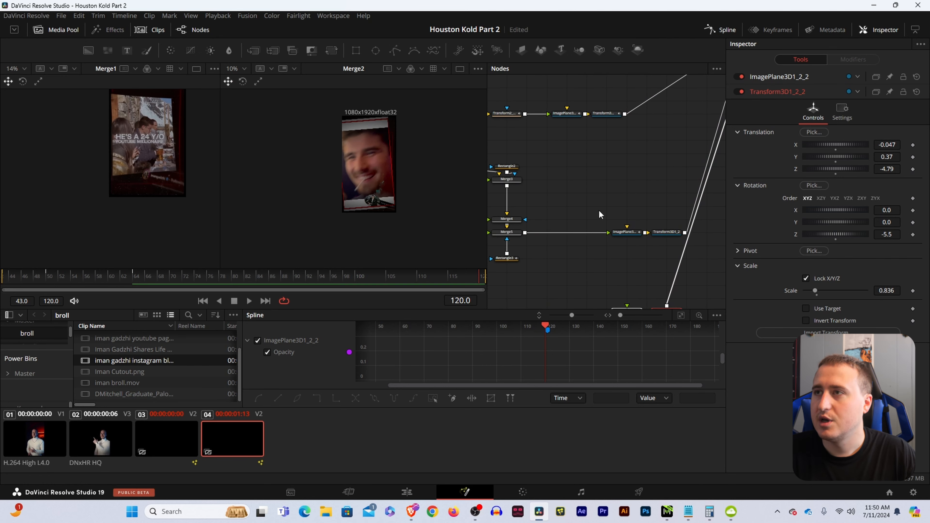
drag(586, 292, 590, 175)
click(581, 195)
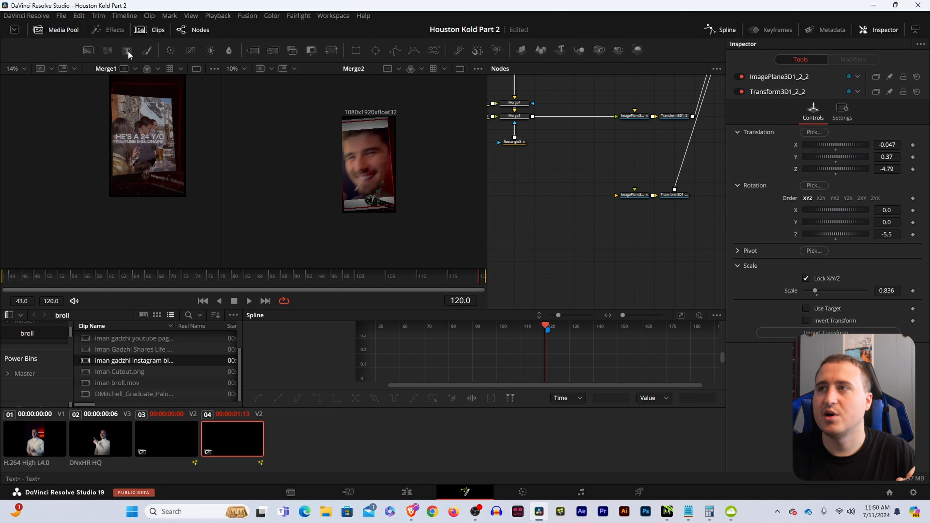
drag(524, 196, 645, 199)
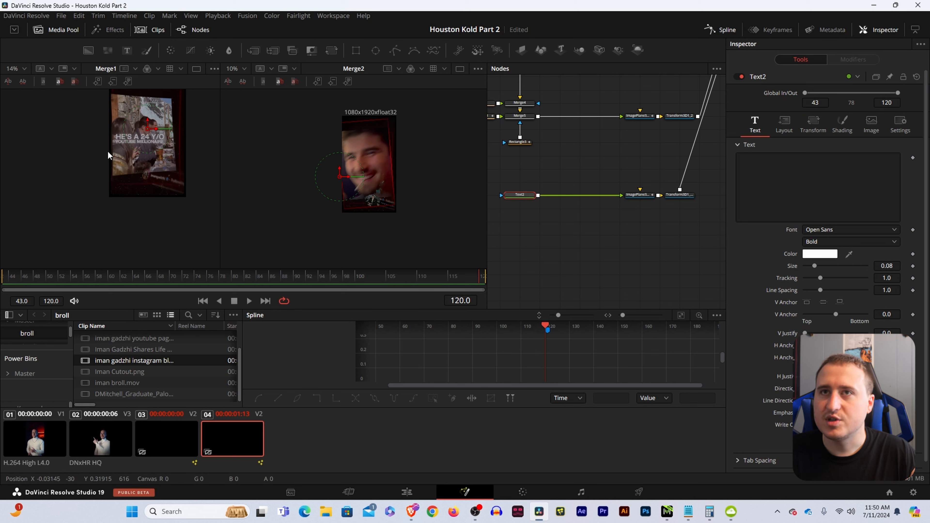
- Enter "HE'S A 24 Y/O" and "YOUTUBE MILLIONAIRE" on two lines in Text2 and switch it to a condensed font
click(887, 206)
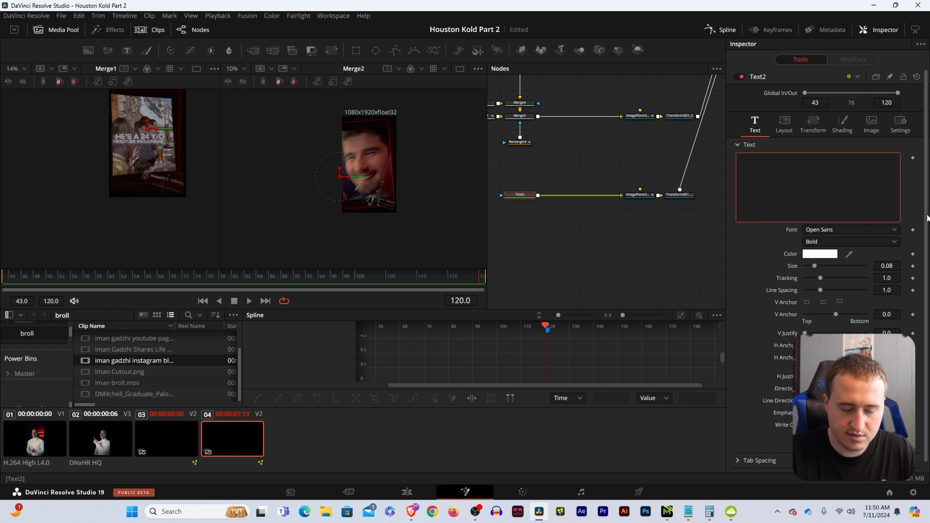
text(A)
key(BackSpace)
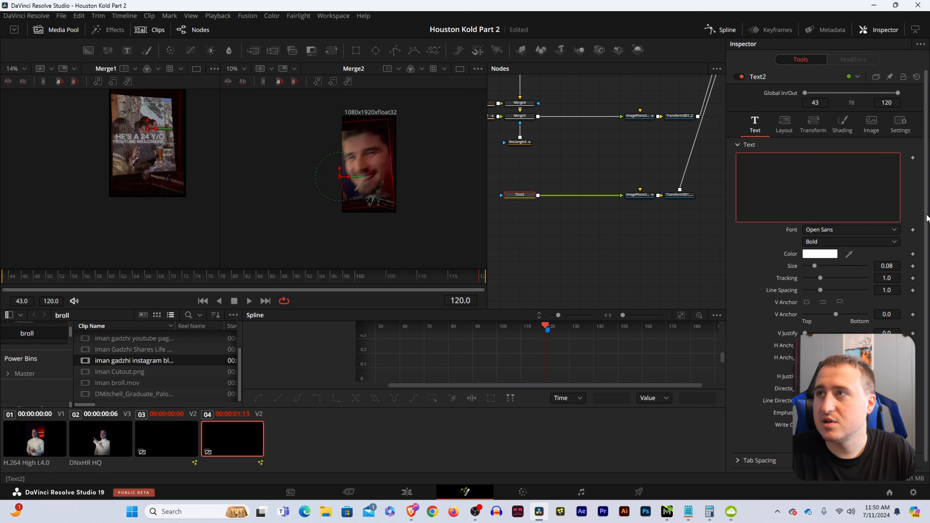
text(HE'S A)
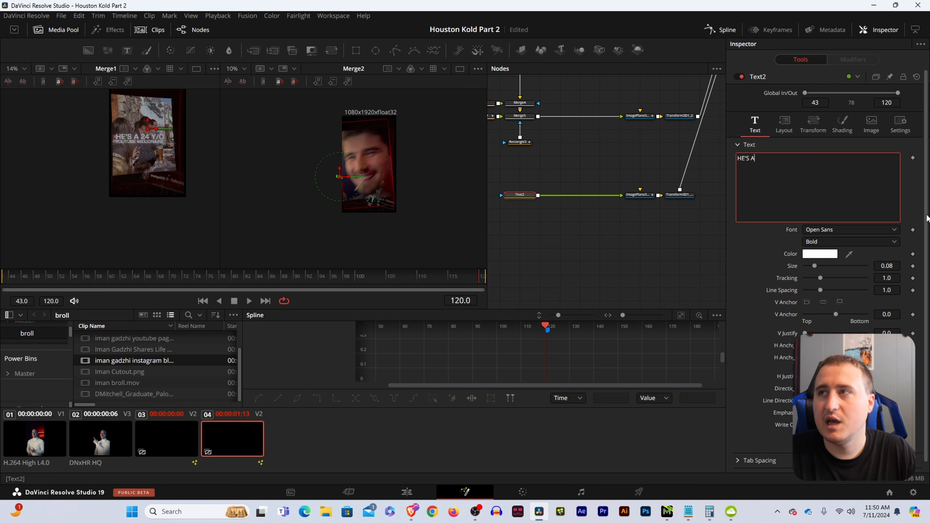
text( 24 Y)
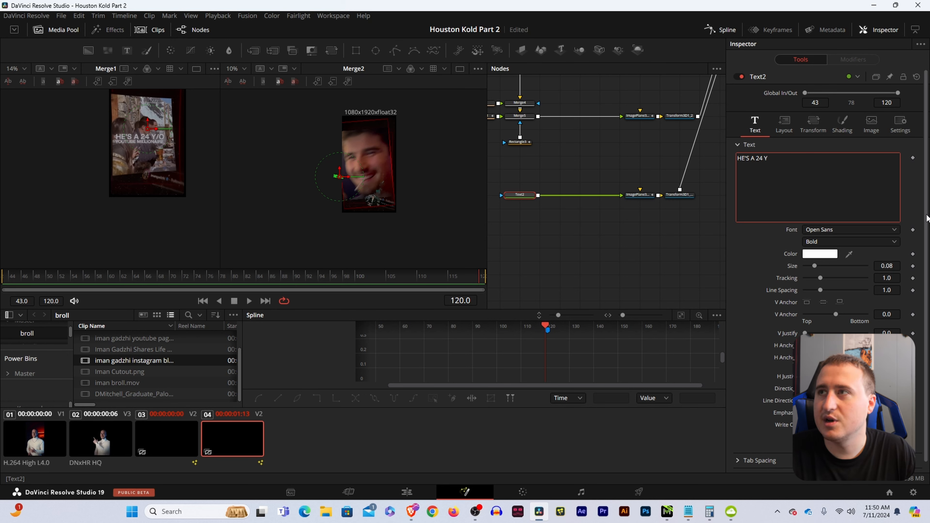
text(/O)
key(Return)
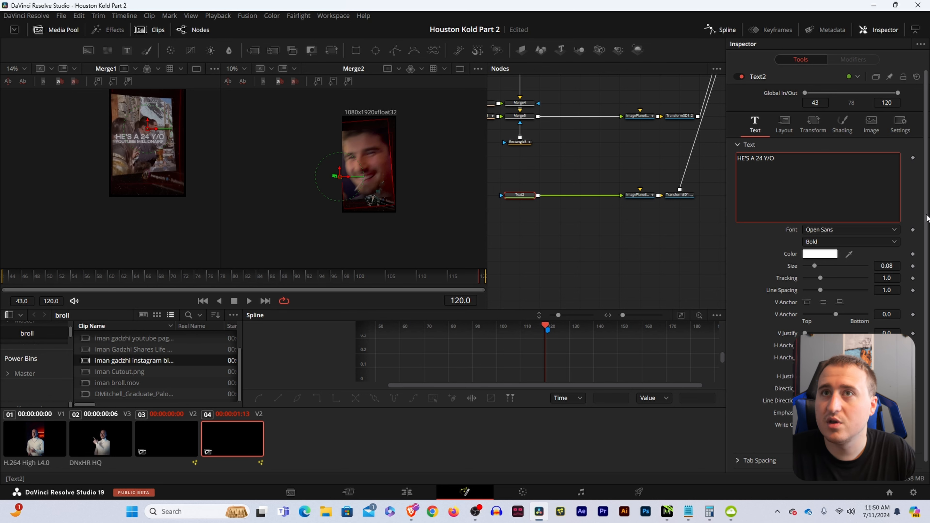
text(YOUTUB)
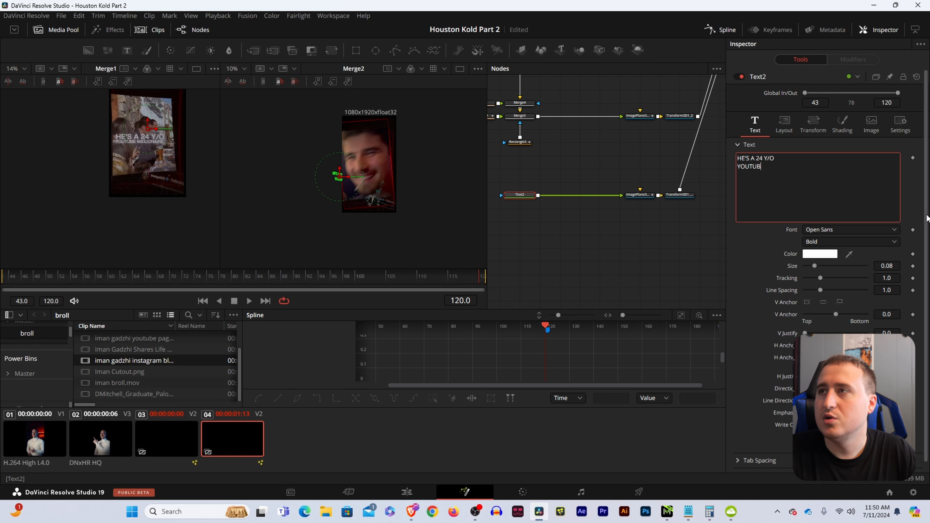
text(E MILLIONAIRE)
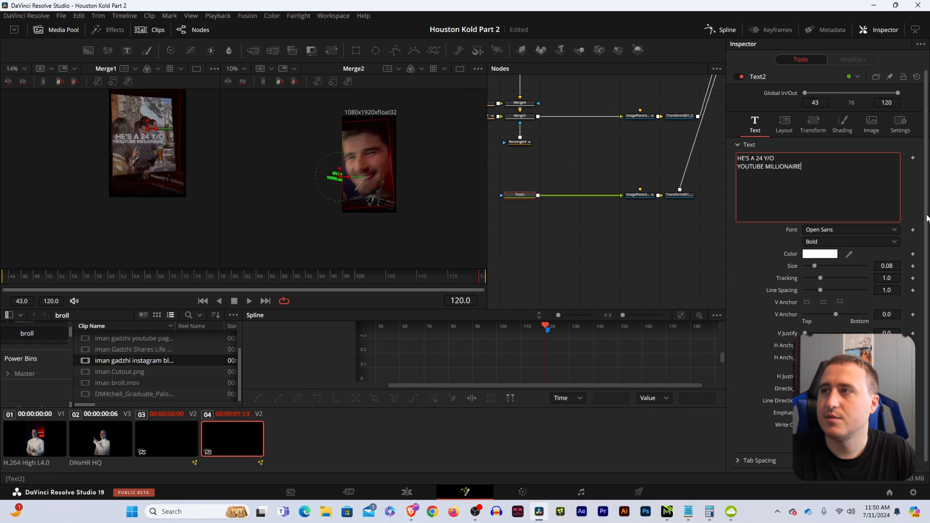
key(ctrl+a)
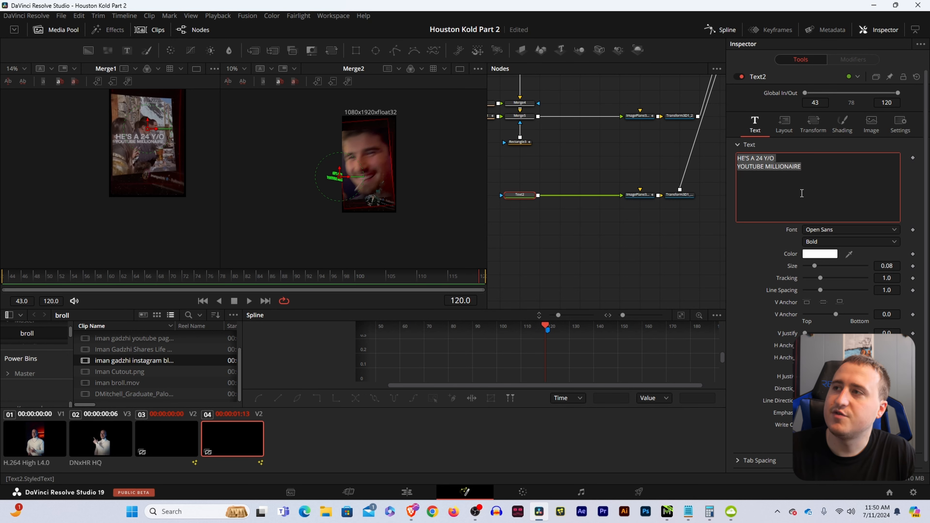
click(838, 228)
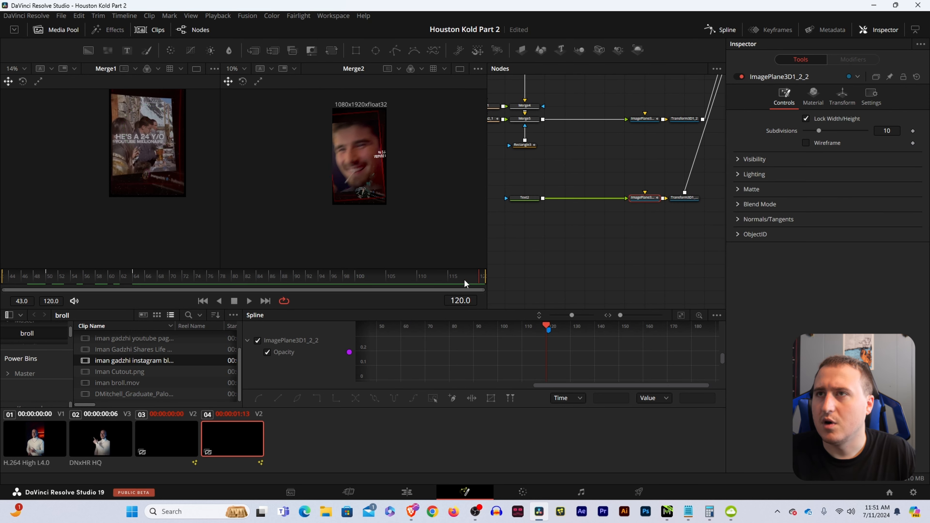
- At frame 81, open Text2's layout settings and compare the title's size and placement with the reference in the Merge1 viewer
drag(465, 281, 239, 286)
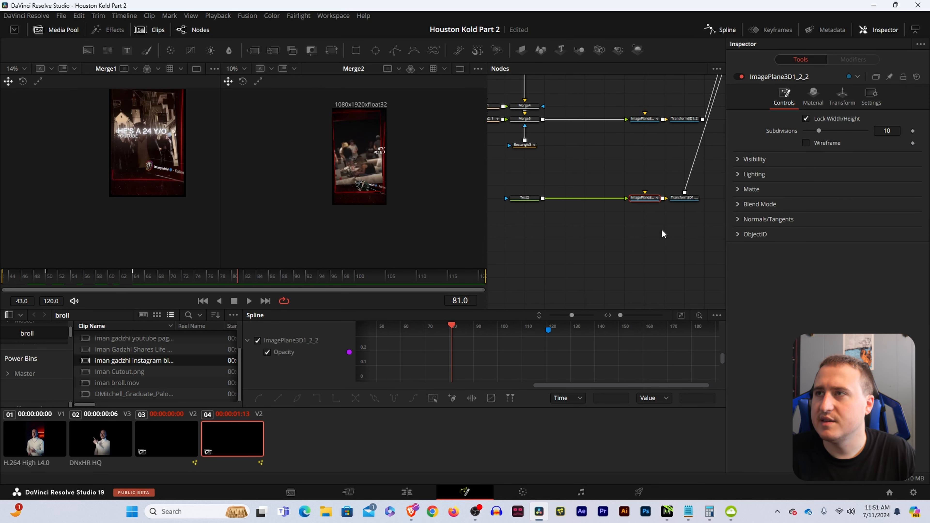
click(523, 198)
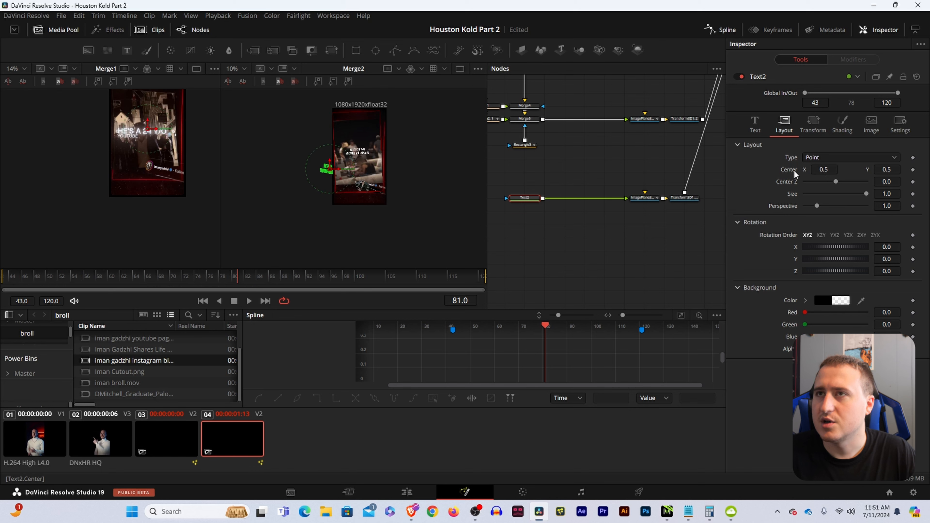
scroll(357, 155, up, 5)
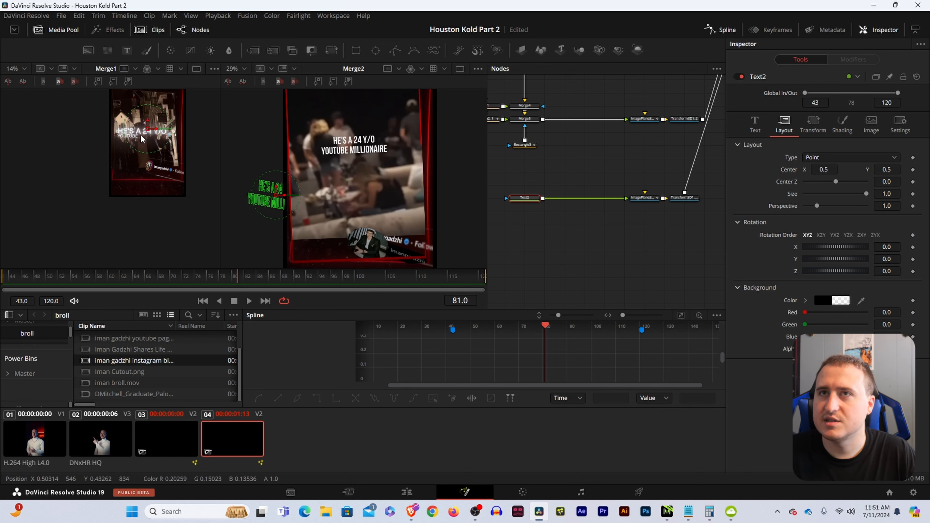
scroll(141, 138, up, 2)
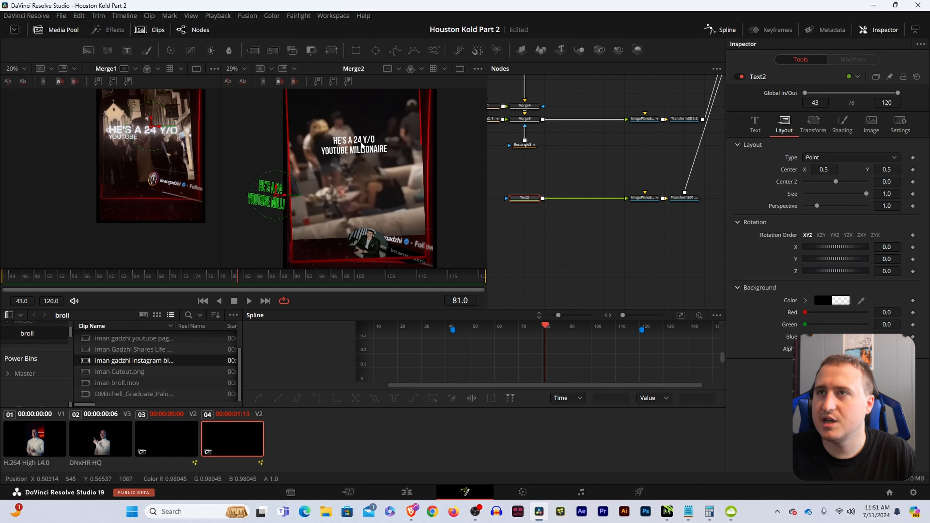
scroll(370, 137, up, 2)
scroll(172, 123, down, 2)
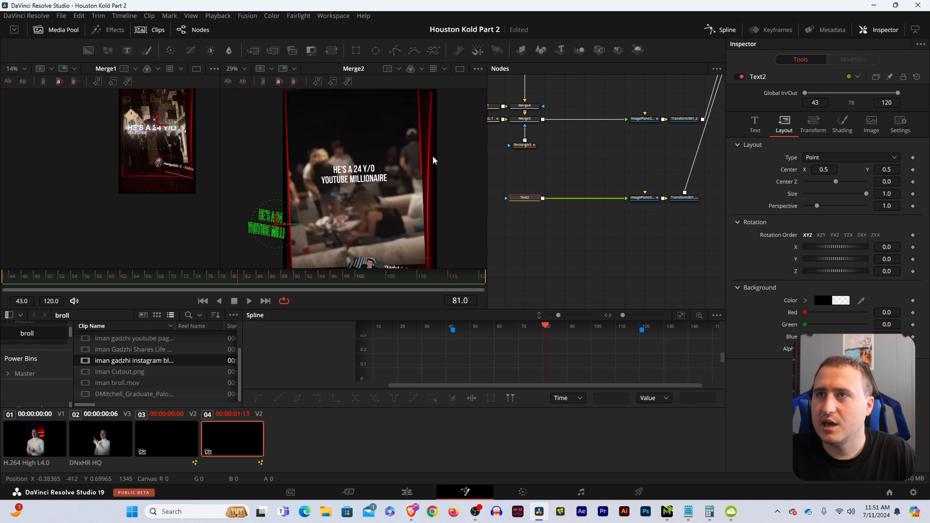
scroll(433, 160, up, 2)
scroll(207, 150, up, 3)
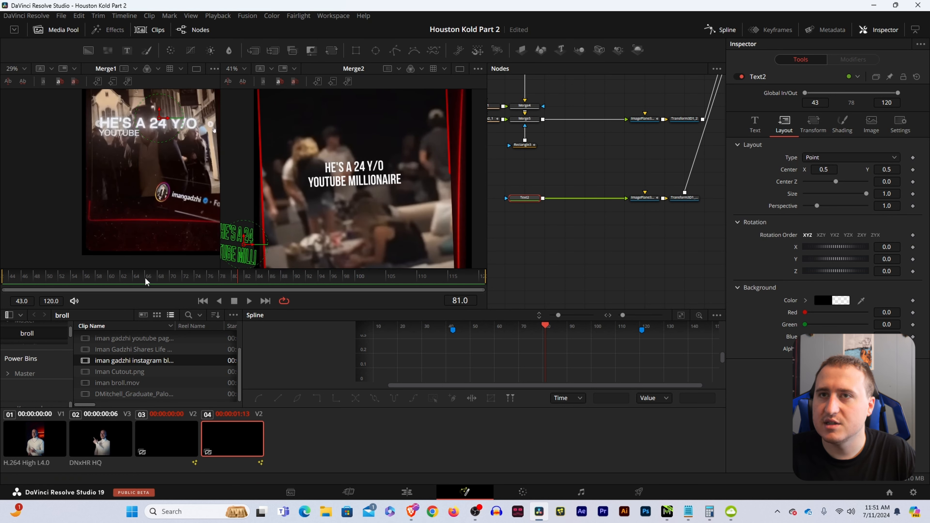
drag(144, 172, 133, 215)
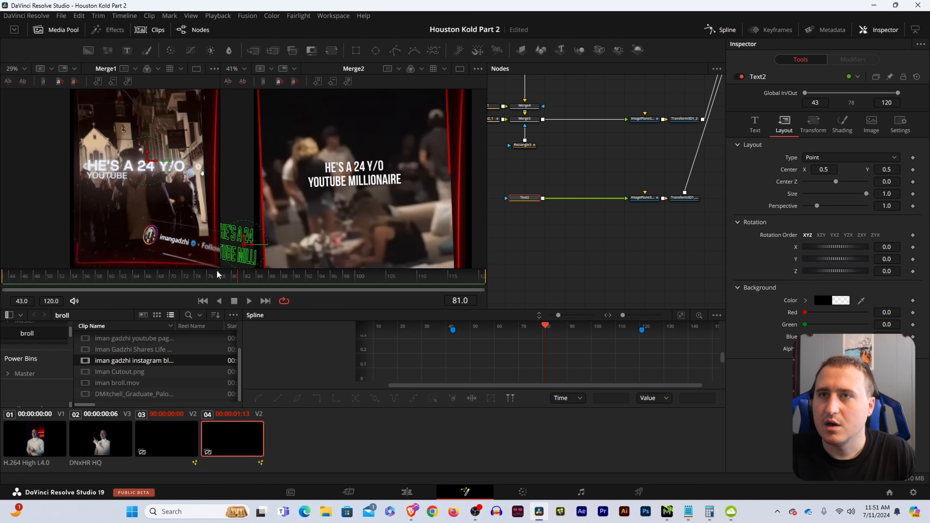
- Scrub to frame 90 and insert a Glow node between Text2 and its image plane
drag(230, 280, 296, 290)
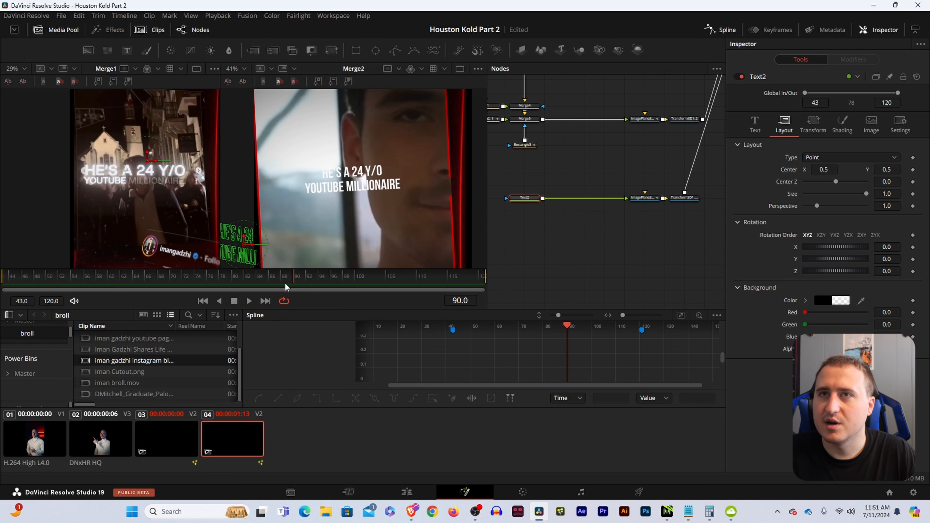
scroll(134, 162, down, 3)
key(shift+space)
text(GL)
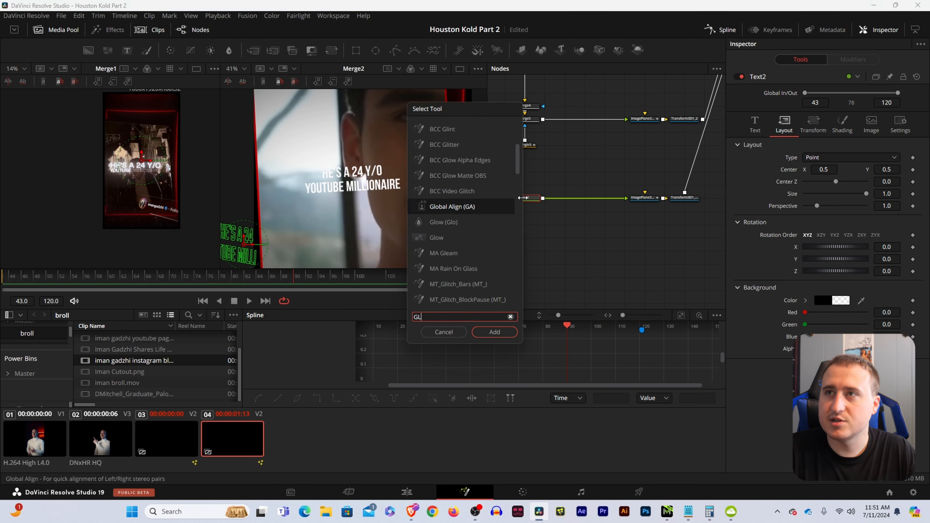
text(OW)
key(Return)
click(522, 200)
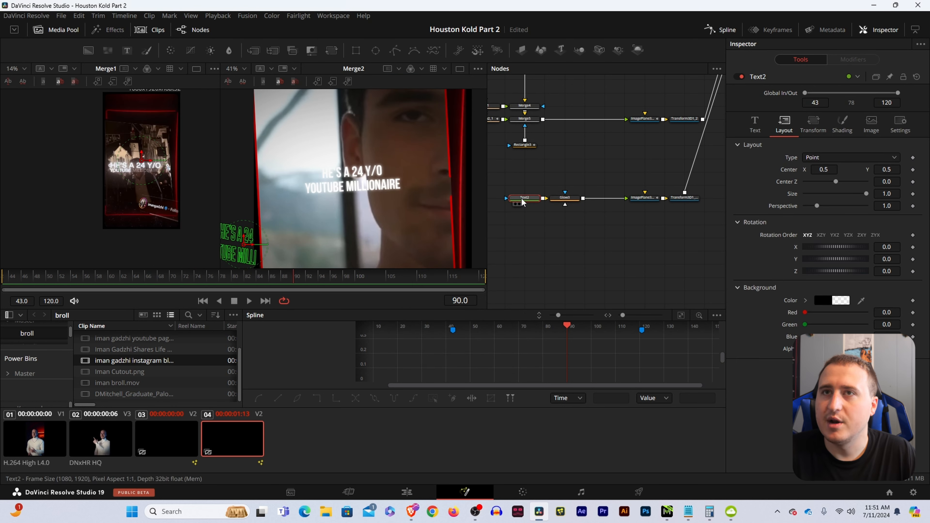
- Try a copy of the b-roll branch's animated Transform2 node after Glow3, and delete that copy
scroll(604, 200, down, 1)
drag(605, 199, 687, 238)
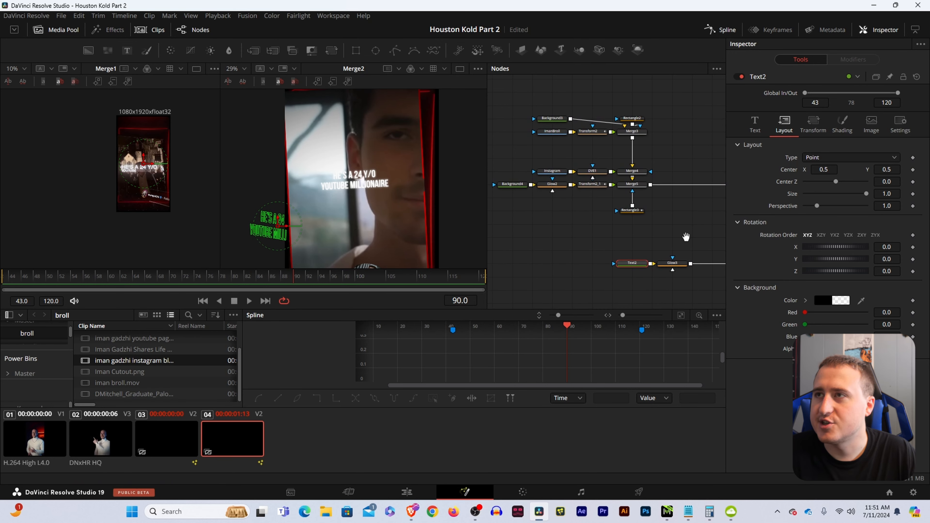
click(600, 133)
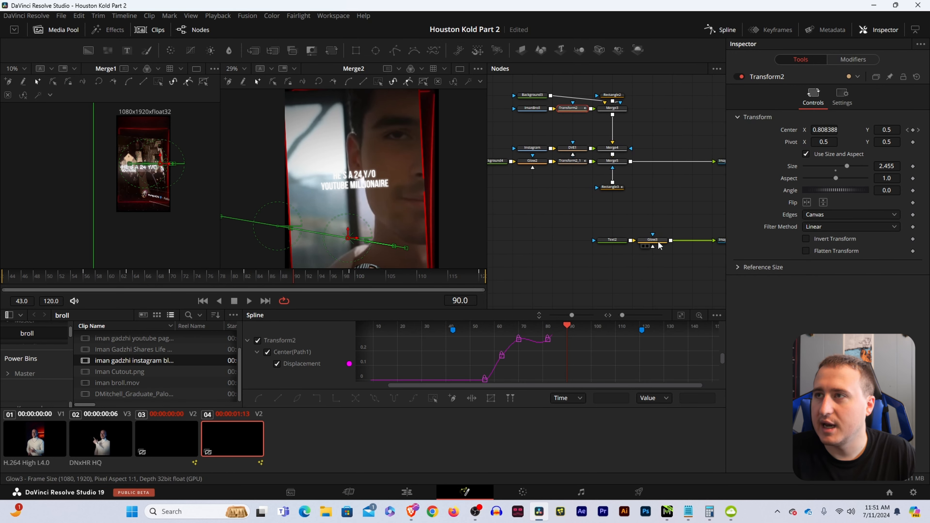
click(656, 243)
key(ctrl+v)
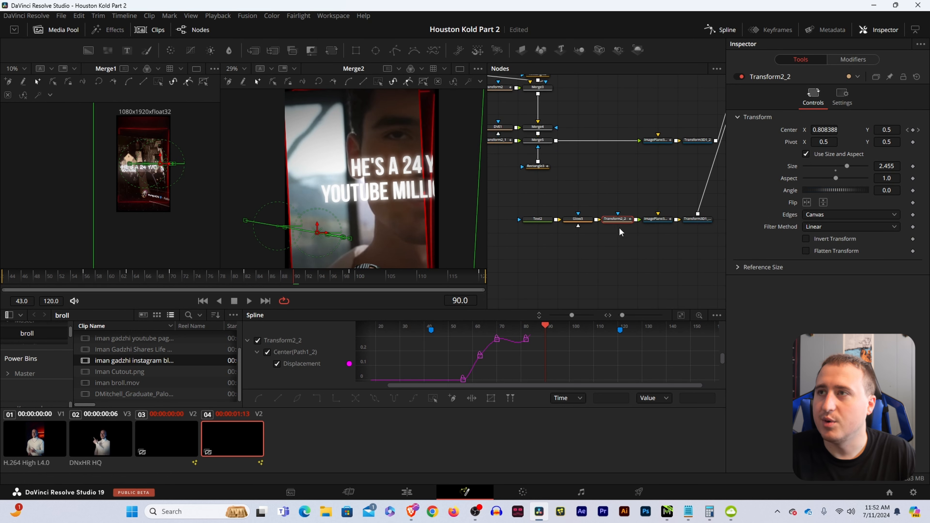
key(Delete)
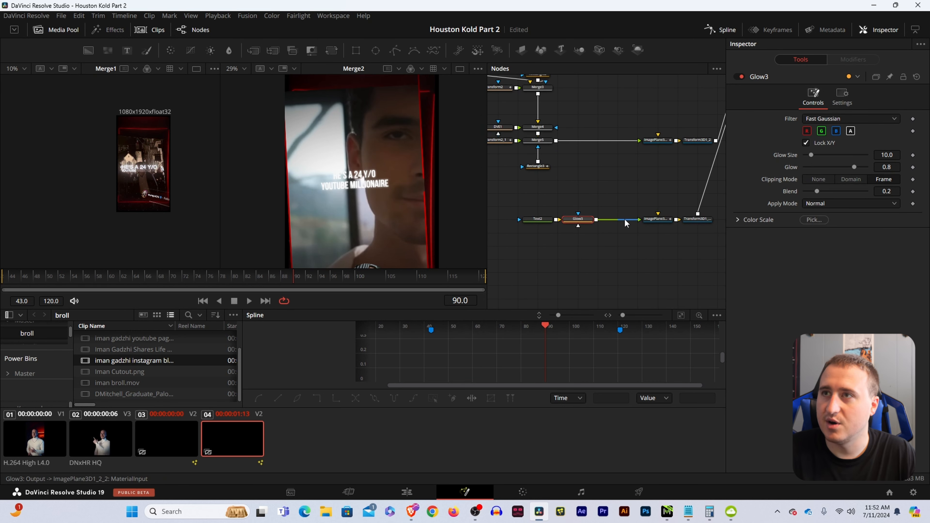
- Try adjusting Text2's layout perspective and a Z rotation of -2.9, and reset both to their defaults
click(535, 220)
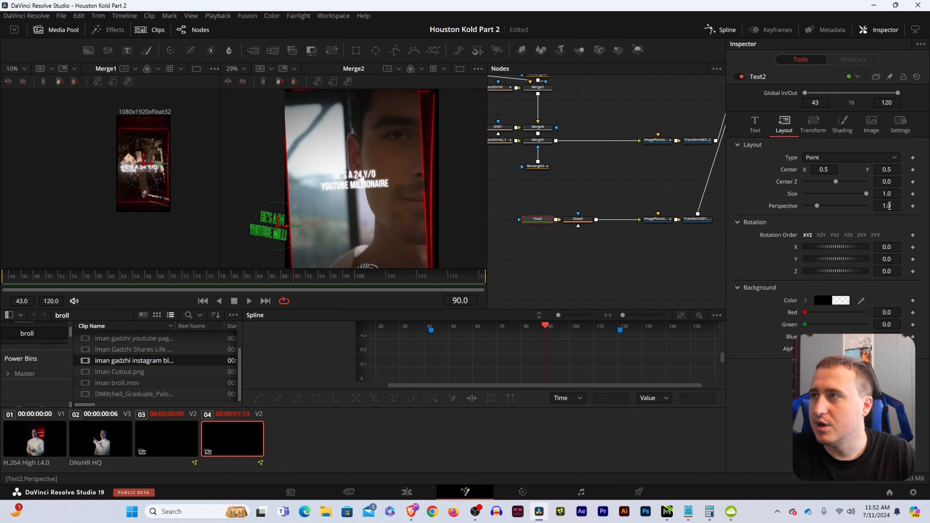
drag(887, 205, 898, 206)
double_click(780, 205)
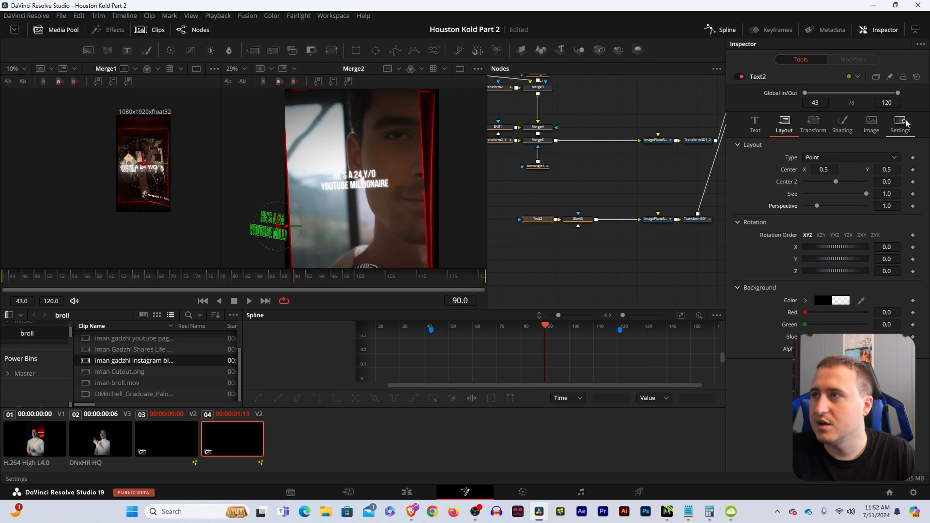
drag(840, 271, 835, 270)
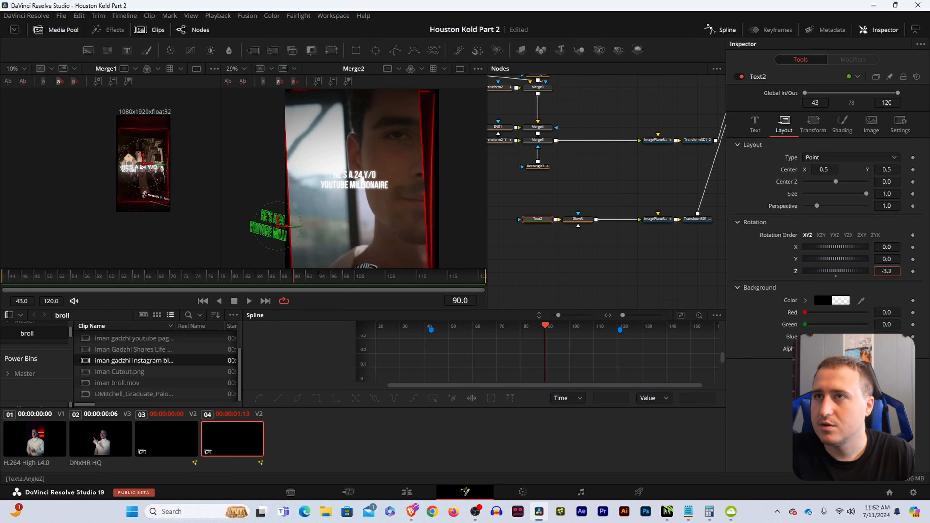
scroll(534, 204, down, 3)
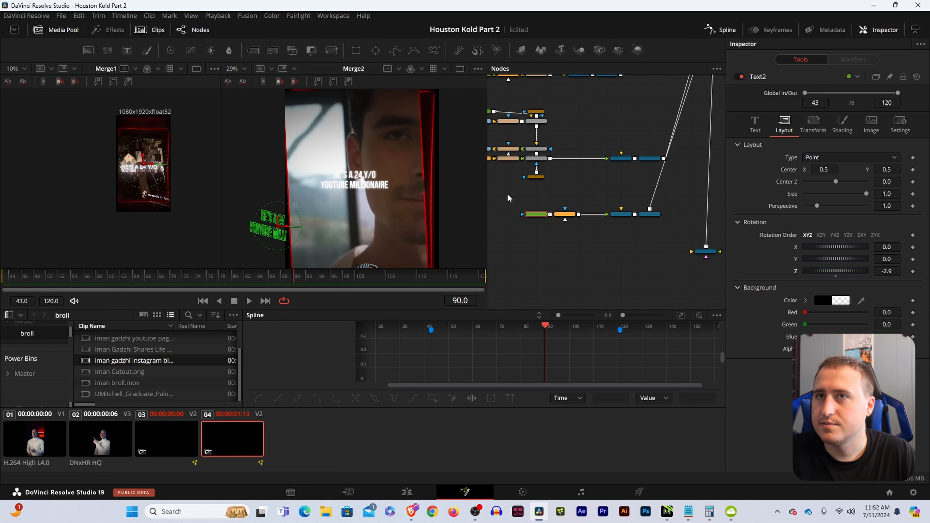
scroll(327, 172, down, 2)
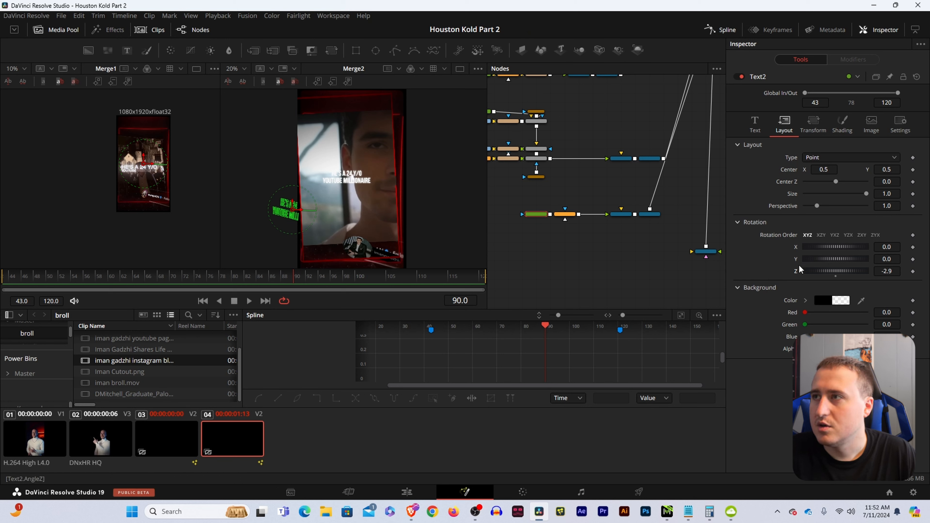
double_click(795, 271)
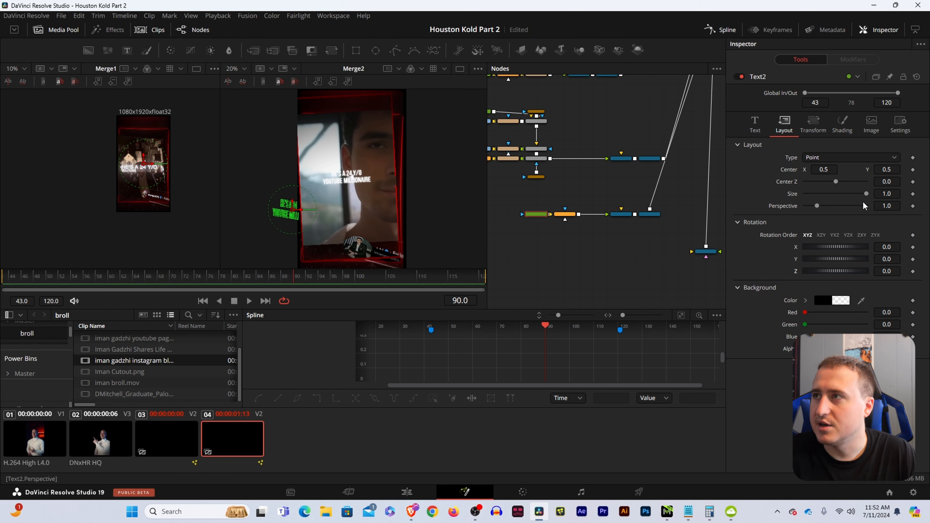
- Lower Text2's layout center Y to 0.45 and scrub to frame 78
drag(892, 171, 874, 171)
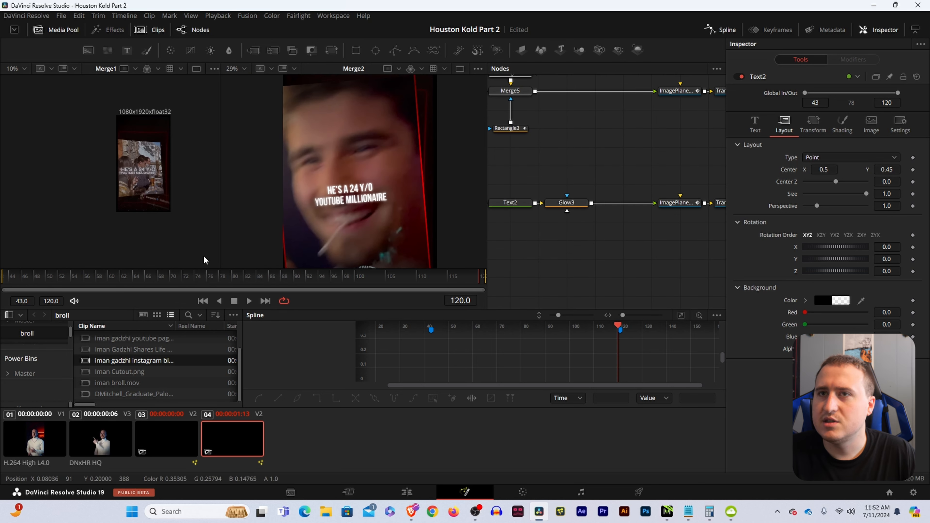
drag(280, 279, 219, 276)
drag(558, 249, 648, 235)
- Enlarge the Text2 title's font size to 0.1228
click(611, 201)
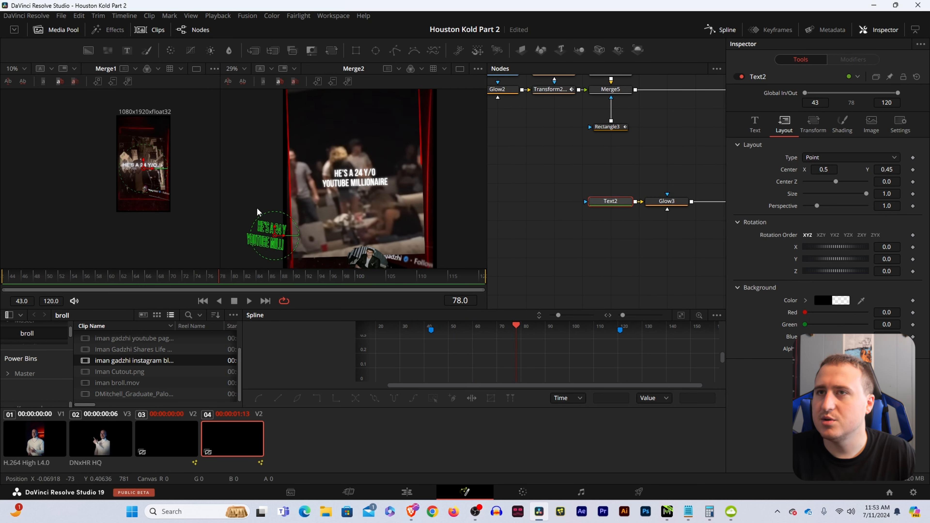
scroll(401, 161, down, 2)
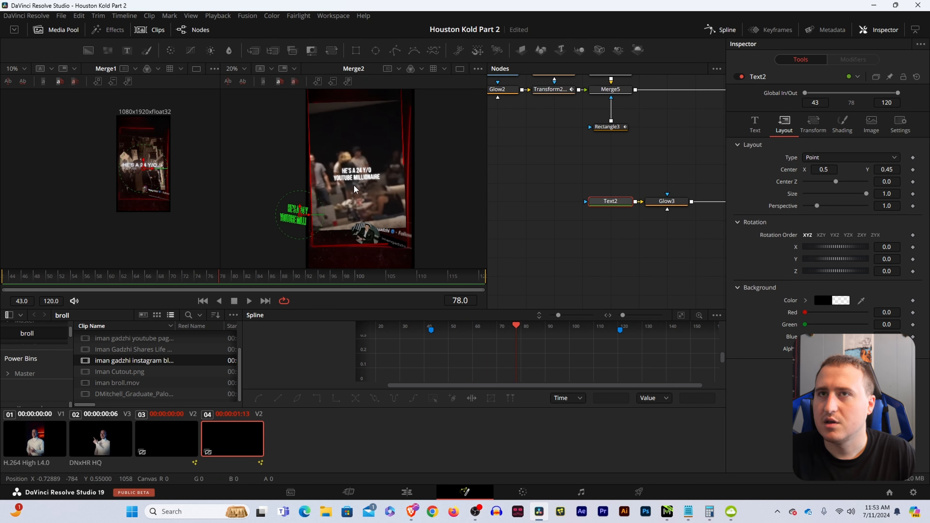
click(758, 121)
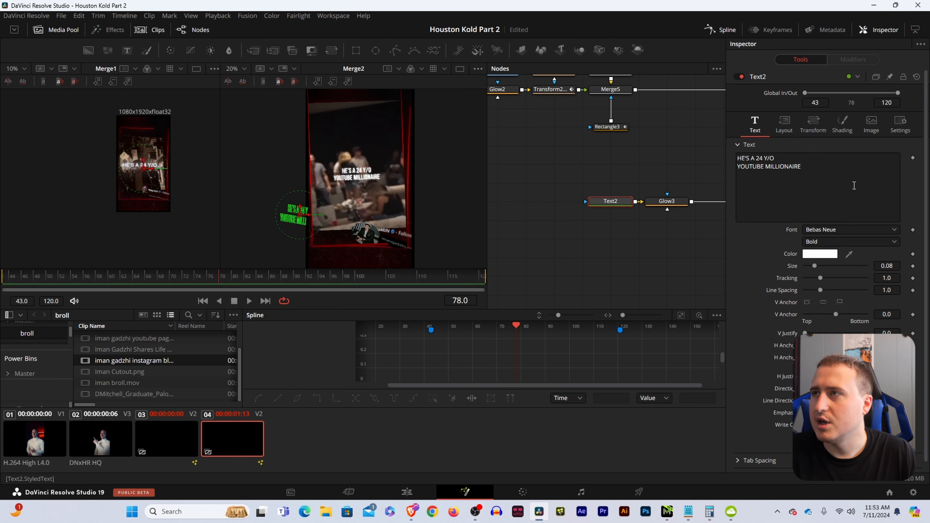
drag(888, 267, 903, 267)
click(634, 263)
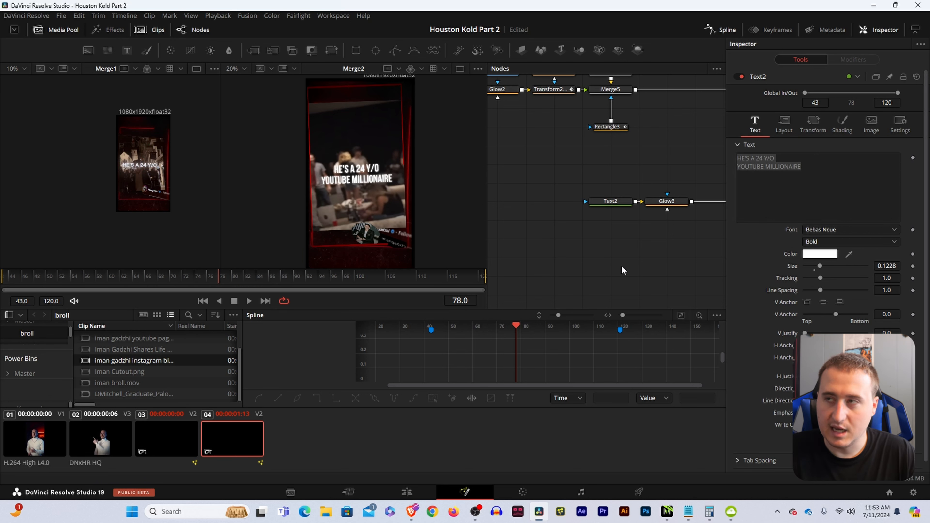
- Scrub between frames 74 and 97 to compare the title's two lines with the reference in the Merge1 viewer
right_click(803, 177)
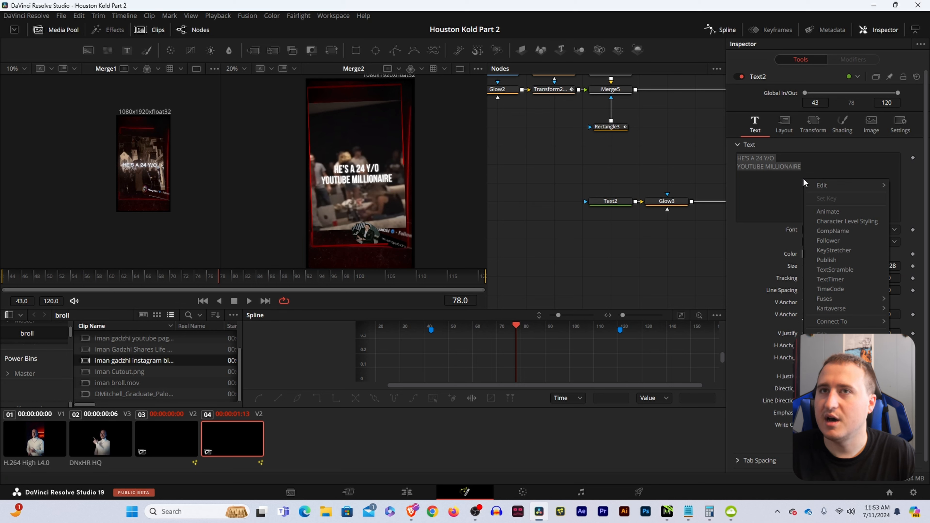
click(597, 236)
click(200, 277)
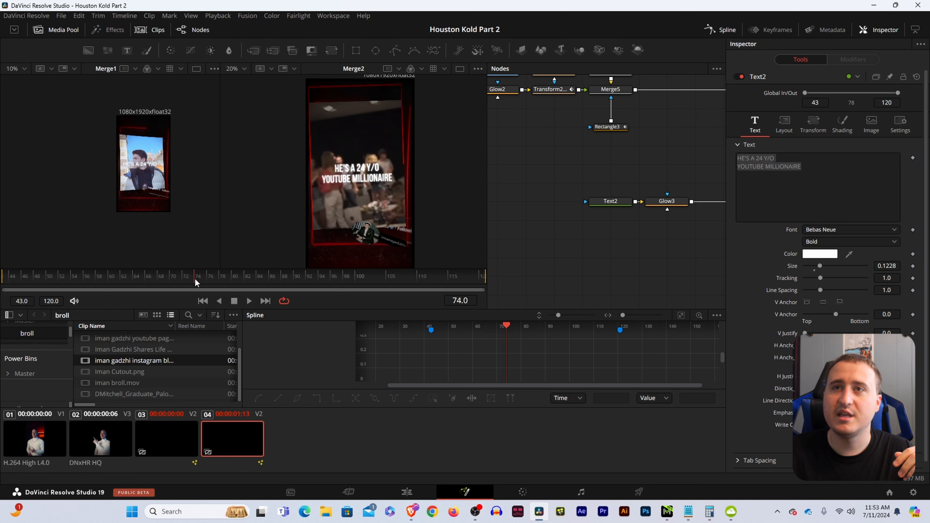
drag(195, 279, 284, 298)
drag(676, 233, 623, 235)
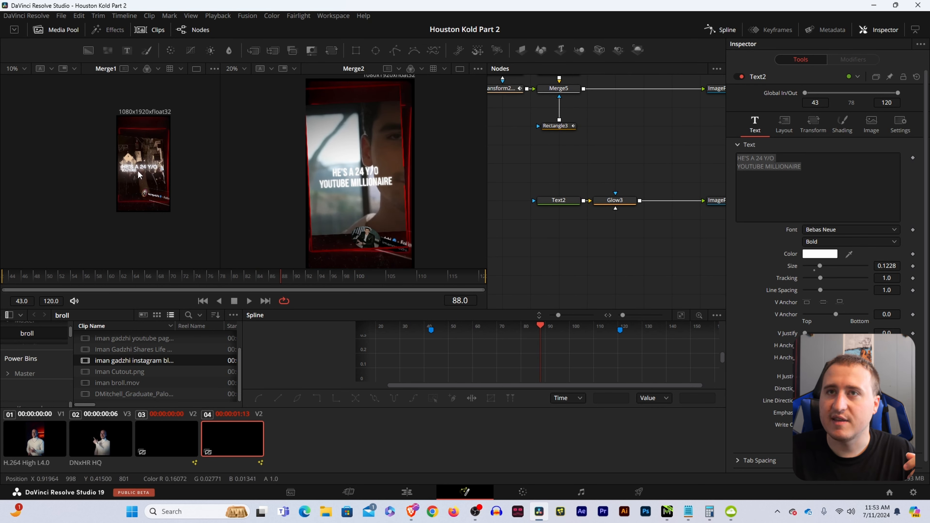
drag(280, 282, 338, 289)
- Copy the Text2 and Glow3 nodes and paste them as linked instances directly below the originals
drag(622, 253, 608, 218)
drag(509, 158, 624, 186)
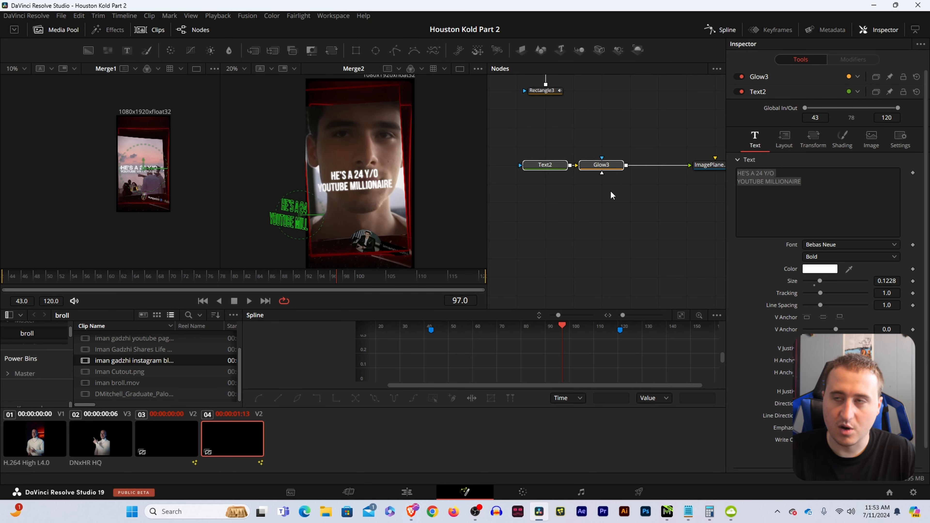
click(545, 198)
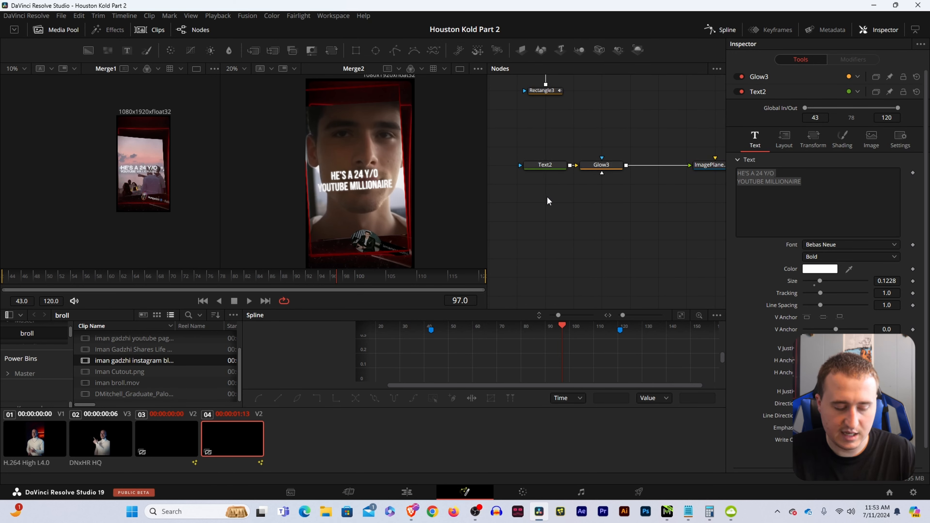
key(ctrl+shift+v)
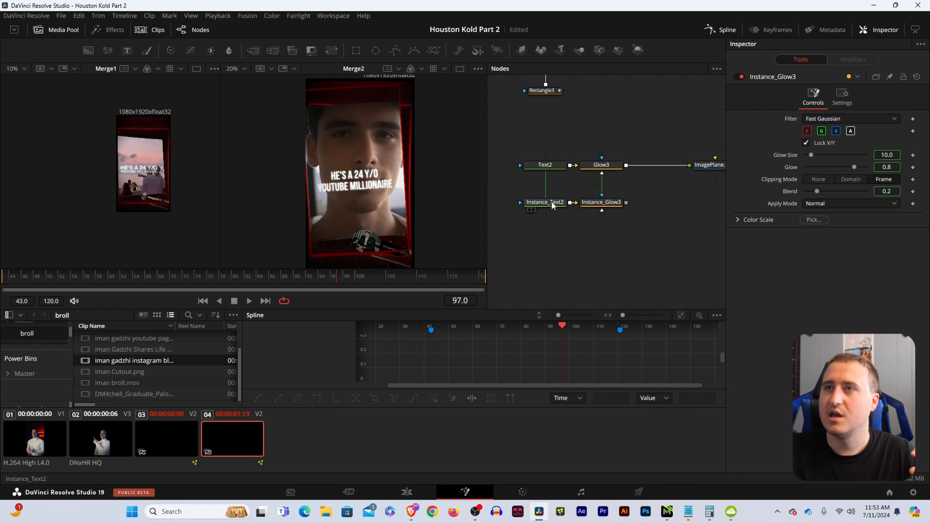
- Deinstance Instance_Text2's styled text and delete "HE'S A 24 Y/O" so only "YOUTUBE MILLIONAIRE" is left
click(552, 203)
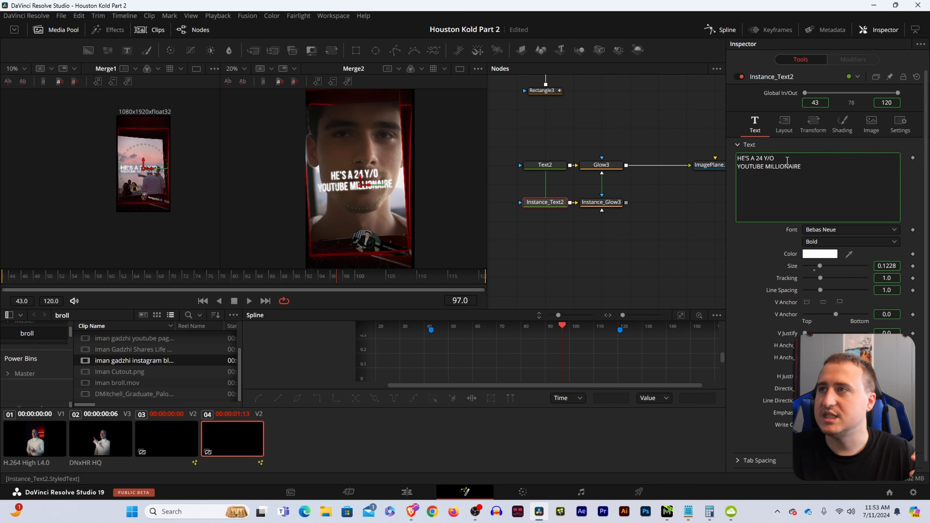
right_click(767, 179)
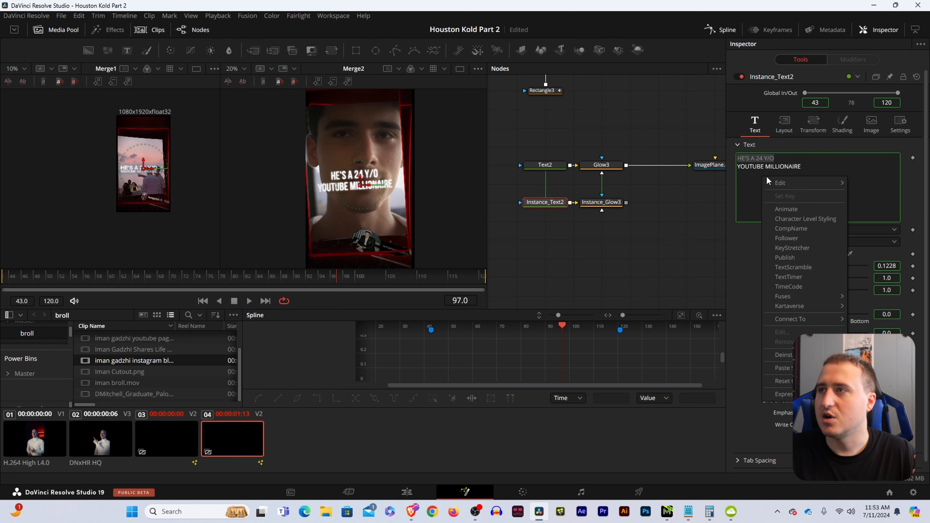
click(787, 354)
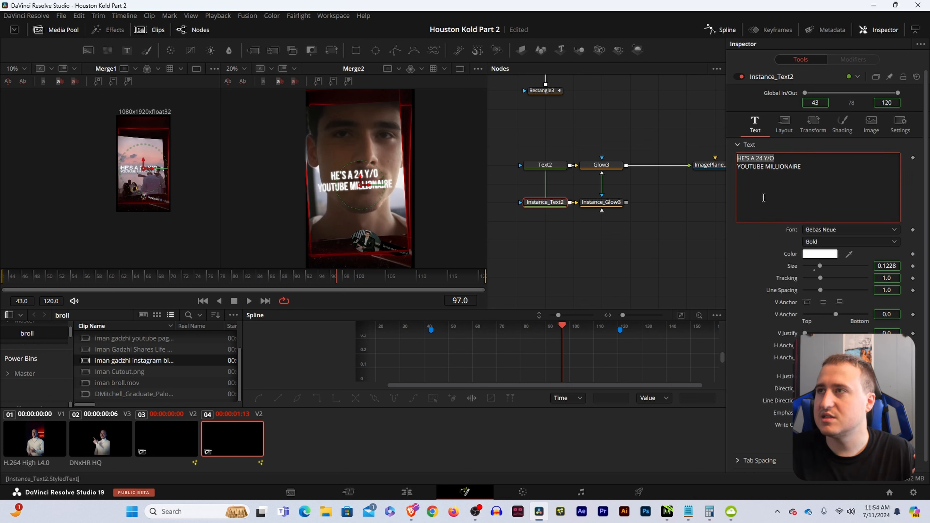
drag(783, 159, 737, 158)
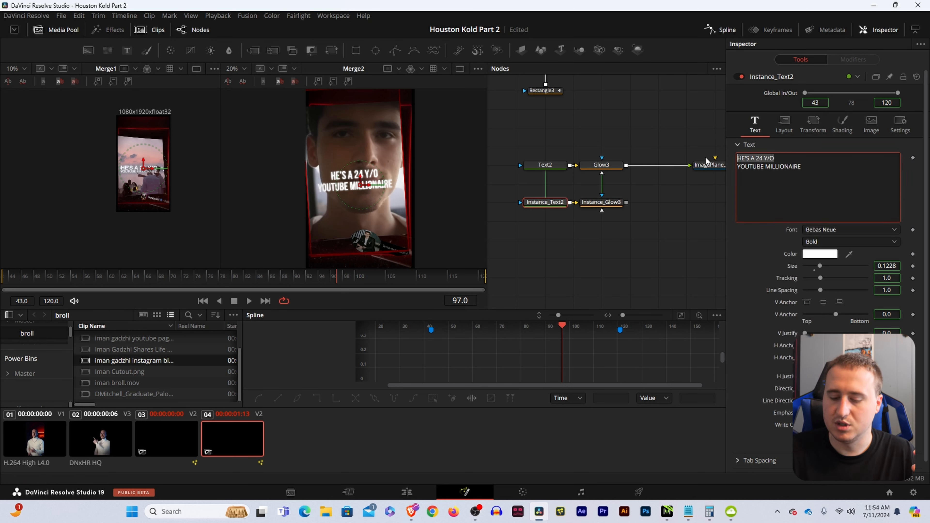
key(BackSpace)
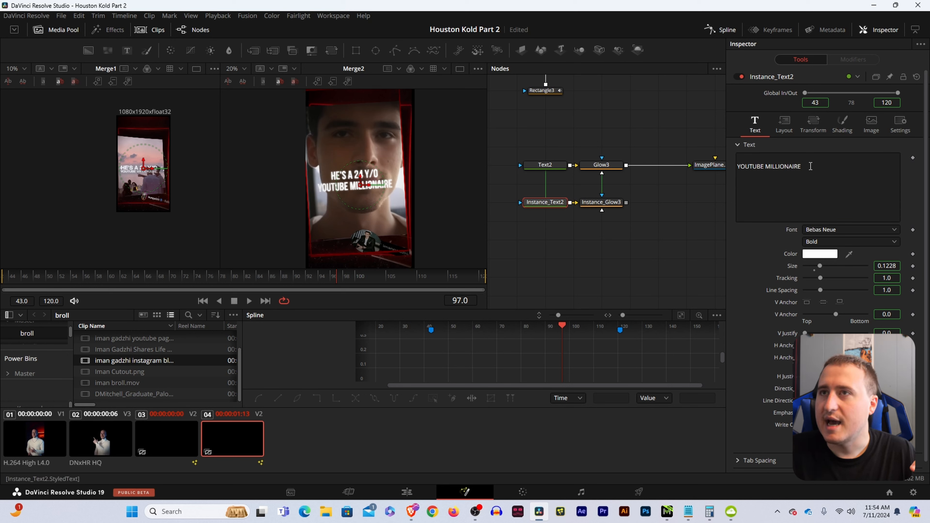
- Delete "YOUTUBE MILLIONAIRE" from Text2, keeping only the "HE'S A 24 Y/O" line
click(538, 166)
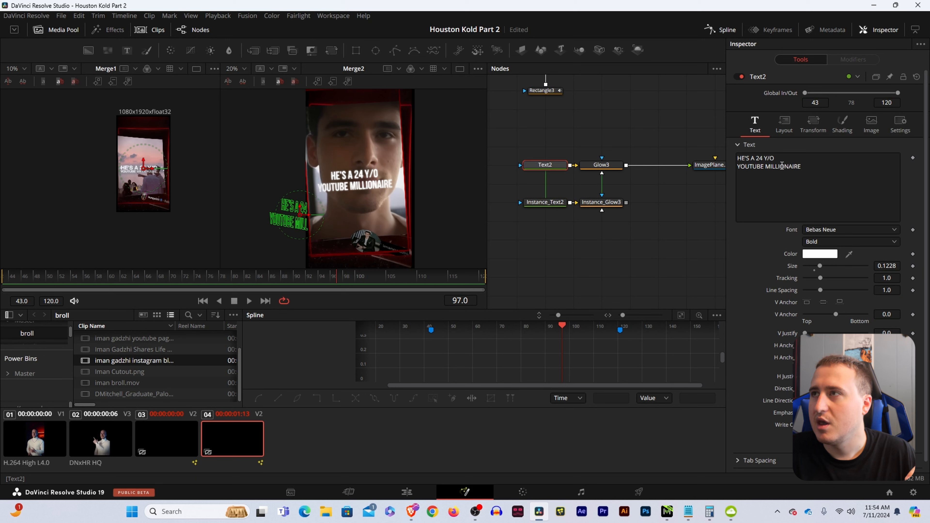
right_click(807, 166)
click(748, 271)
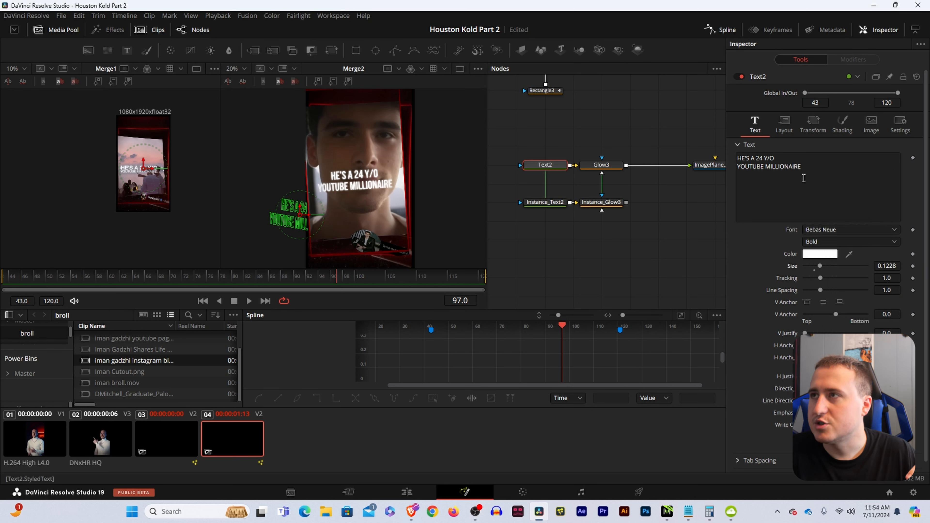
drag(813, 169, 721, 171)
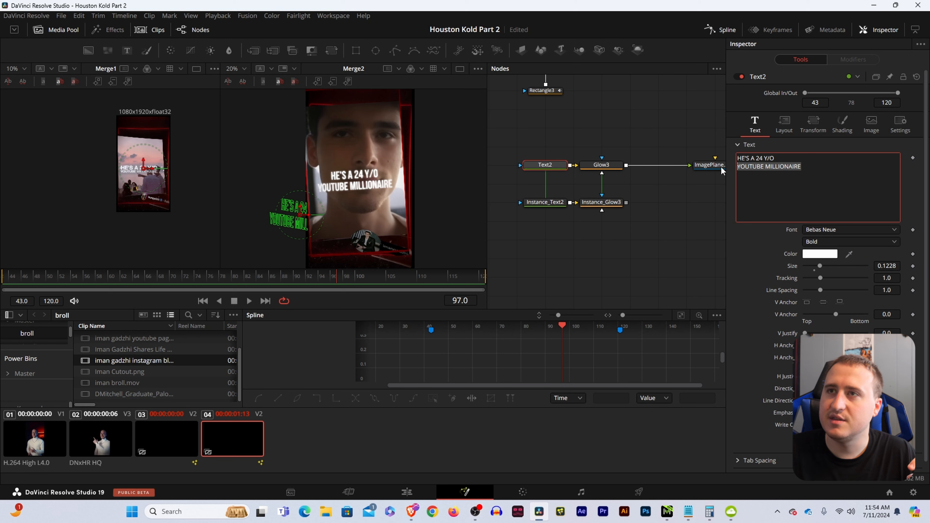
key(BackSpace)
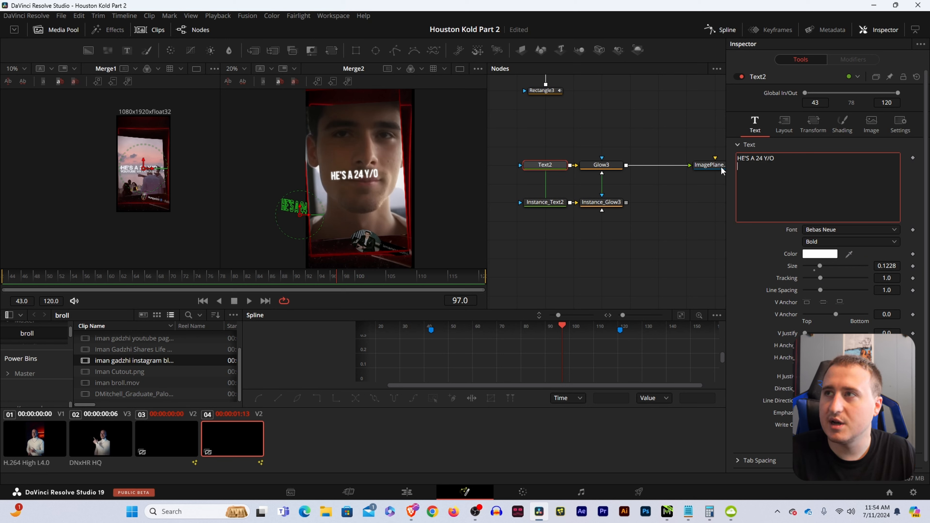
- Check Instance_Text2's text and examine how the title branches relate to the surrounding nodes in the graph
click(538, 202)
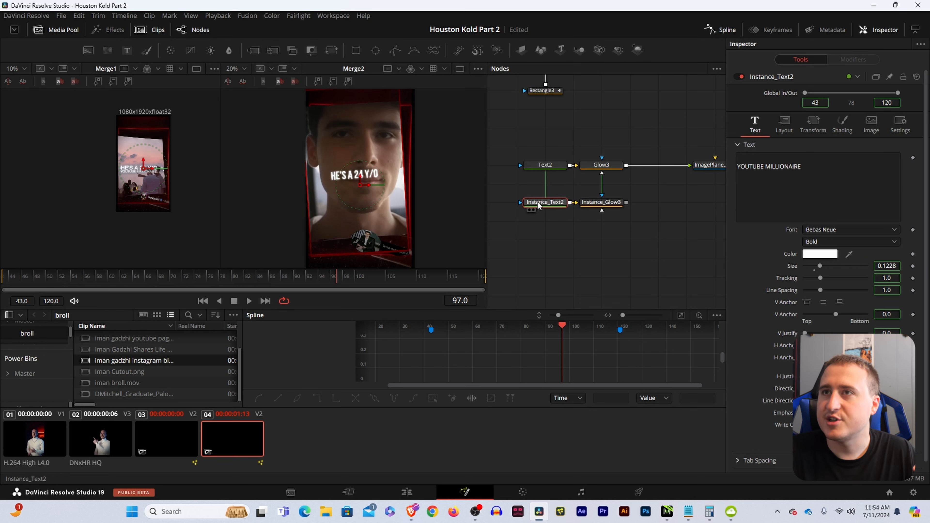
drag(636, 217, 656, 235)
drag(688, 224, 543, 293)
drag(644, 218, 668, 151)
drag(578, 275, 672, 175)
drag(566, 244, 695, 166)
drag(595, 239, 707, 162)
drag(609, 292, 619, 198)
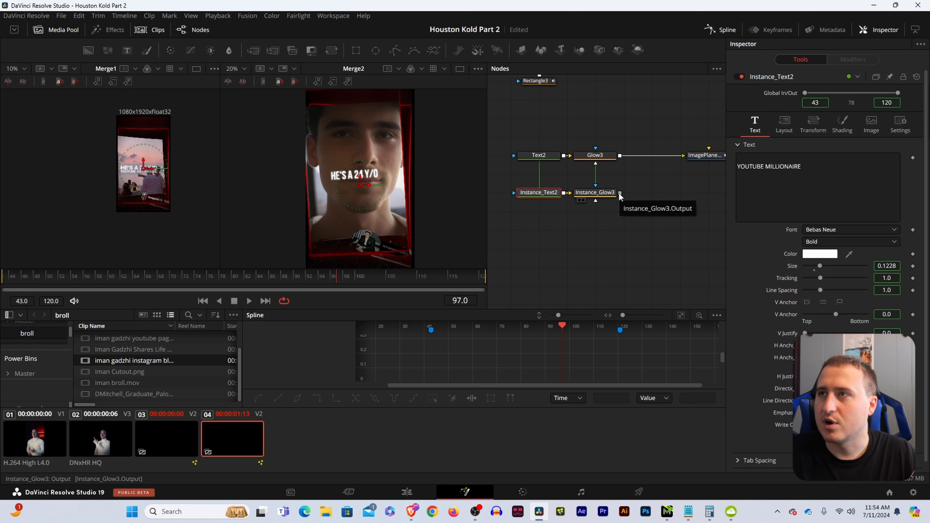
- Merge the Instance_Glow3 output over Glow3 so both text branches feed the image plane together
drag(620, 193, 620, 156)
drag(652, 192, 651, 155)
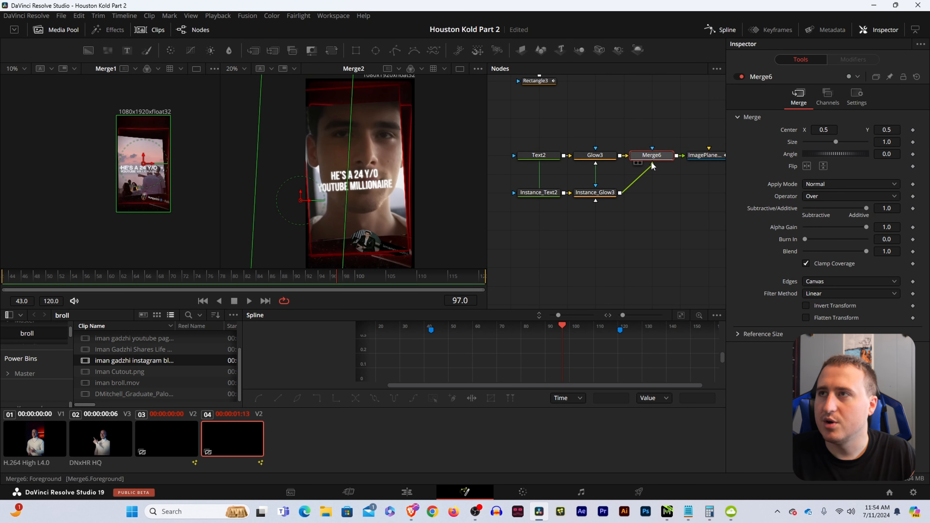
click(595, 192)
click(534, 192)
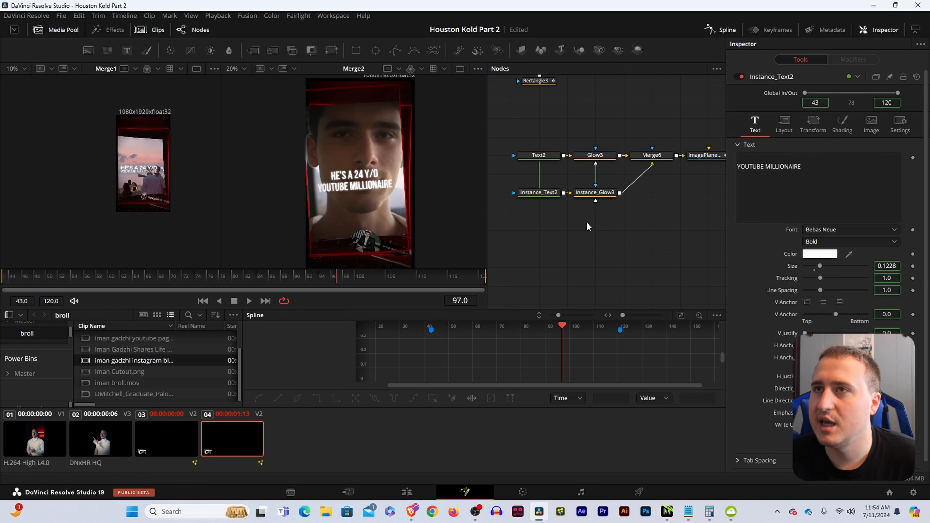
- Try enlarging Text2's "HE'S A 24 Y/O" to size 0.1287, and undo the change
click(535, 154)
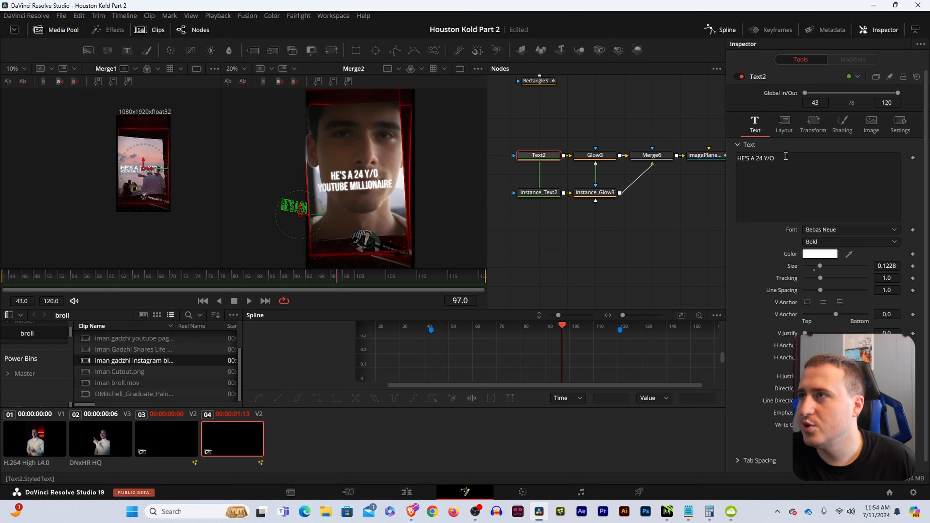
drag(786, 156, 725, 153)
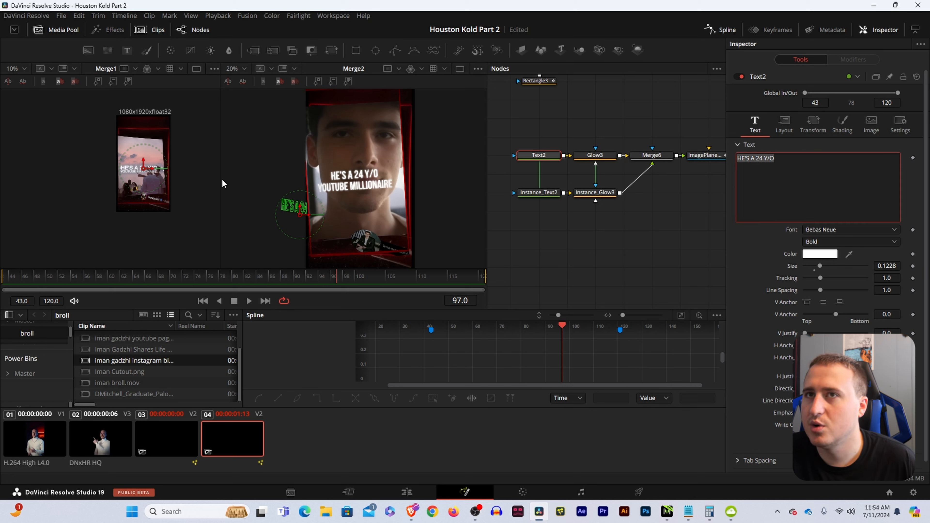
drag(887, 266, 908, 266)
click(630, 244)
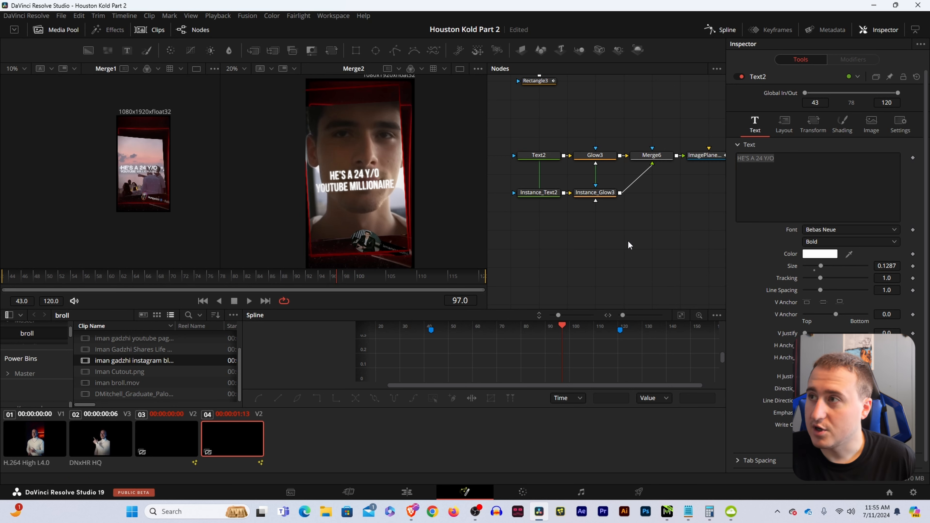
key(ctrl+z)
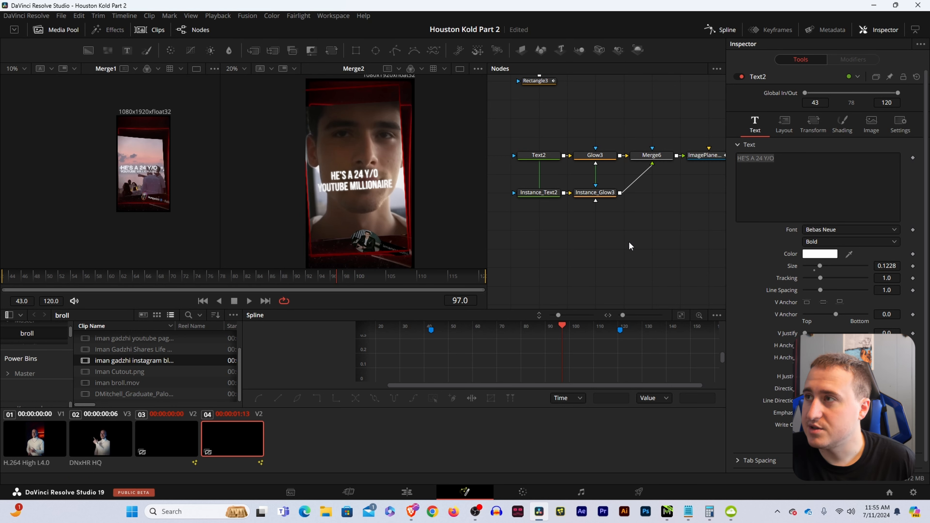
- Deinstance the Size parameter on Instance_Text2 so it is independent of Text2
right_click(791, 268)
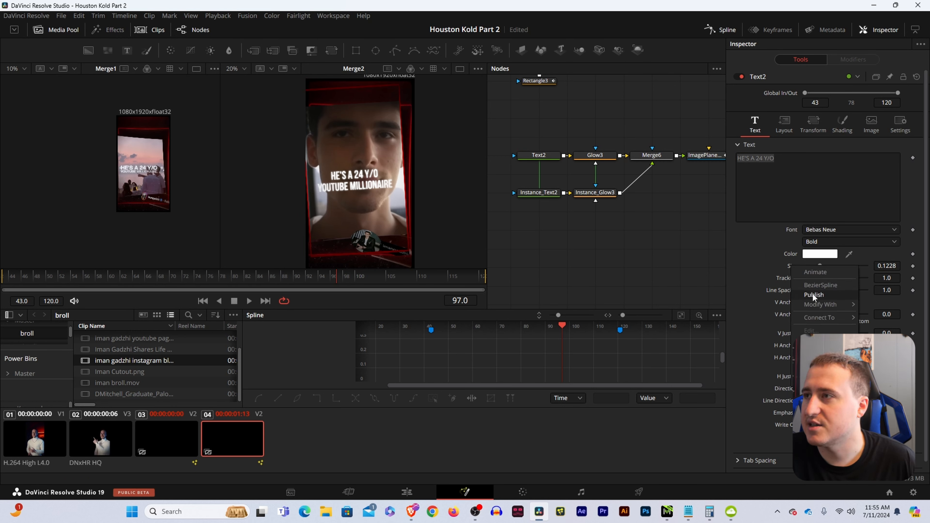
click(538, 193)
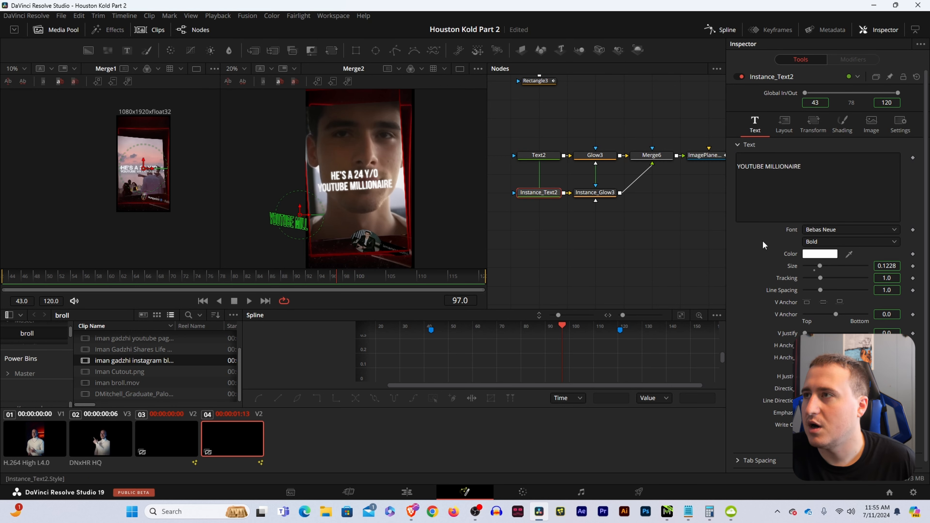
right_click(793, 268)
key(Escape)
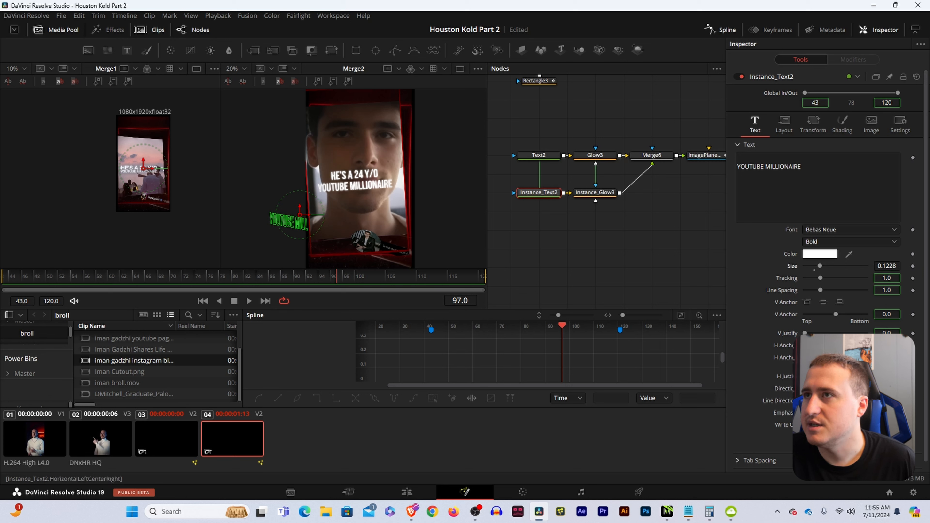
- Enlarge Text2's "HE'S A 24 Y/O" line to size 0.1986 and check it against the second line
click(539, 155)
click(806, 177)
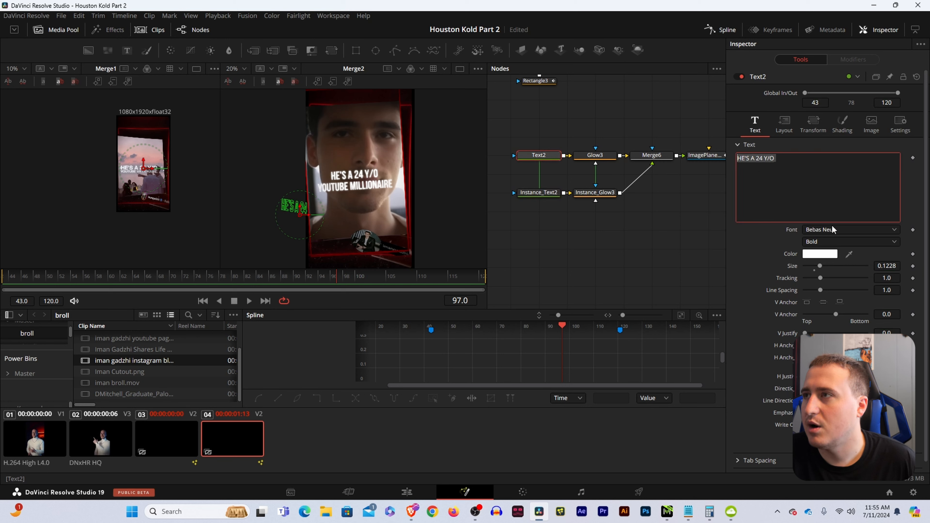
drag(891, 265, 923, 265)
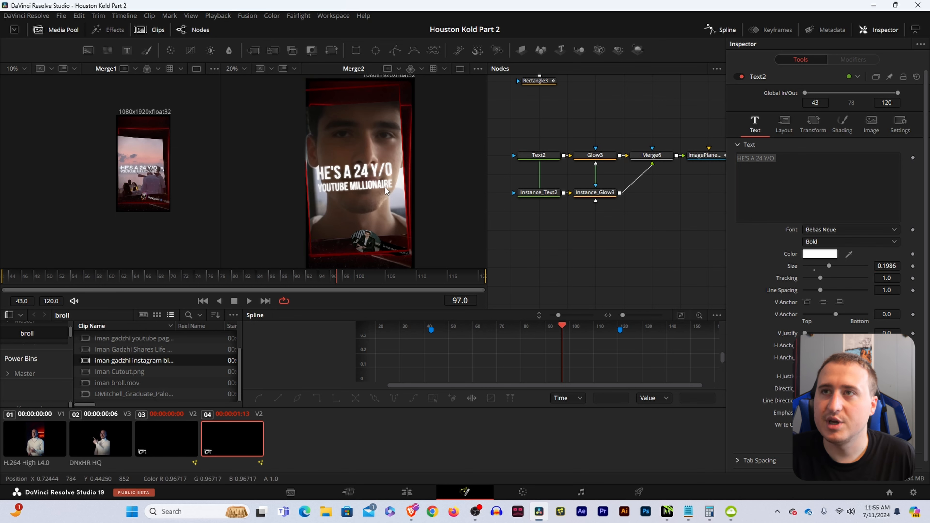
scroll(349, 163, up, 2)
scroll(348, 163, up, 2)
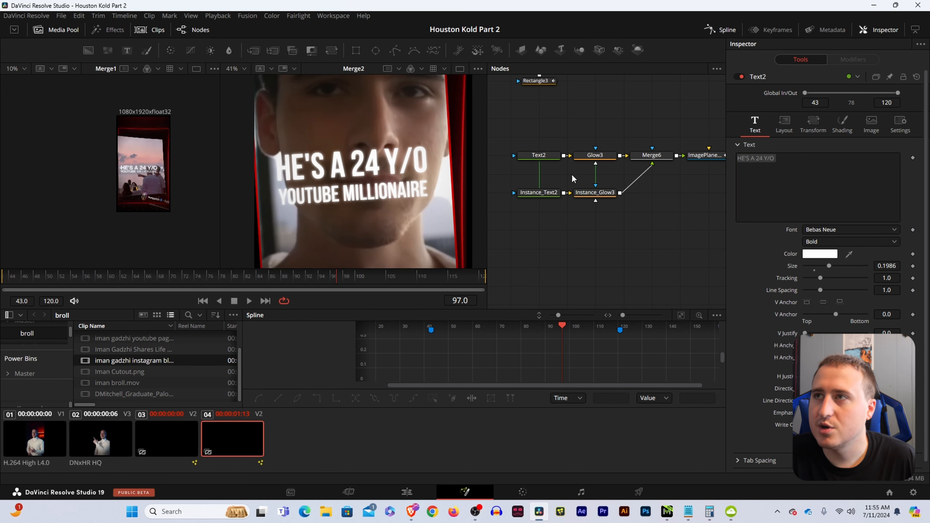
- Try lowering Text2's layout Center Y to 0.427, and undo the change
click(538, 156)
click(783, 120)
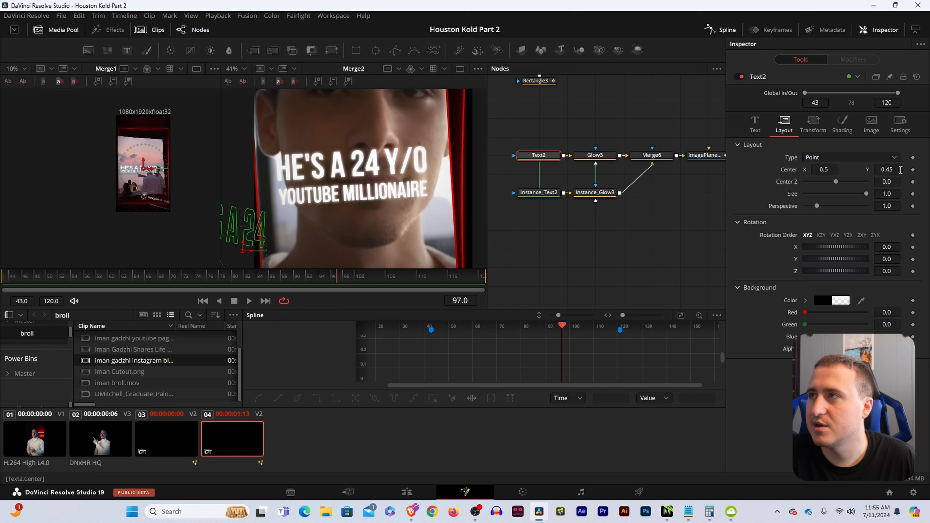
drag(896, 170, 889, 170)
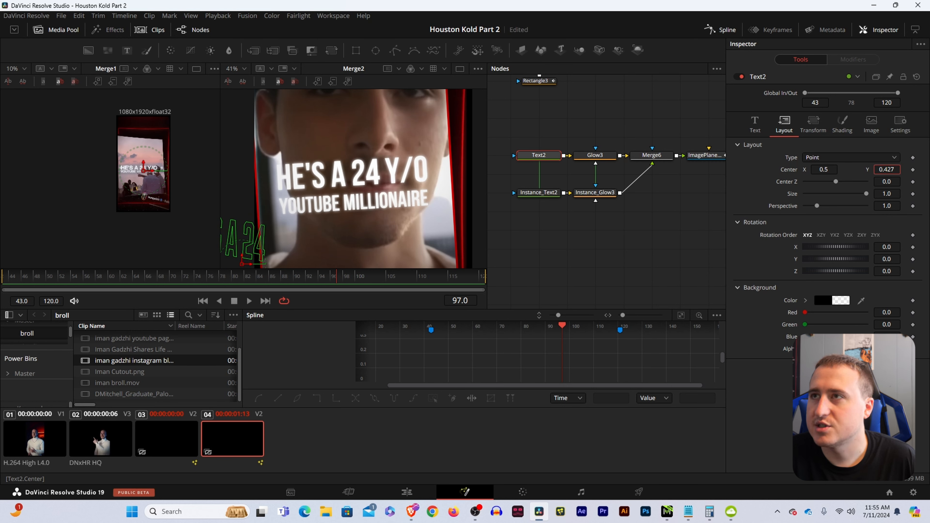
key(ctrl+z)
- Deinstance the layout Center parameter on Instance_Text2 so its position is independent of Text2
right_click(787, 170)
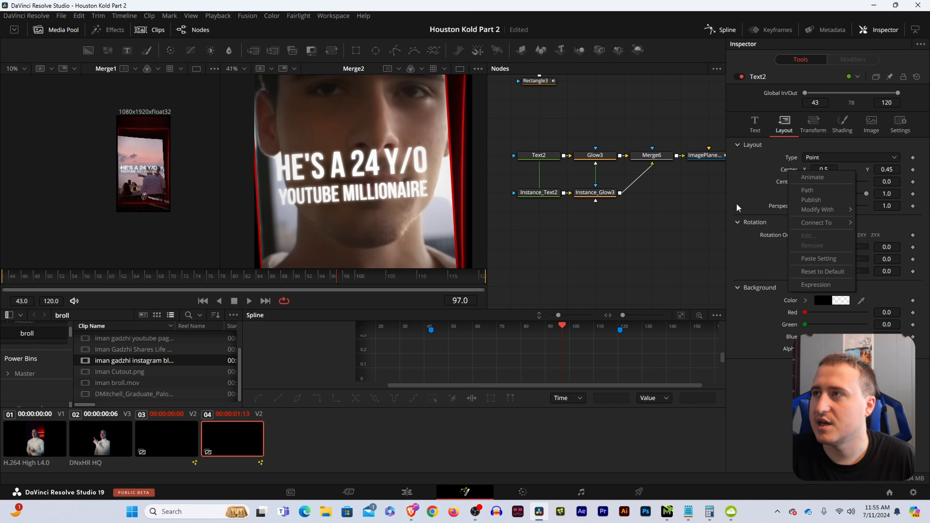
click(743, 182)
click(539, 192)
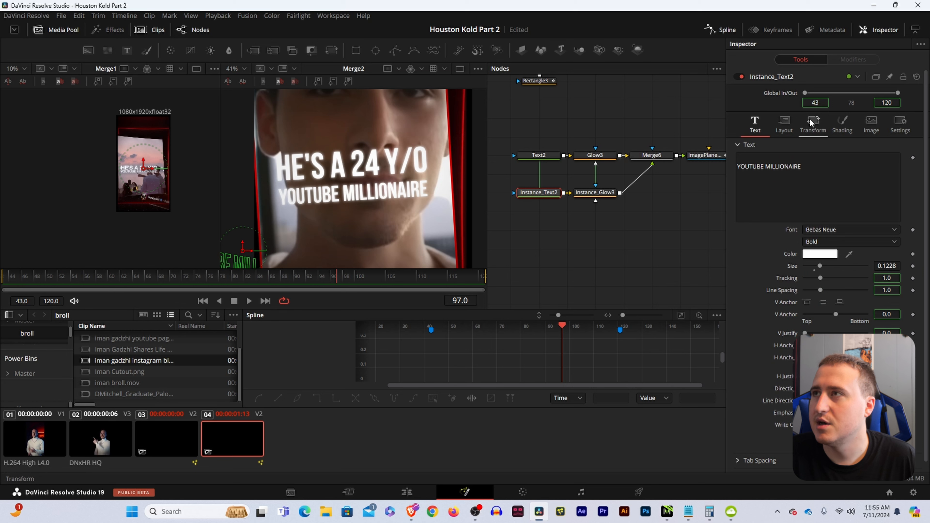
click(784, 122)
right_click(794, 168)
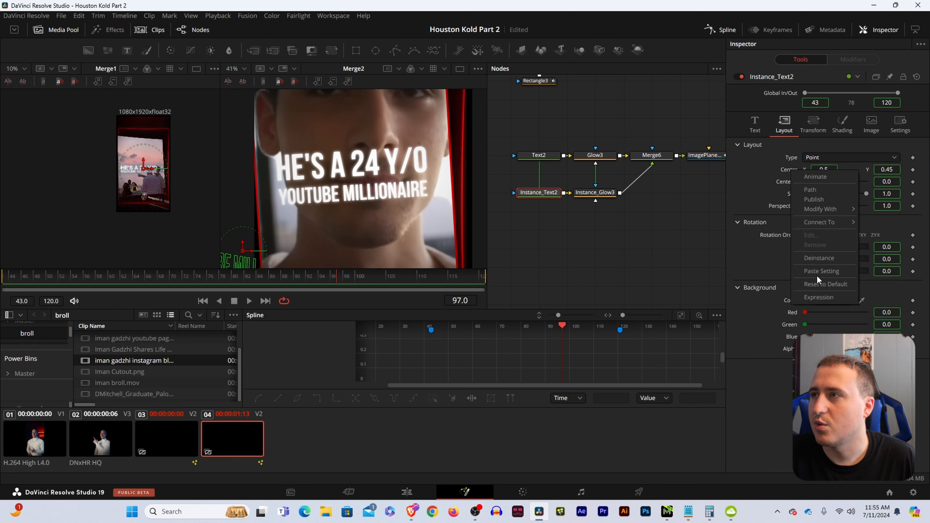
click(817, 258)
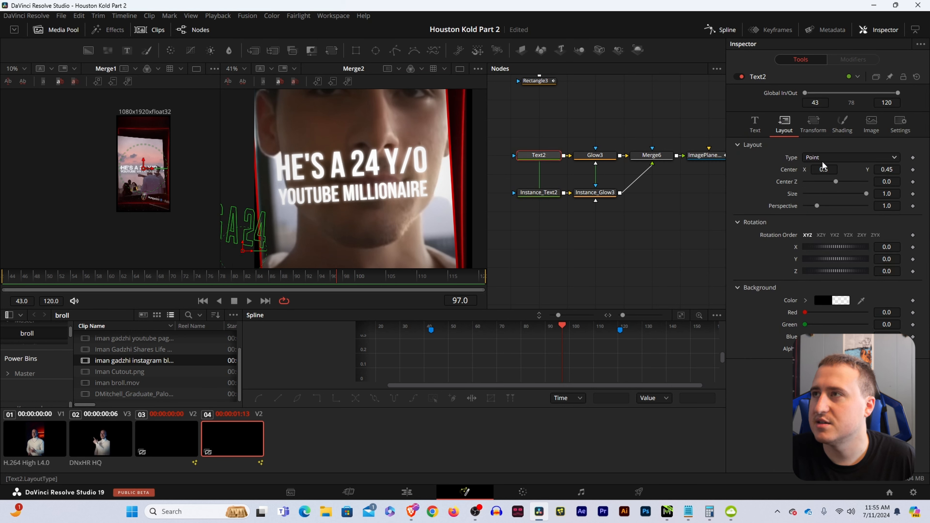
- Set Text2's layout Center Y to 0.439 to bring "HE'S A 24 Y/O" closer to the lower line
drag(892, 170, 886, 170)
click(587, 262)
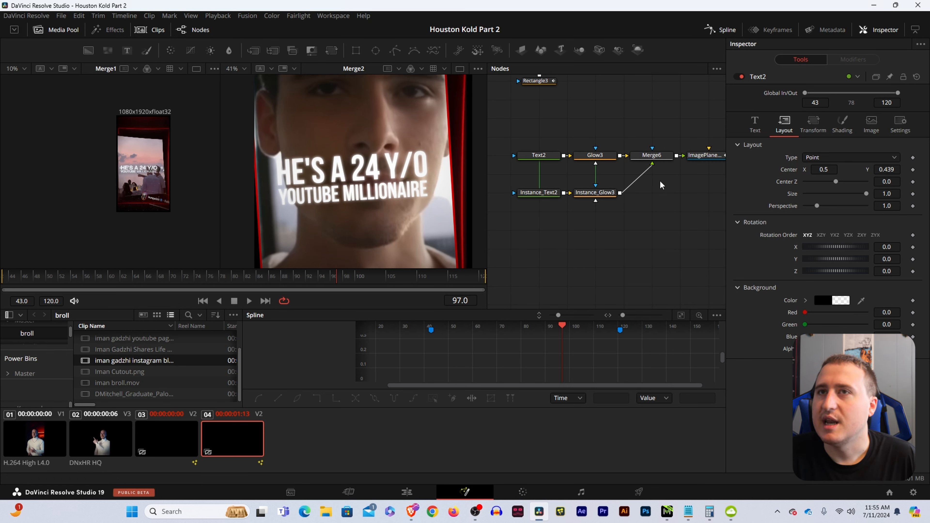
scroll(152, 166, down, 2)
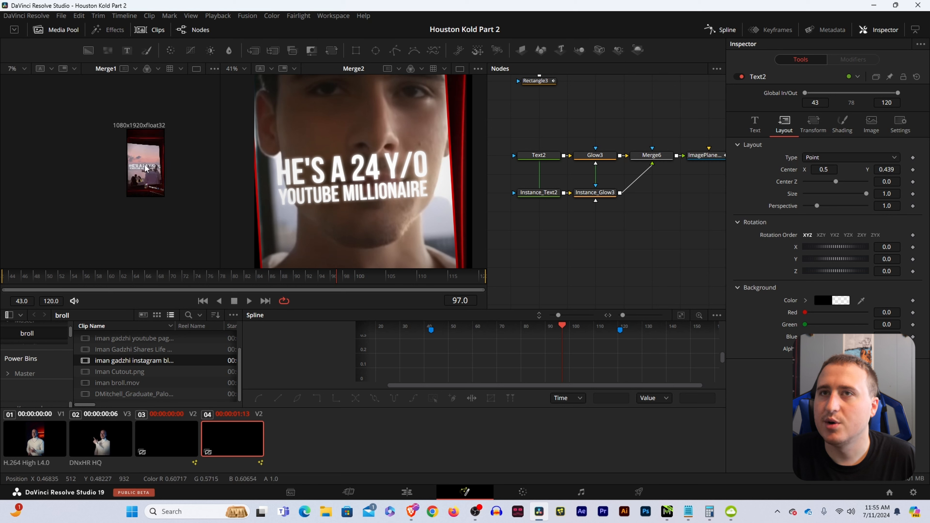
scroll(152, 165, up, 2)
- Add a Follower modifier to the styled text of Text2
drag(659, 225, 685, 243)
click(611, 187)
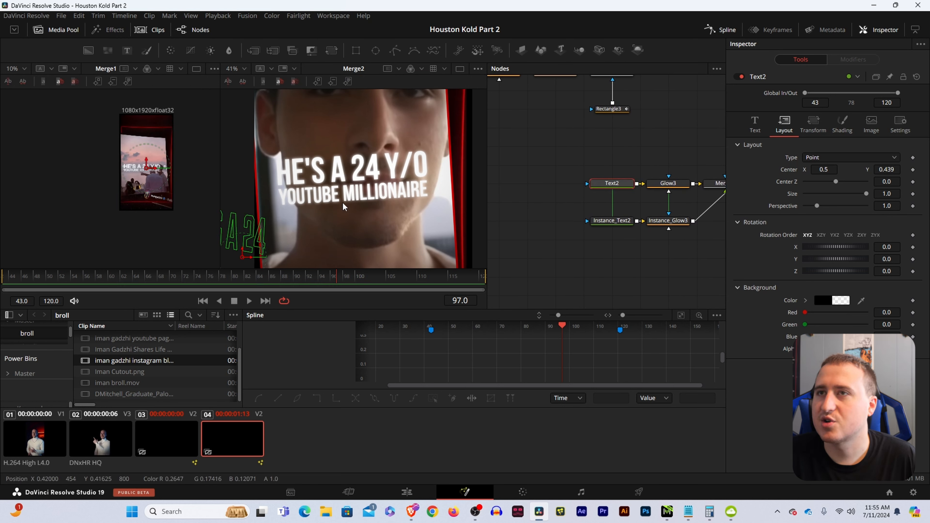
click(756, 120)
right_click(796, 170)
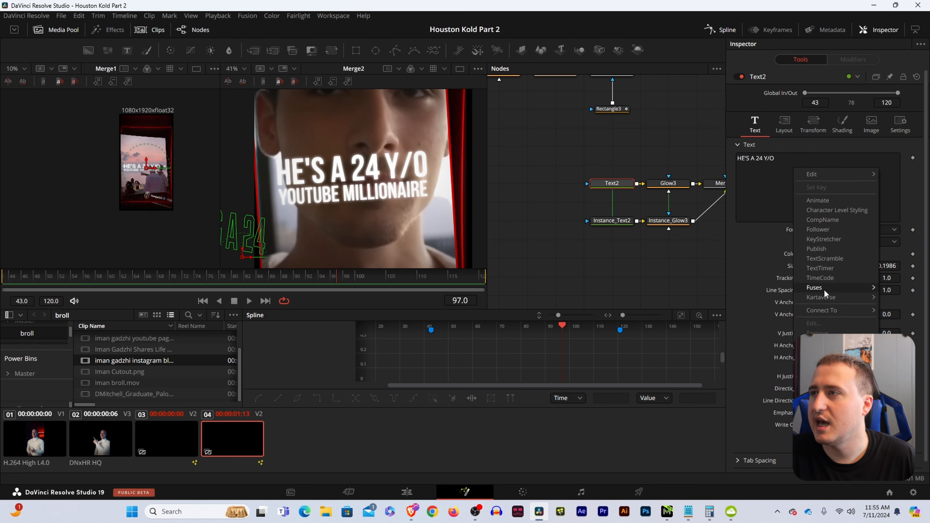
click(817, 230)
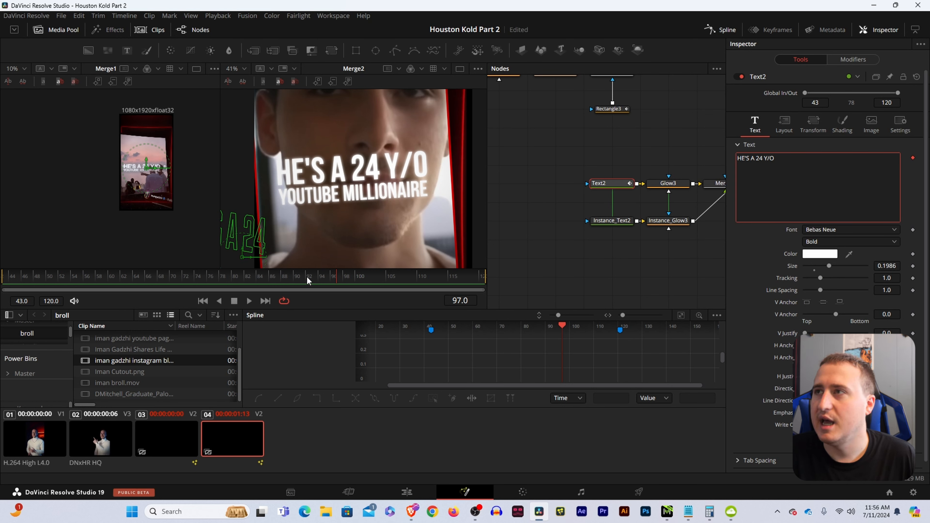
- Keyframe the Follower's shading Opacity on Text2 to fade in from frame 47 to 1.0 at frame 69
drag(306, 277, 32, 283)
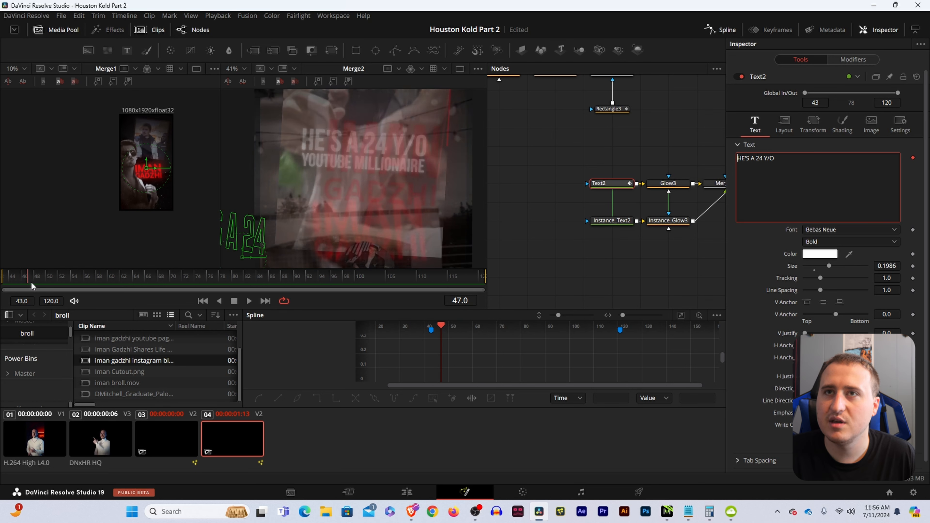
click(853, 59)
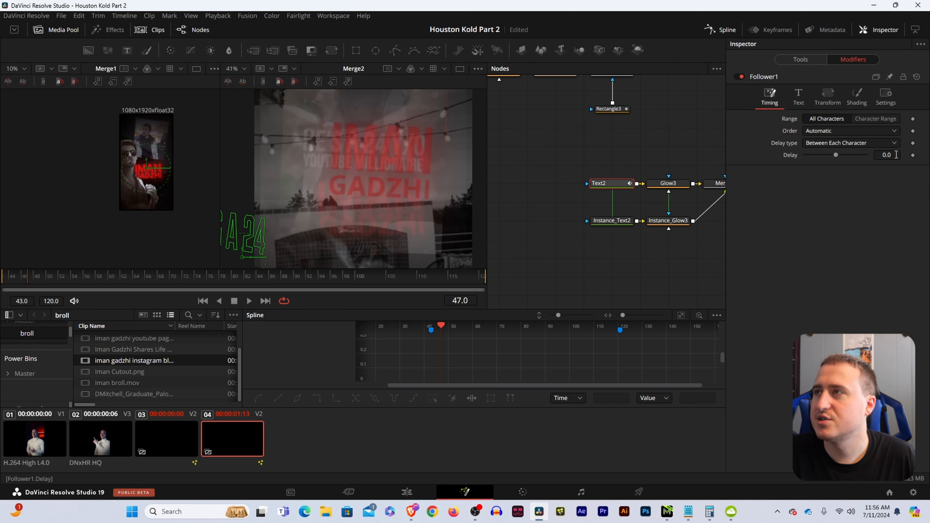
click(798, 96)
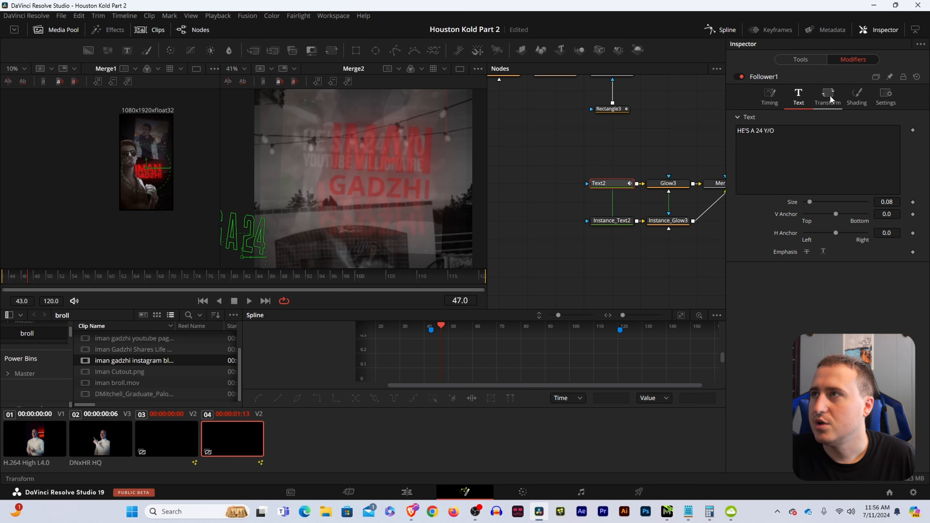
click(857, 97)
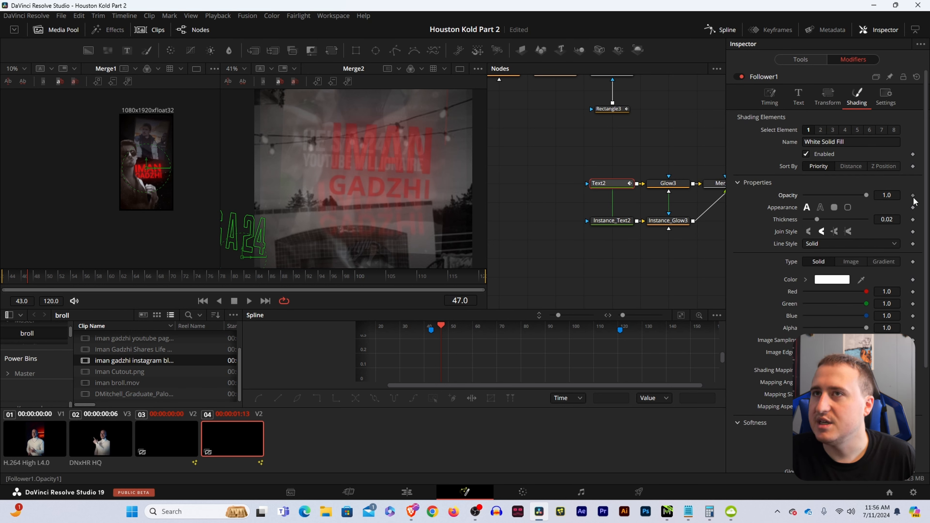
click(913, 195)
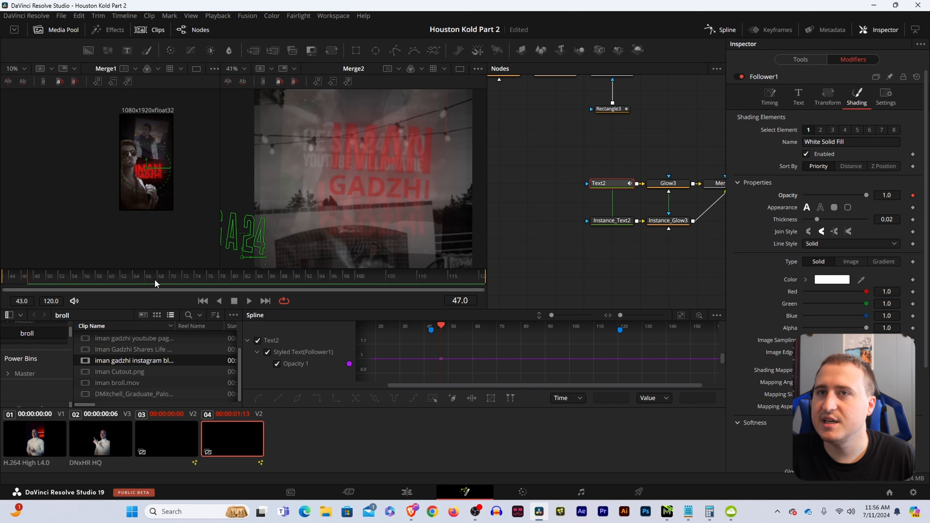
drag(35, 283, 166, 280)
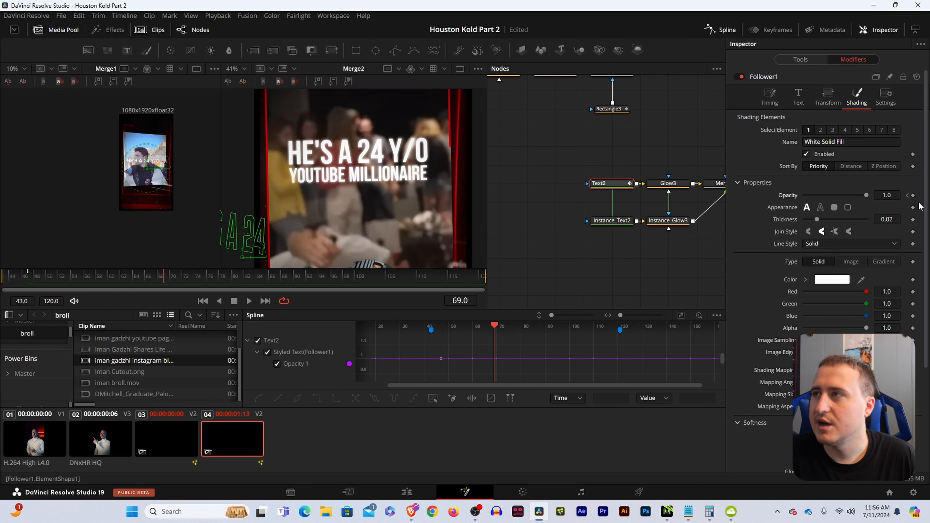
click(913, 195)
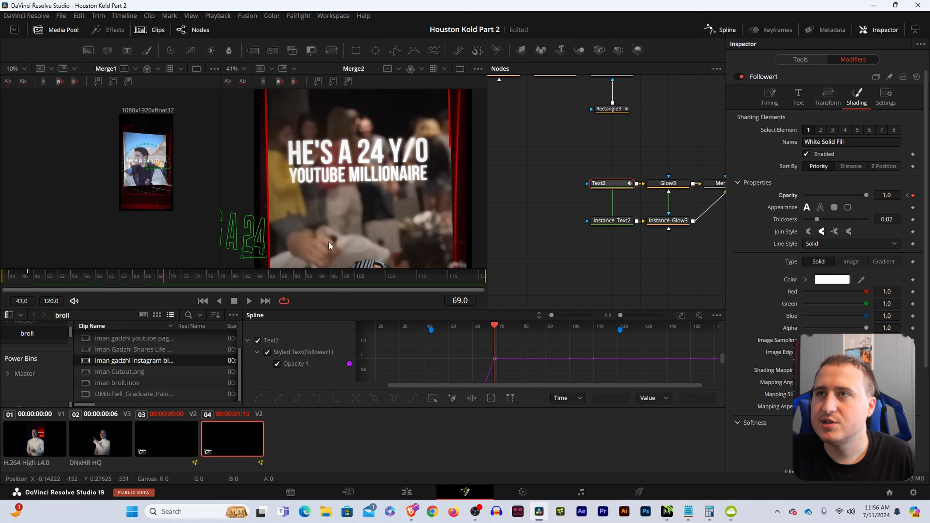
- Set the Follower's delay between each character to 1.39 and scrub through the staggered fade-in, ending at frame 47
click(771, 97)
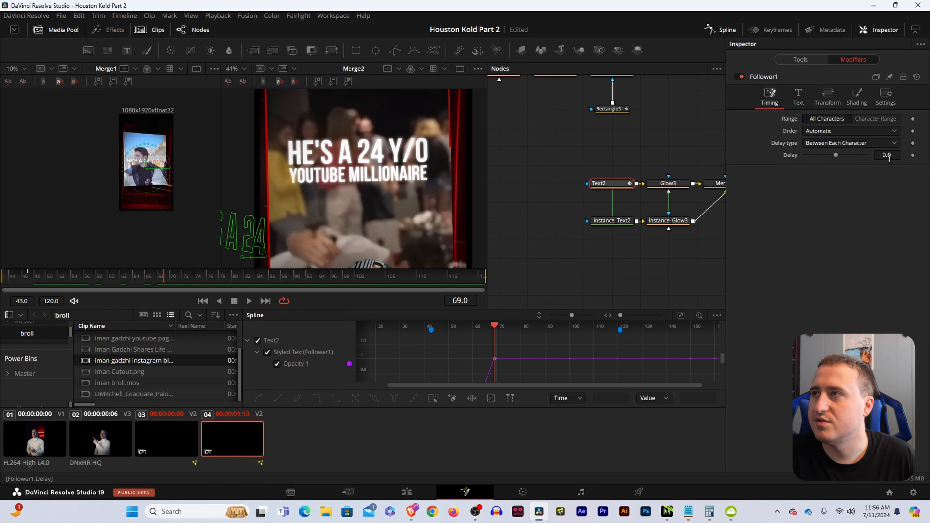
mouse_move(890, 155)
mouse_down()
mouse_move(913, 155)
mouse_move(899, 155)
mouse_up()
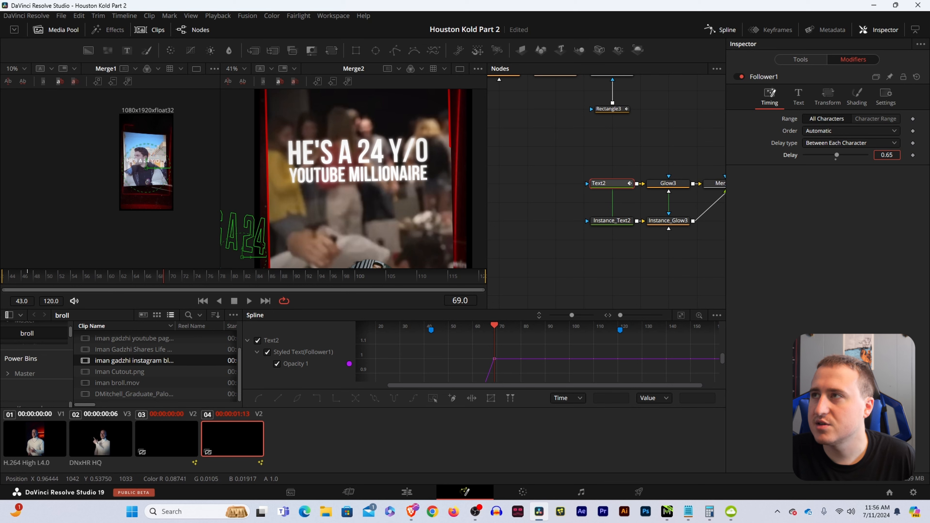
click(39, 283)
drag(39, 285, 166, 290)
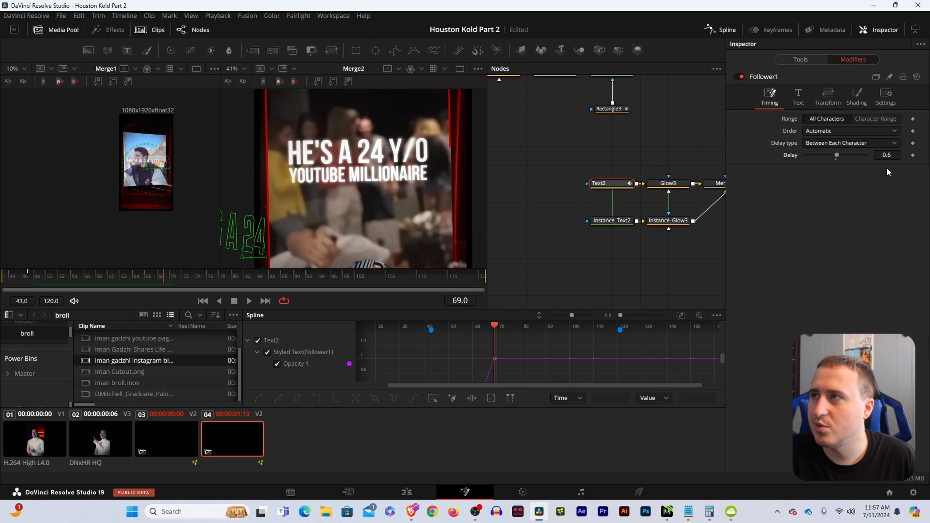
drag(893, 155, 919, 155)
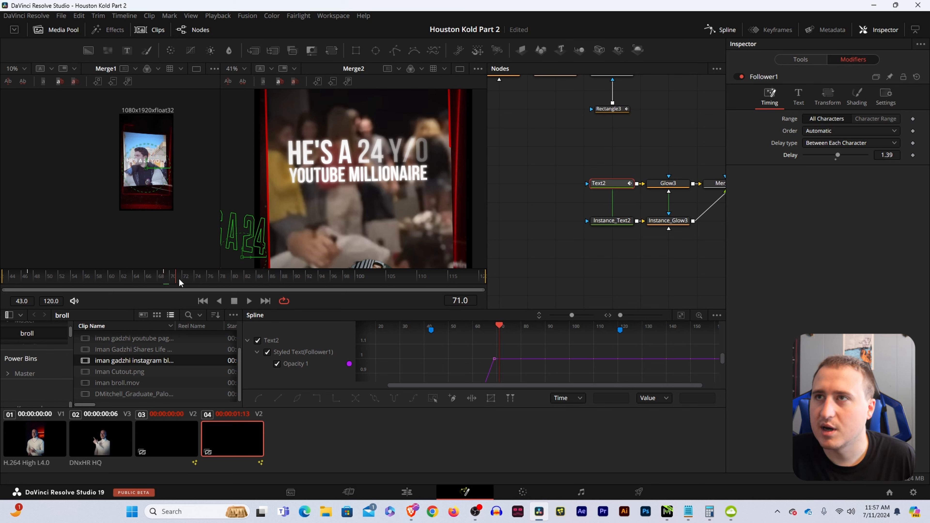
drag(179, 282, 29, 290)
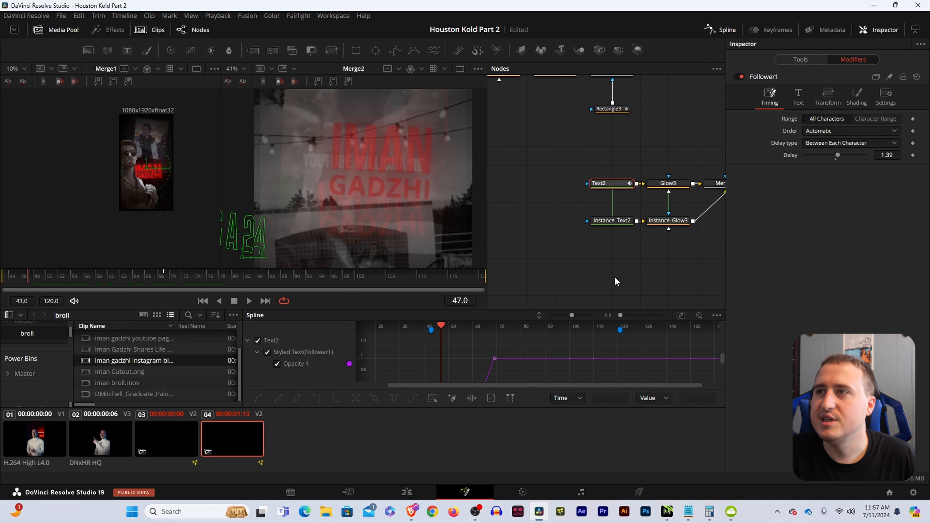
- Add a Follower modifier to the styled text of Instance_Text2 and go to frame 71
click(612, 220)
click(755, 124)
right_click(829, 179)
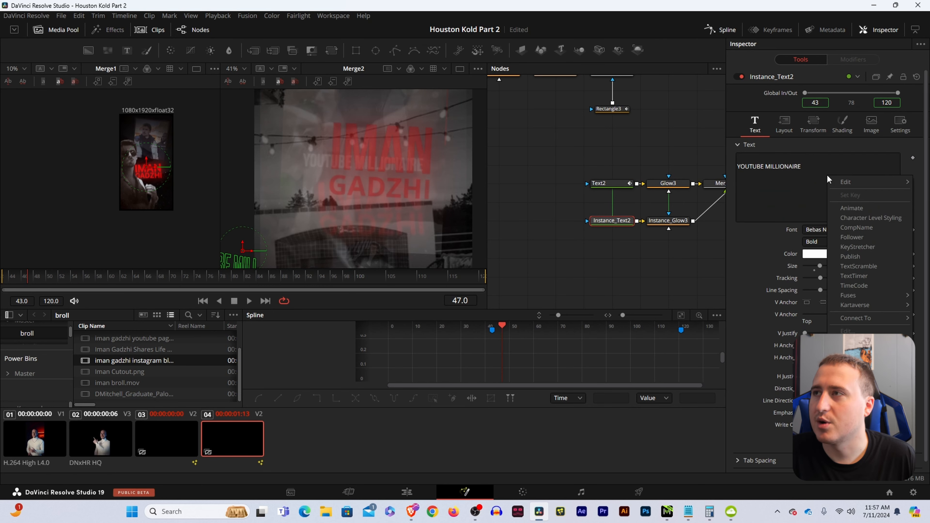
click(852, 238)
drag(92, 280, 175, 278)
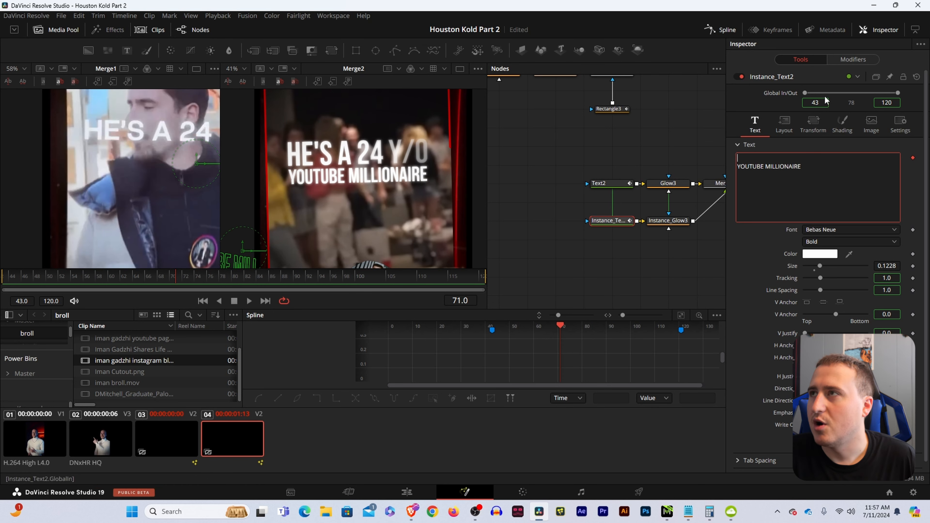
- Keyframe the Follower's shading Opacity on Instance_Text2 from 0.0 at frame 71 to 1.0 at frame 103
click(853, 59)
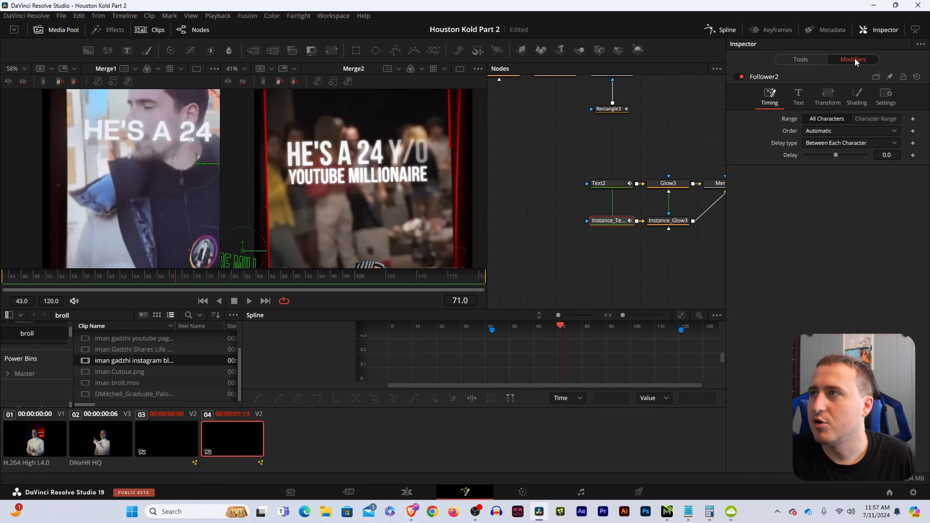
click(868, 98)
click(913, 195)
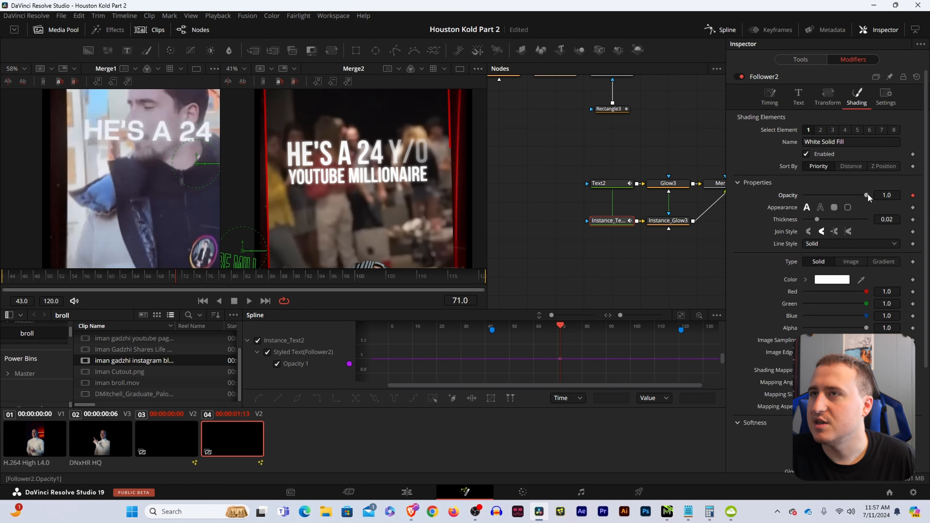
drag(866, 195, 802, 196)
drag(179, 287, 275, 284)
drag(116, 202, 71, 191)
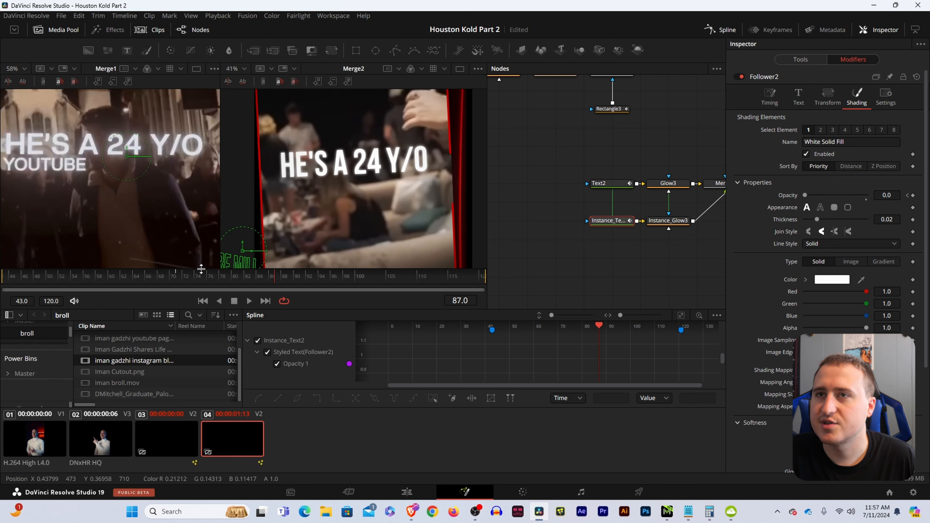
click(913, 195)
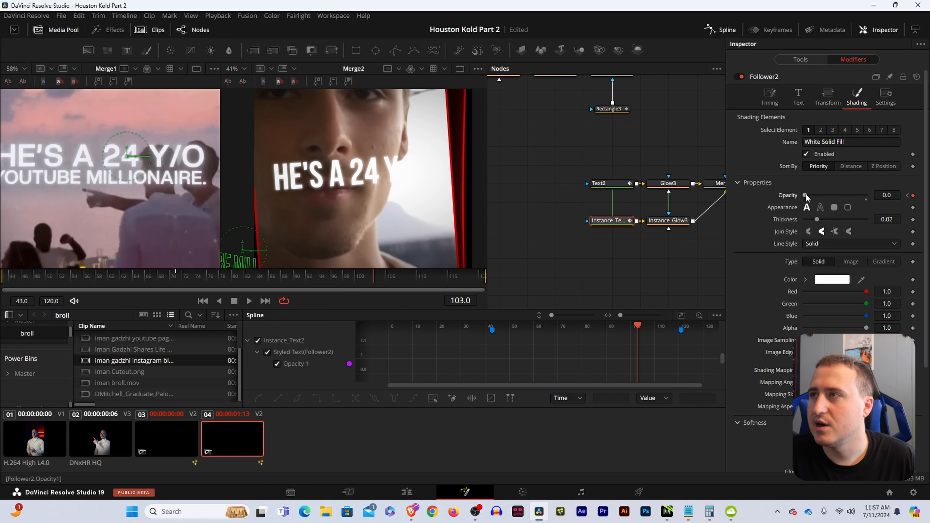
drag(806, 195, 867, 195)
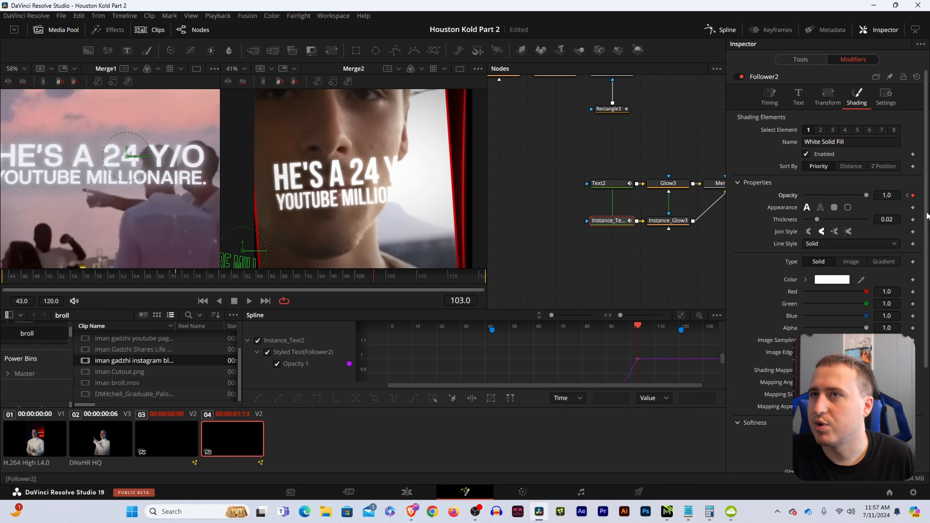
- Set the Instance_Text2 Follower's delay between each character to 1.91 and save the project
click(769, 97)
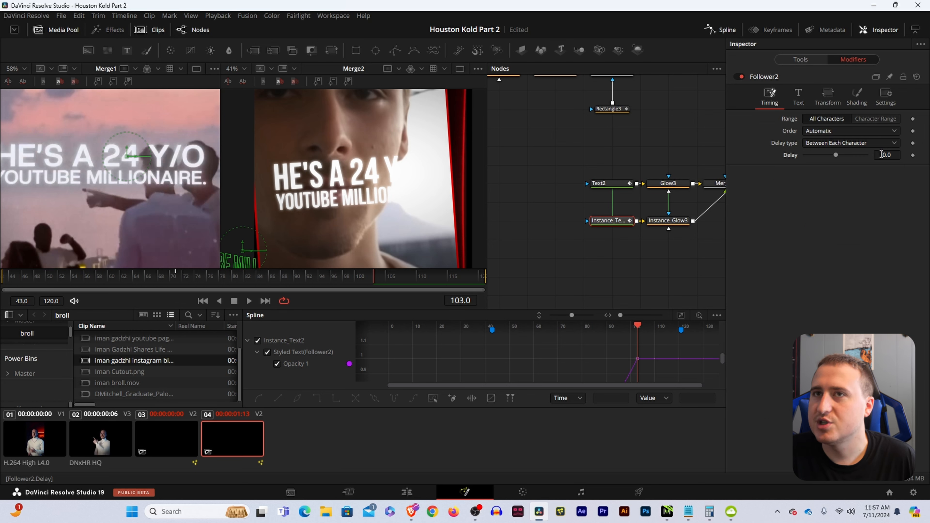
drag(836, 155, 839, 155)
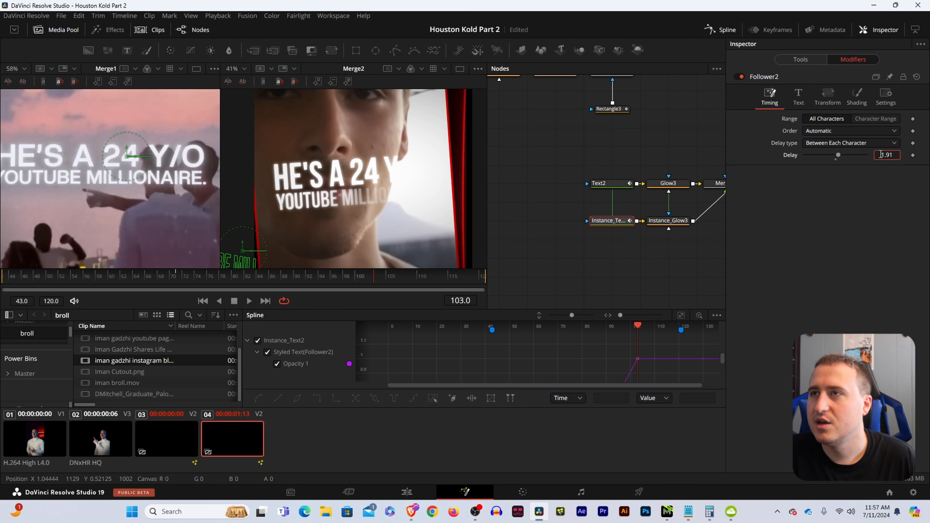
click(525, 231)
key(ctrl+s)
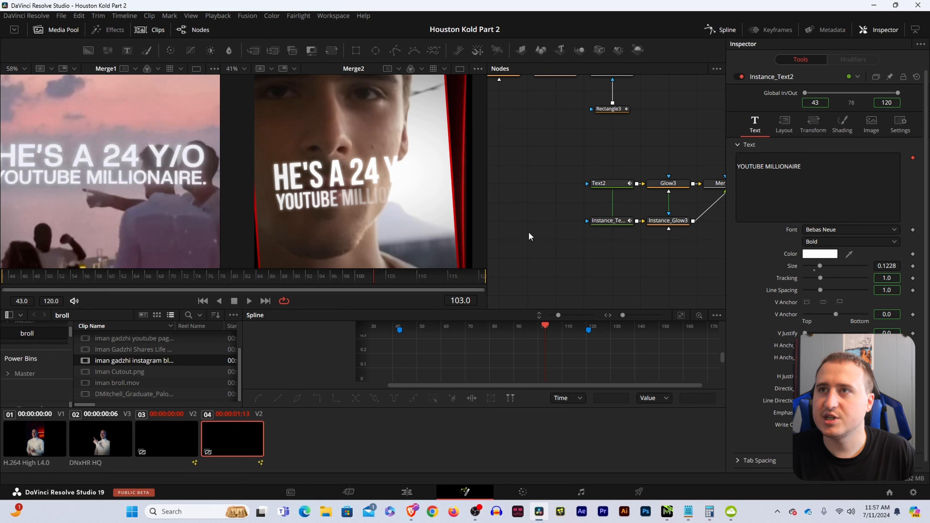
- Select both title lines with their glow nodes and flatten all their Follower opacity keyframes in the spline editor
scroll(367, 192, down, 3)
drag(578, 161, 677, 254)
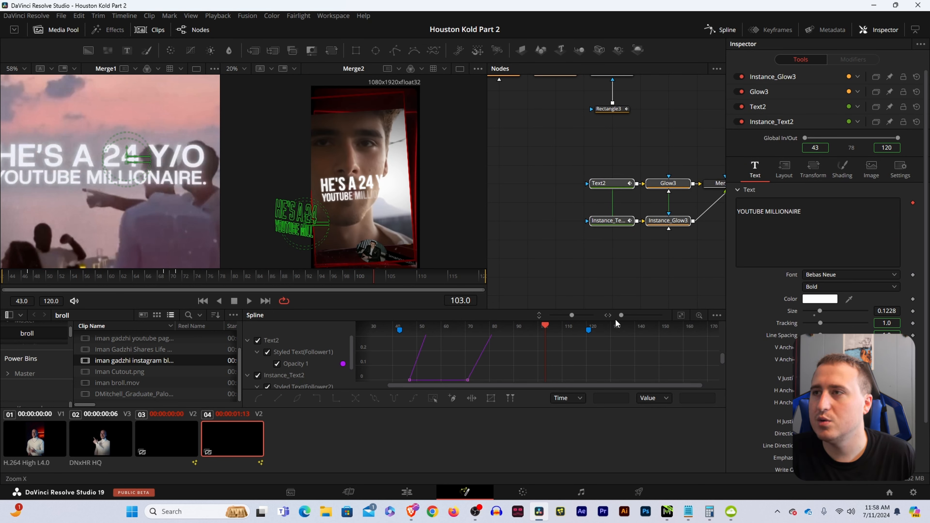
click(681, 316)
key(ctrl+a)
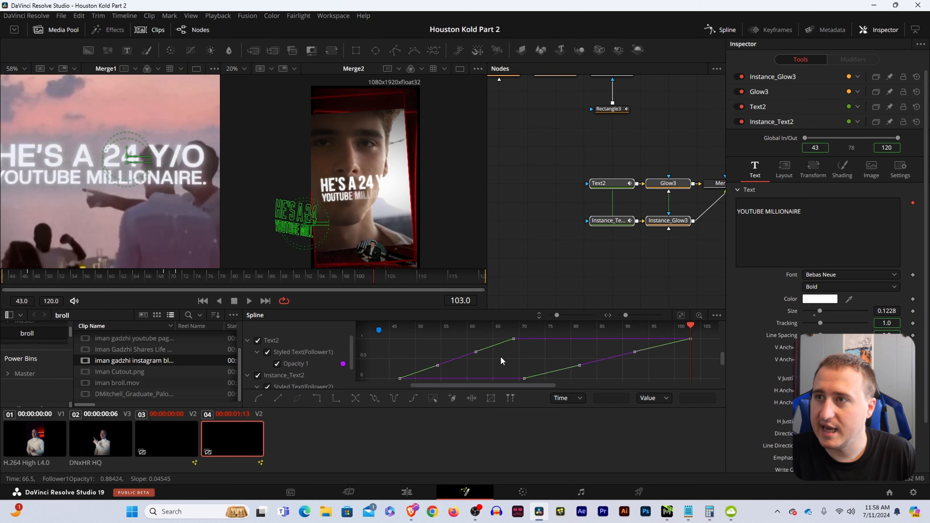
key(f)
- Return to the start of the range, frame the full composition in both viewers and check the opening frames
click(523, 275)
drag(373, 278, 2, 292)
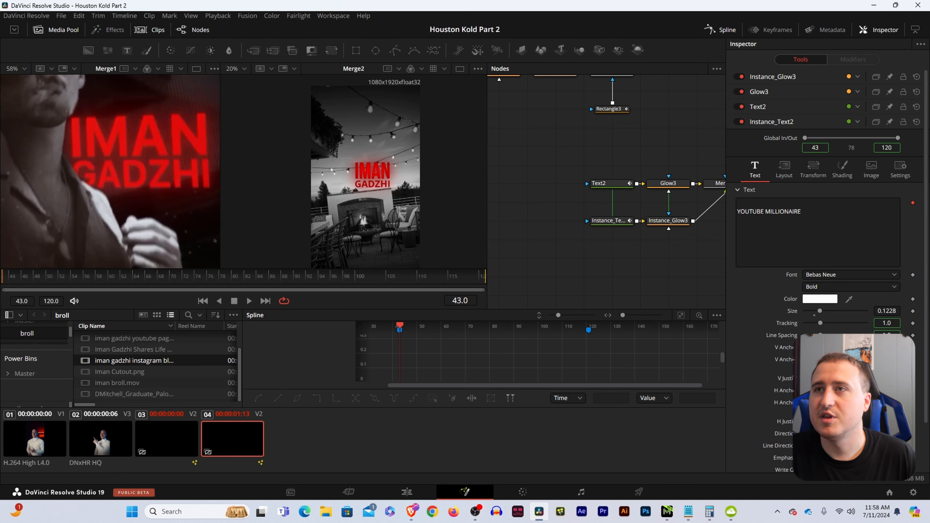
scroll(421, 168, down, 2)
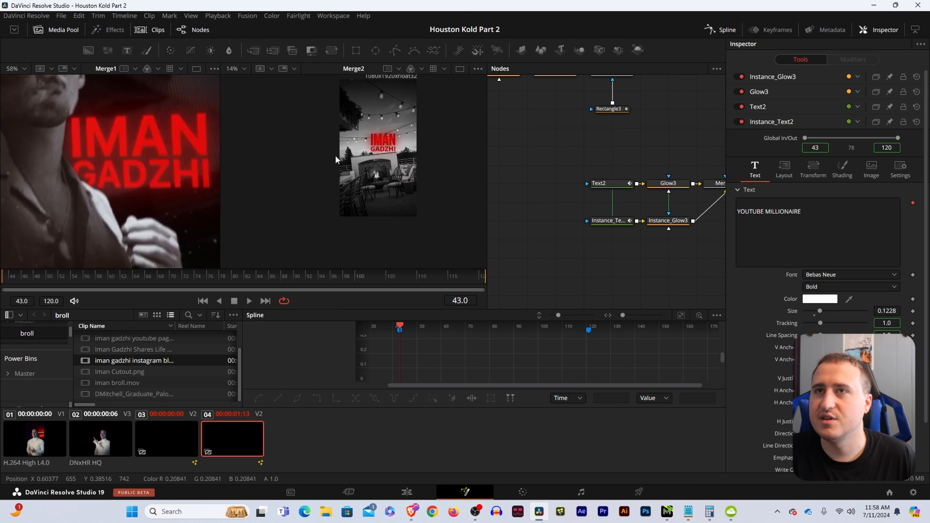
scroll(174, 136, down, 3)
drag(174, 136, 171, 170)
scroll(372, 150, down, 1)
mouse_move(385, 153)
mouse_down()
mouse_move(384, 191)
mouse_move(377, 156)
mouse_up()
scroll(379, 169, up, 1)
key(space)
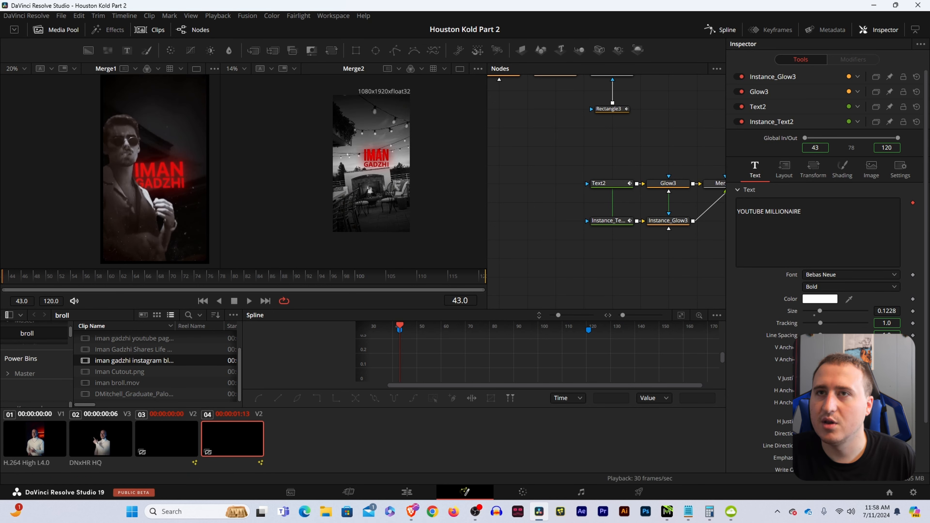
click(13, 285)
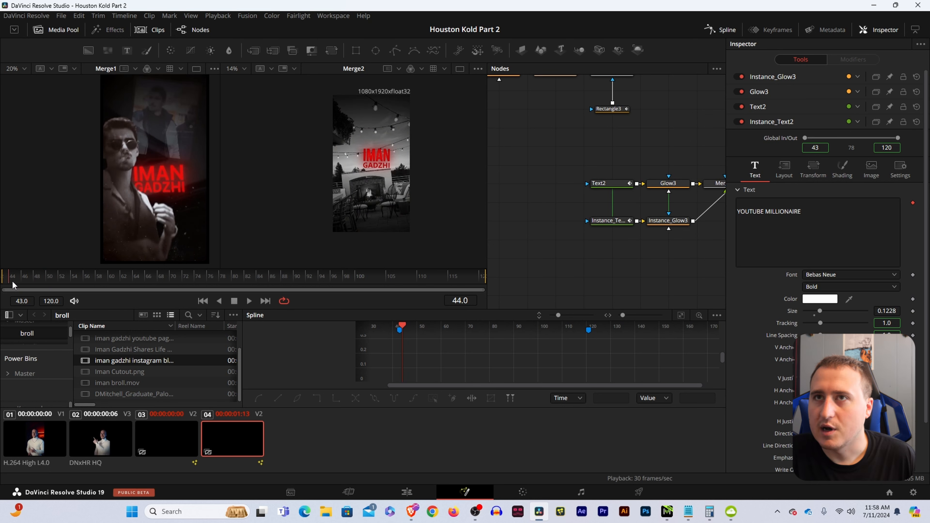
- Review the b-roll merge nodes and scrub through to frame 120, comparing the composition with the reference
drag(679, 247, 573, 315)
drag(613, 218, 695, 274)
drag(643, 204, 714, 255)
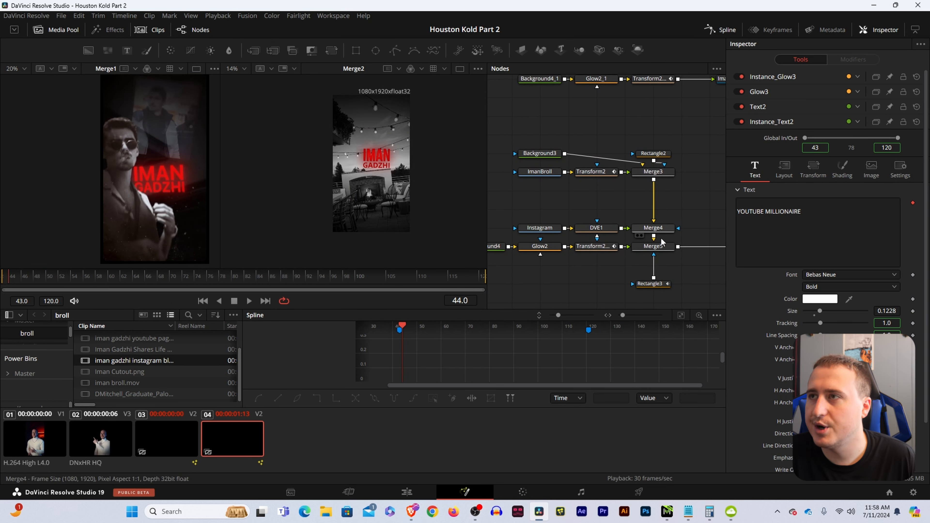
drag(660, 234, 616, 261)
drag(660, 230, 656, 172)
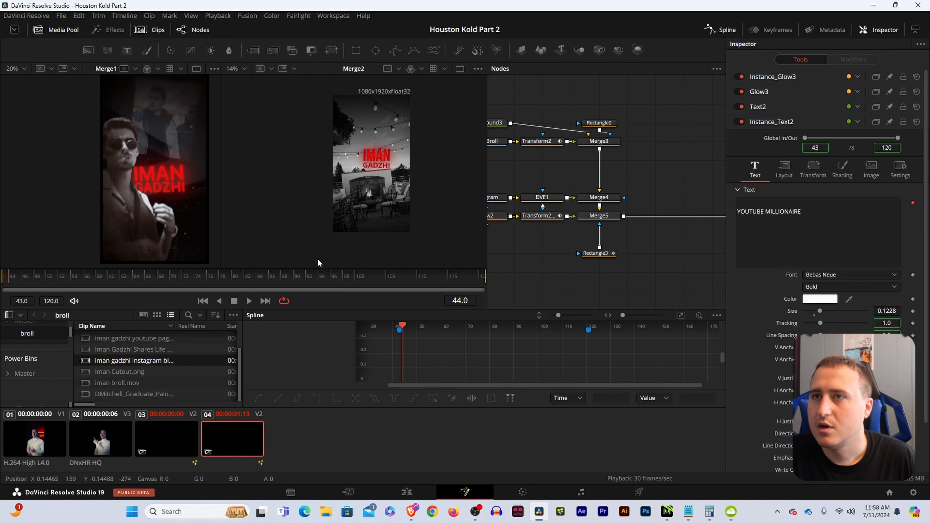
click(158, 278)
drag(158, 278, 531, 288)
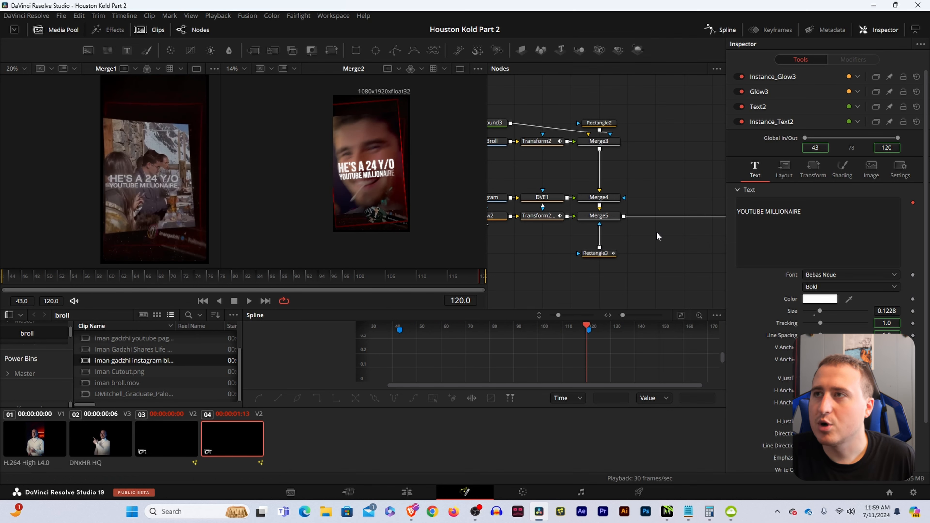
- Select the Camera3D1 node and display all of its animation curves in the spline editor
scroll(613, 242, down, 3)
drag(661, 254, 538, 203)
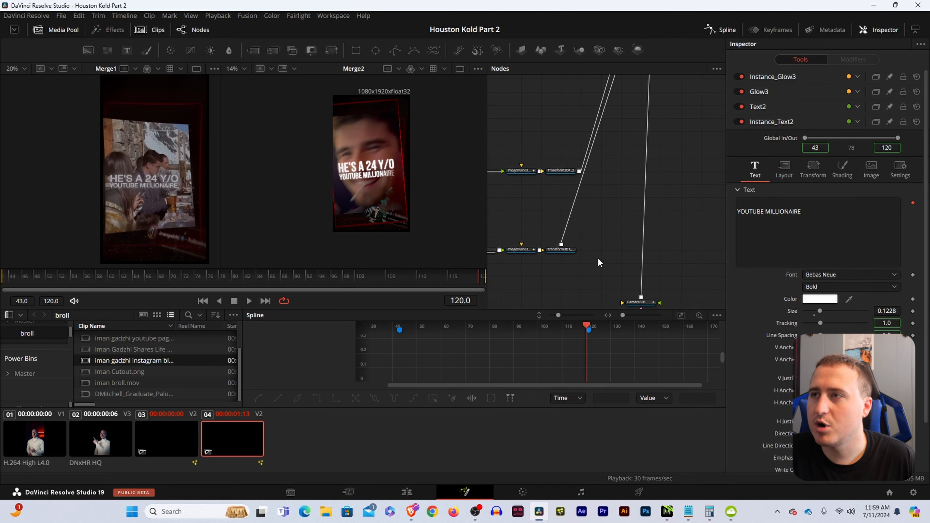
drag(604, 266, 578, 204)
click(608, 242)
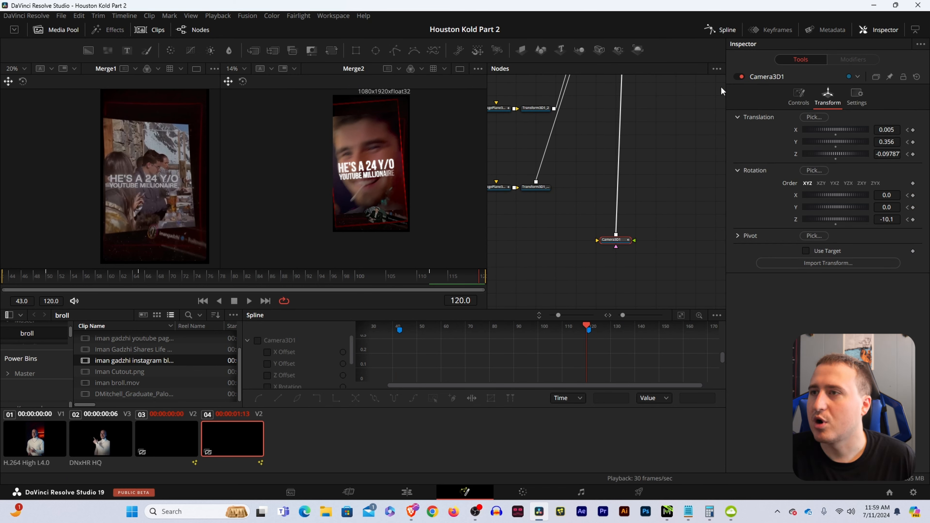
click(257, 340)
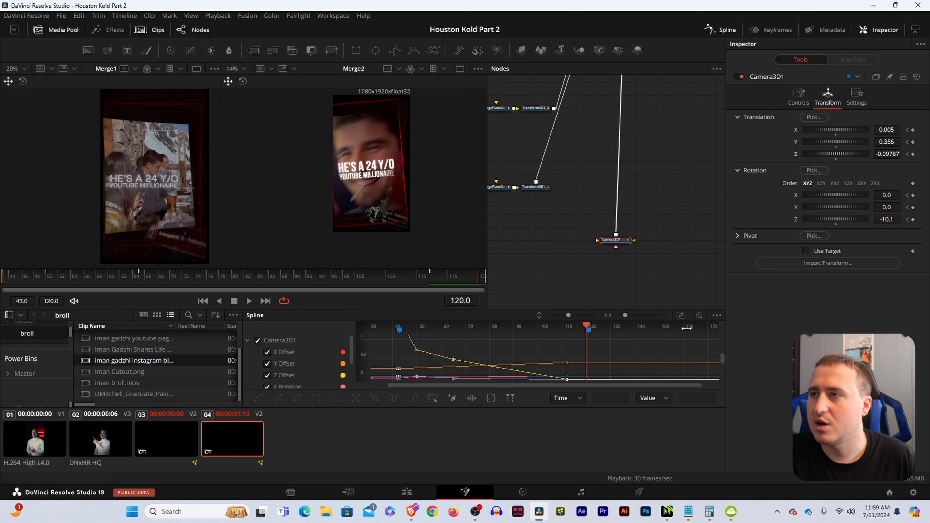
- Hide the camera's rotation, Z Offset and Y Offset curves and fit the X Offset curve in the spline editor
scroll(289, 361, down, 2)
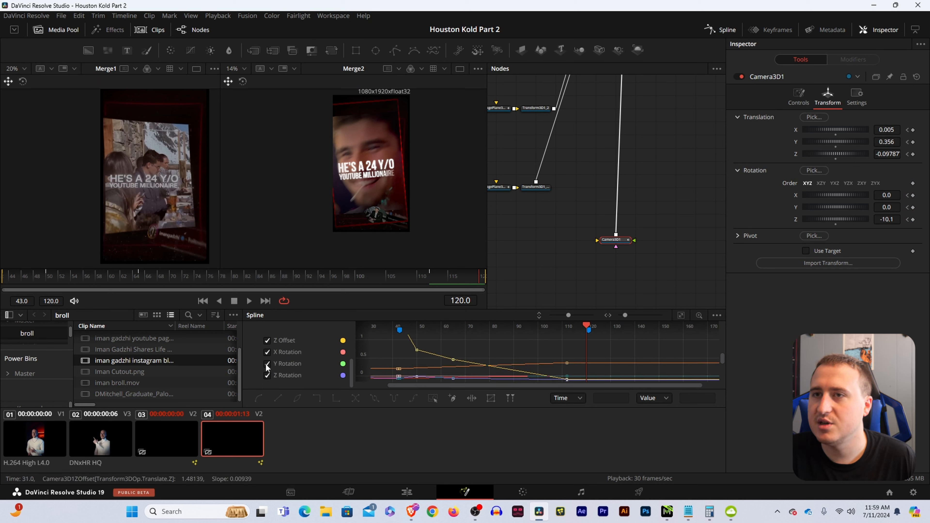
click(267, 352)
click(267, 363)
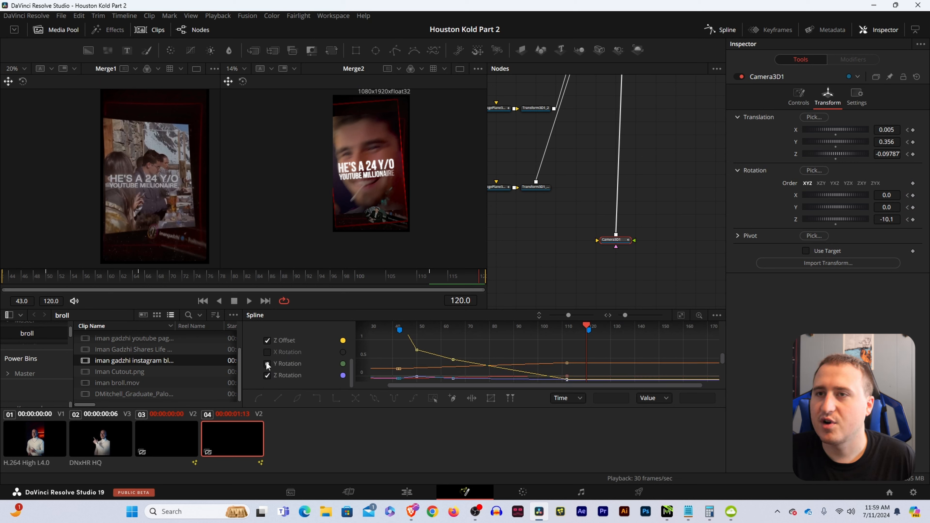
click(267, 376)
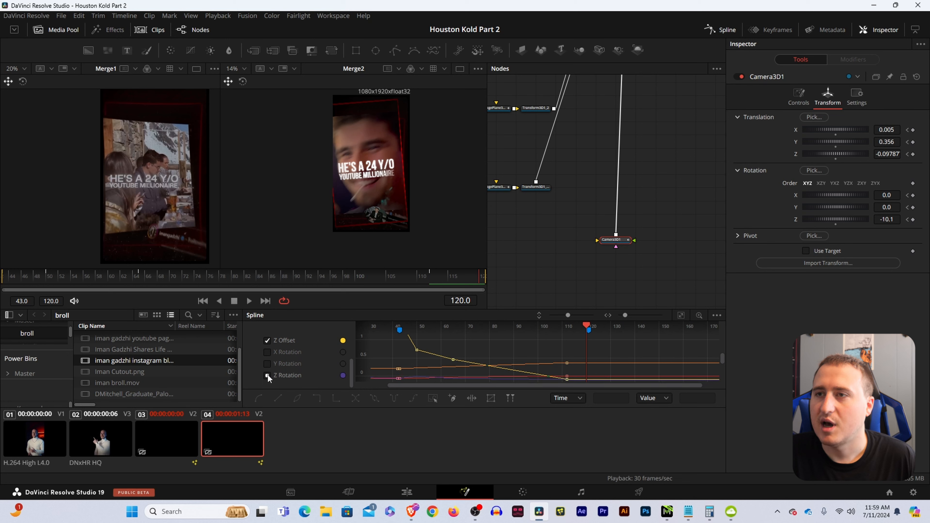
click(682, 314)
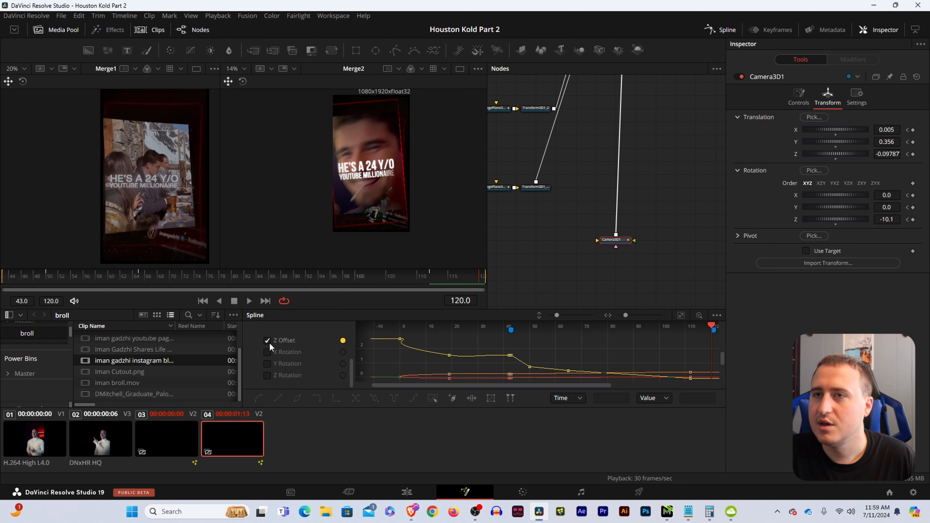
scroll(269, 343, up, 3)
click(267, 375)
click(267, 363)
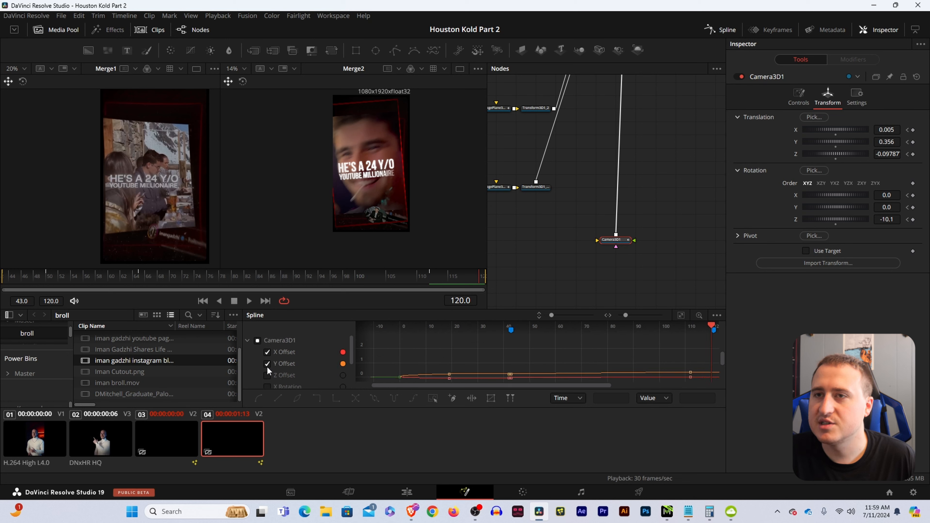
click(681, 315)
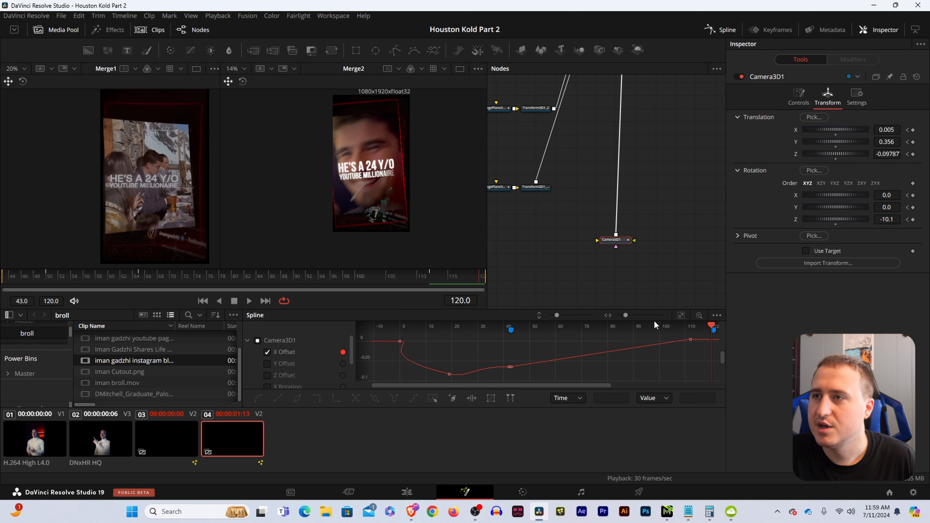
- Flatten the camera's X Offset keyframes from frame 43 through its last keyframe
drag(517, 356, 415, 379)
drag(587, 357, 569, 340)
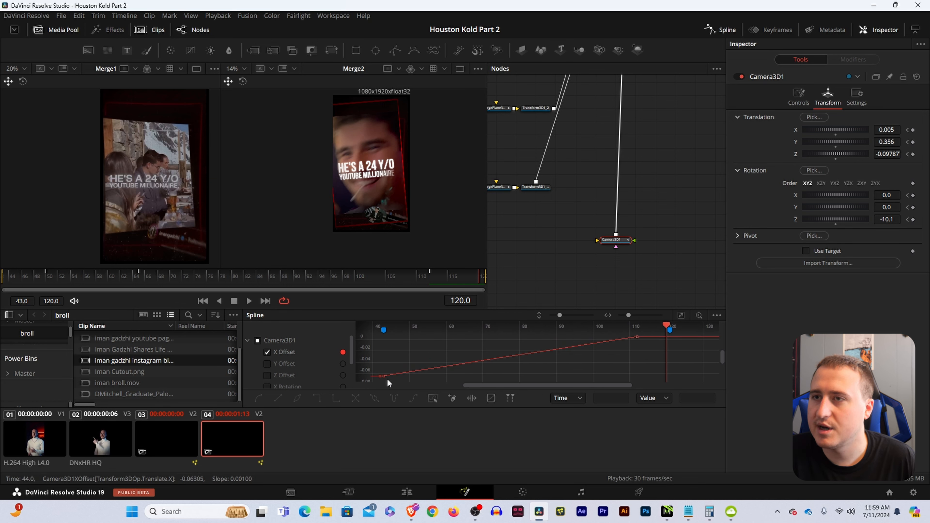
drag(382, 335, 649, 377)
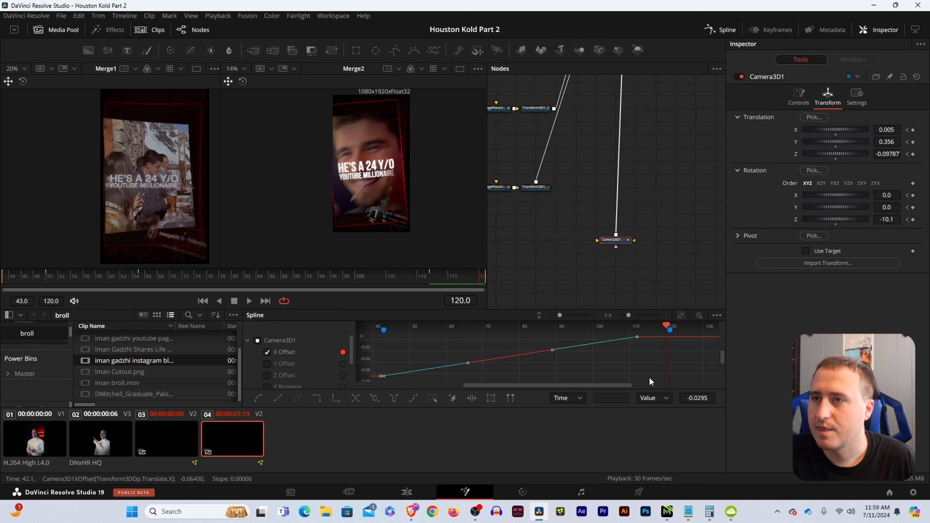
key(f)
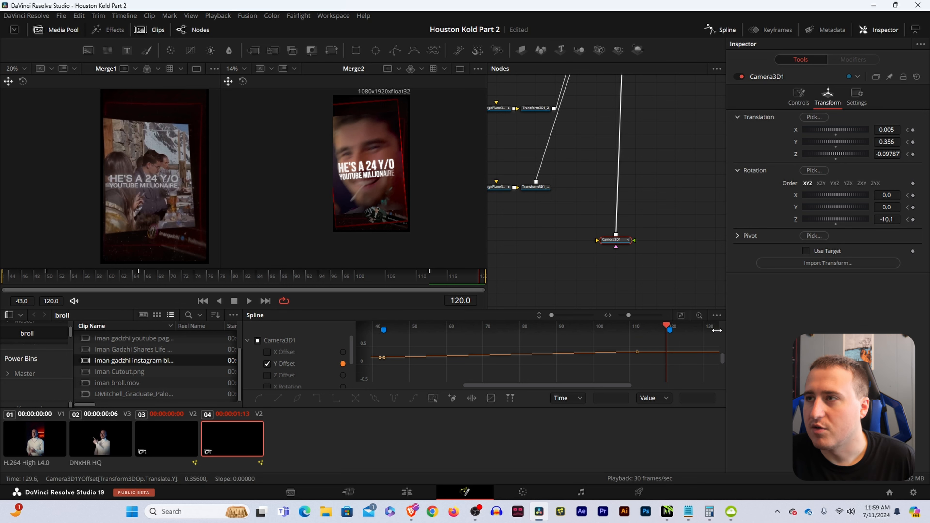
- Fit the camera's Y Offset curve and smooth its keyframes from frame 43 through its last keyframe
click(680, 314)
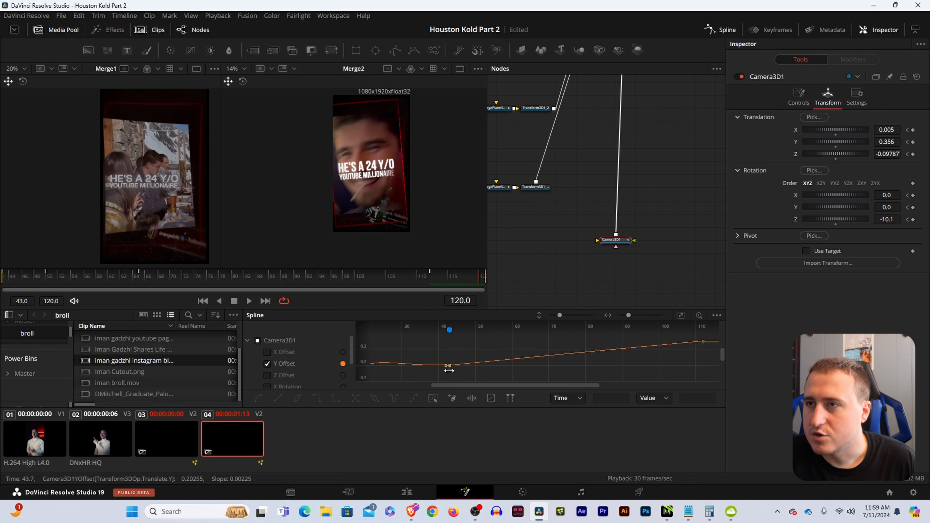
click(447, 365)
click(451, 372)
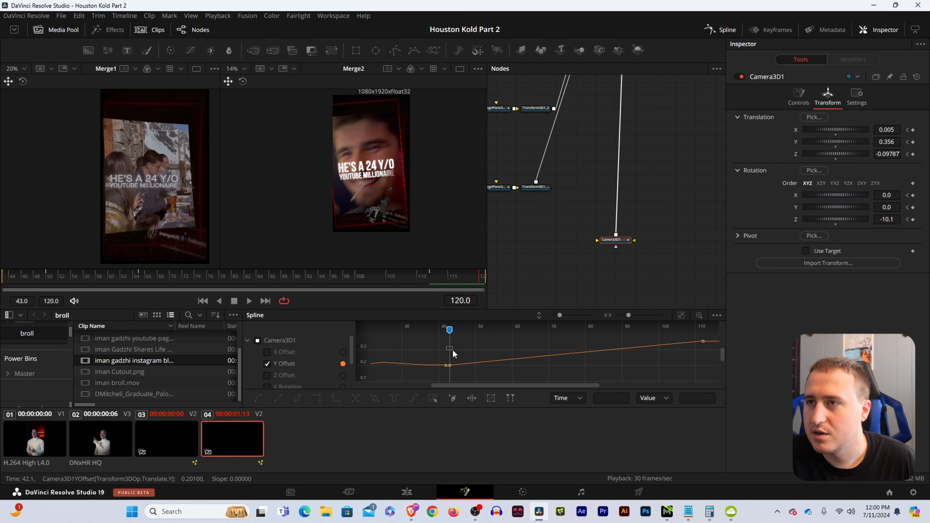
drag(707, 371, 449, 335)
key(shift+s)
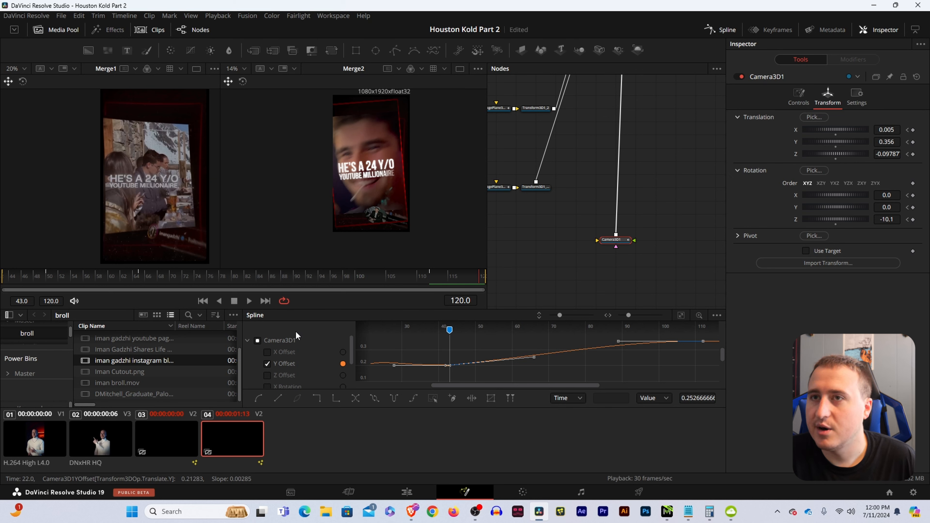
- Display the camera's Z Offset curve and smooth its keyframes from about frame 50 through its last keyframe
click(284, 375)
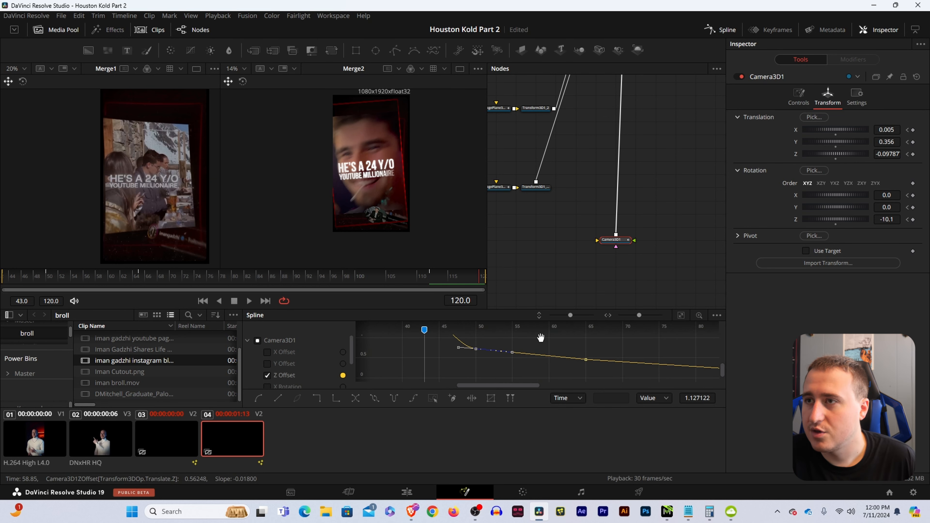
drag(540, 338, 603, 382)
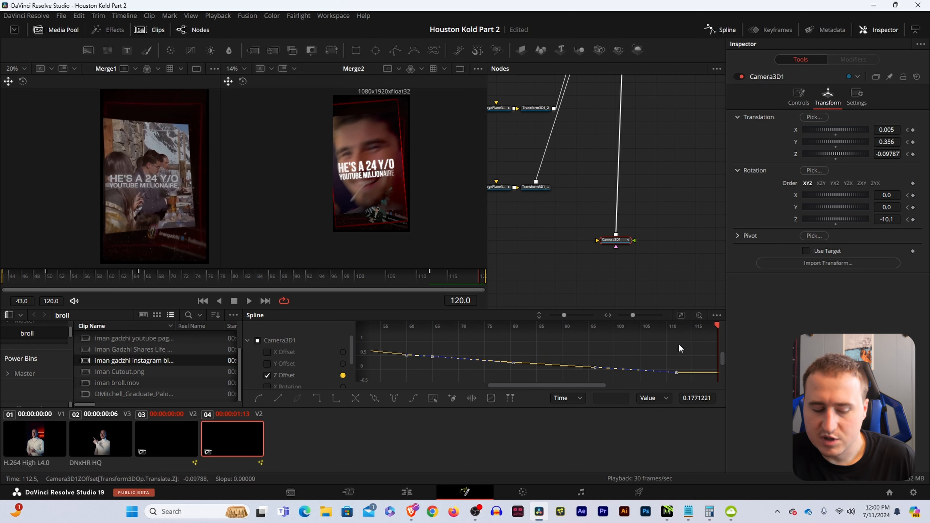
key(shift+s)
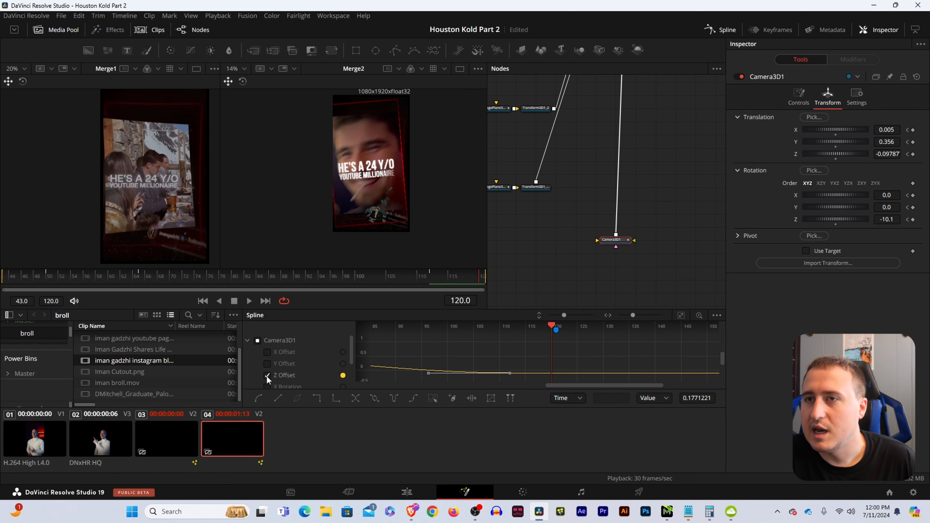
click(267, 376)
- Check the camera's X Rotation curve, then display only its Z Rotation curve and smooth the keyframes from frame 43 onward
scroll(267, 375, down, 3)
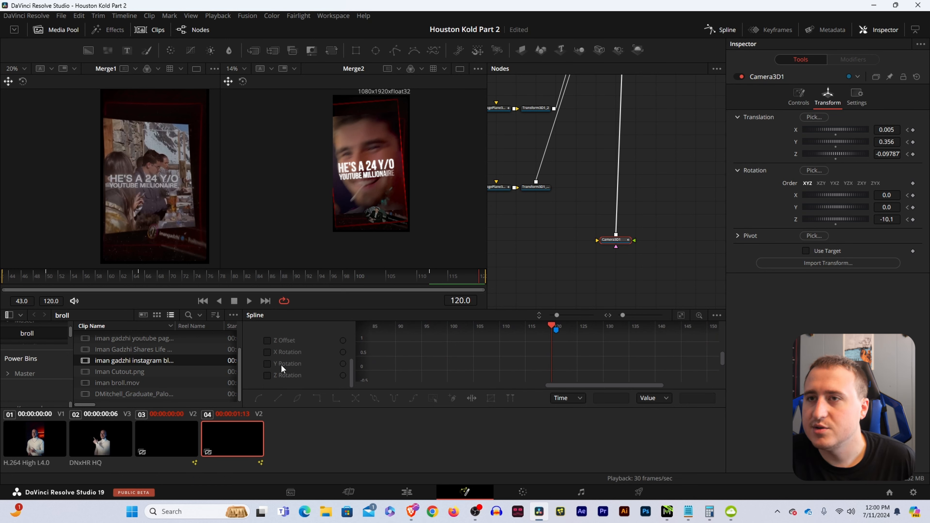
click(267, 352)
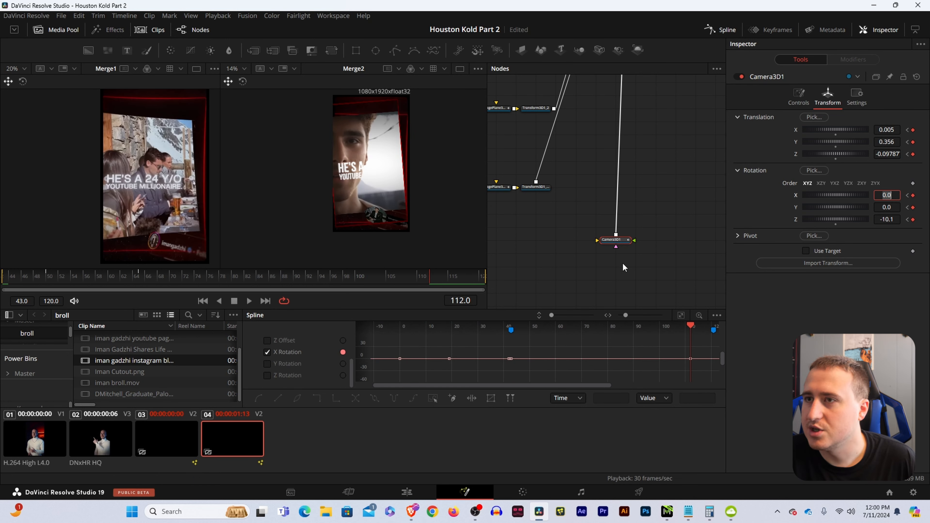
click(267, 352)
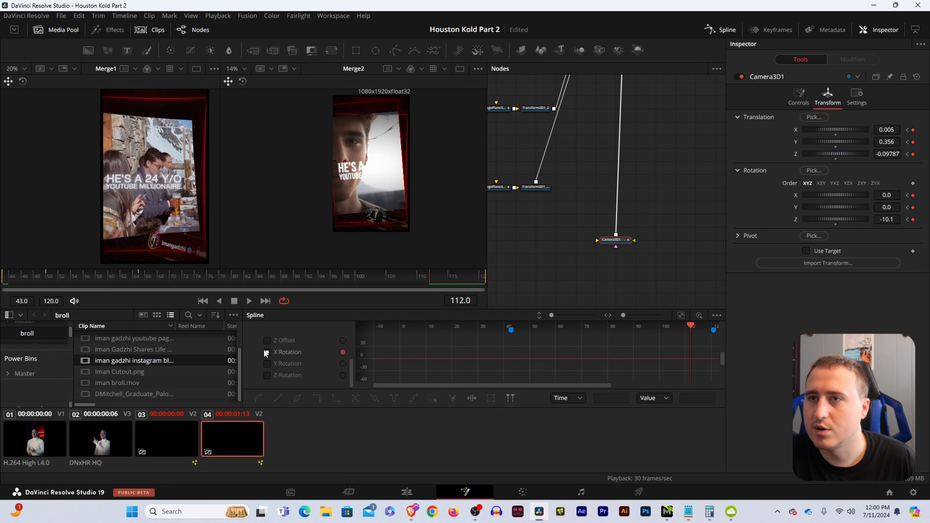
click(267, 375)
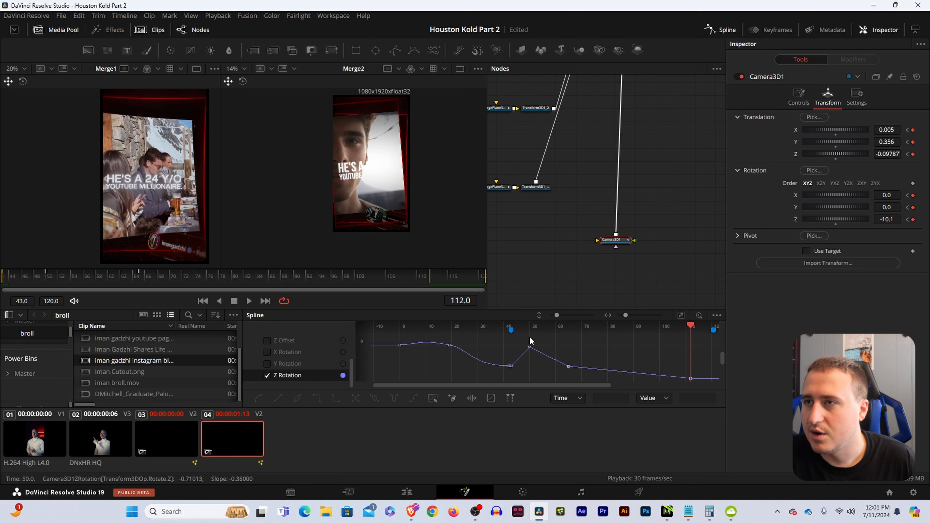
drag(528, 337, 582, 381)
key(shift+s)
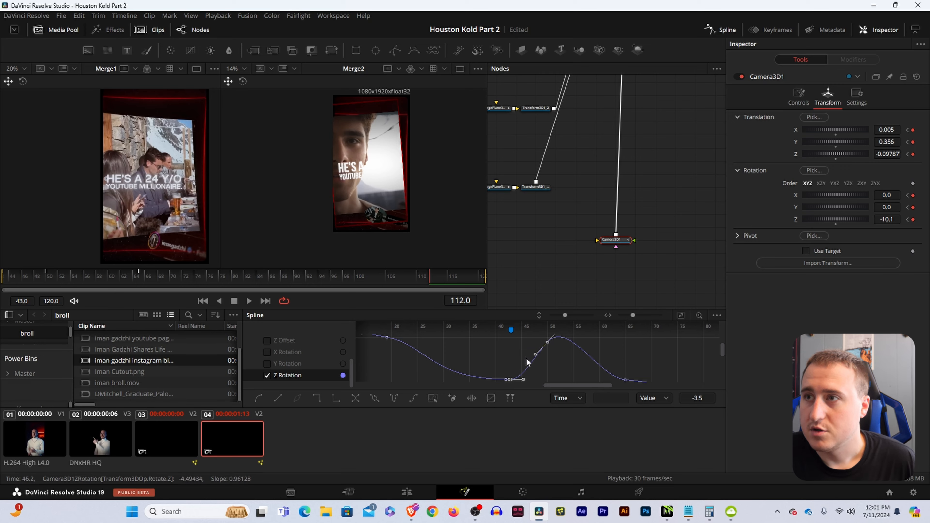
click(500, 353)
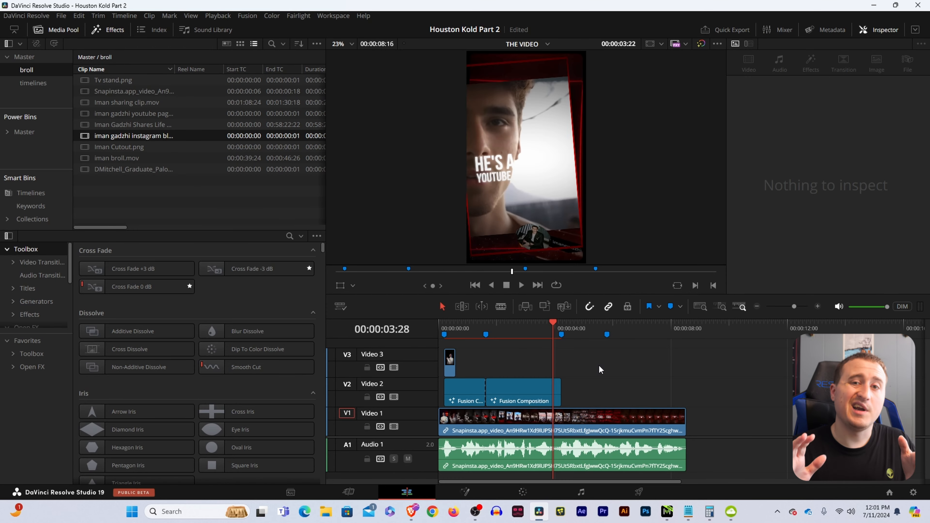